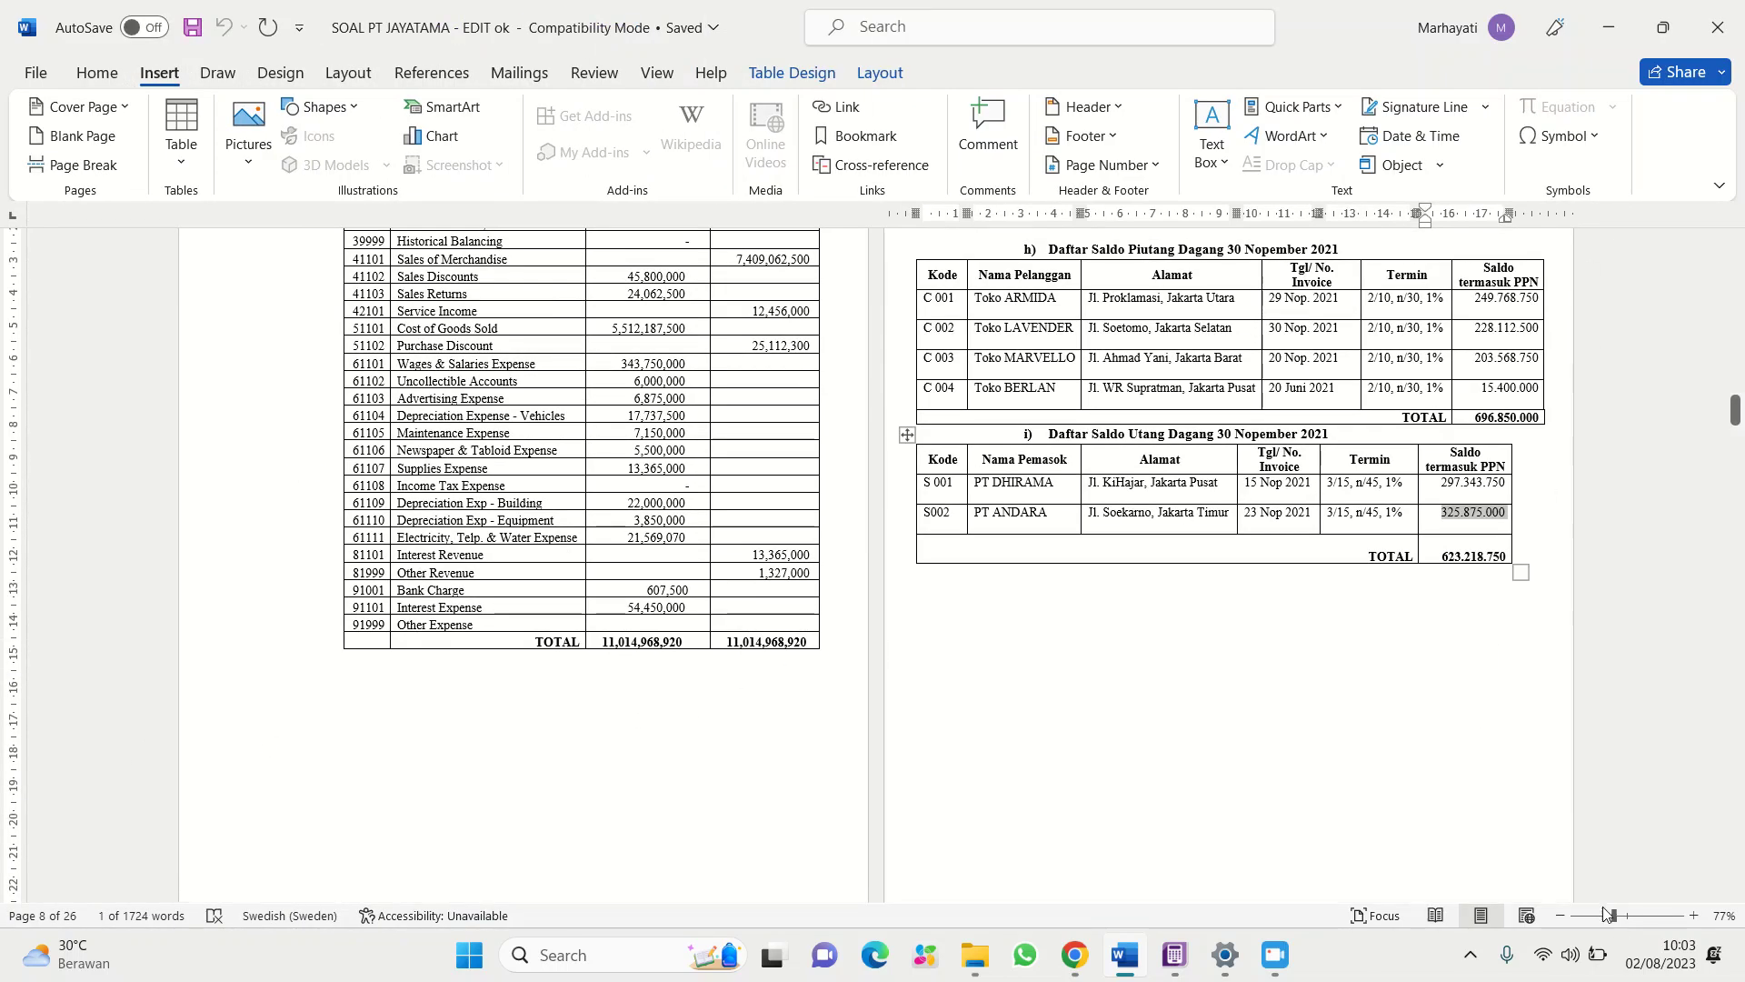
Shrink the question document to a smaller window and switch to ABSS Accounting beside it
drag(1616, 916, 1630, 924)
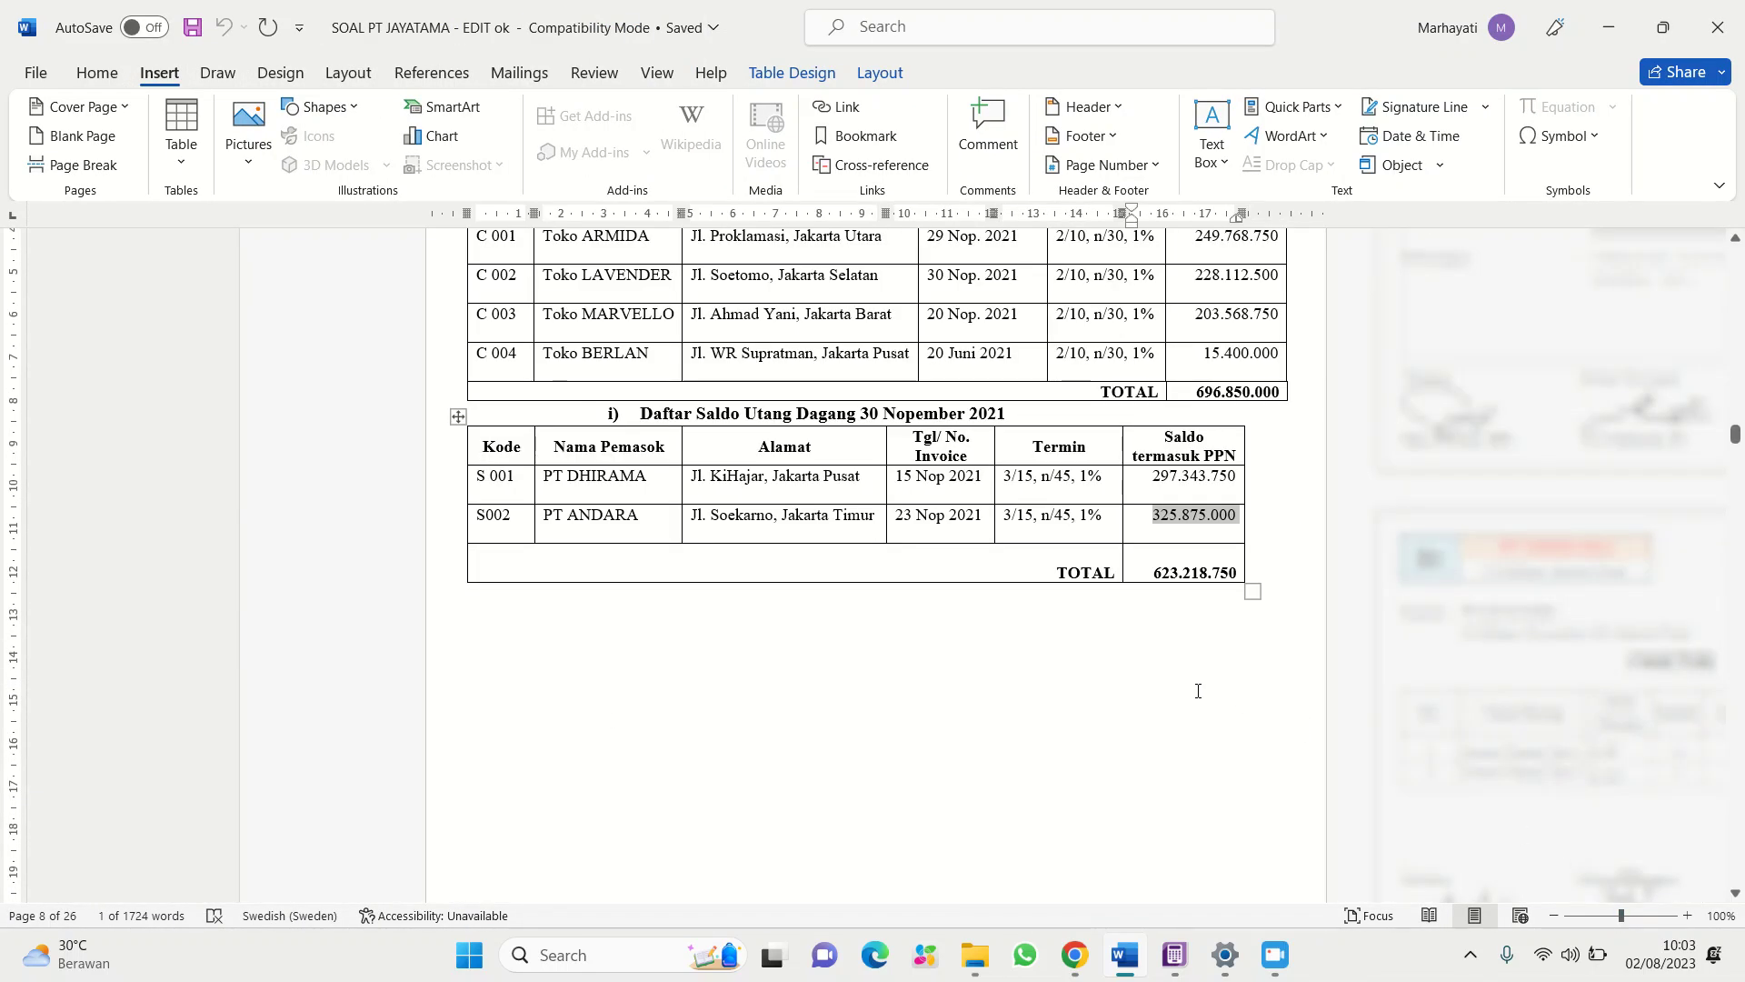
scroll(1021, 654, up, 3)
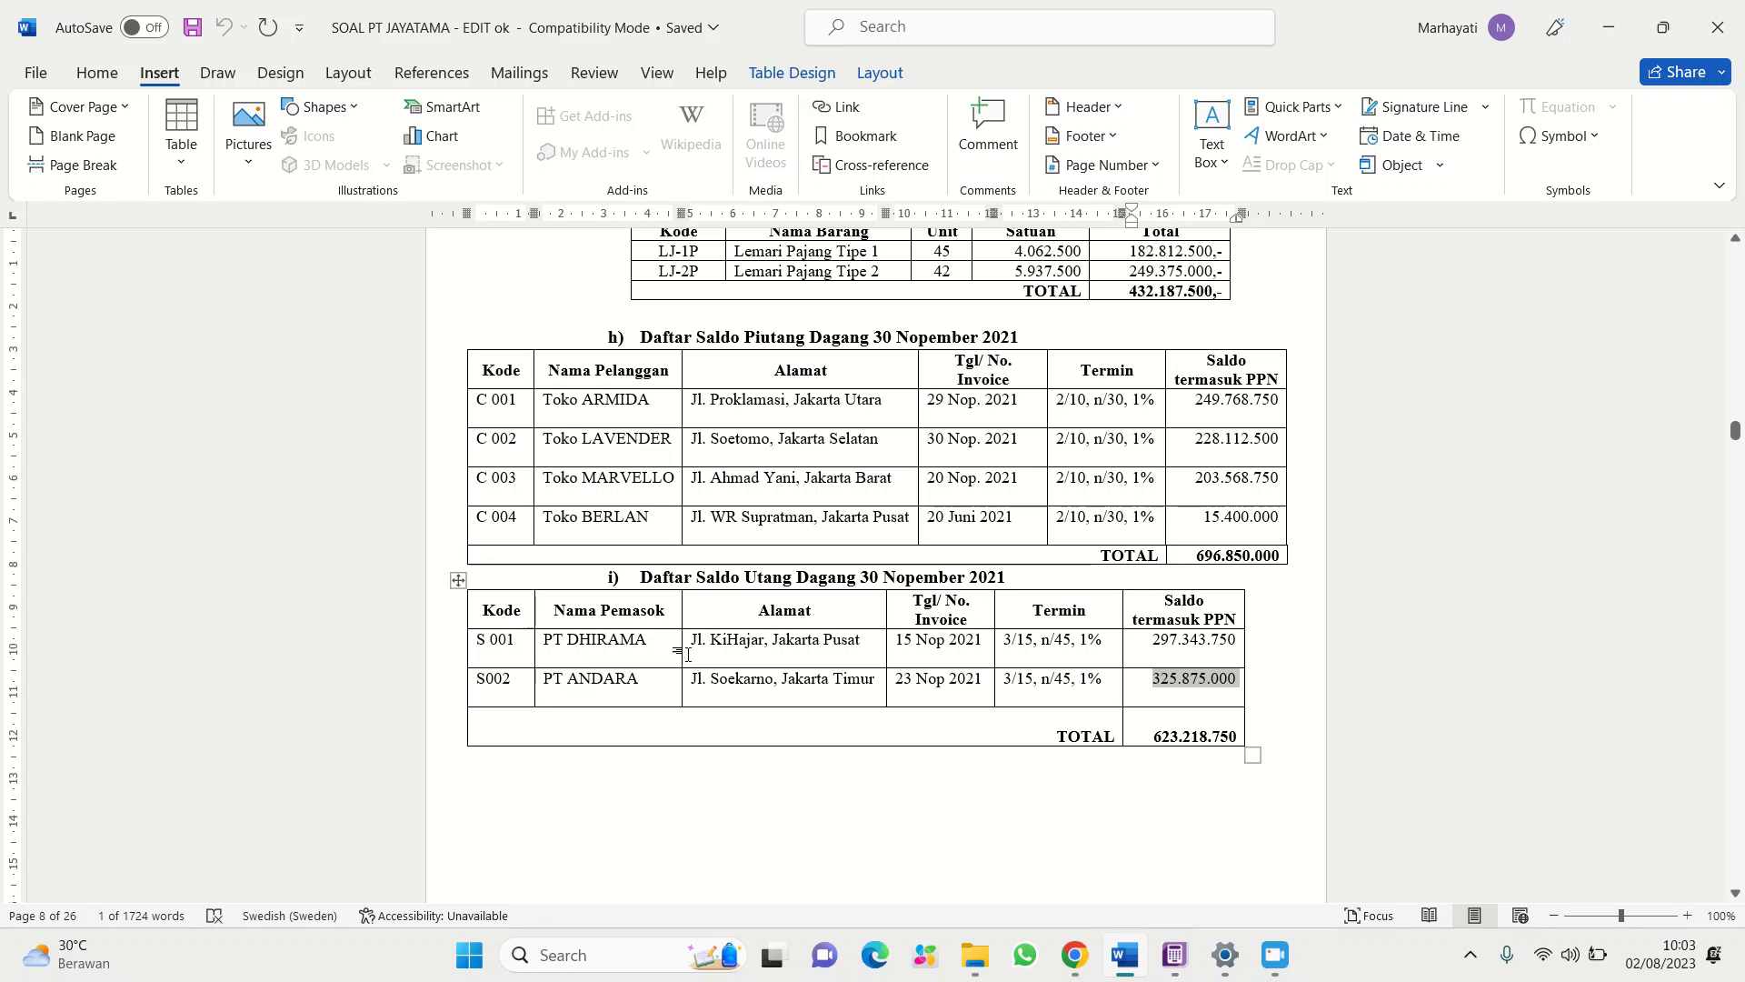
click(1663, 27)
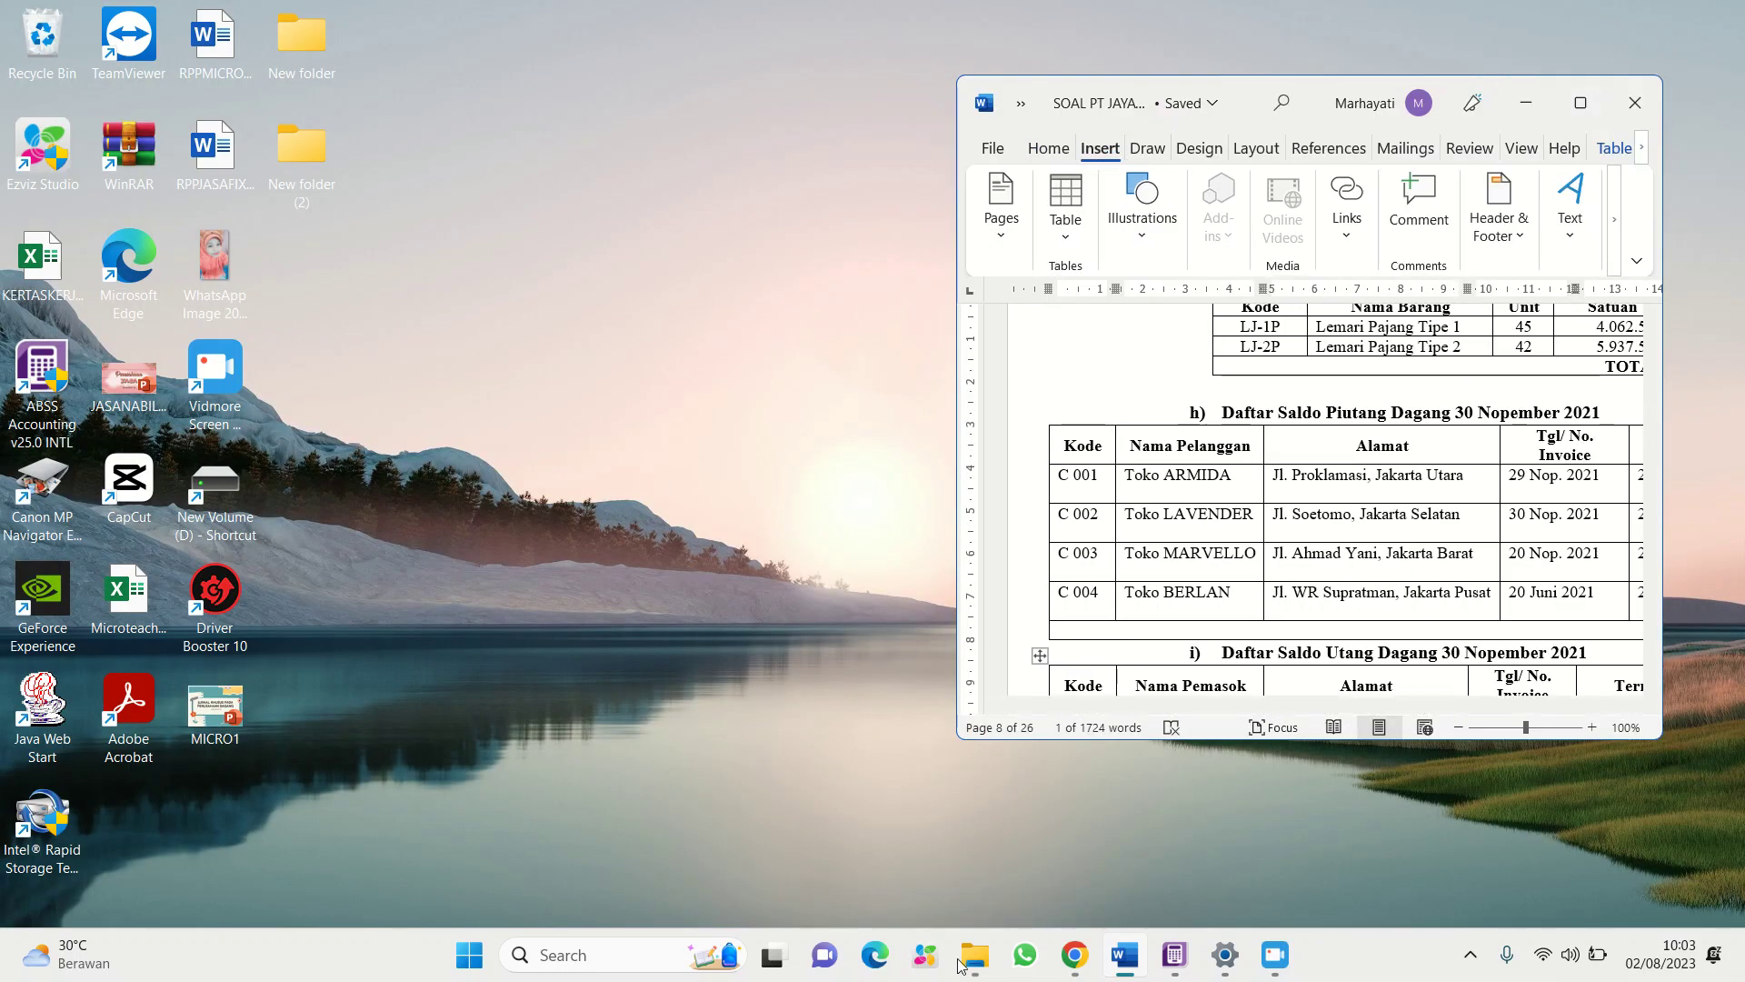
click(1274, 954)
click(1174, 954)
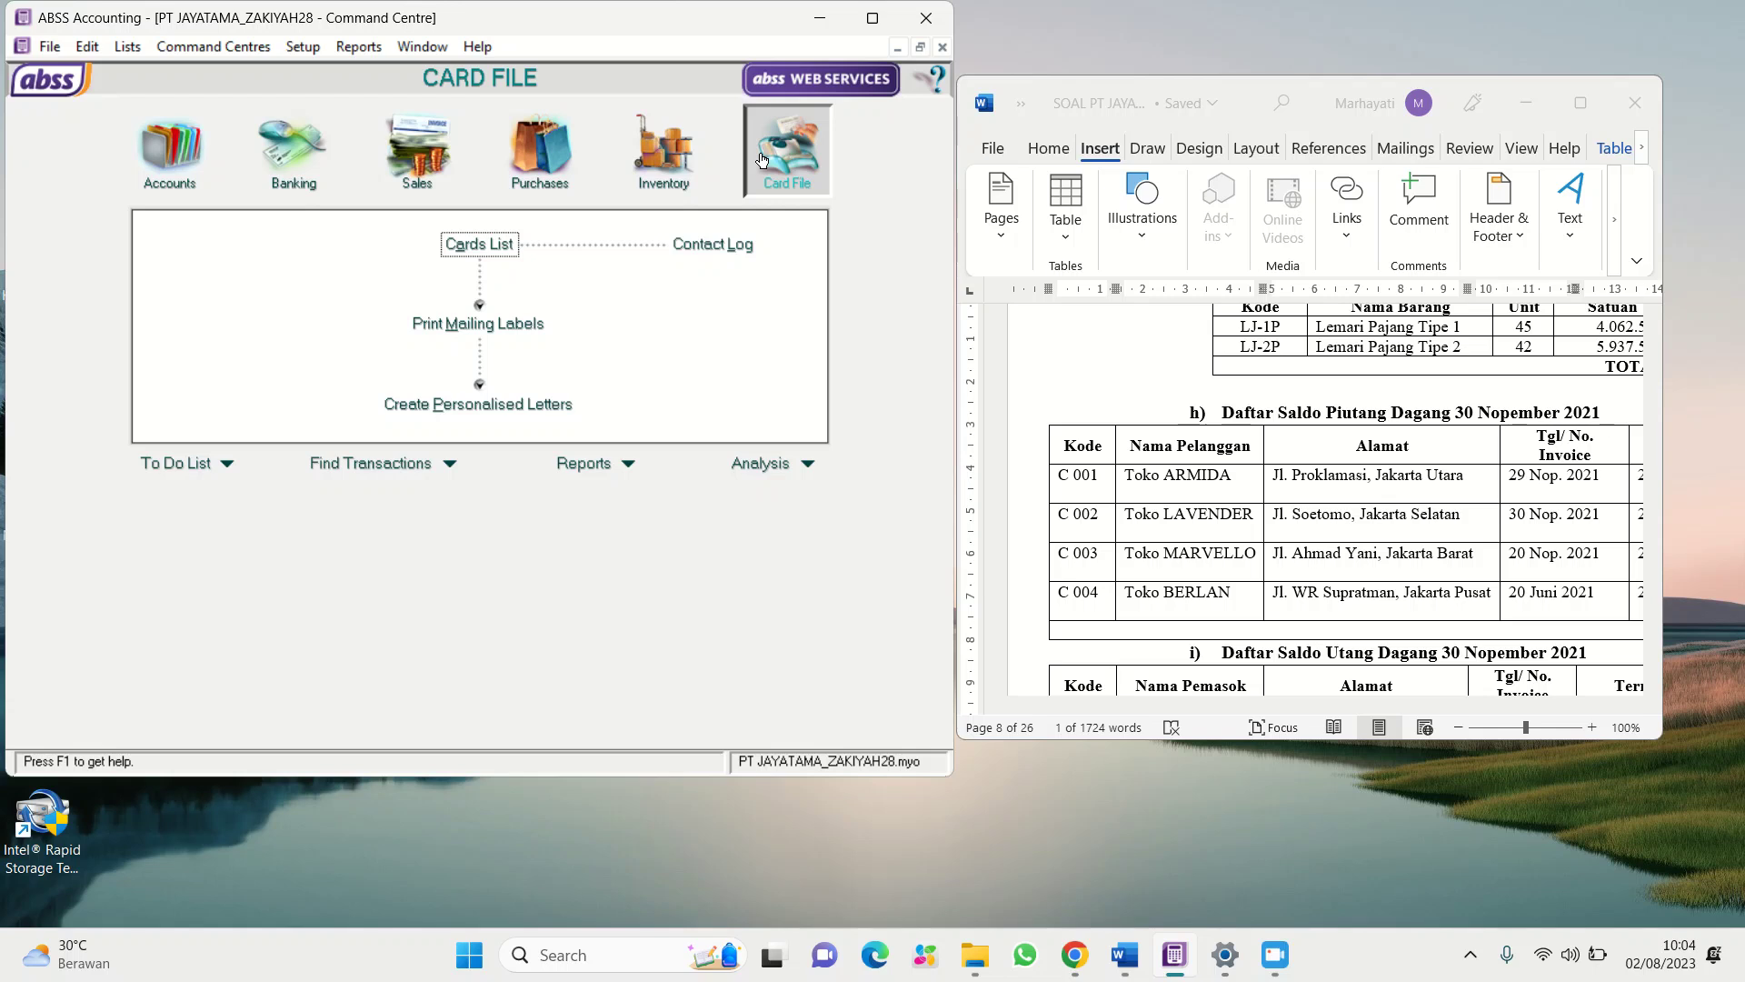
Create a new customer card, copying the name Toko ARMIDA from the receivables table and setting the card ID to C001
click(491, 243)
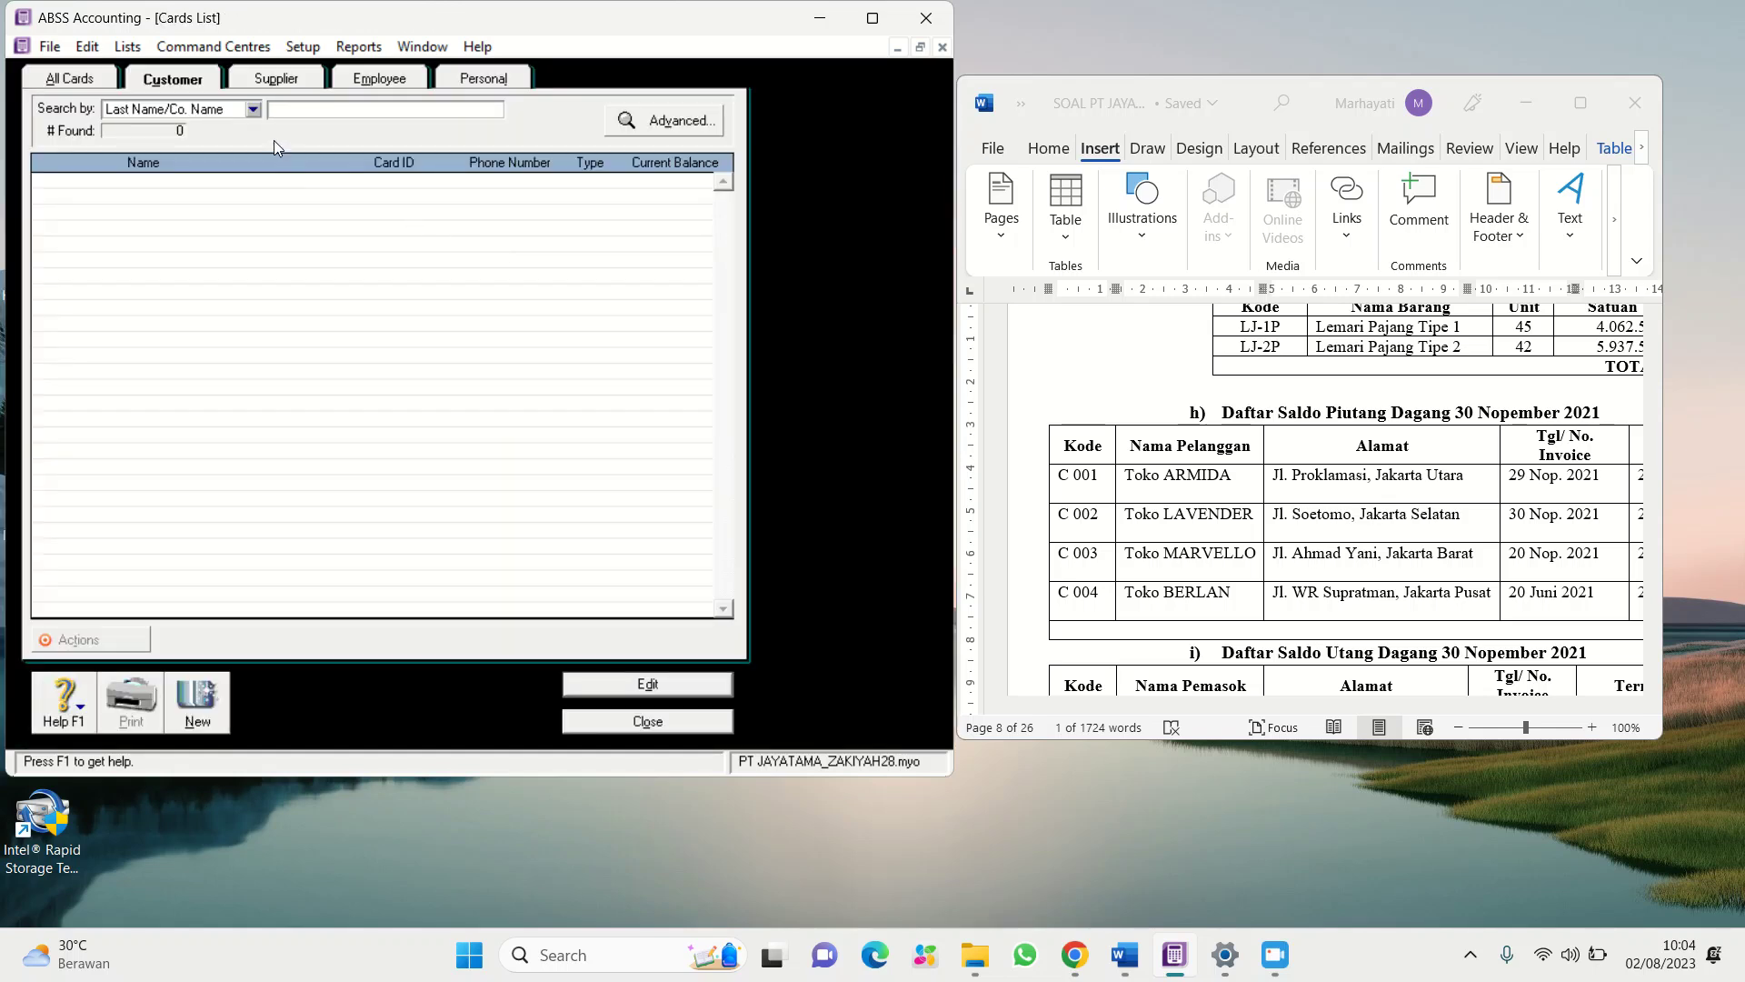
click(200, 701)
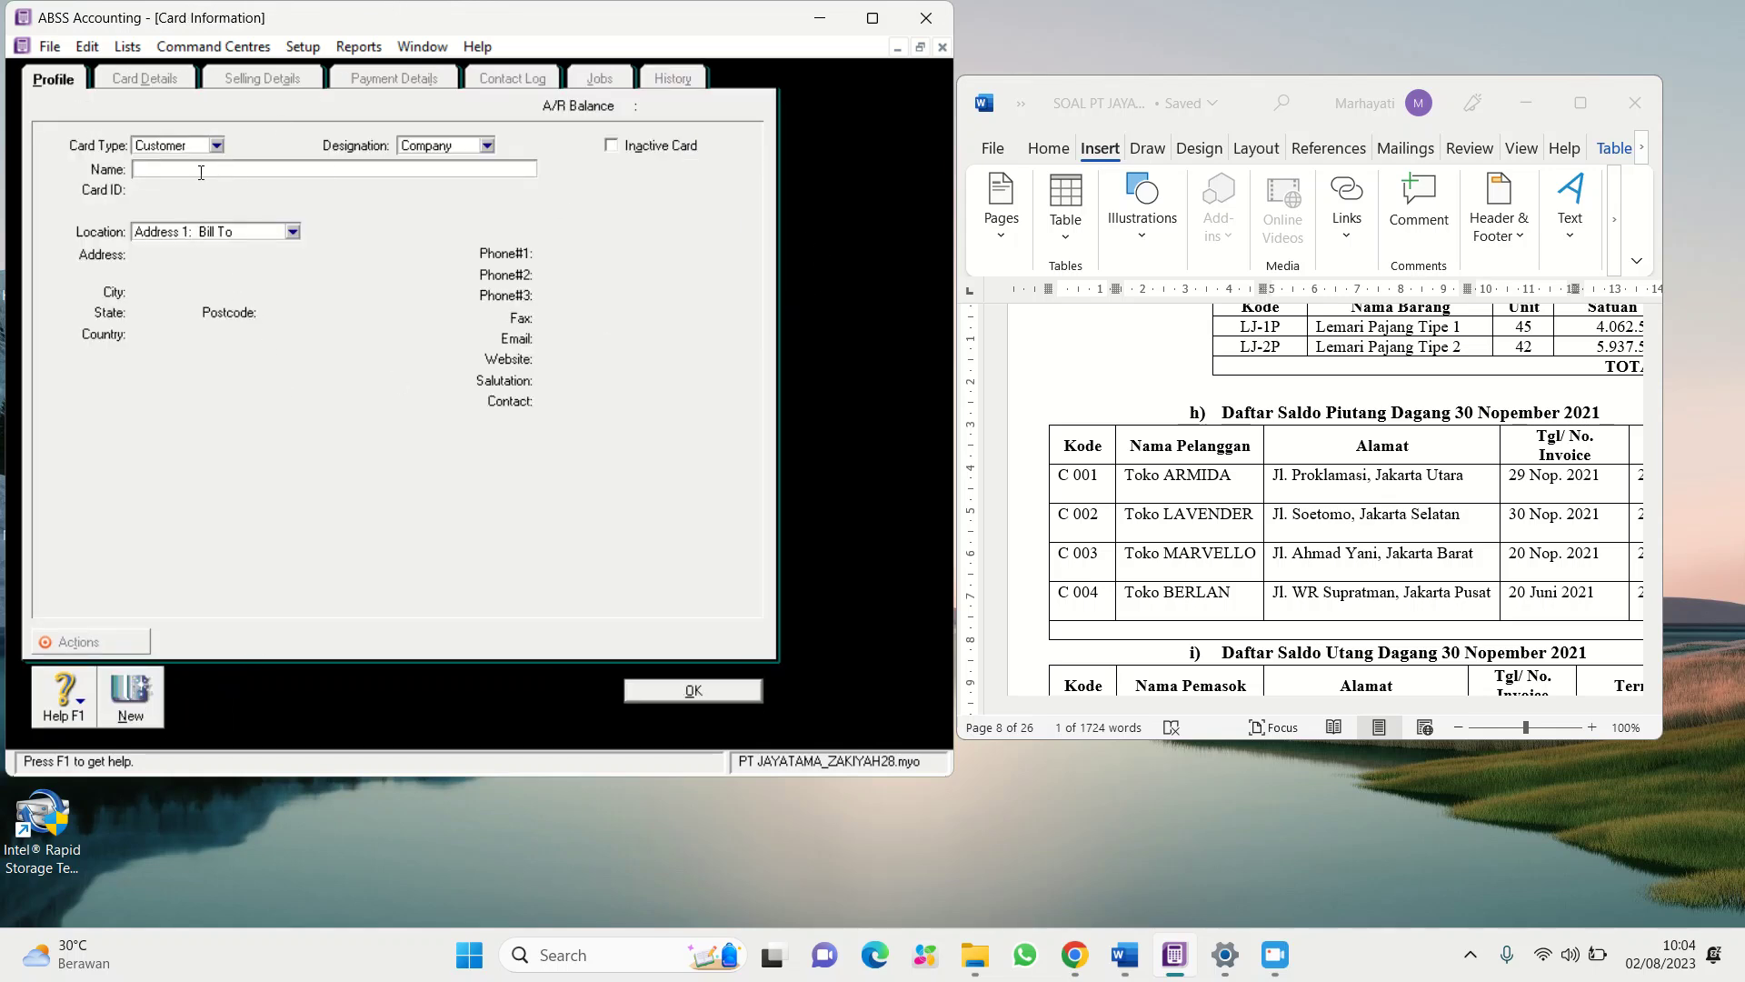
click(1128, 477)
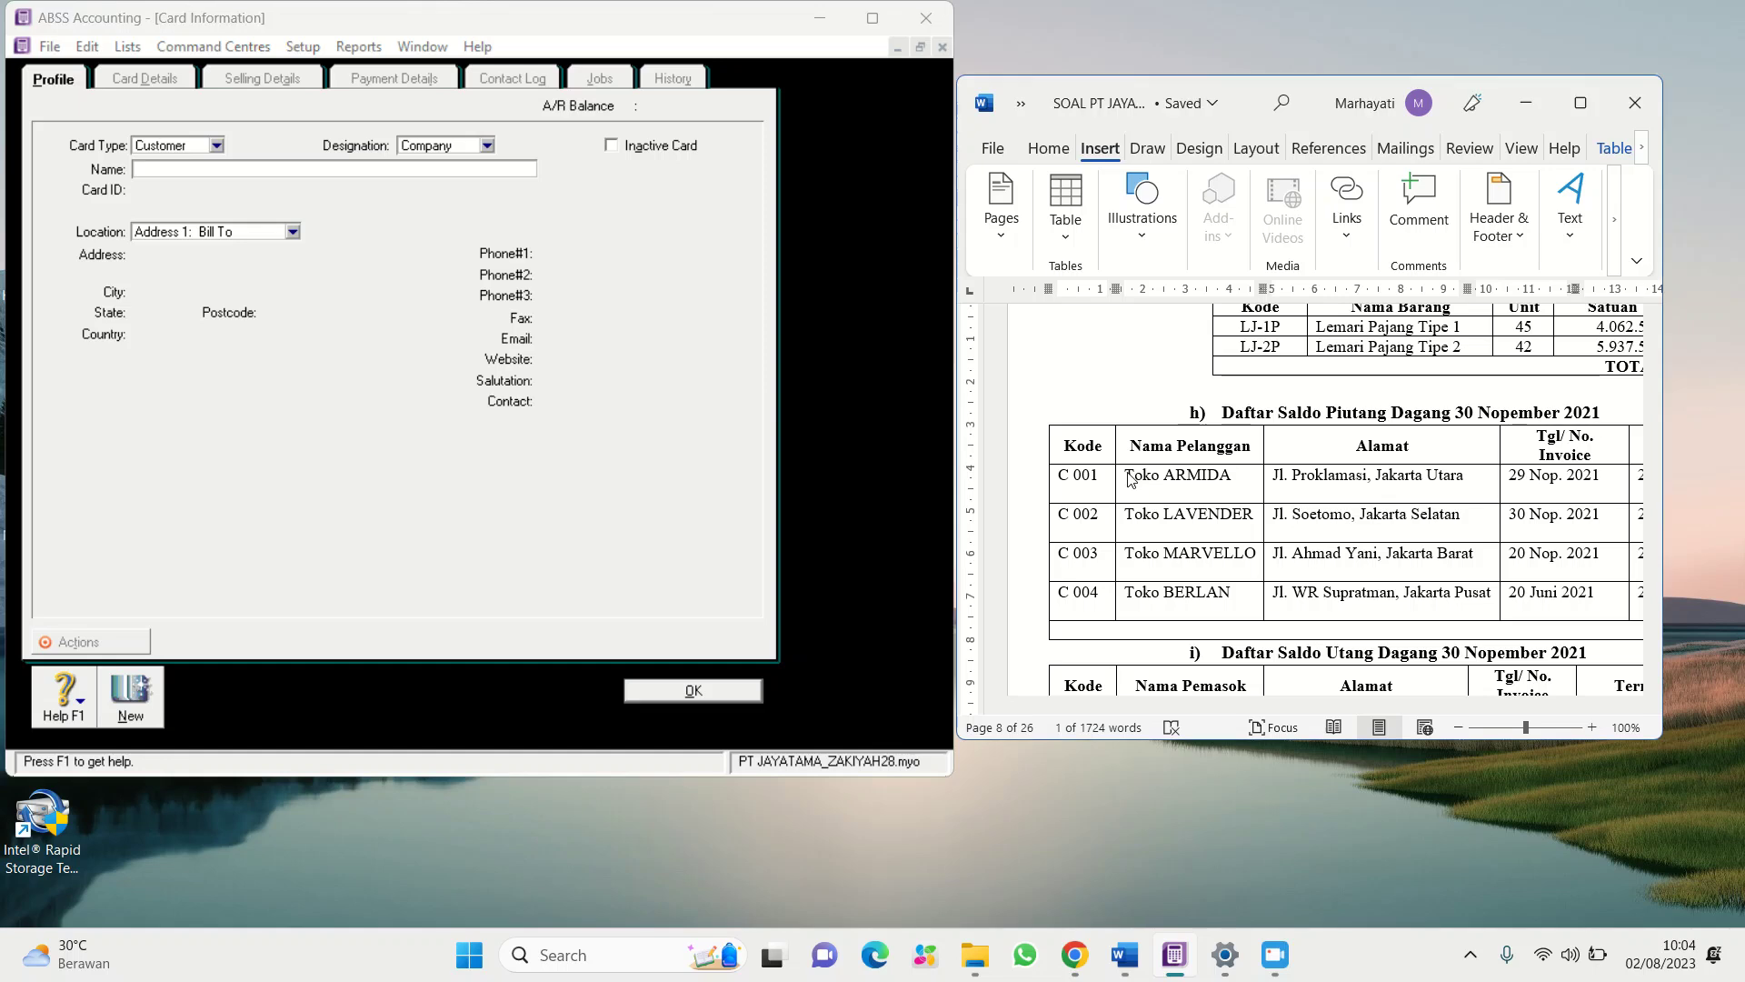
drag(1129, 477, 1209, 482)
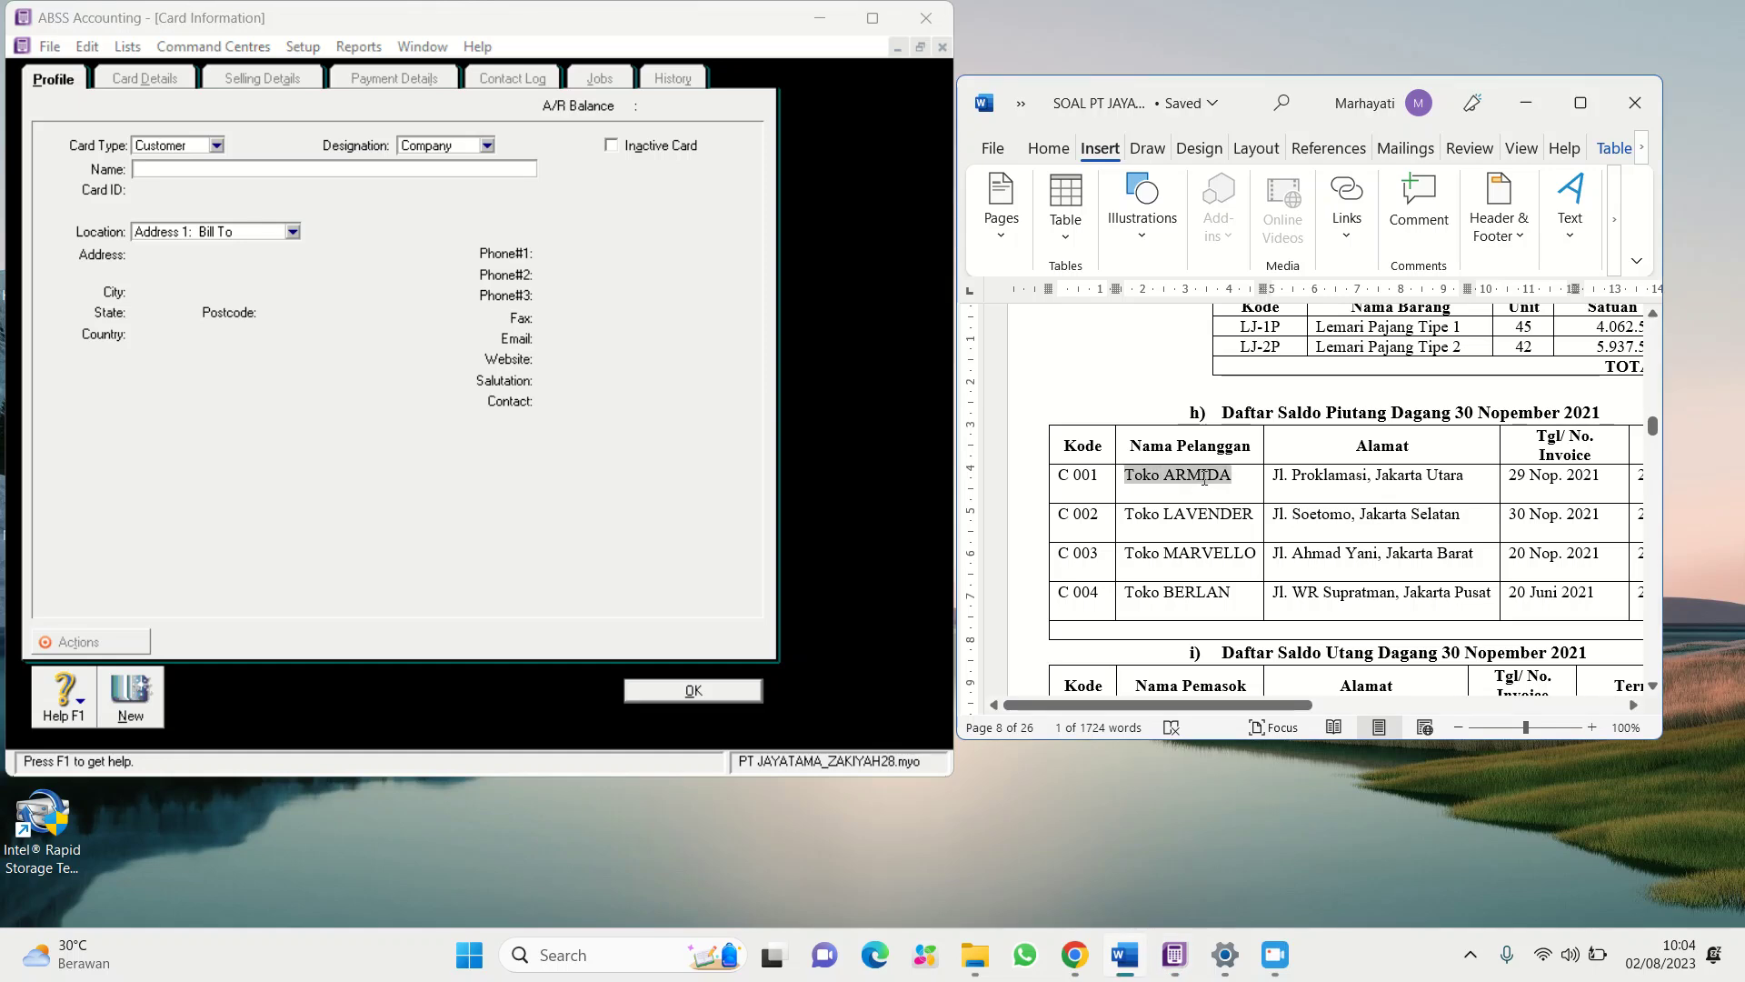
right_click(1209, 481)
click(1264, 426)
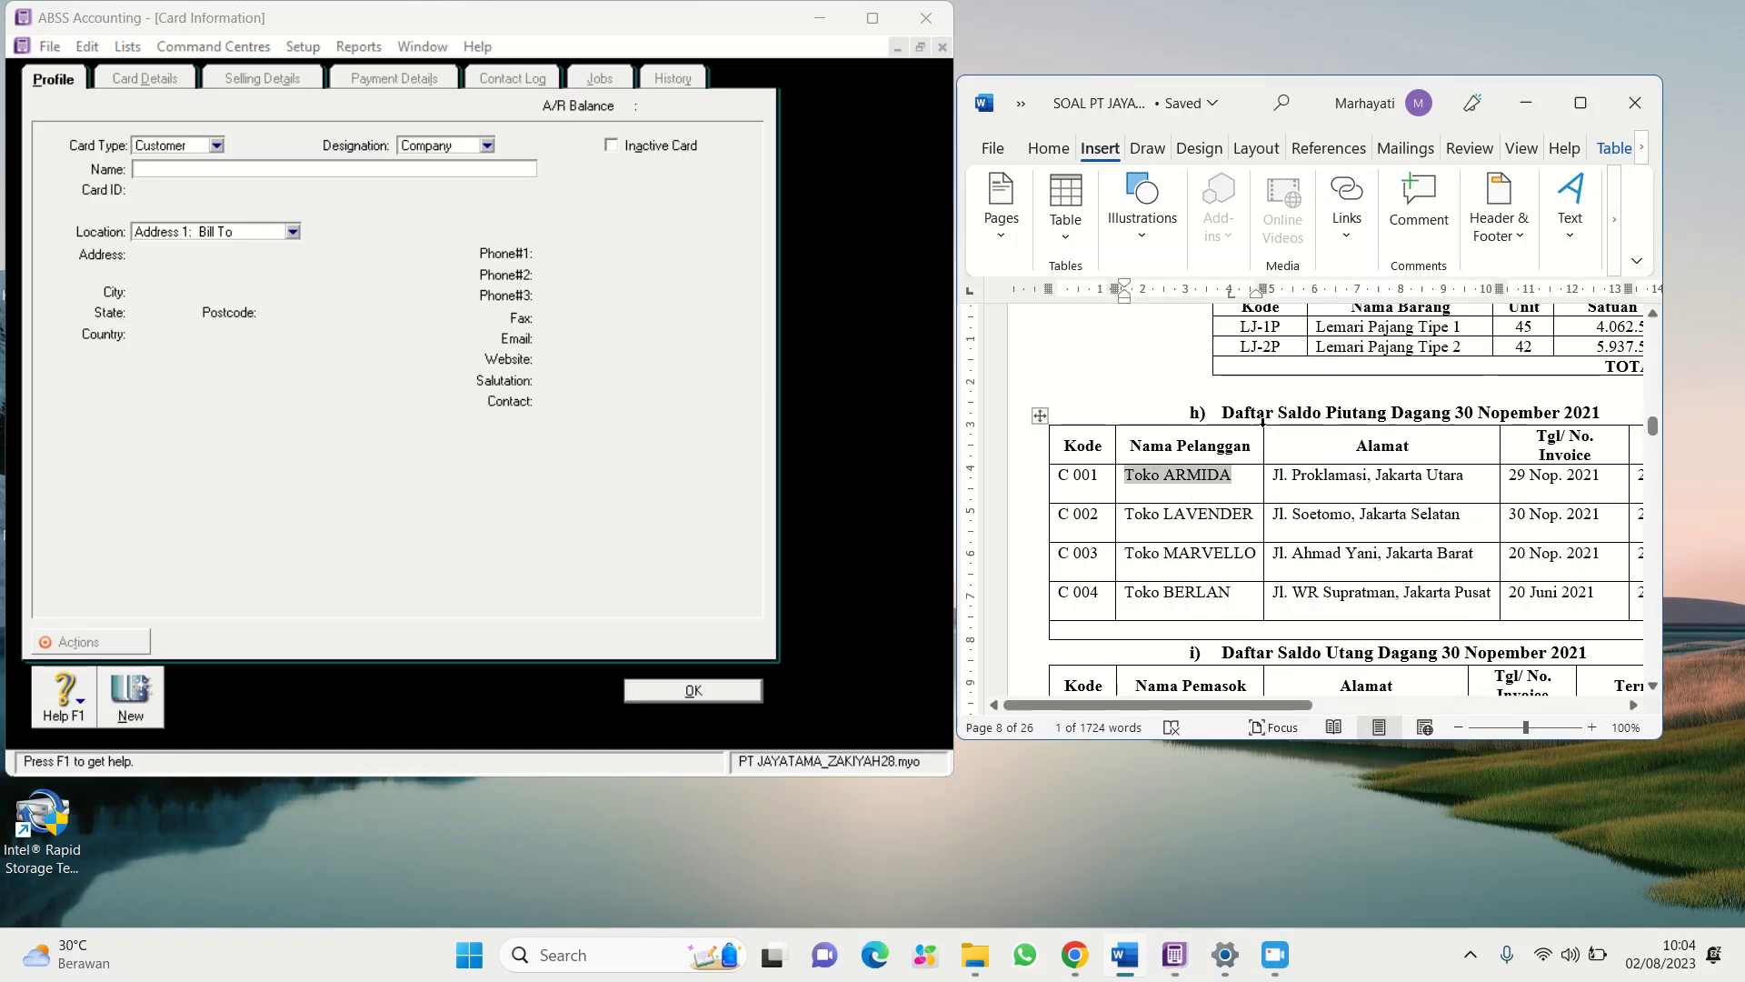
right_click(308, 171)
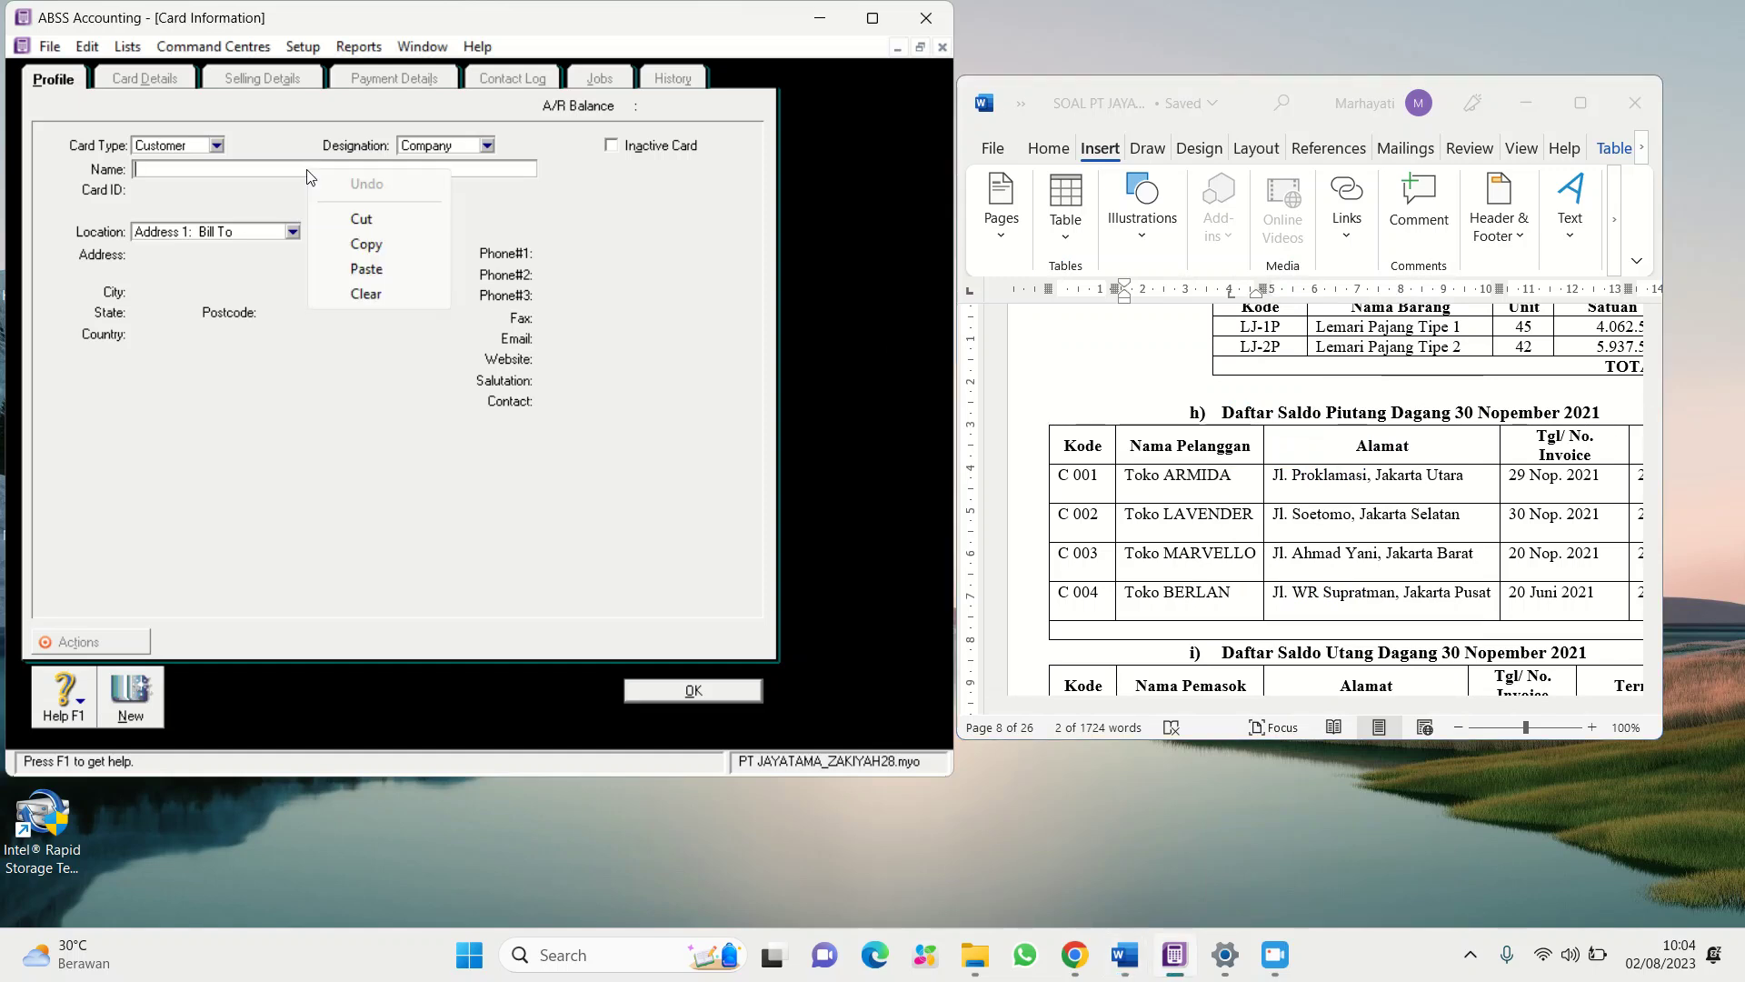
click(362, 263)
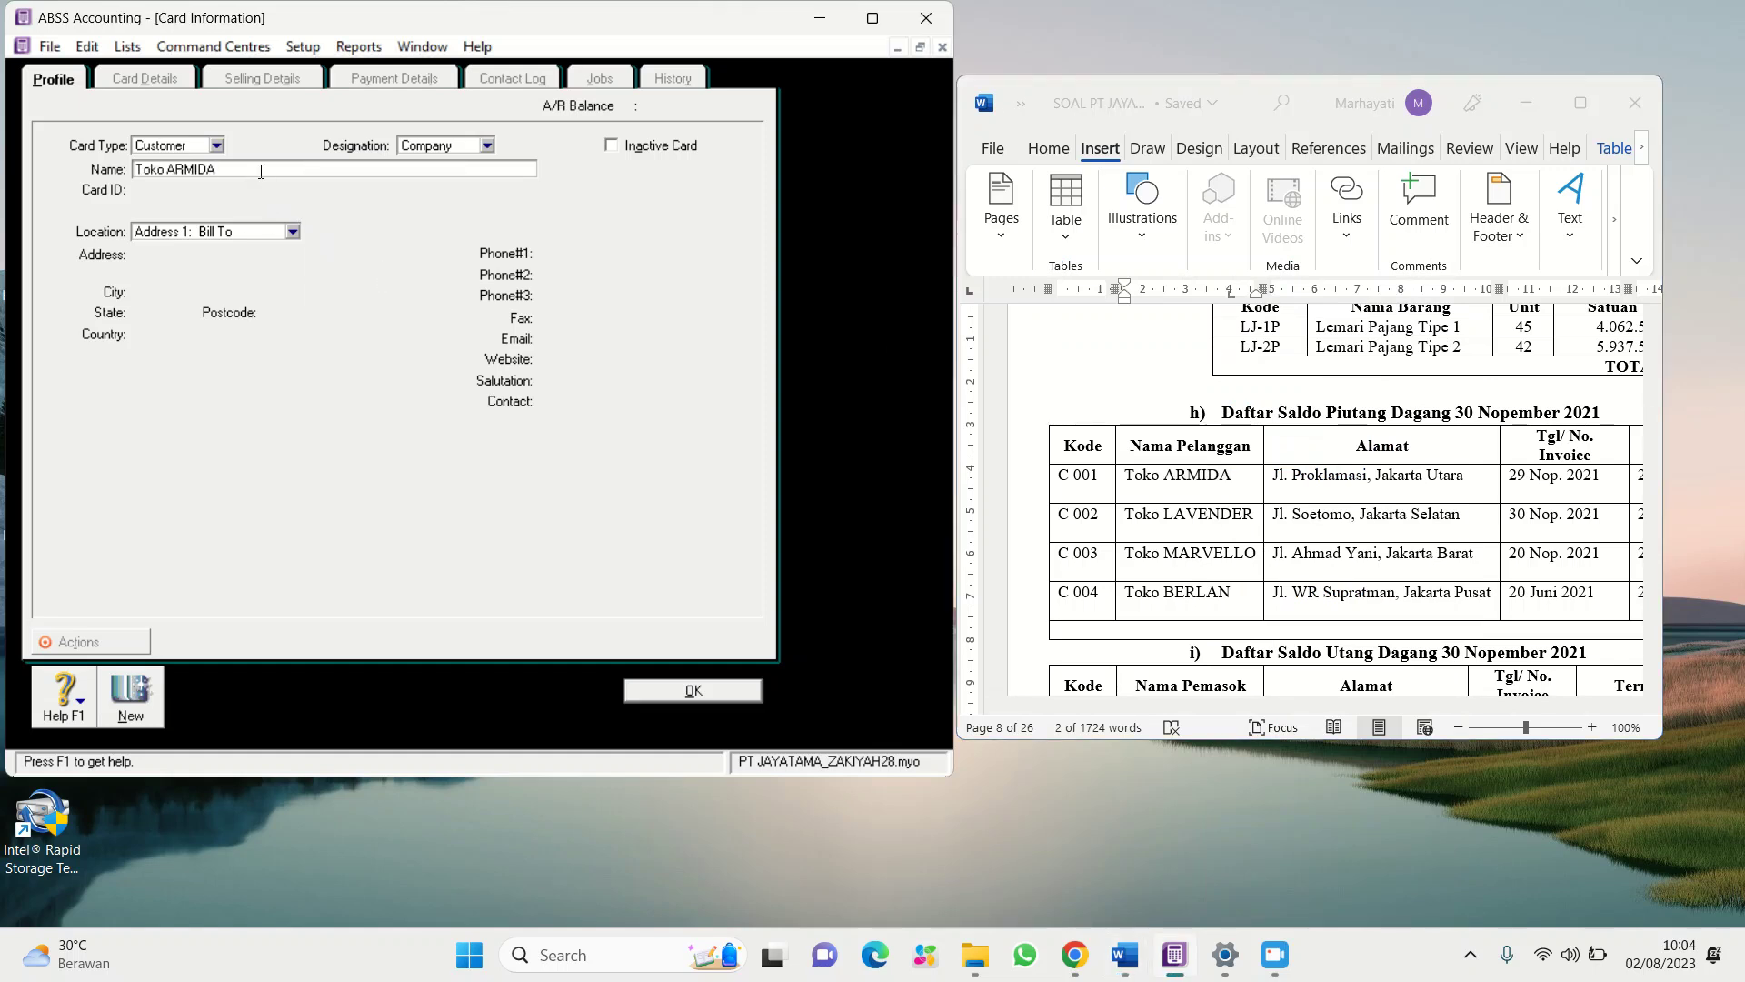
key(Tab)
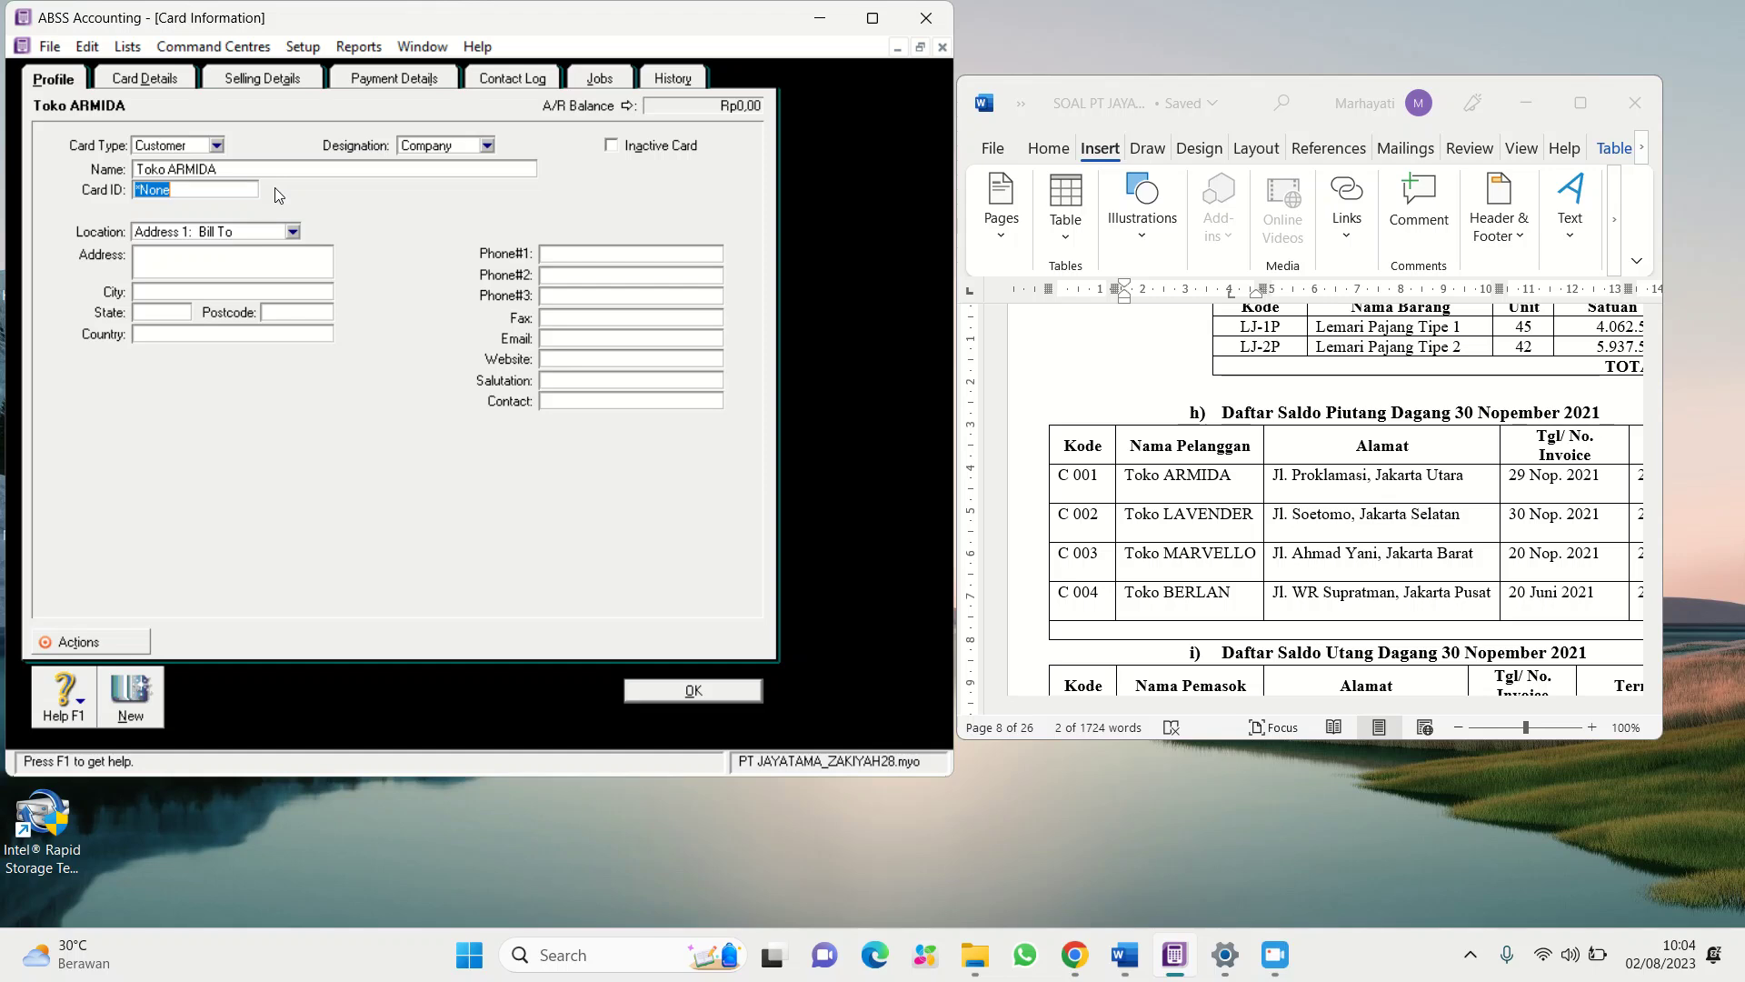
text(C001)
Copy Toko ARMIDA's address from the receivables table into the card's address field
click(1275, 479)
drag(1277, 481, 1447, 481)
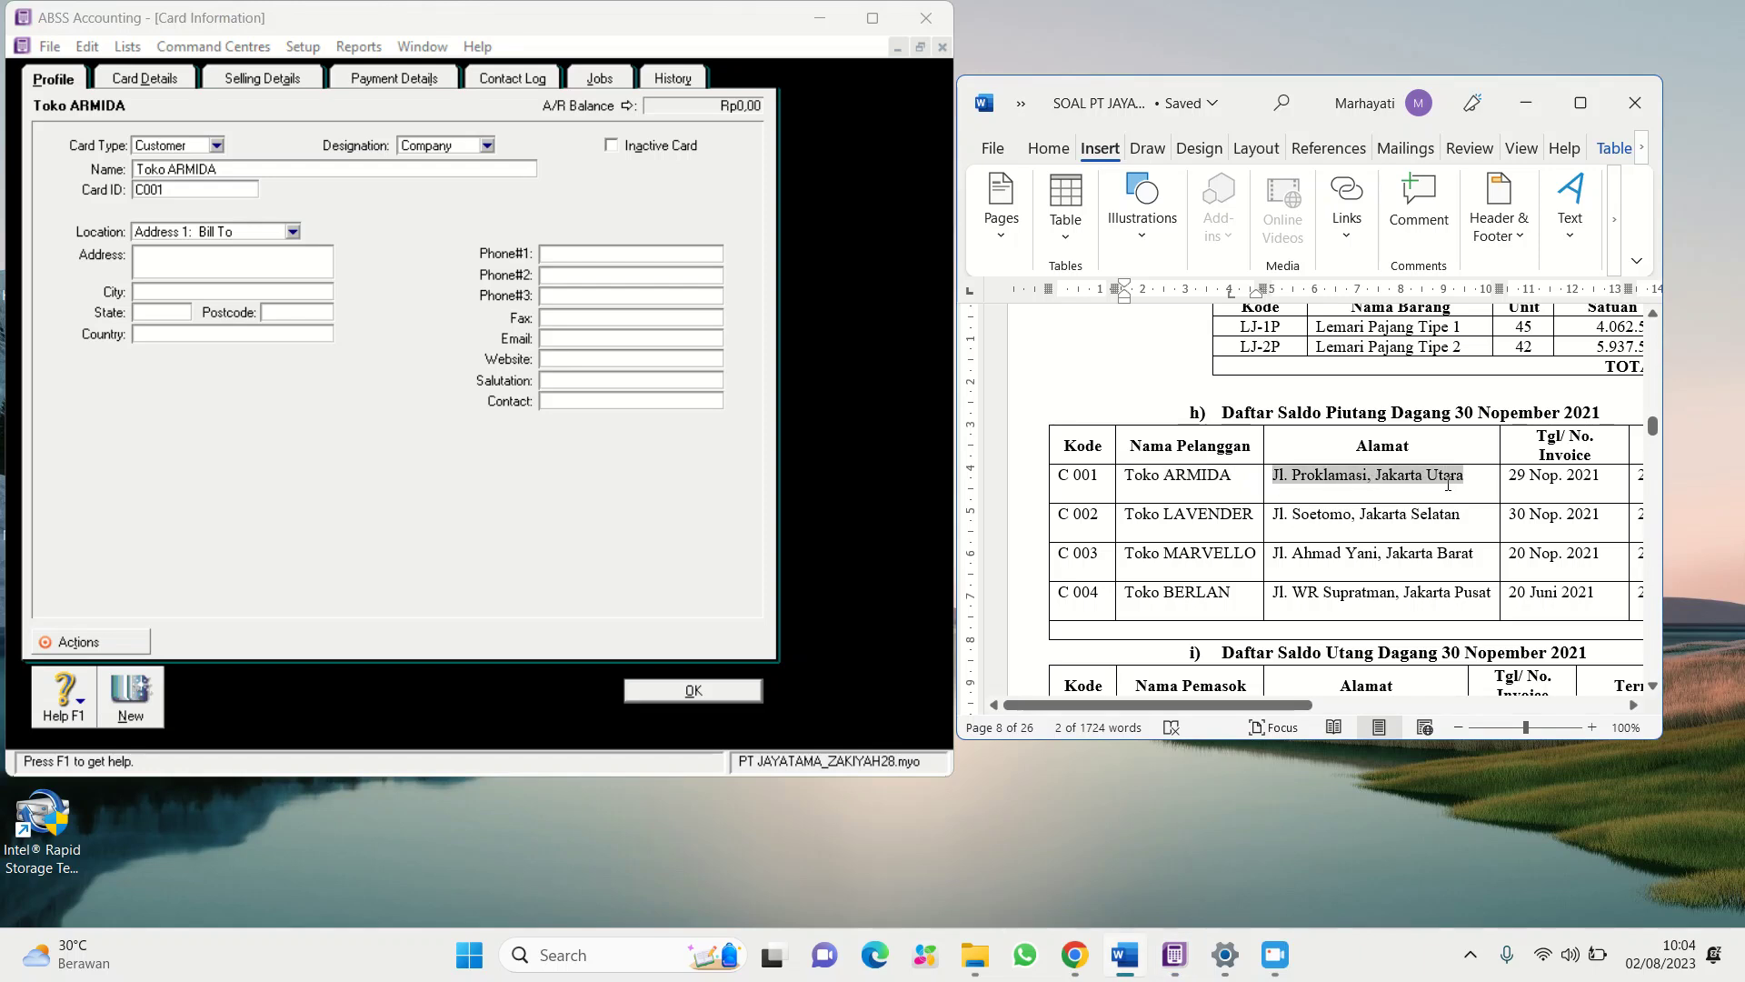
right_click(1440, 479)
click(1493, 431)
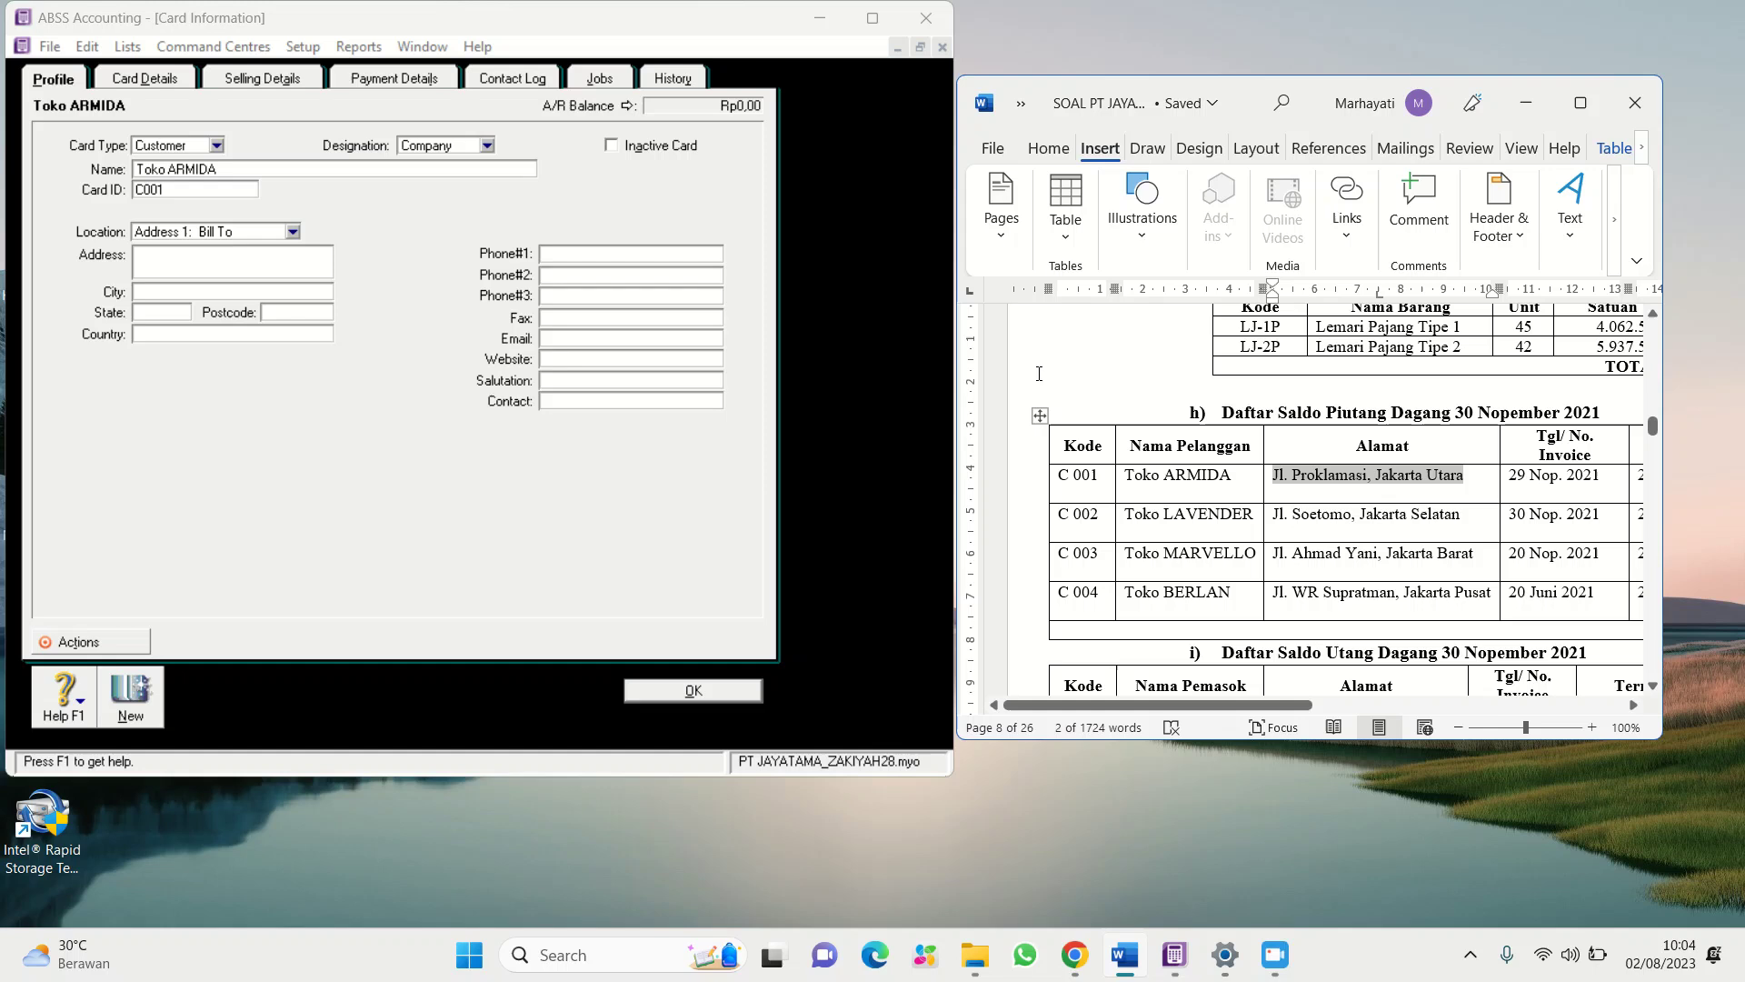
click(213, 260)
right_click(213, 260)
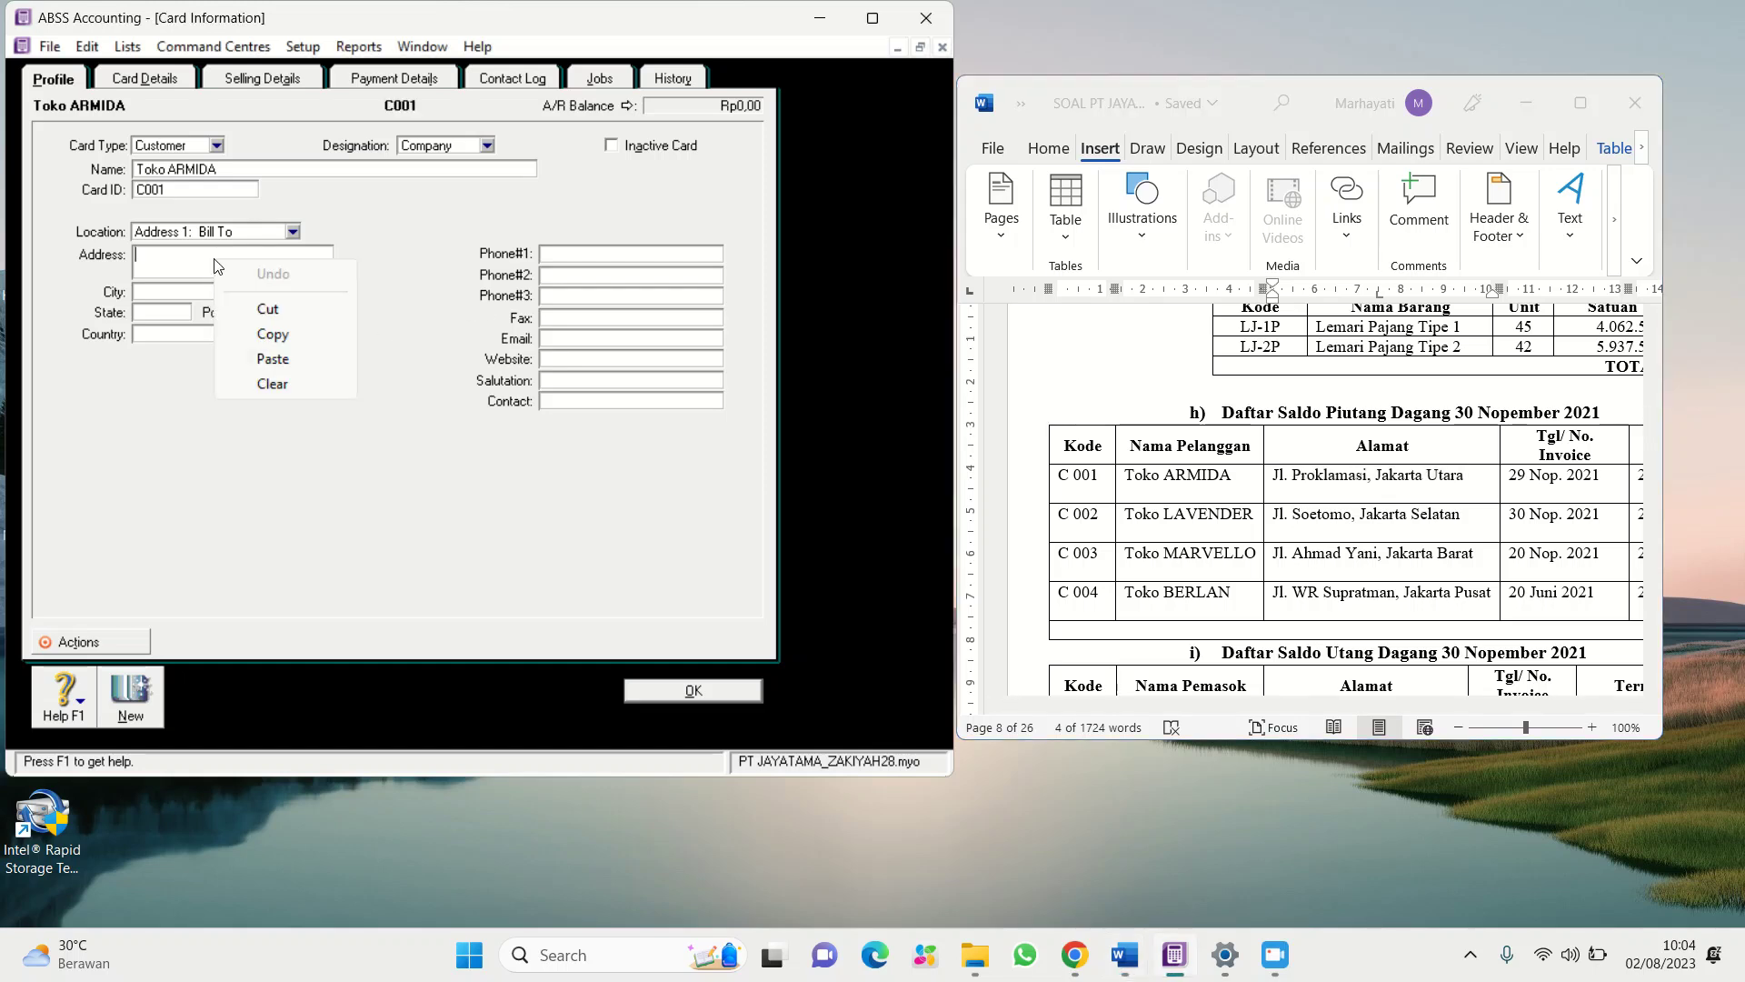
click(274, 360)
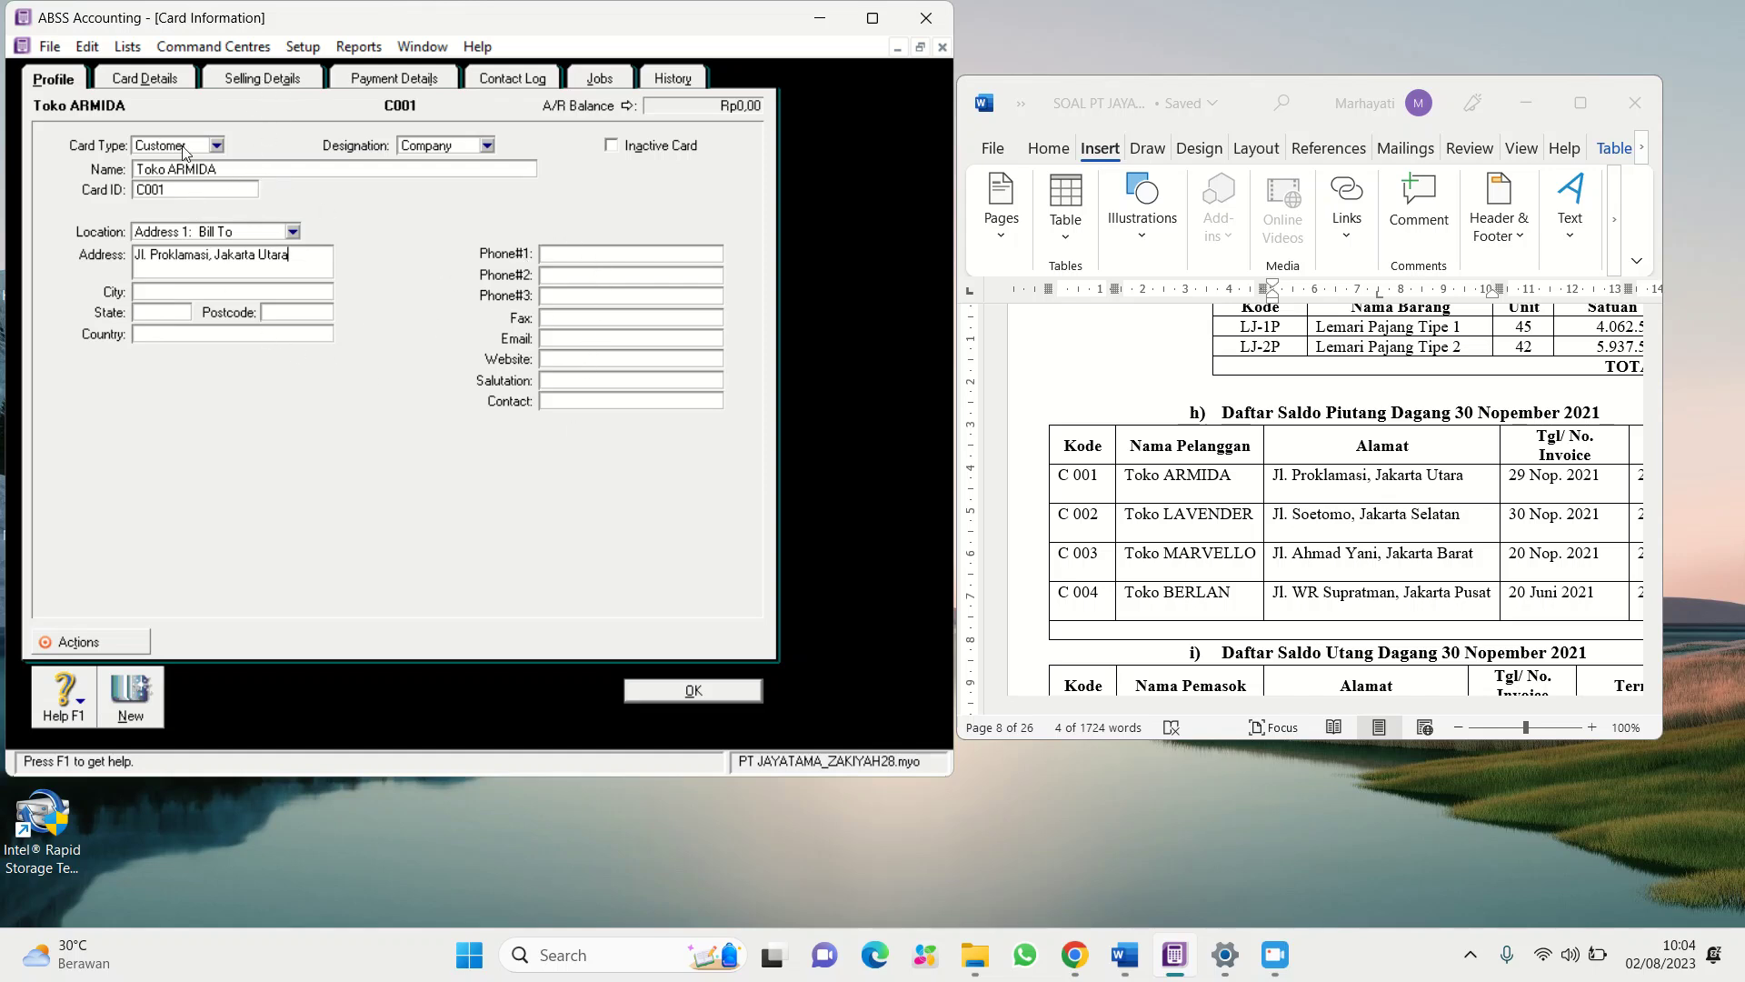
In Toko ARMIDA's selling details, set payment due to In a Given # of Days
click(256, 81)
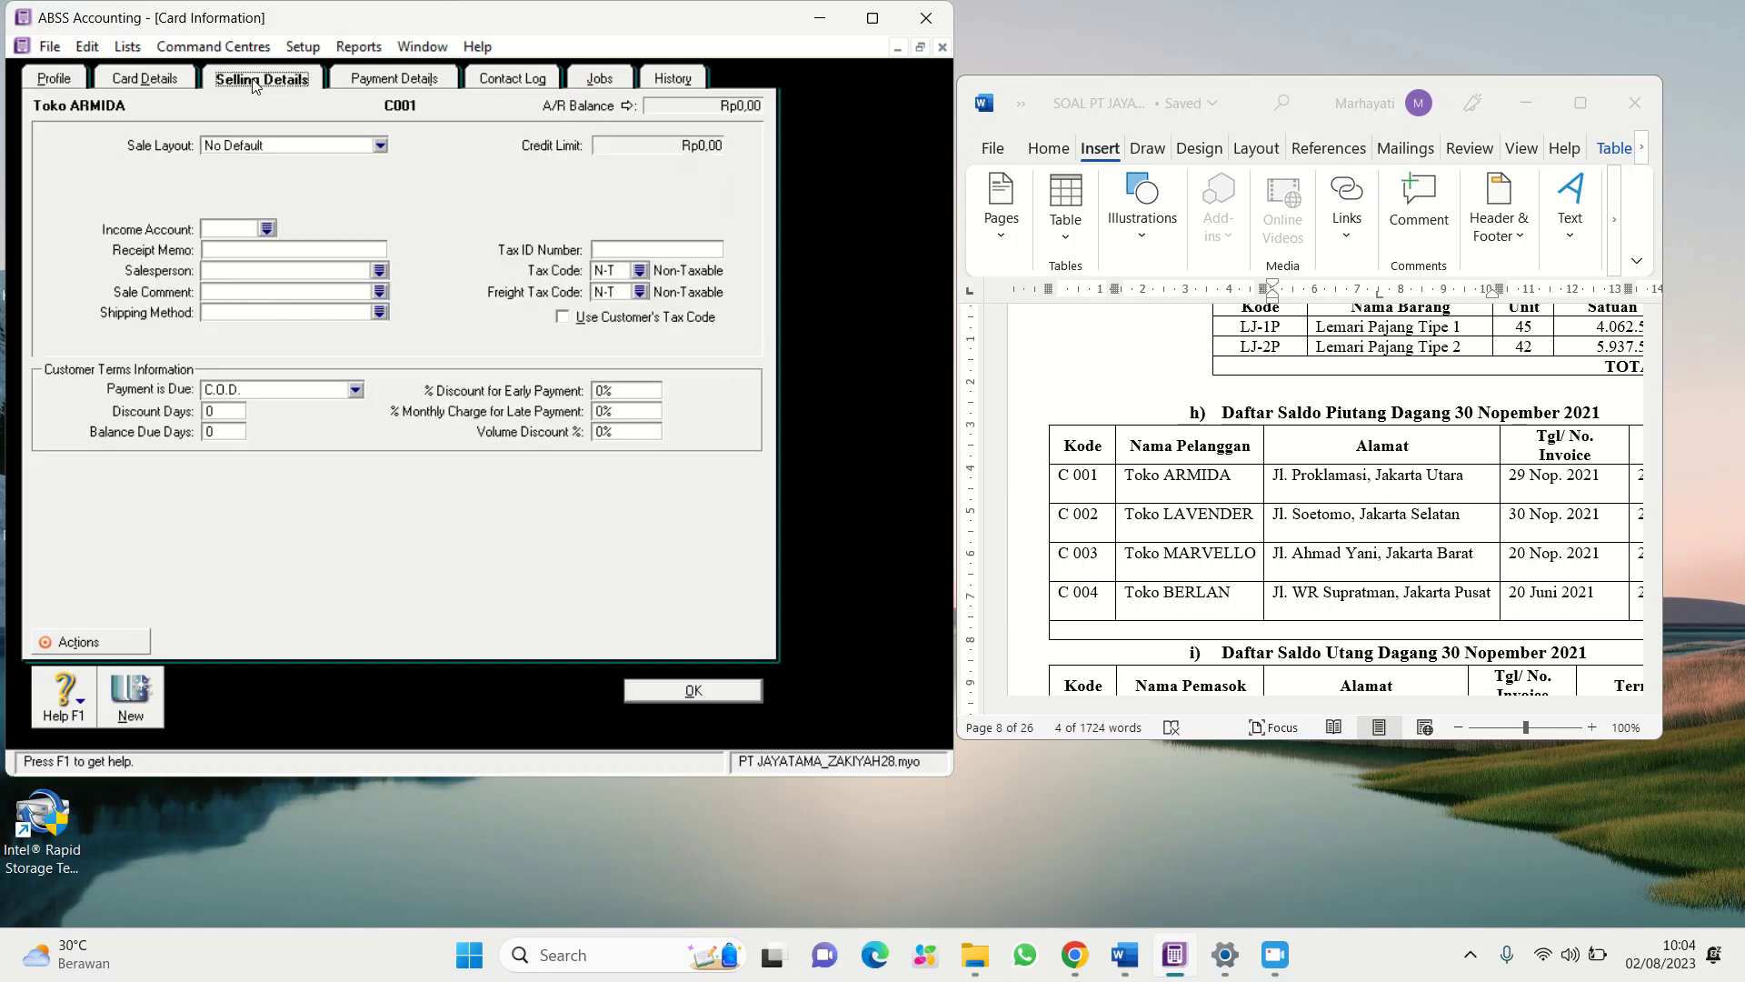
click(355, 389)
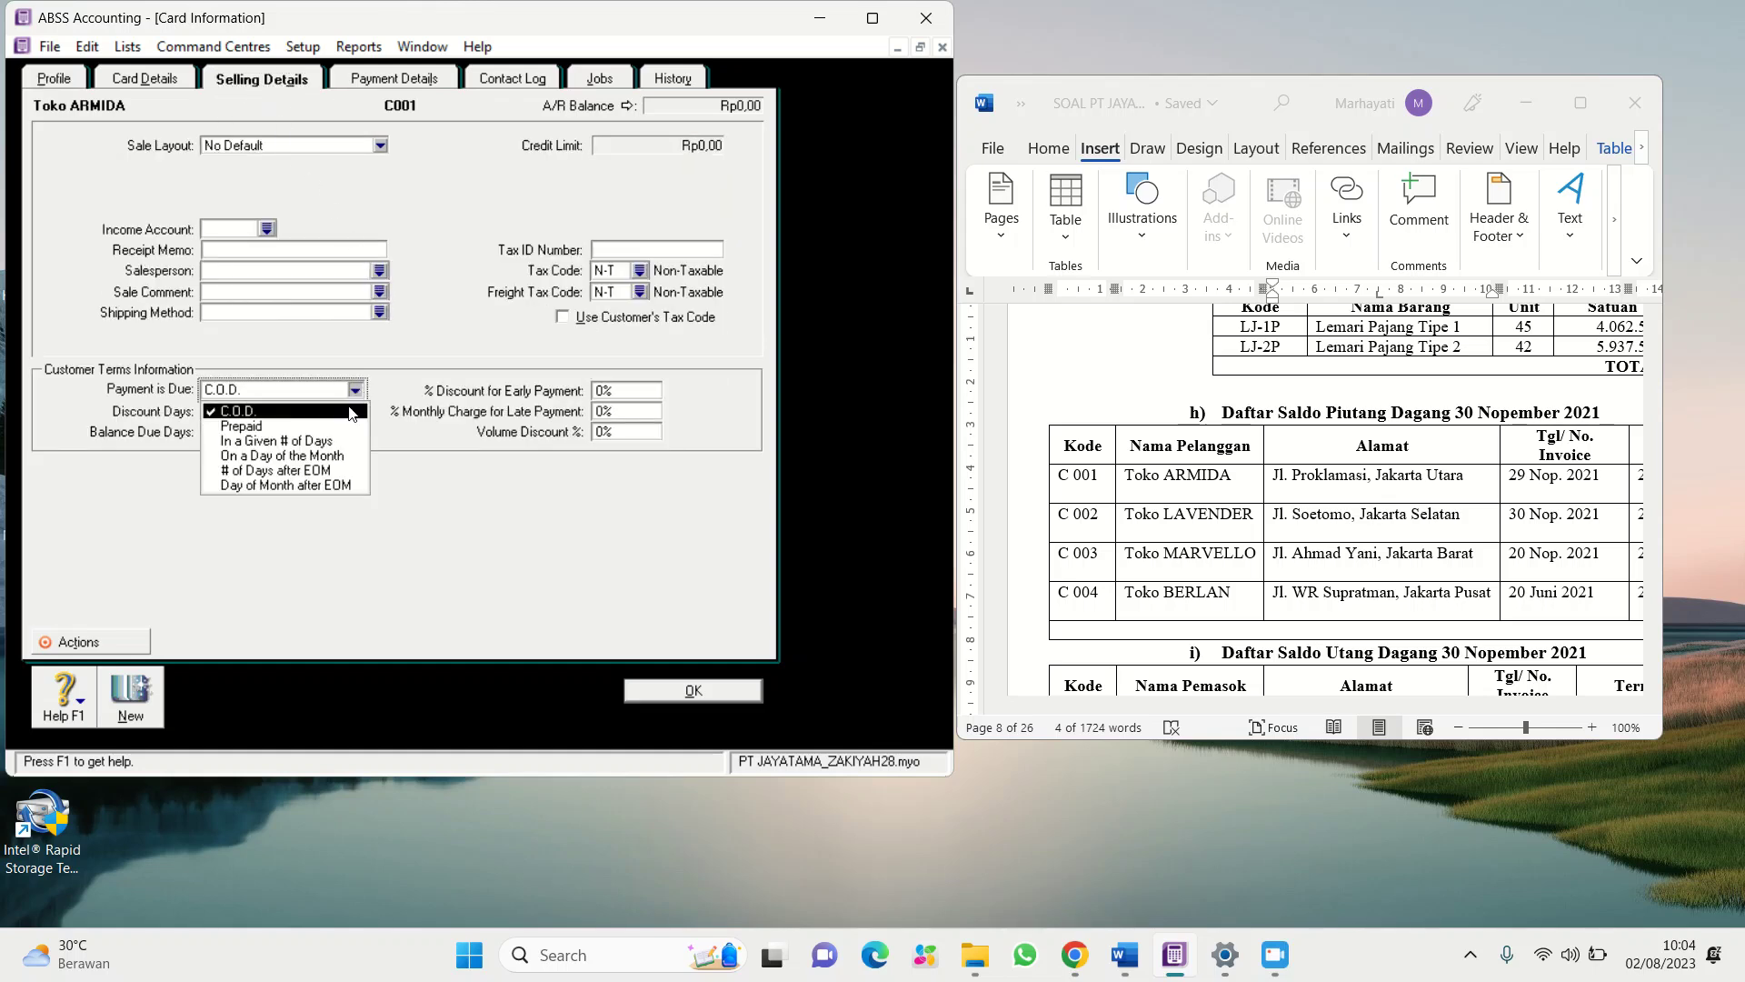
click(337, 444)
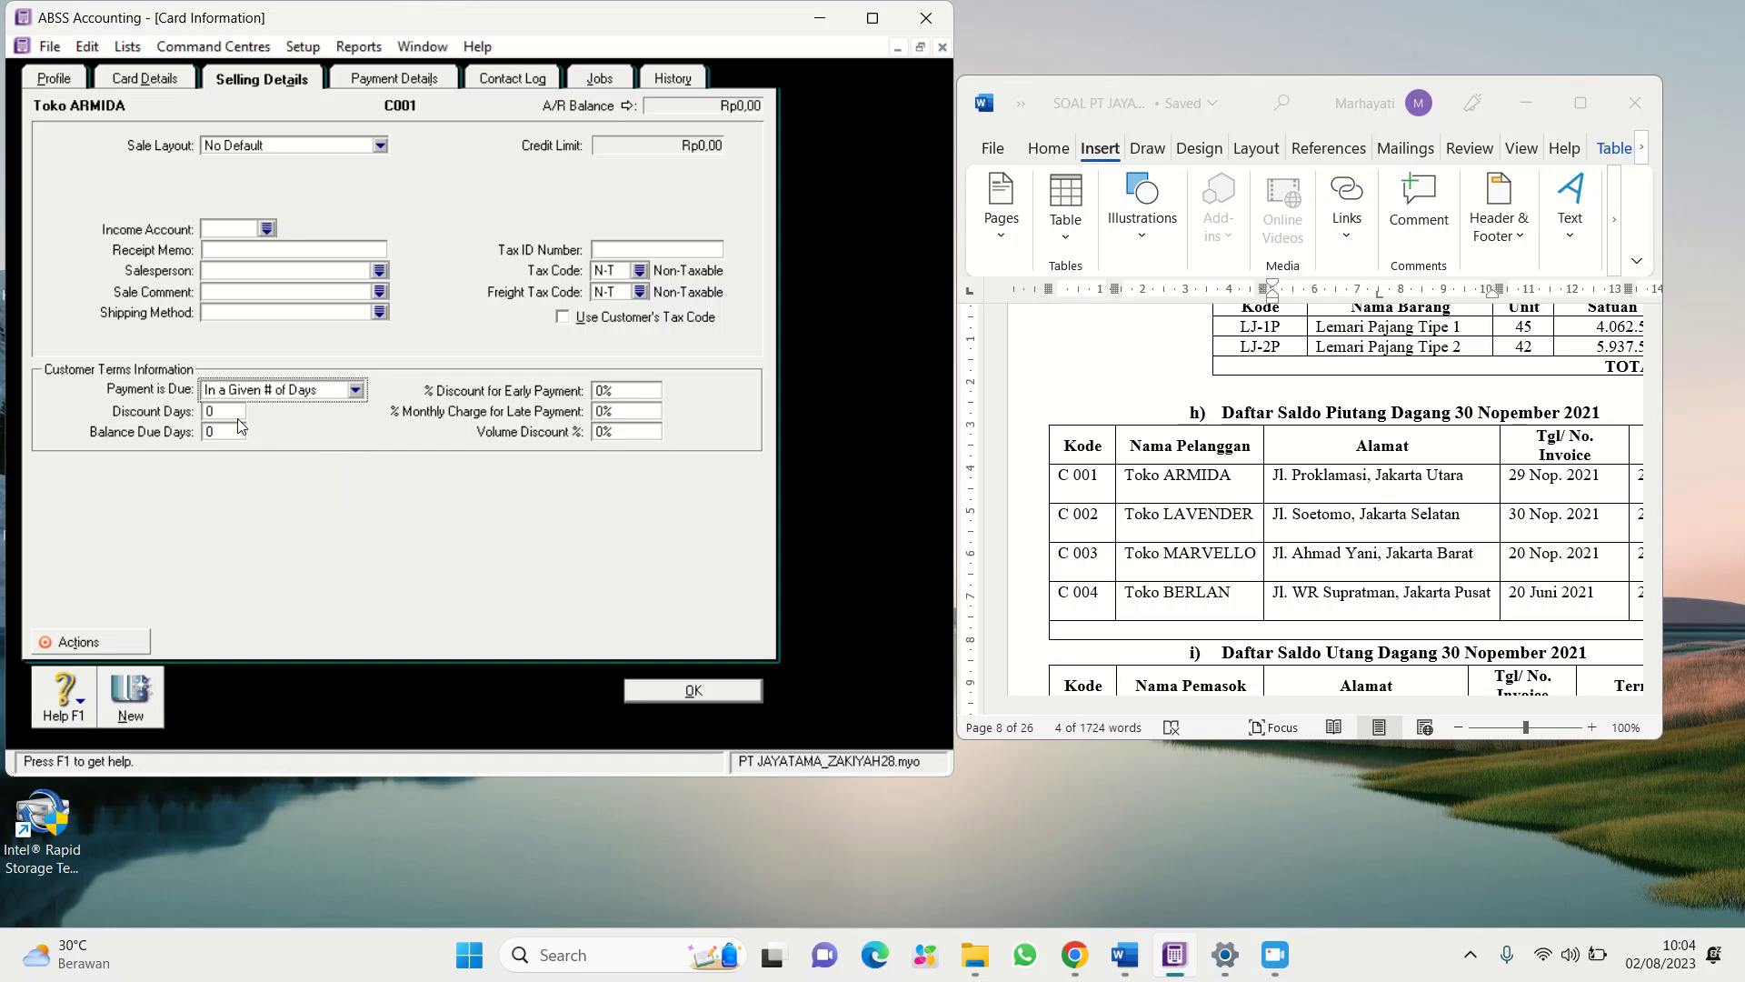
Enter Toko ARMIDA's discount days, balance due days, early-payment discount and 1% monthly late charge from the terms 2/10, n/30, 1%
click(1640, 718)
click(1637, 705)
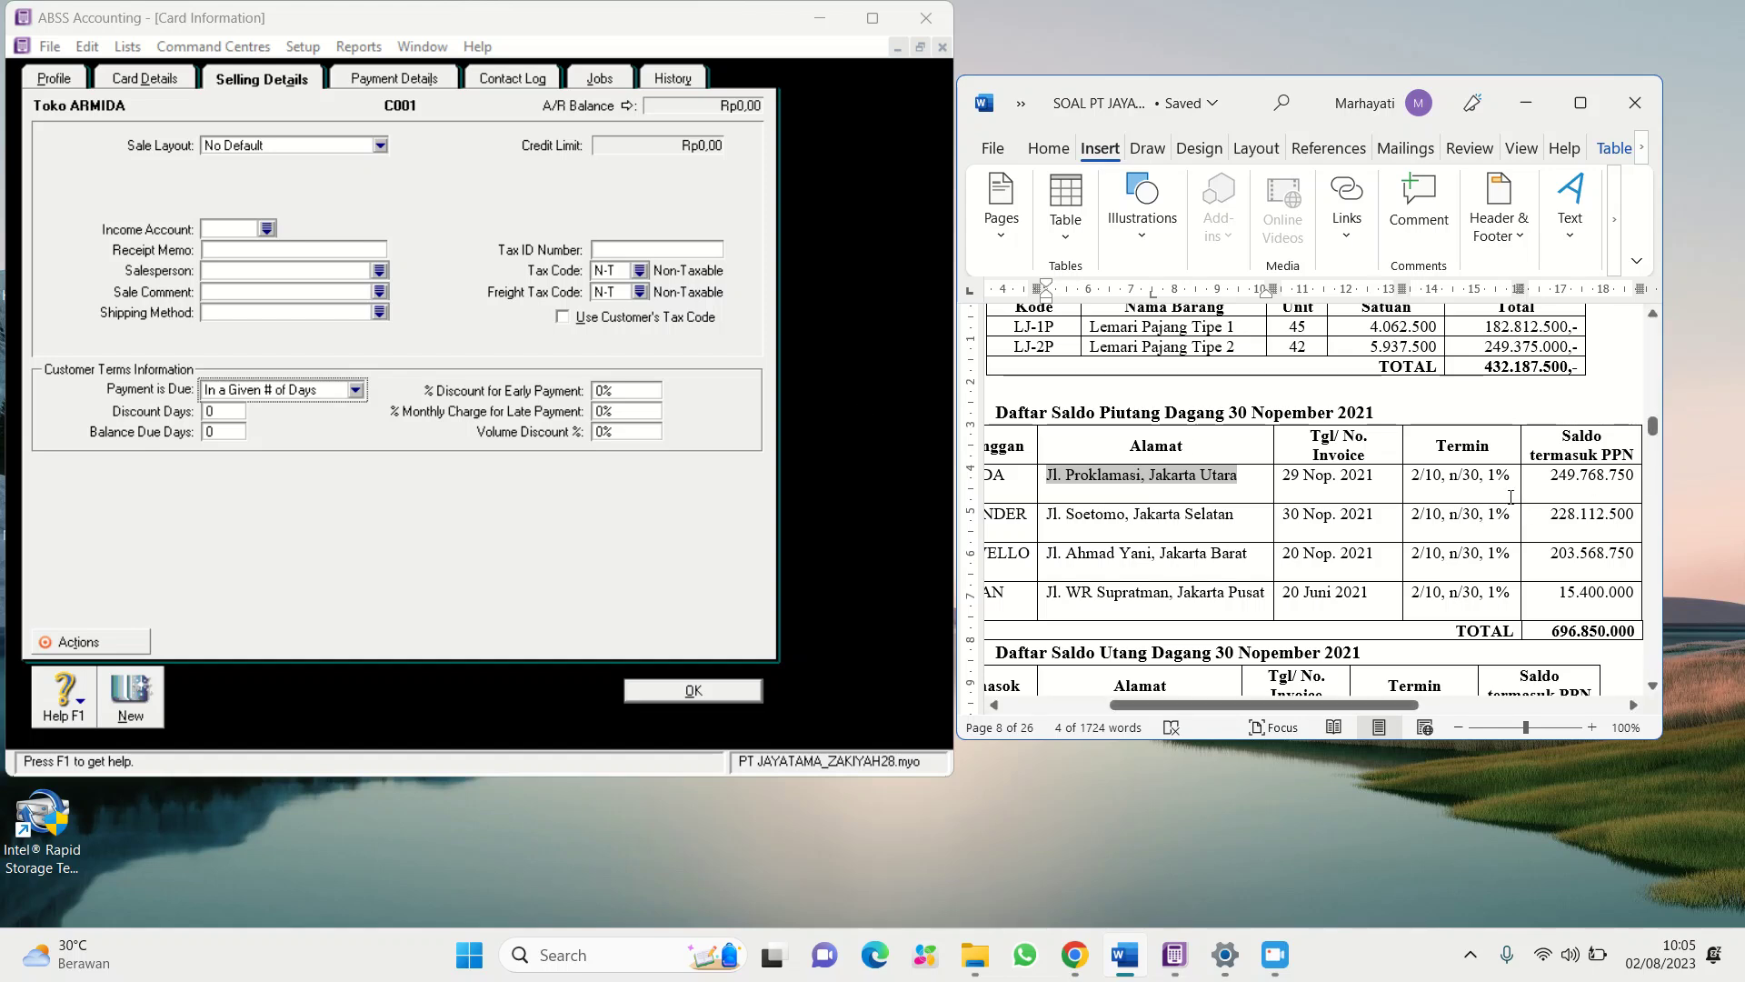
click(221, 413)
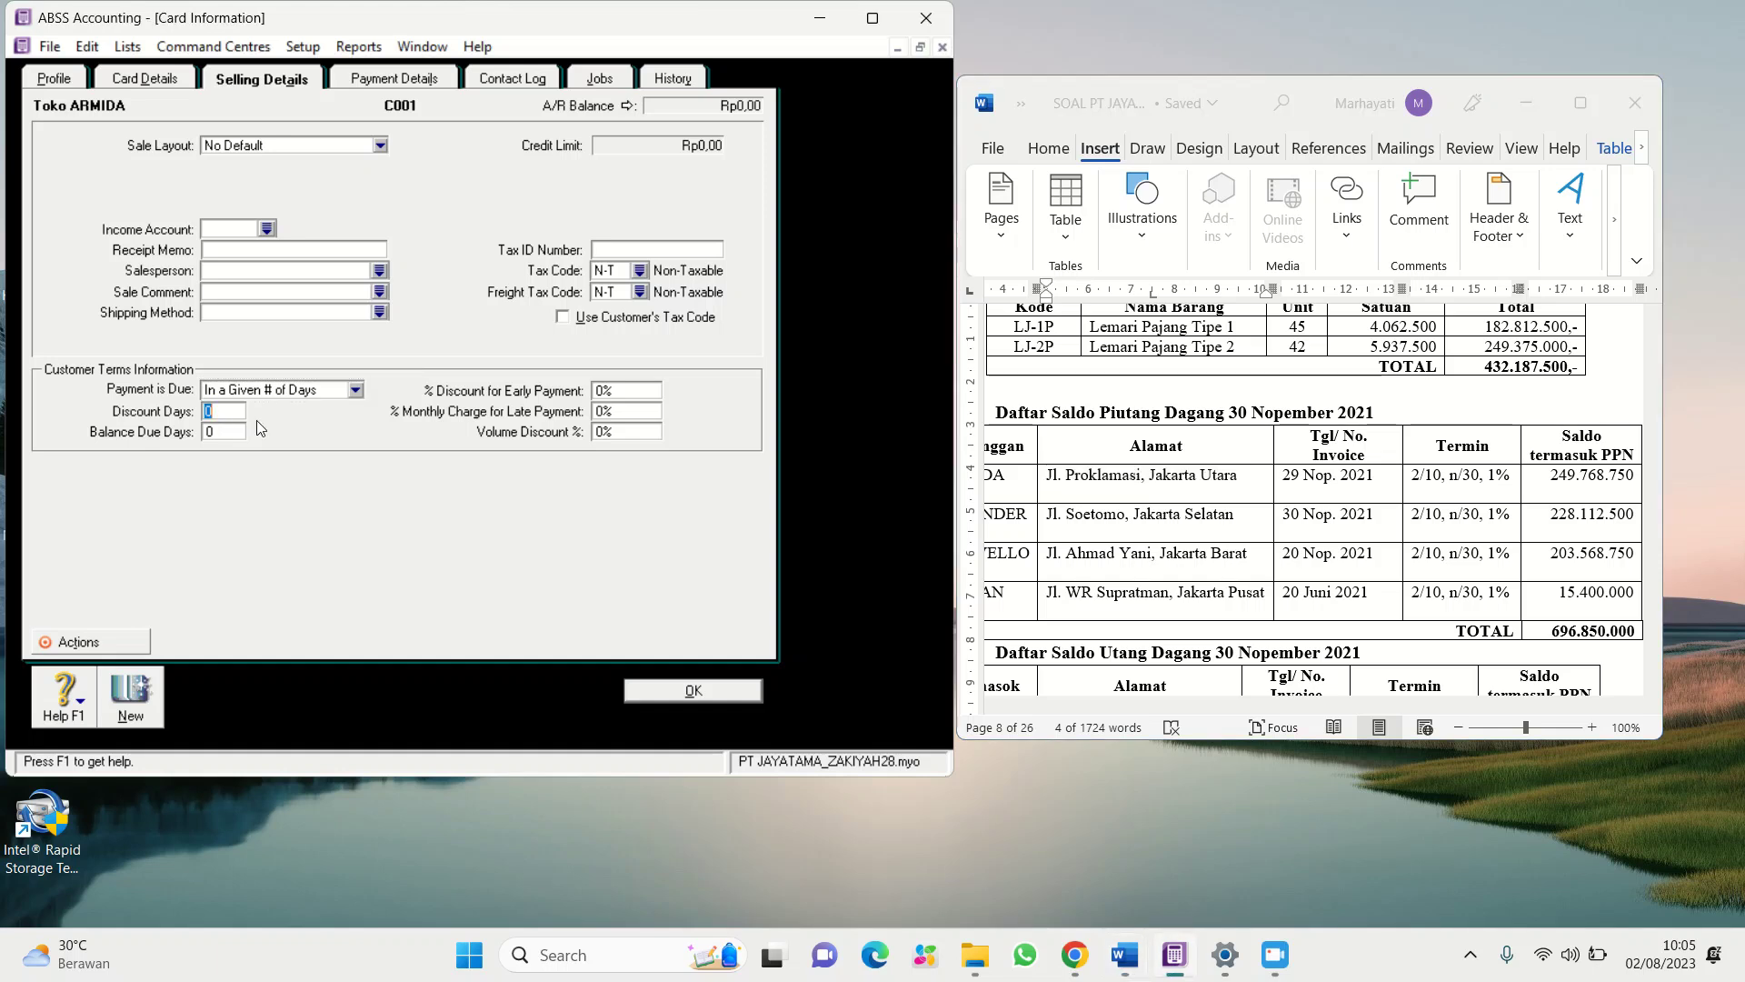
click(217, 433)
click(605, 393)
click(604, 392)
key(BackSpace)
key(Tab)
click(603, 406)
key(BackSpace)
text(1)
Start another customer card, copying the name Toko LAVENDER from the receivables table and setting the card ID to C002
click(131, 718)
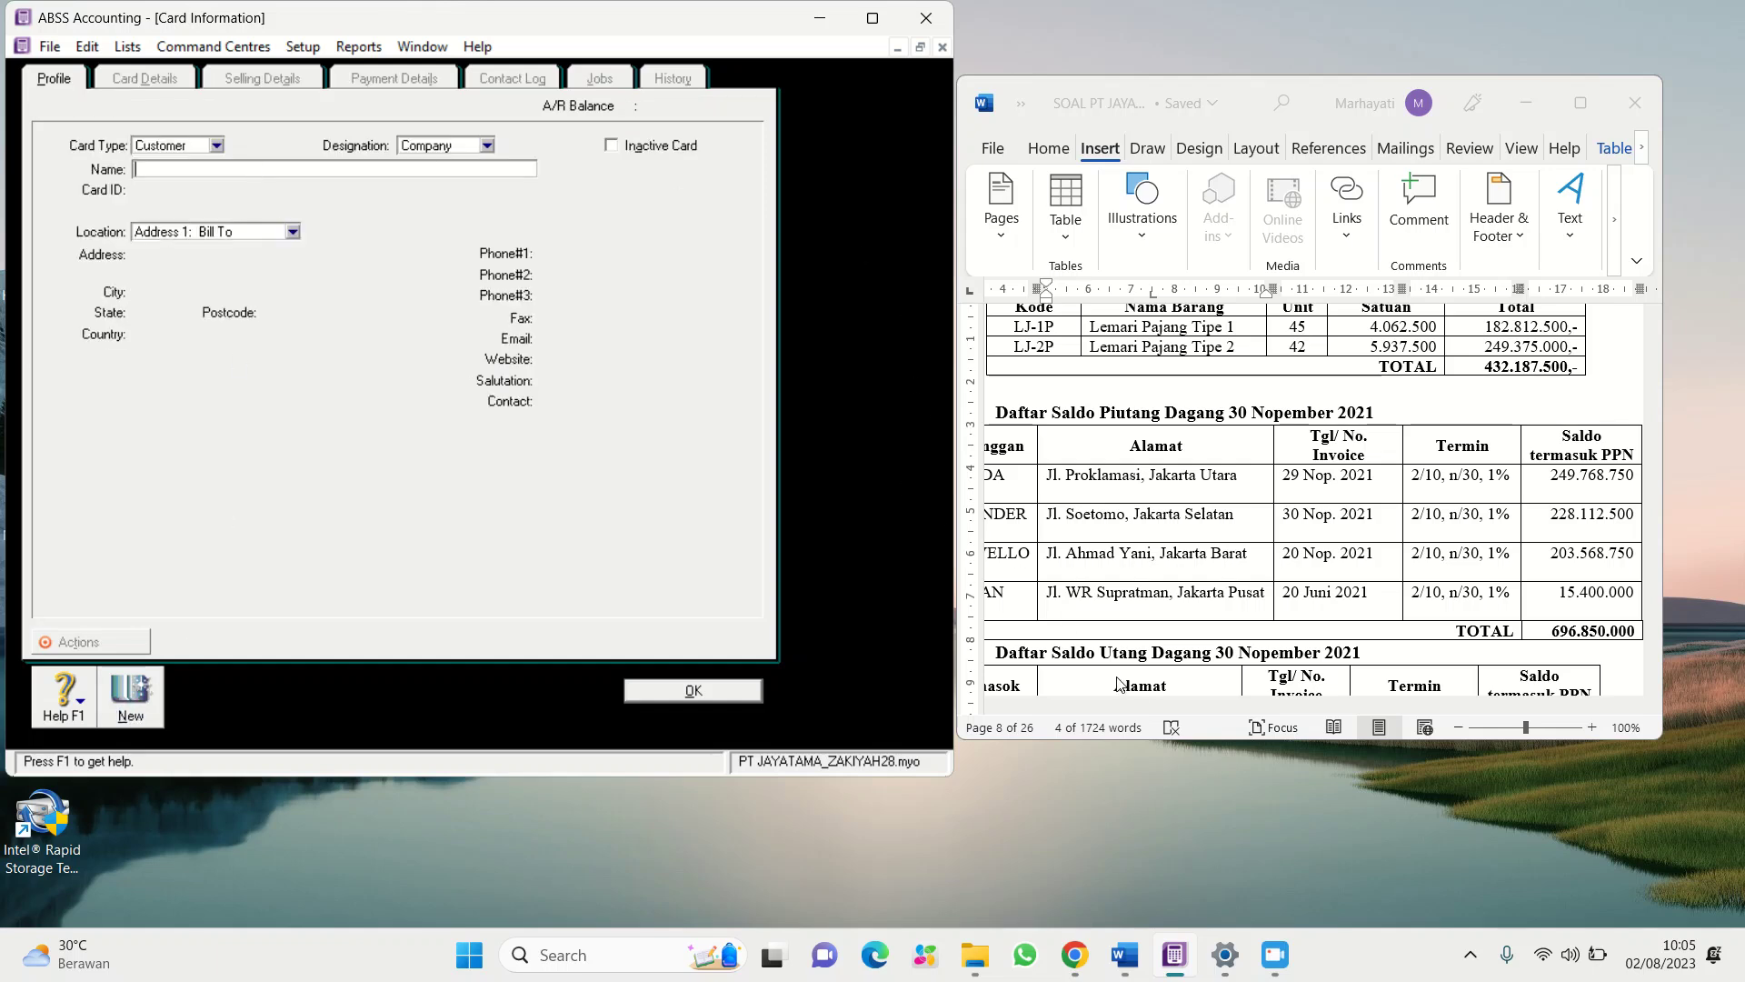
click(1142, 717)
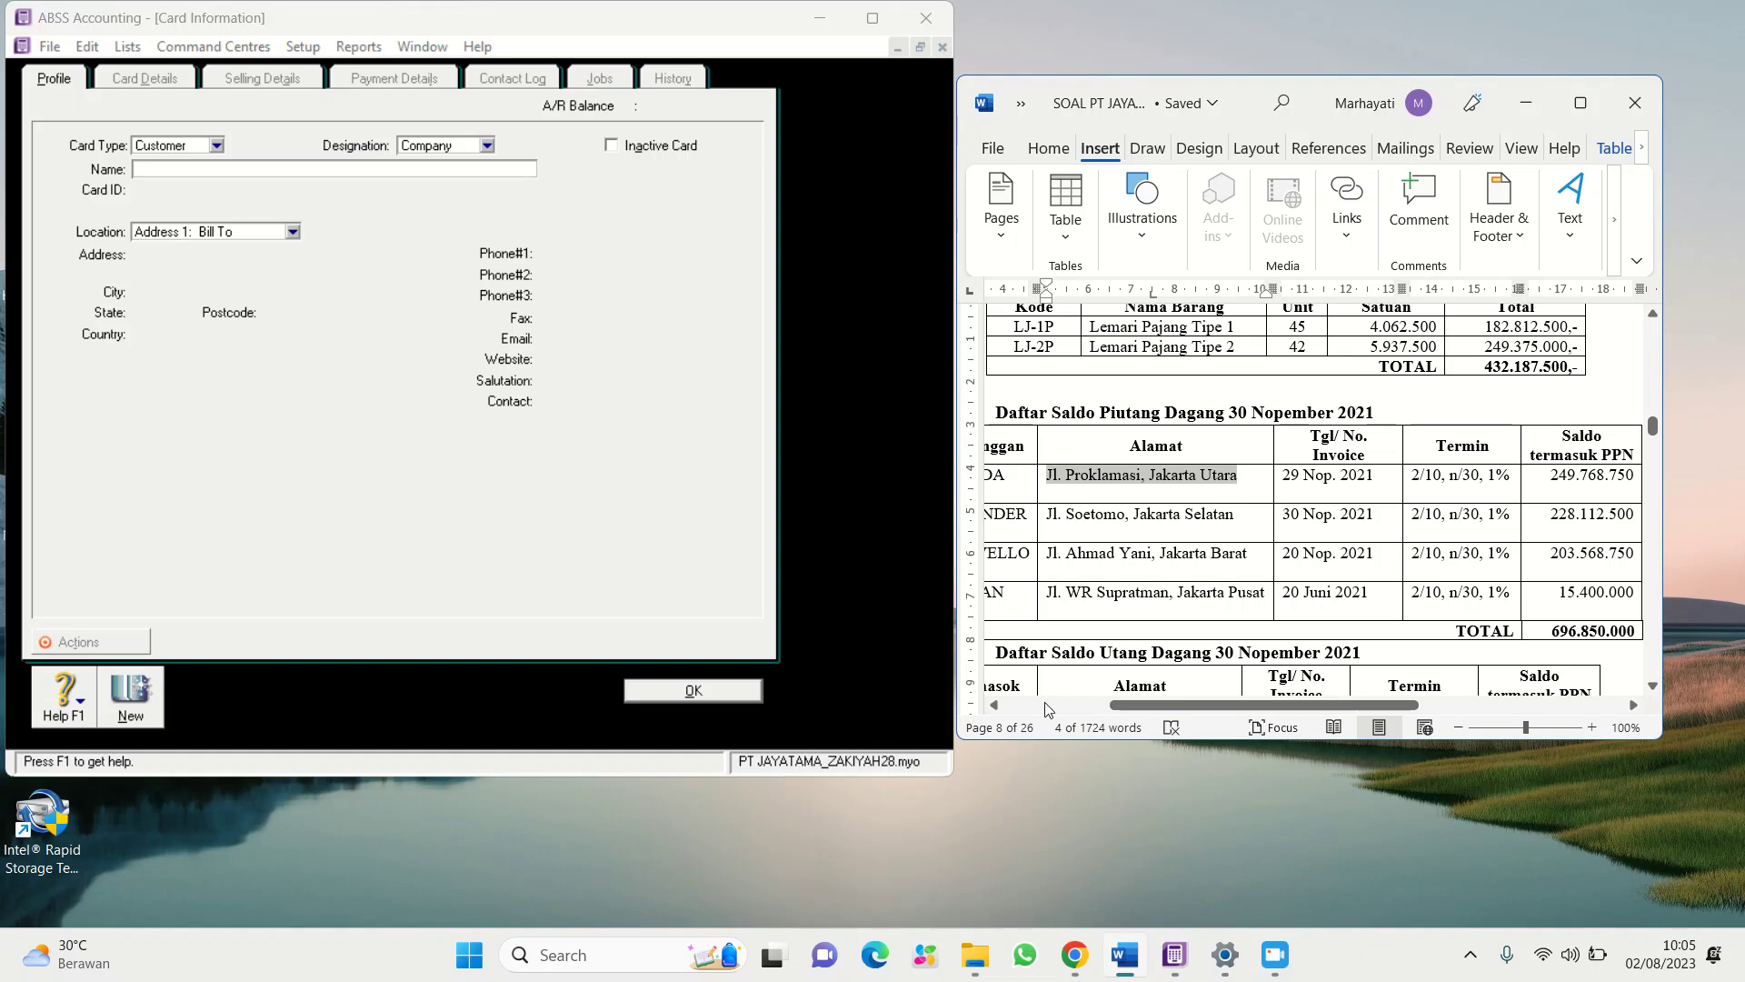
click(997, 705)
click(998, 702)
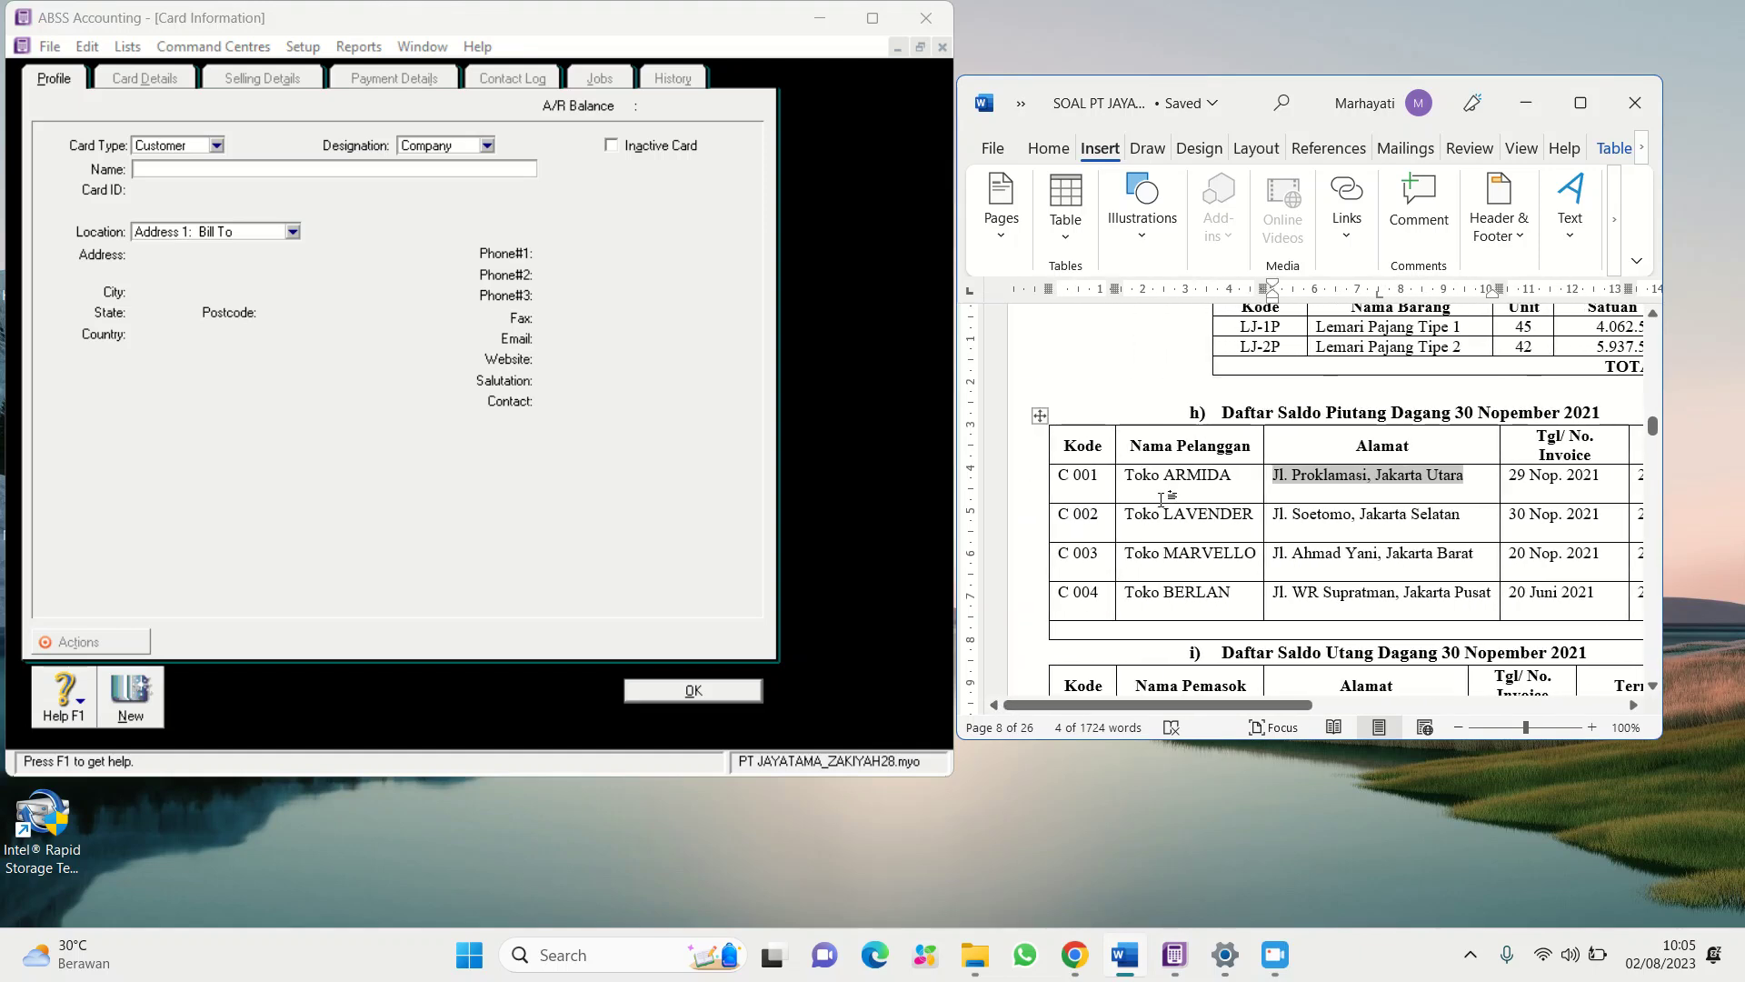
click(1121, 520)
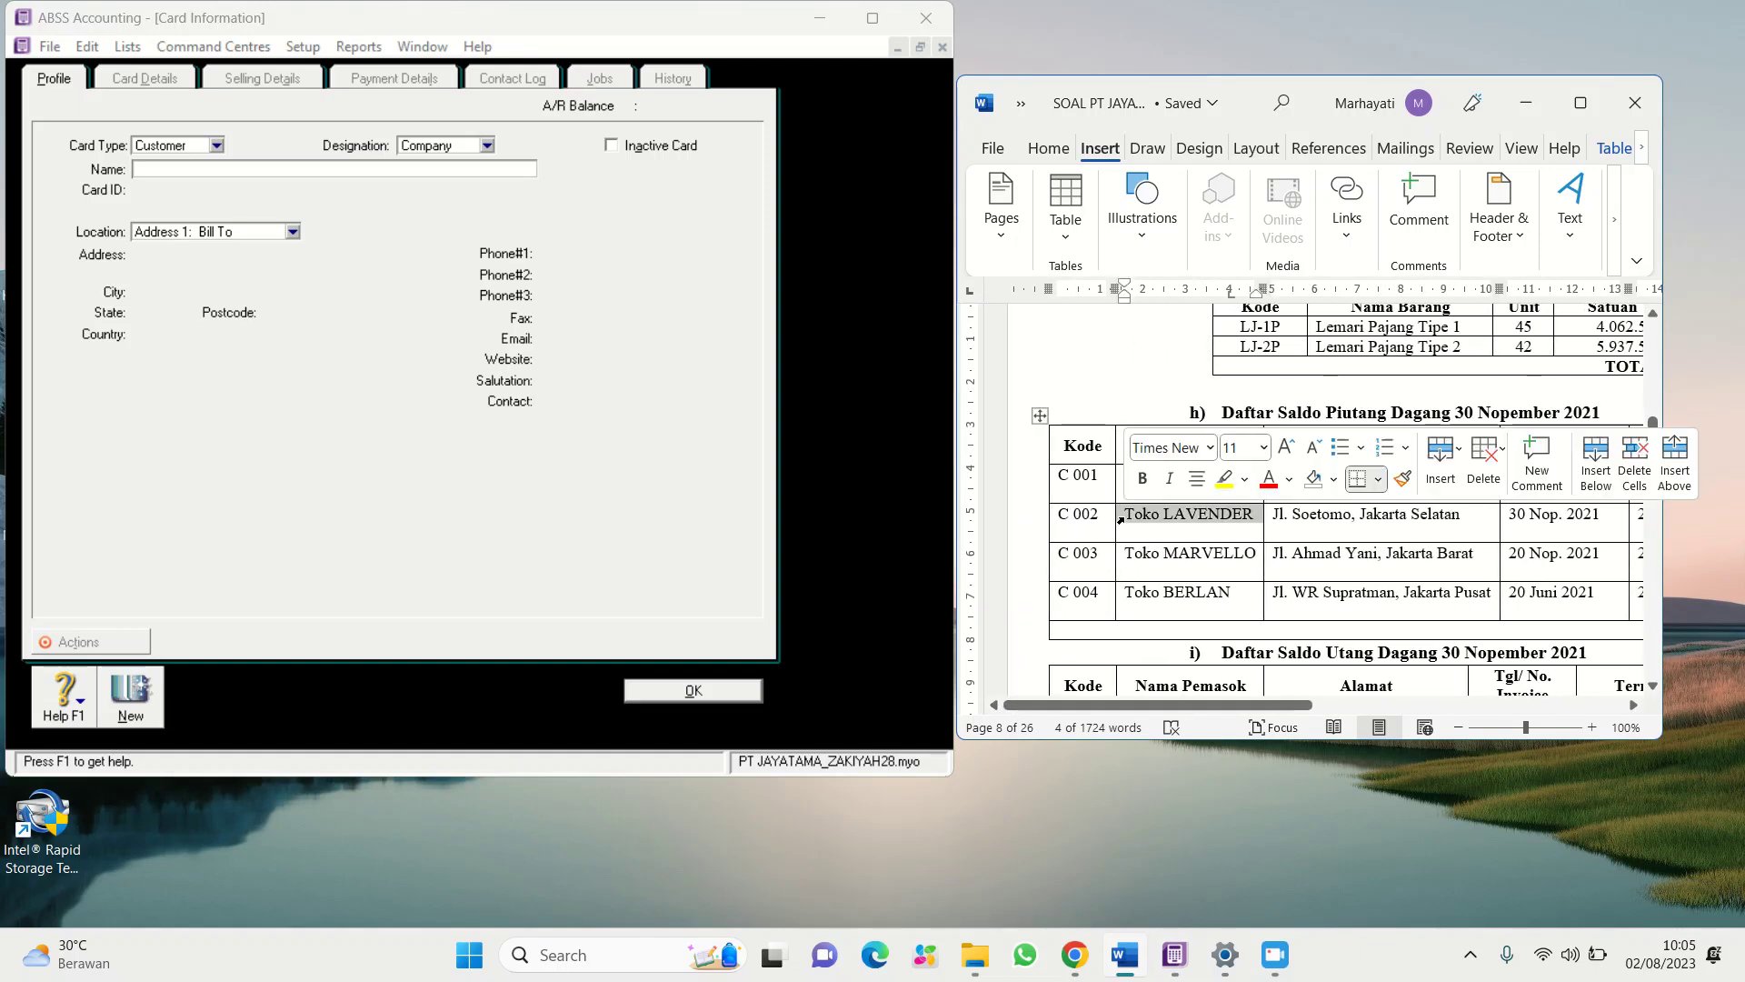
right_click(1123, 521)
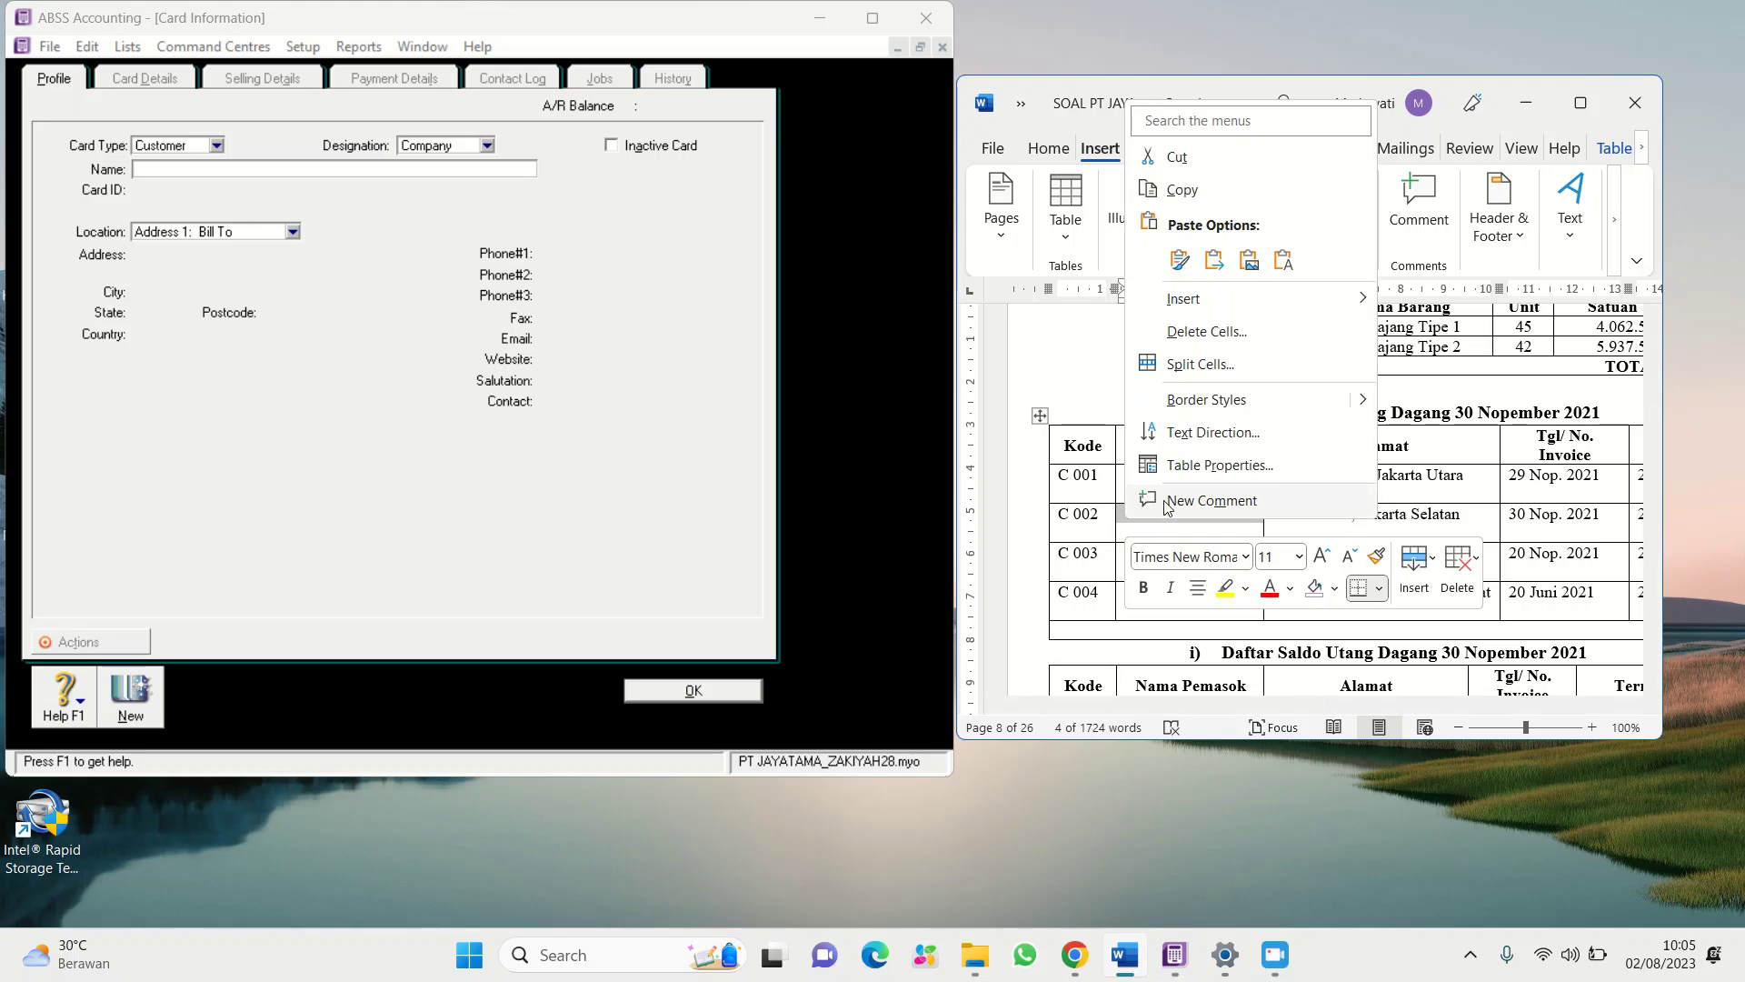
click(1186, 190)
click(261, 168)
right_click(262, 168)
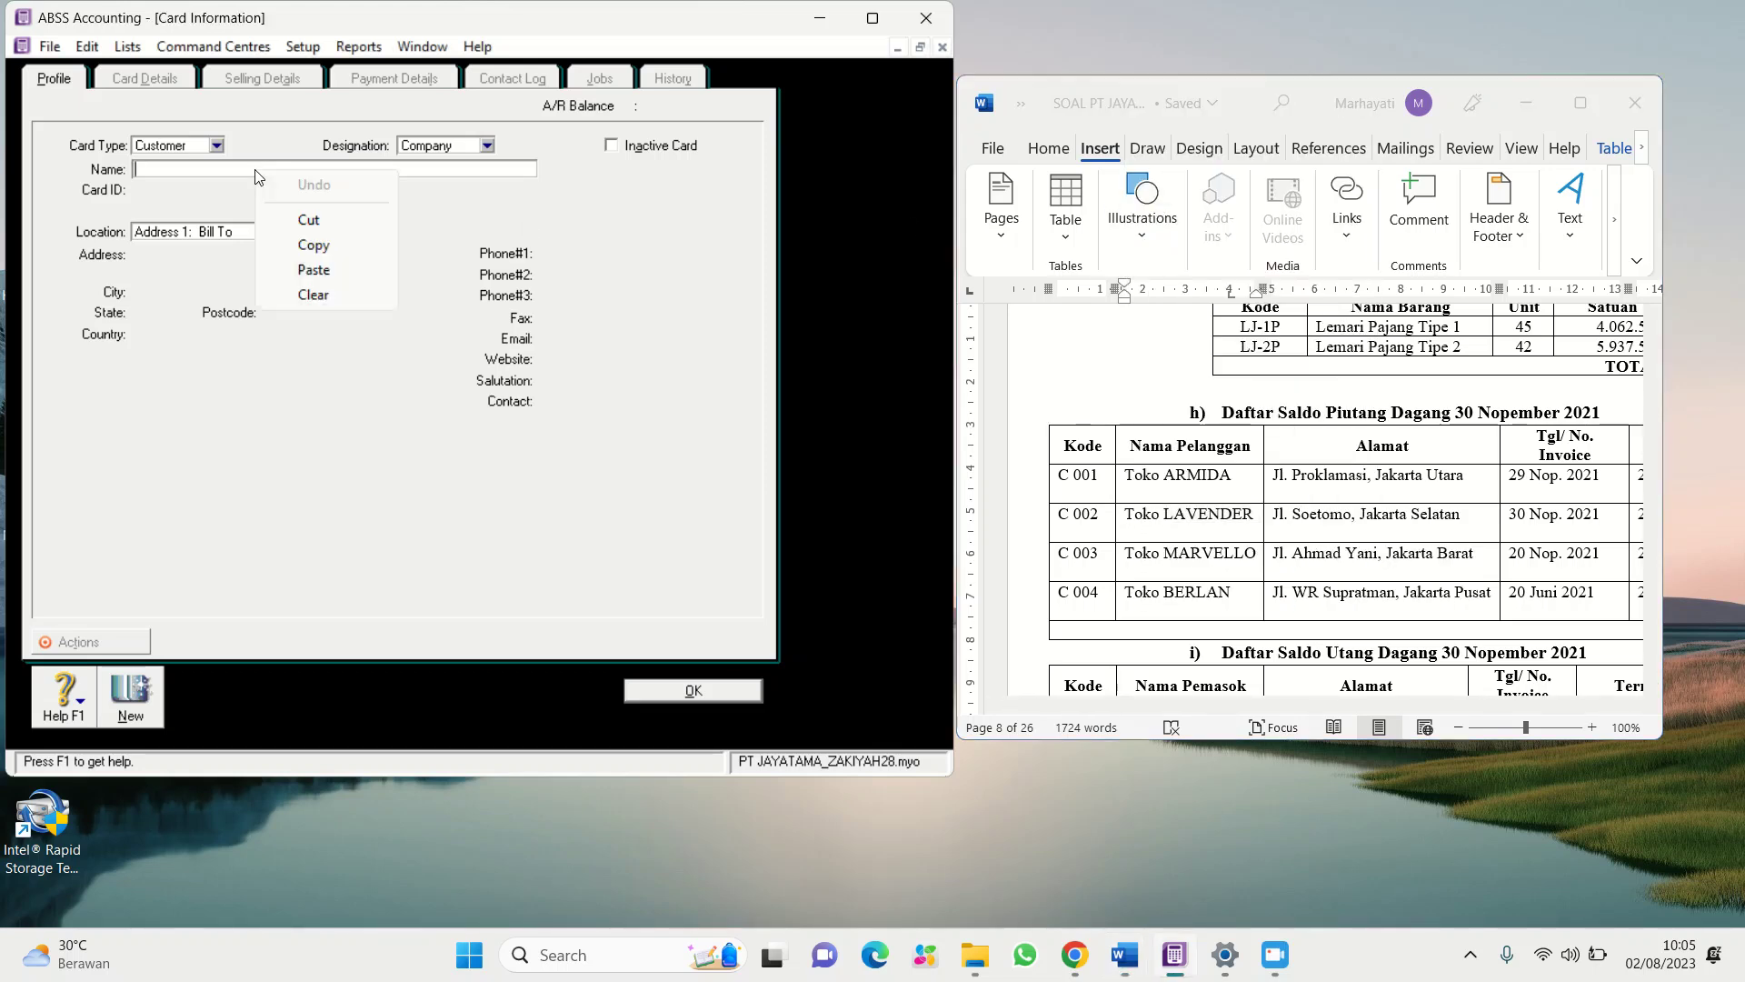
click(304, 271)
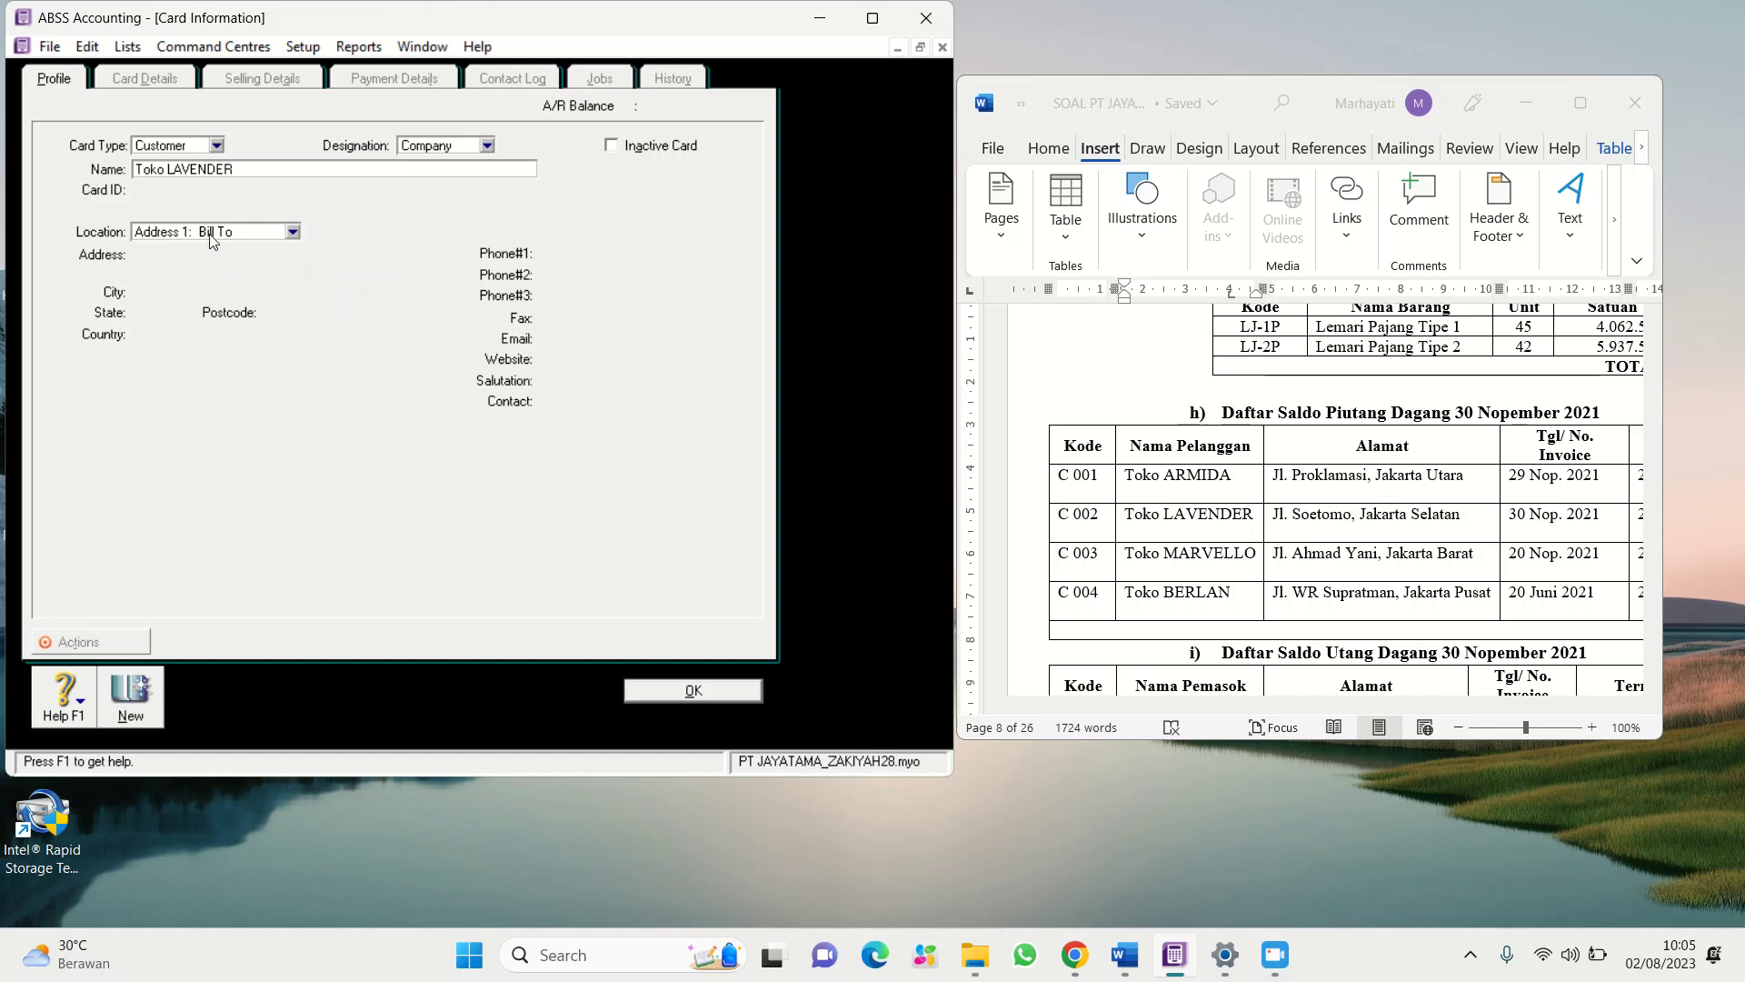
key(Tab)
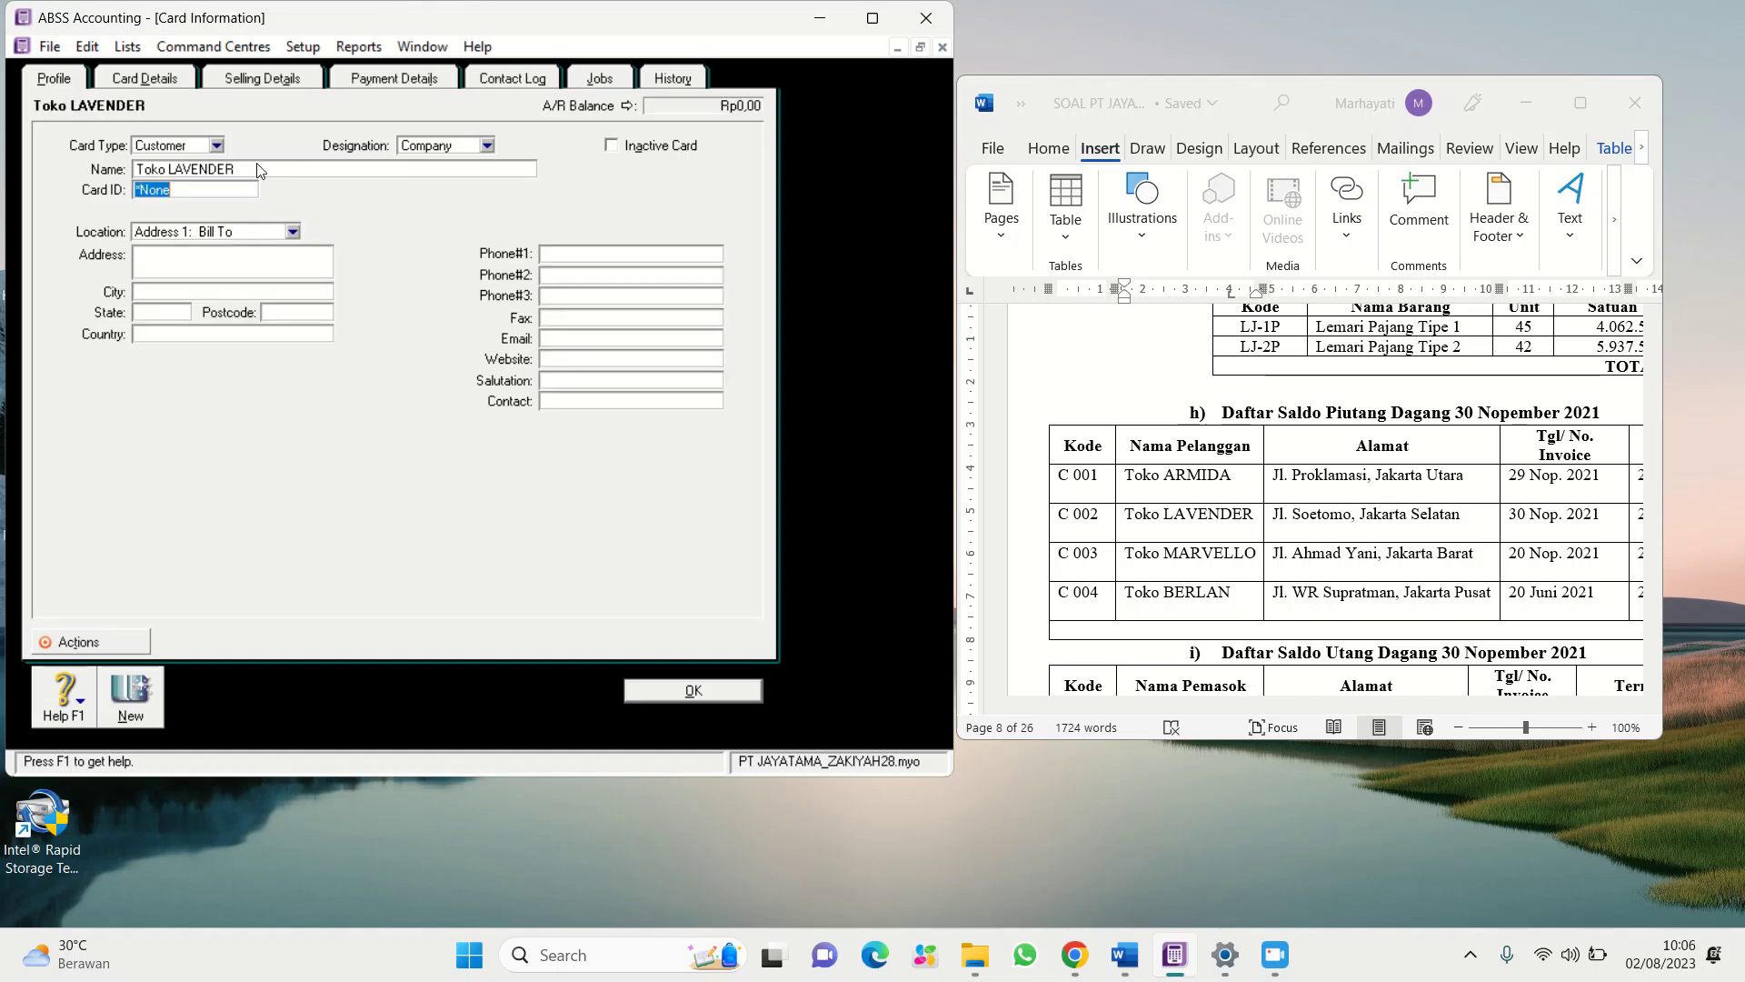
text(C002)
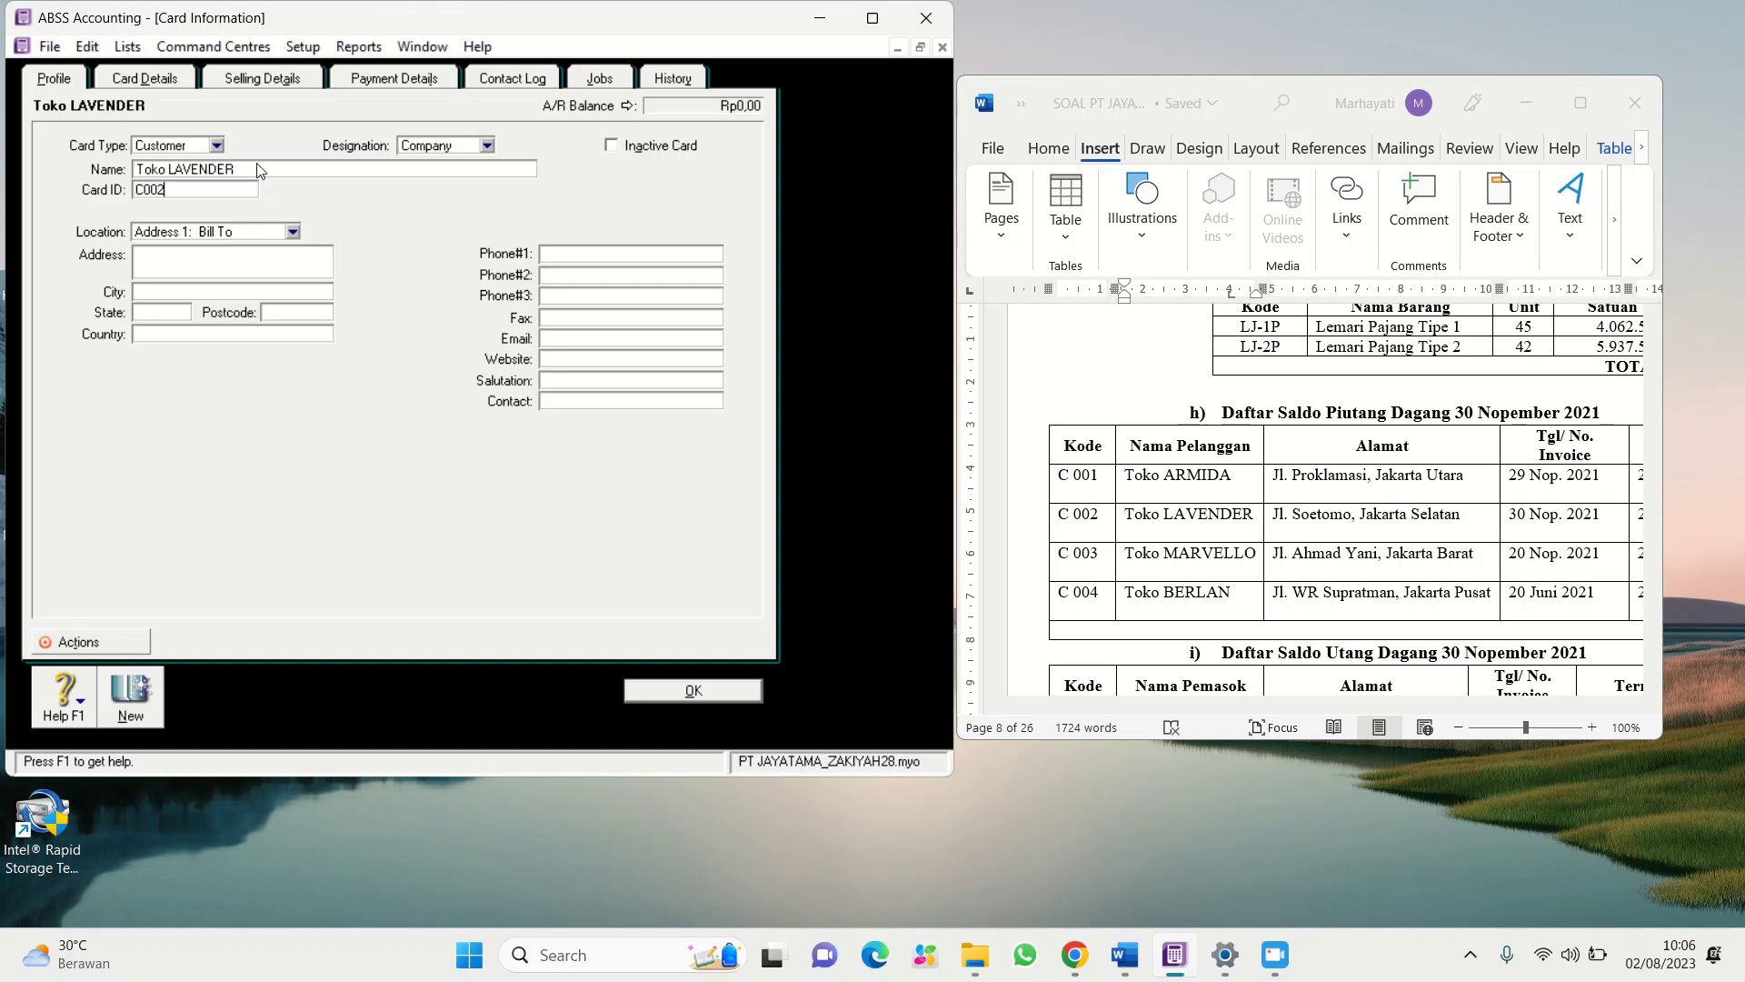
Copy Toko LAVENDER's address from the receivables table into the card's address field
click(1279, 518)
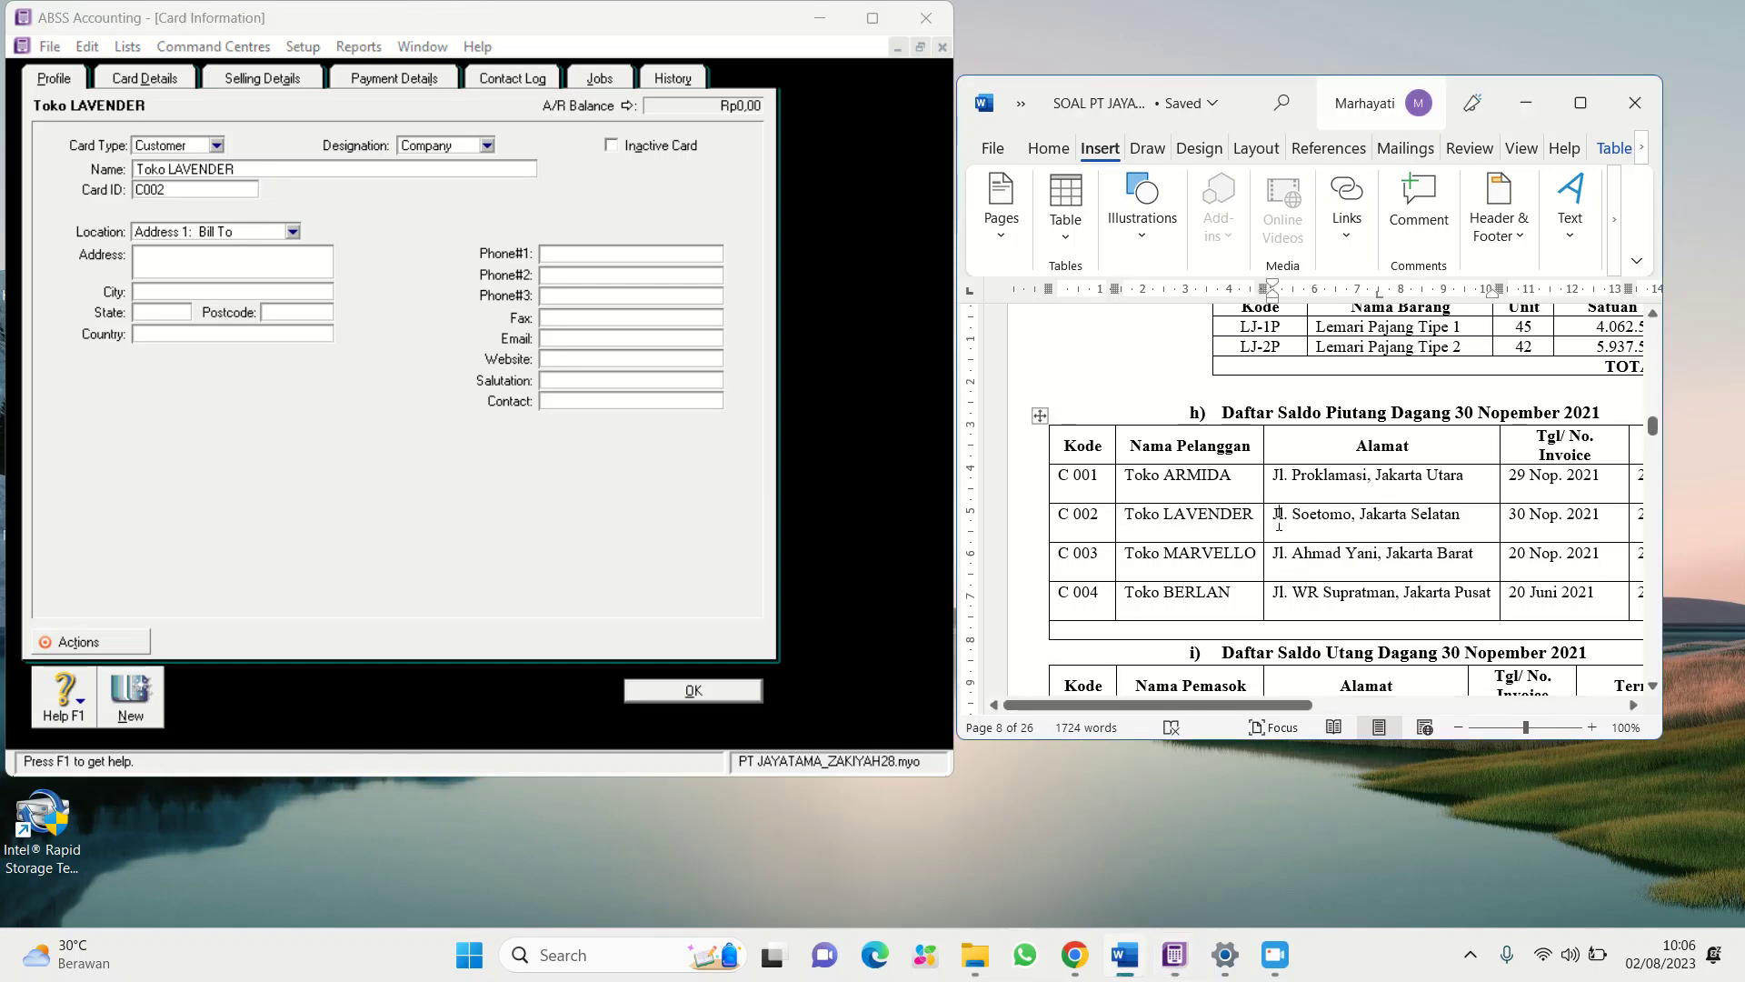
drag(1272, 520, 1436, 518)
right_click(1436, 518)
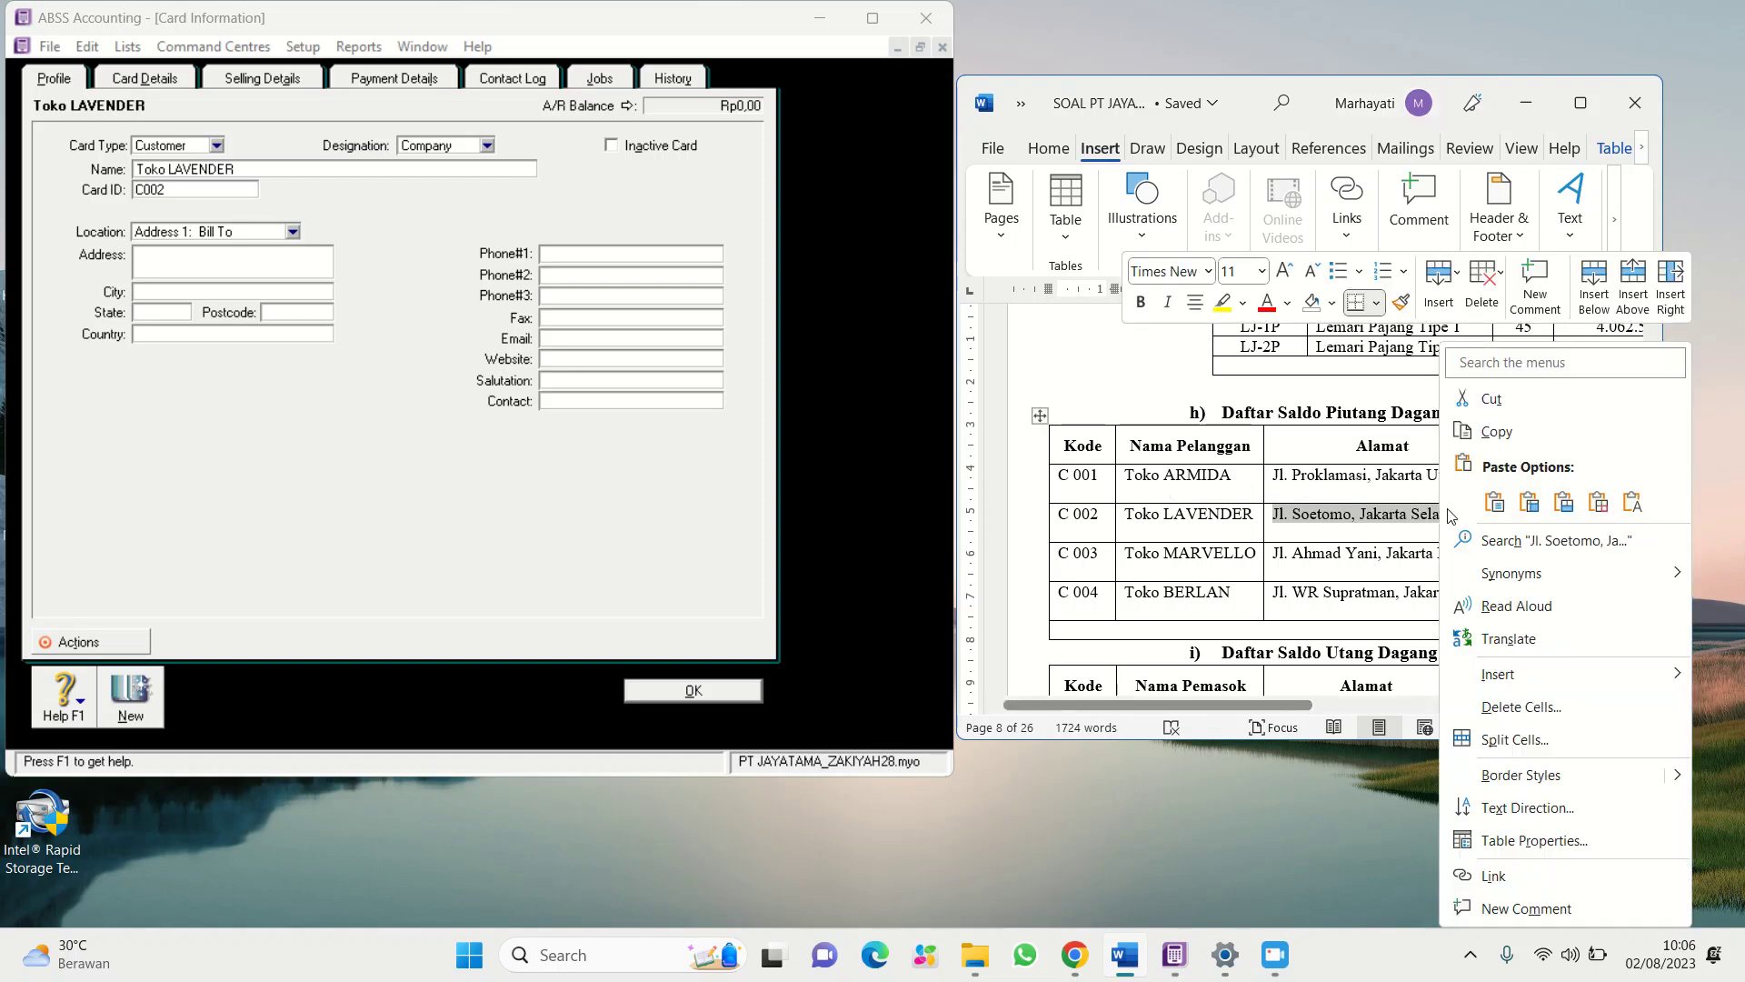
click(1494, 433)
click(197, 258)
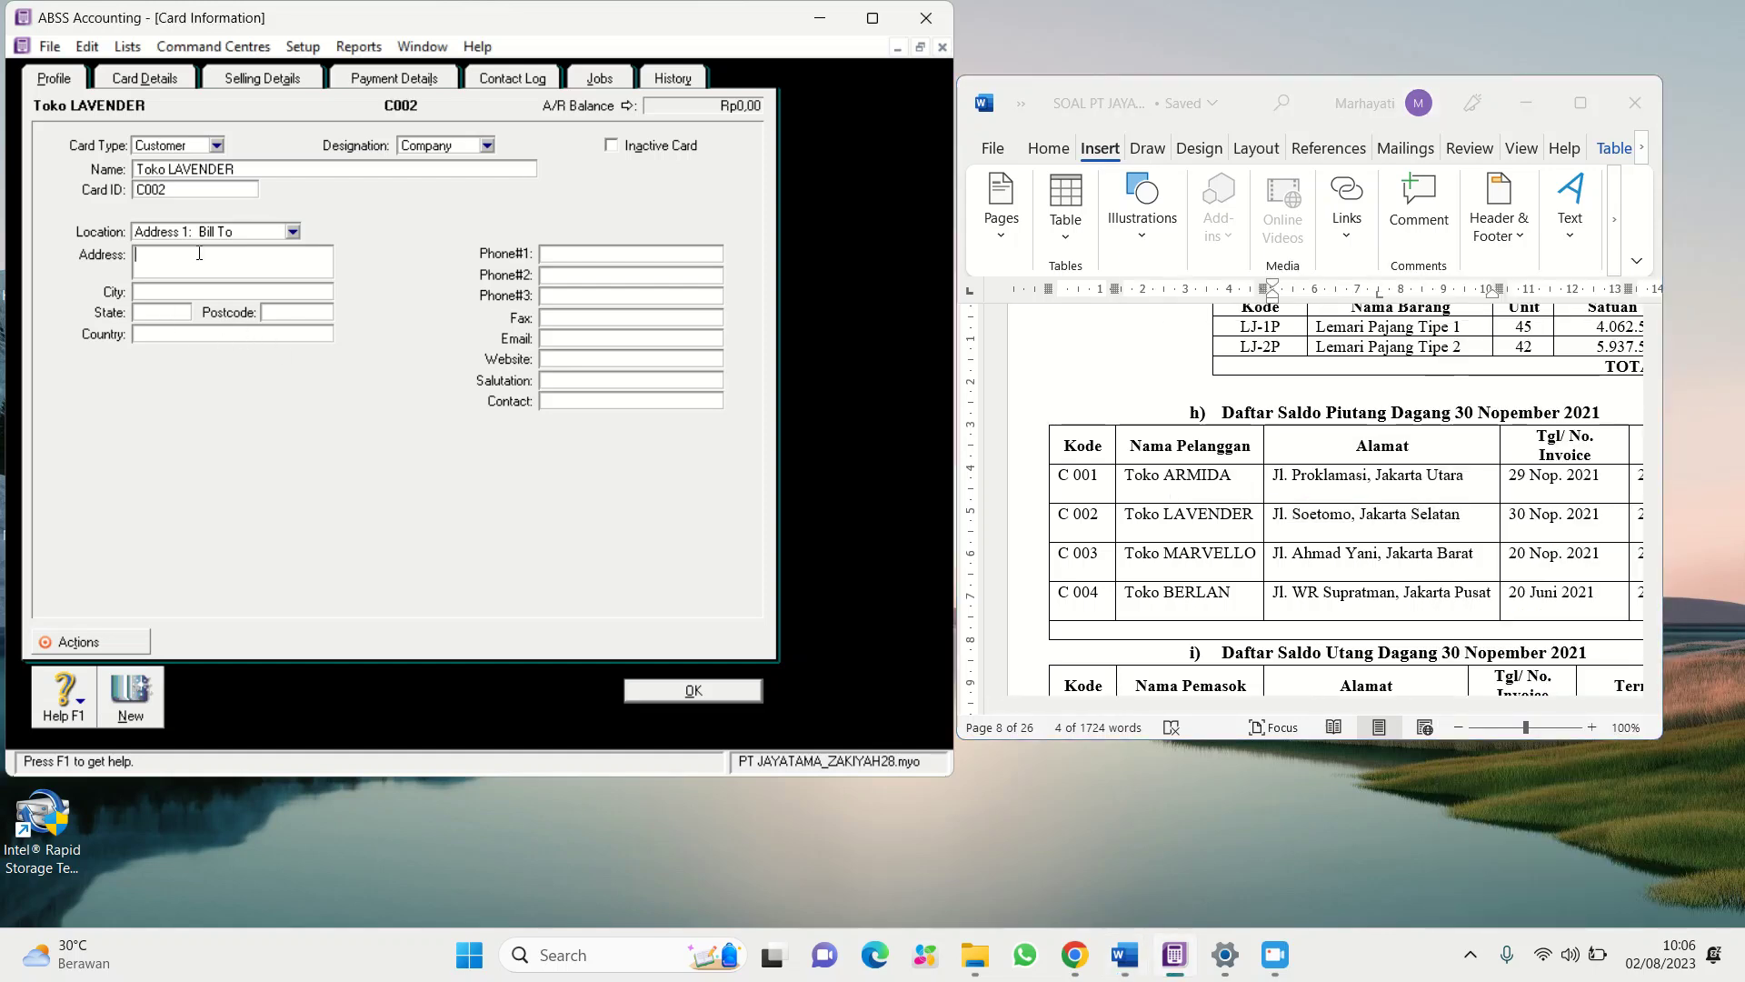
right_click(199, 257)
click(257, 353)
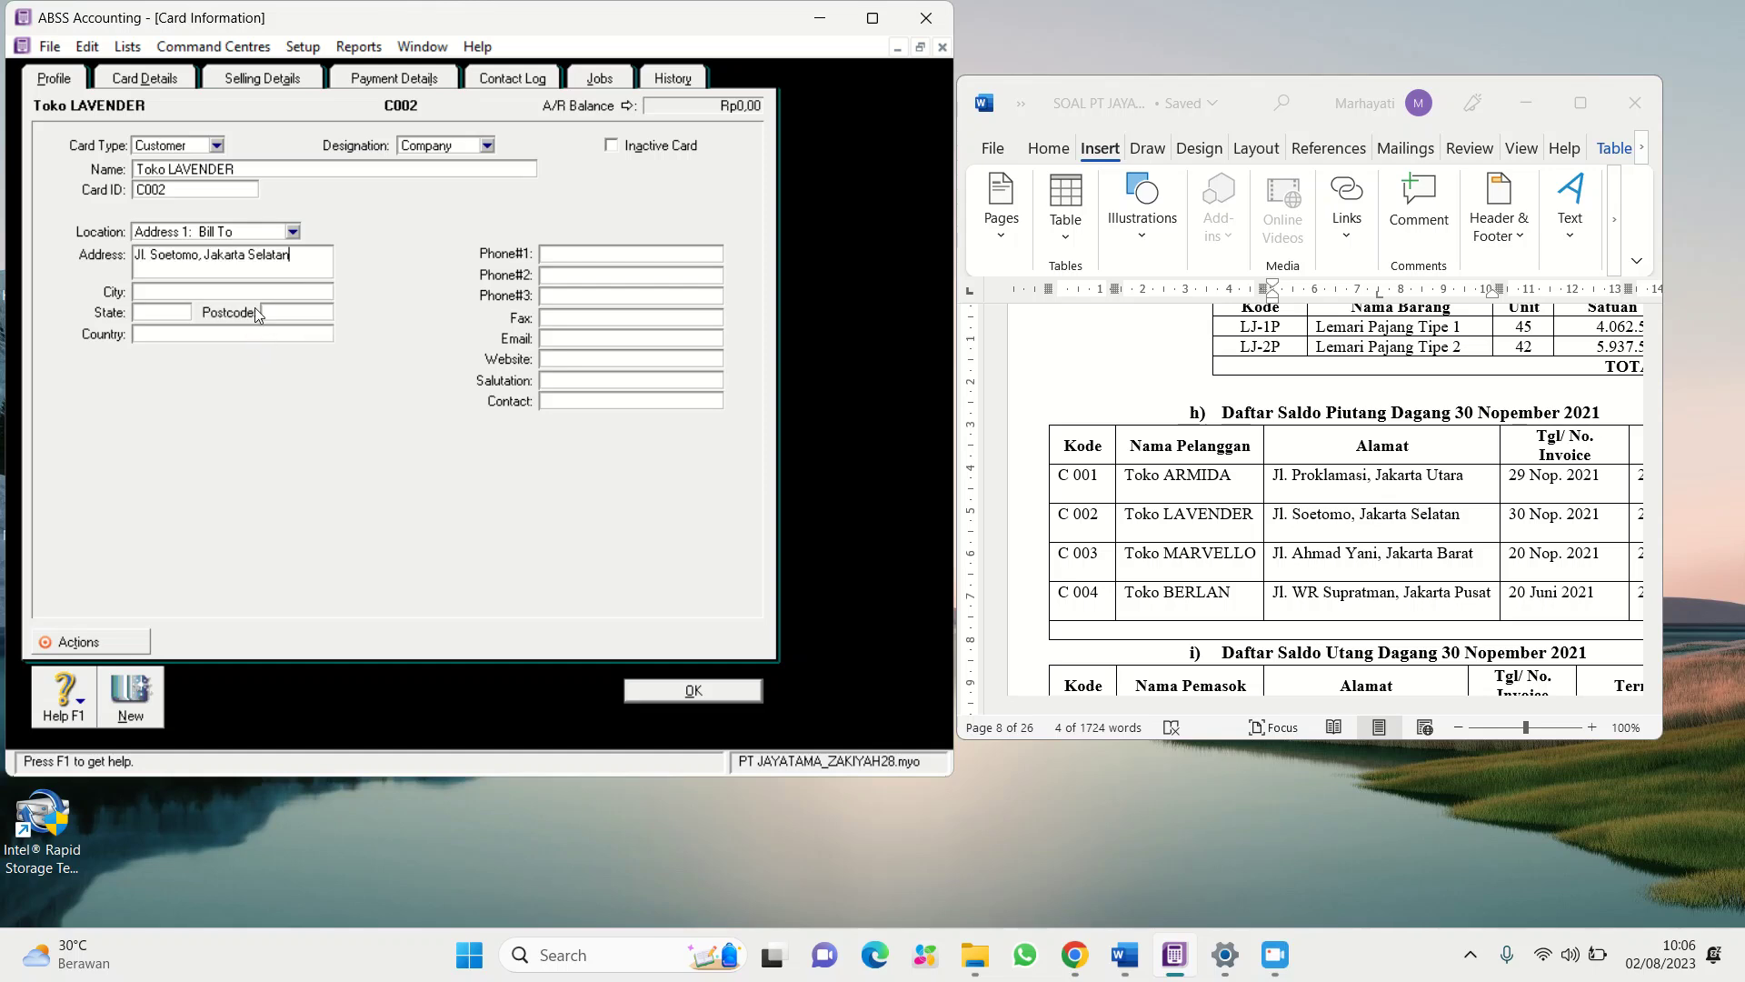
In Toko LAVENDER's selling details, set payment due to In a Given # of Days, with 10 discount days and 30 balance due days
click(255, 82)
click(355, 389)
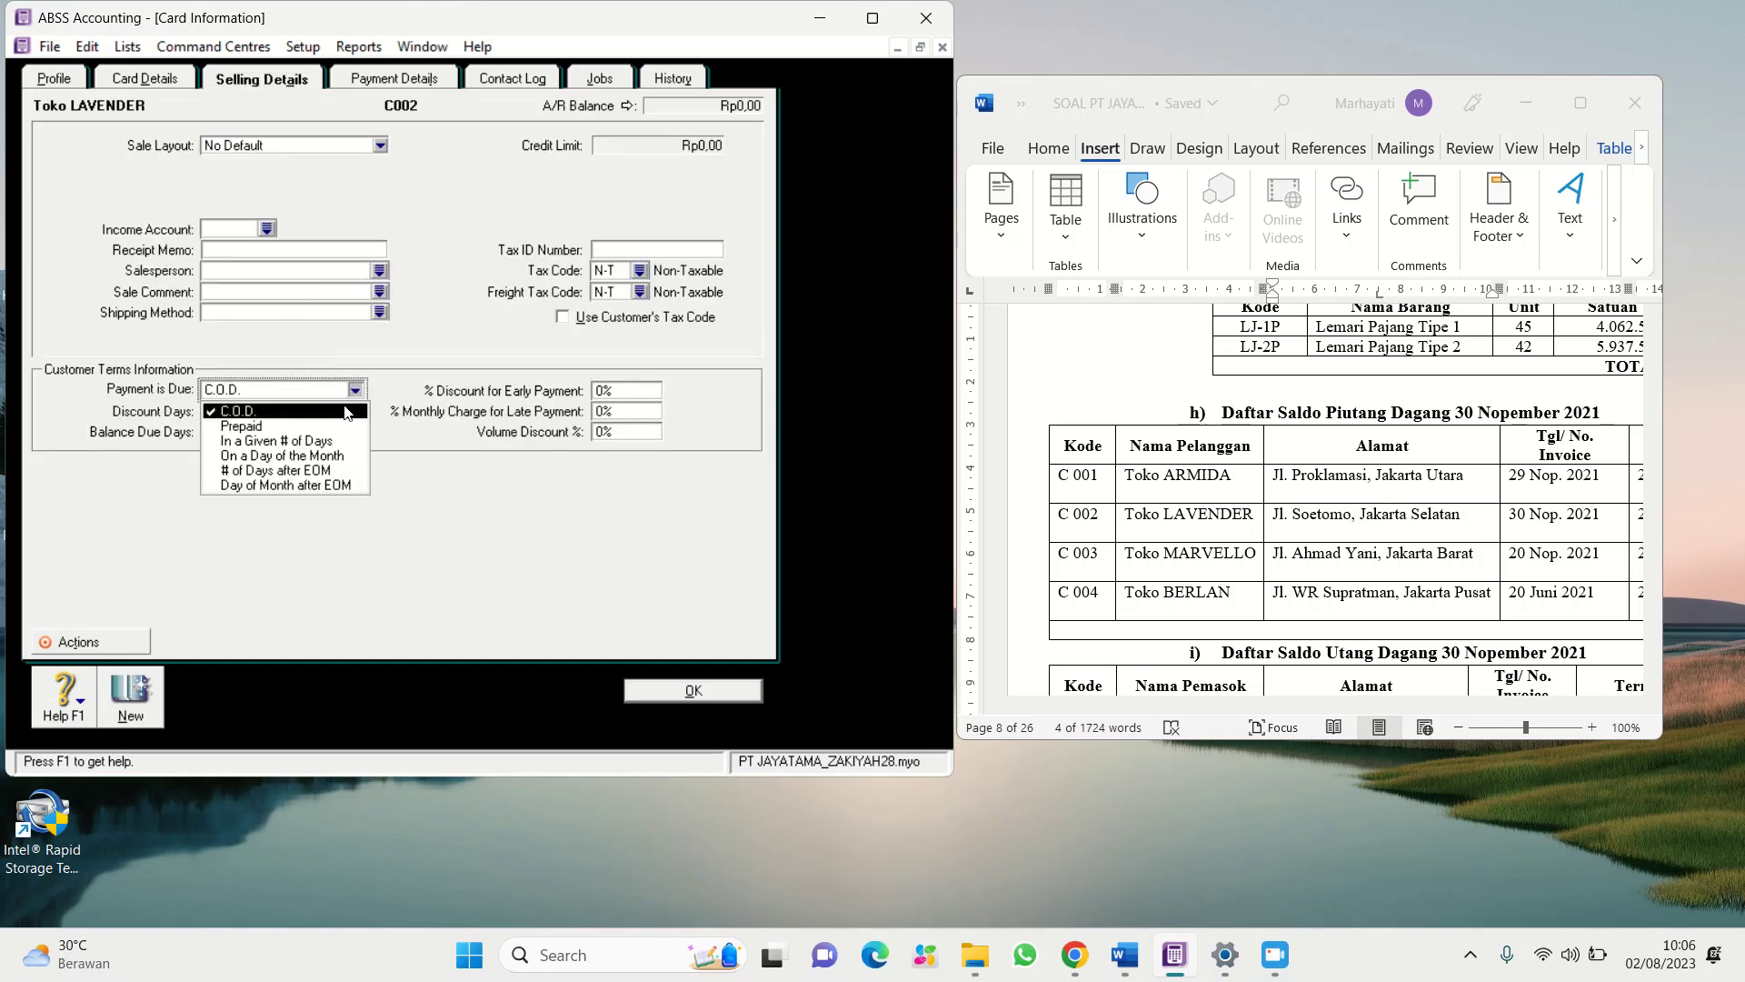
click(265, 439)
key(Tab)
text(1)
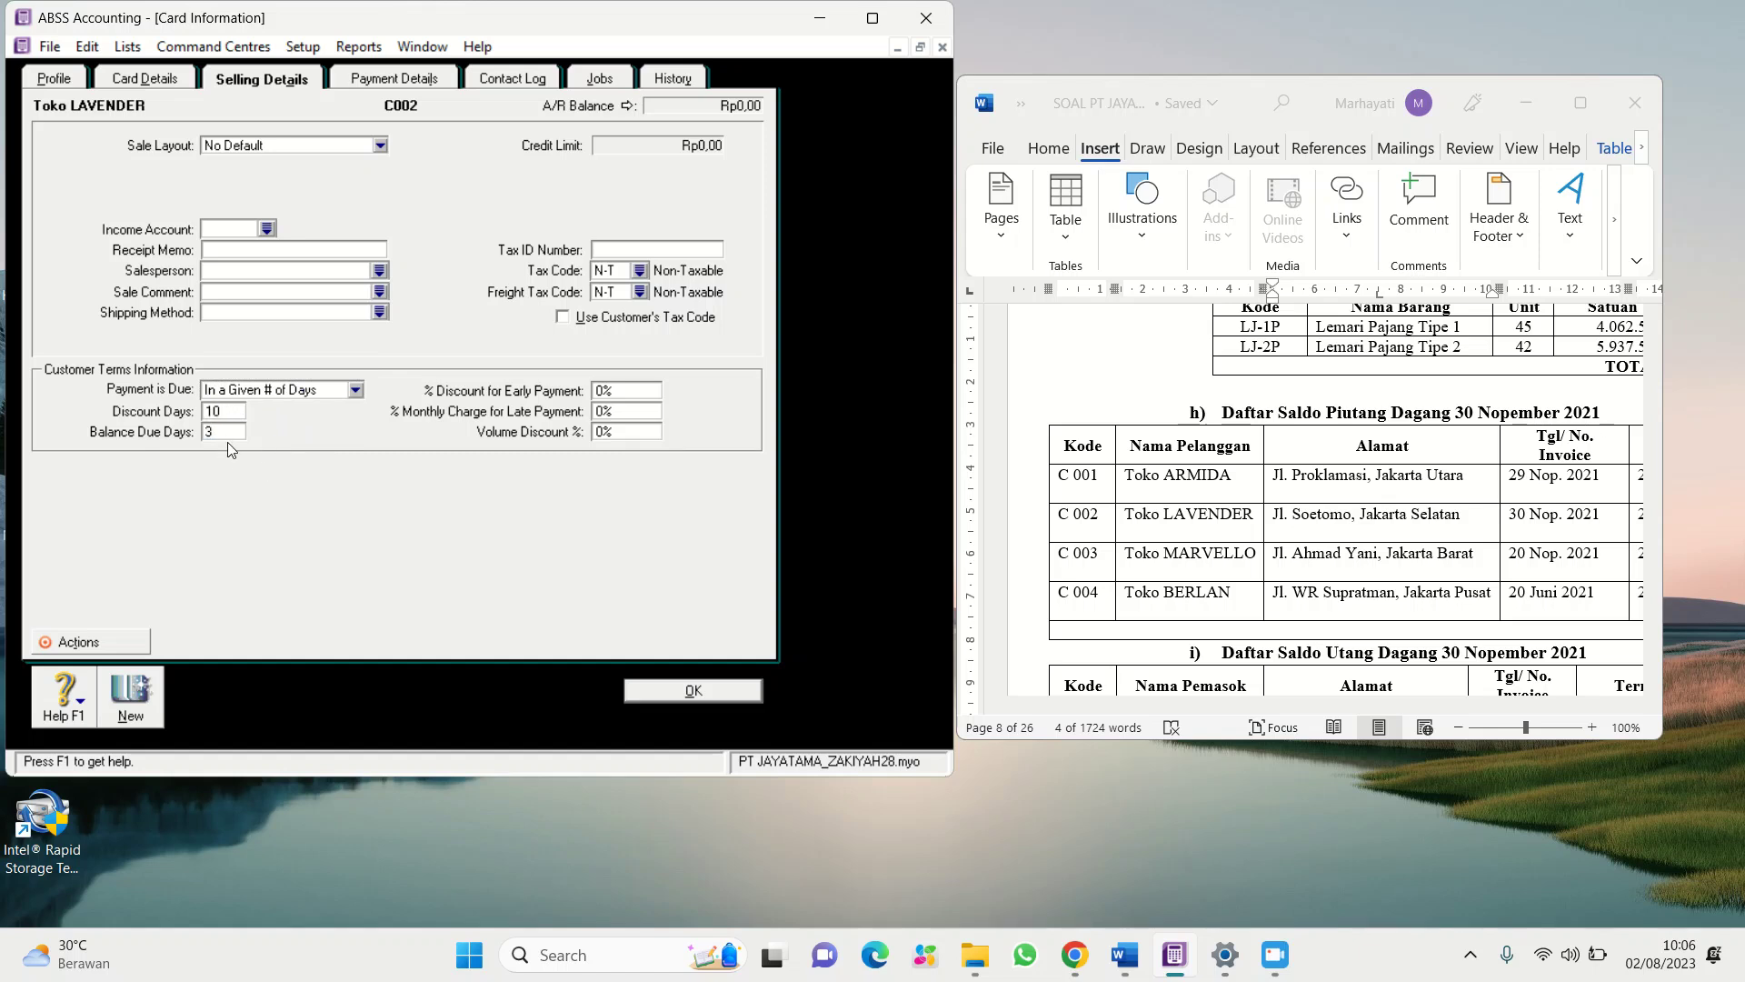
Set Toko LAVENDER's early-payment discount to 2% and monthly late-payment charge to 1%
click(602, 395)
click(601, 391)
key(BackSpace)
text(2)
click(606, 415)
click(603, 411)
key(BackSpace)
text(1)
Start another customer card, copying the name Toko MARVELLO from the receivables table and setting the card ID to C003
click(114, 702)
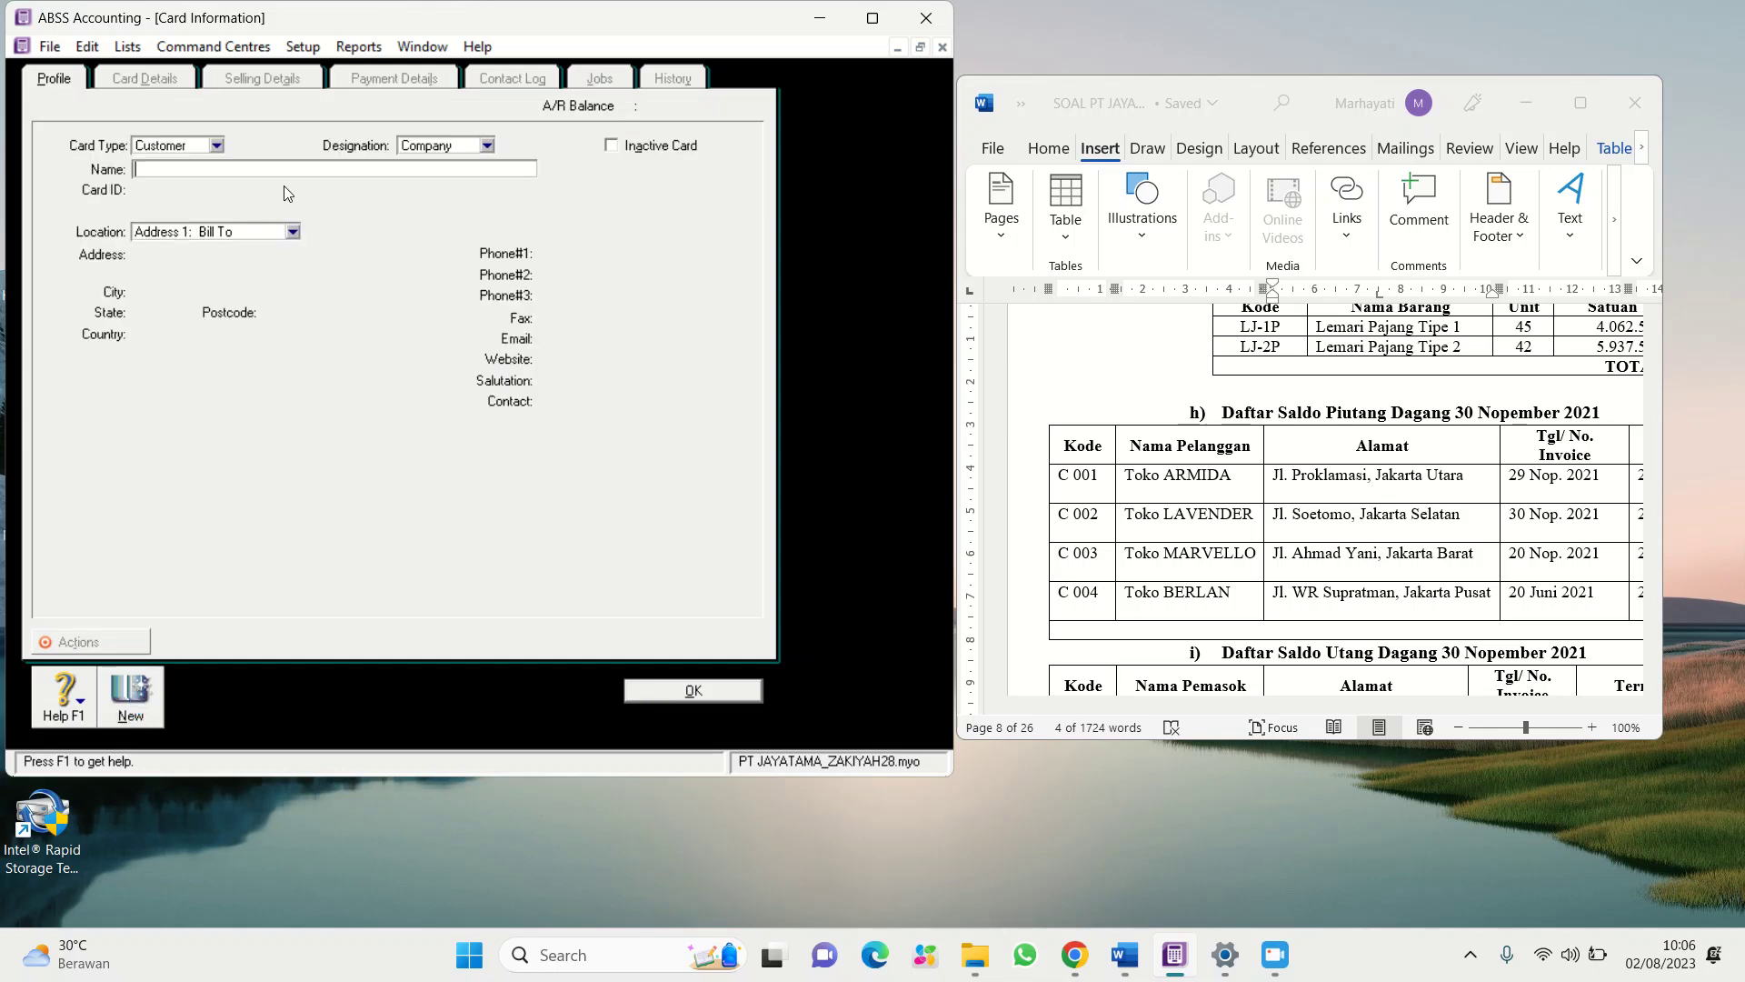
click(1130, 555)
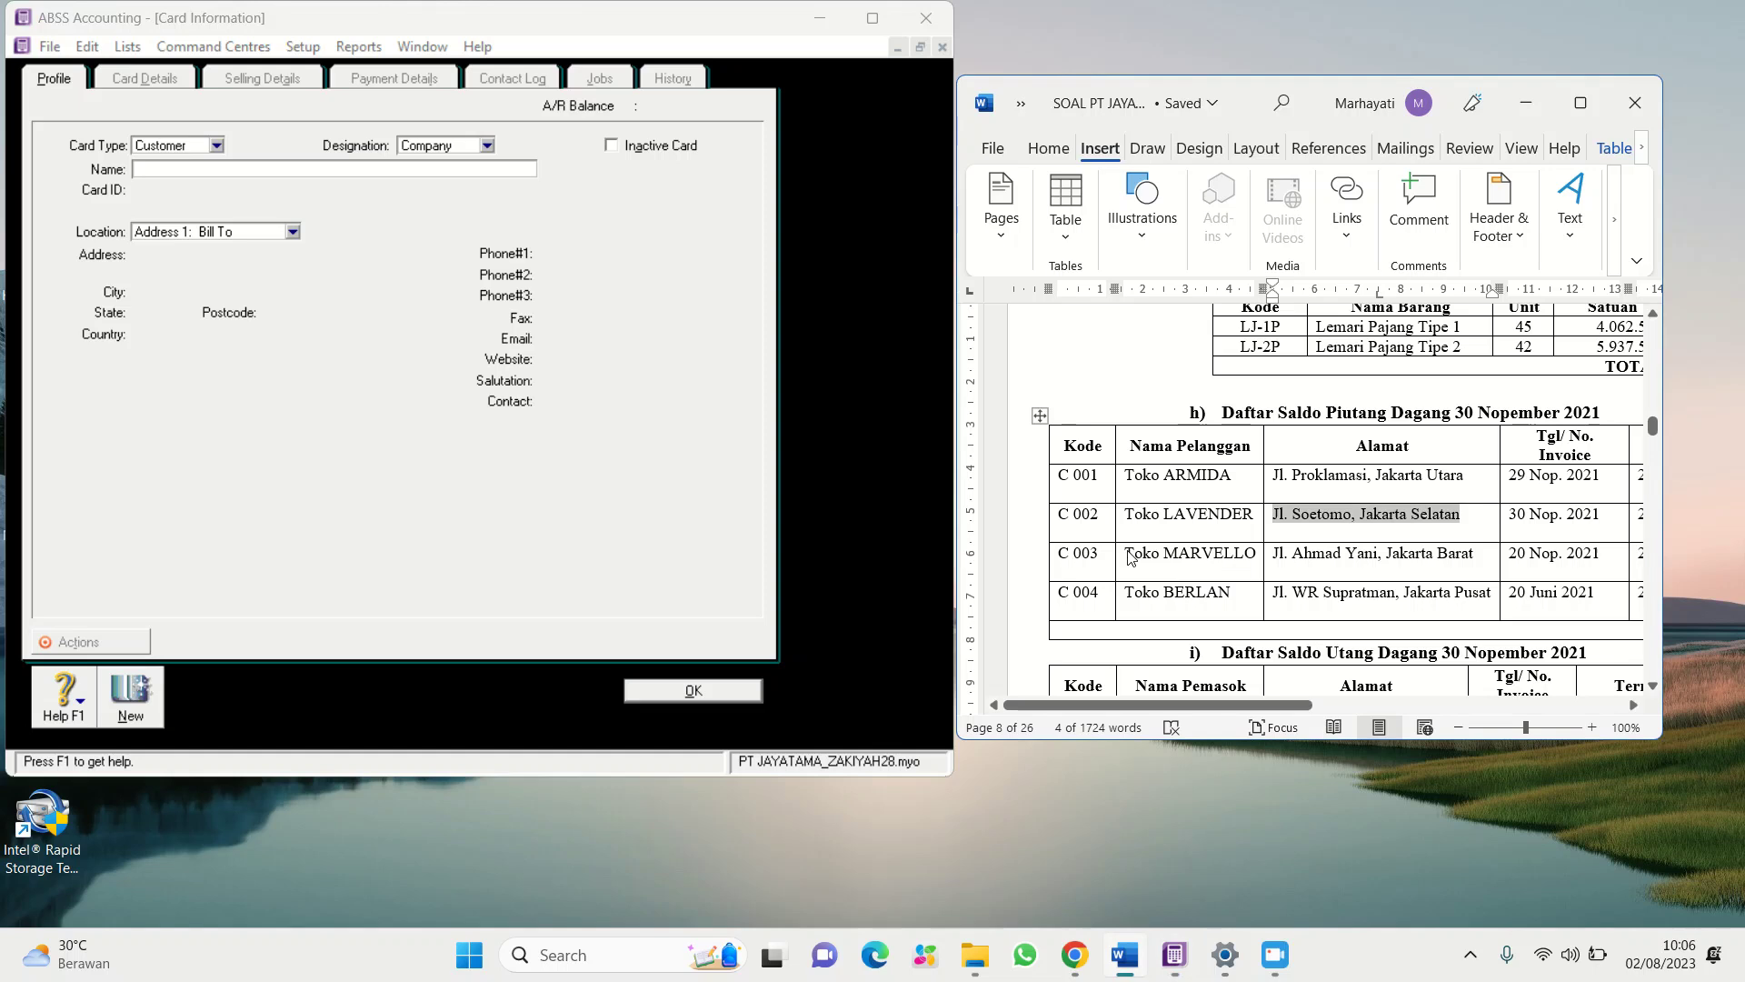
drag(1128, 553, 1212, 543)
right_click(1213, 548)
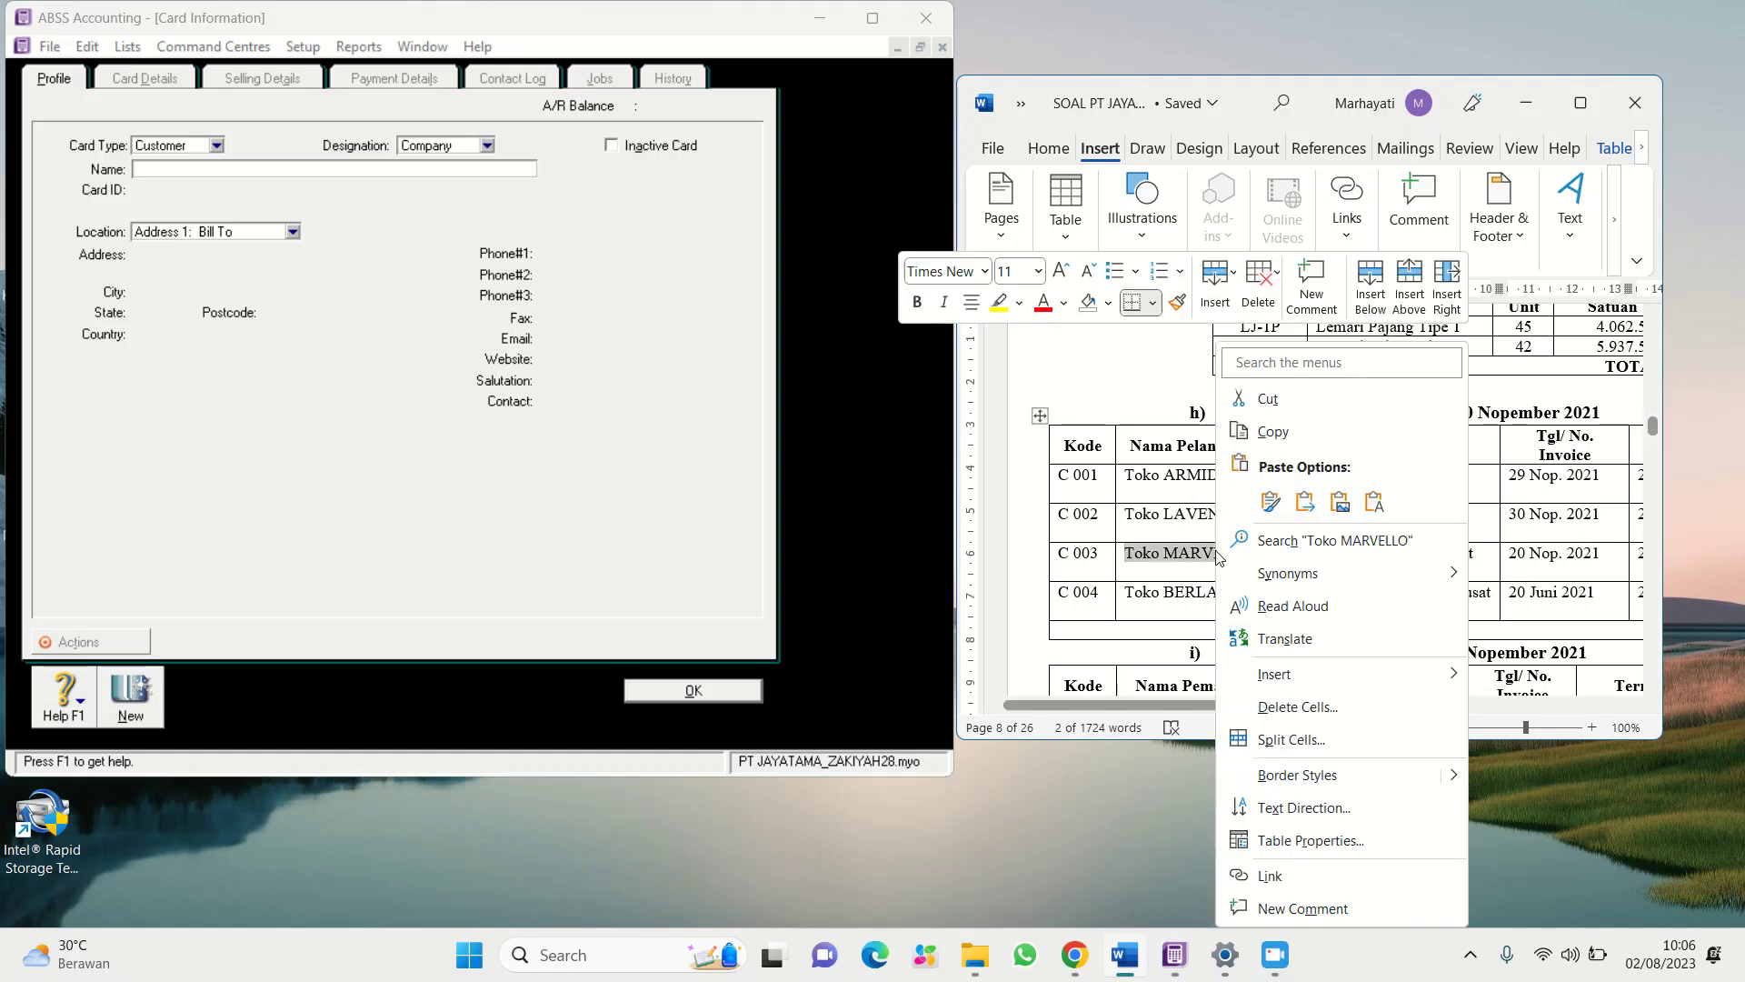
click(1271, 432)
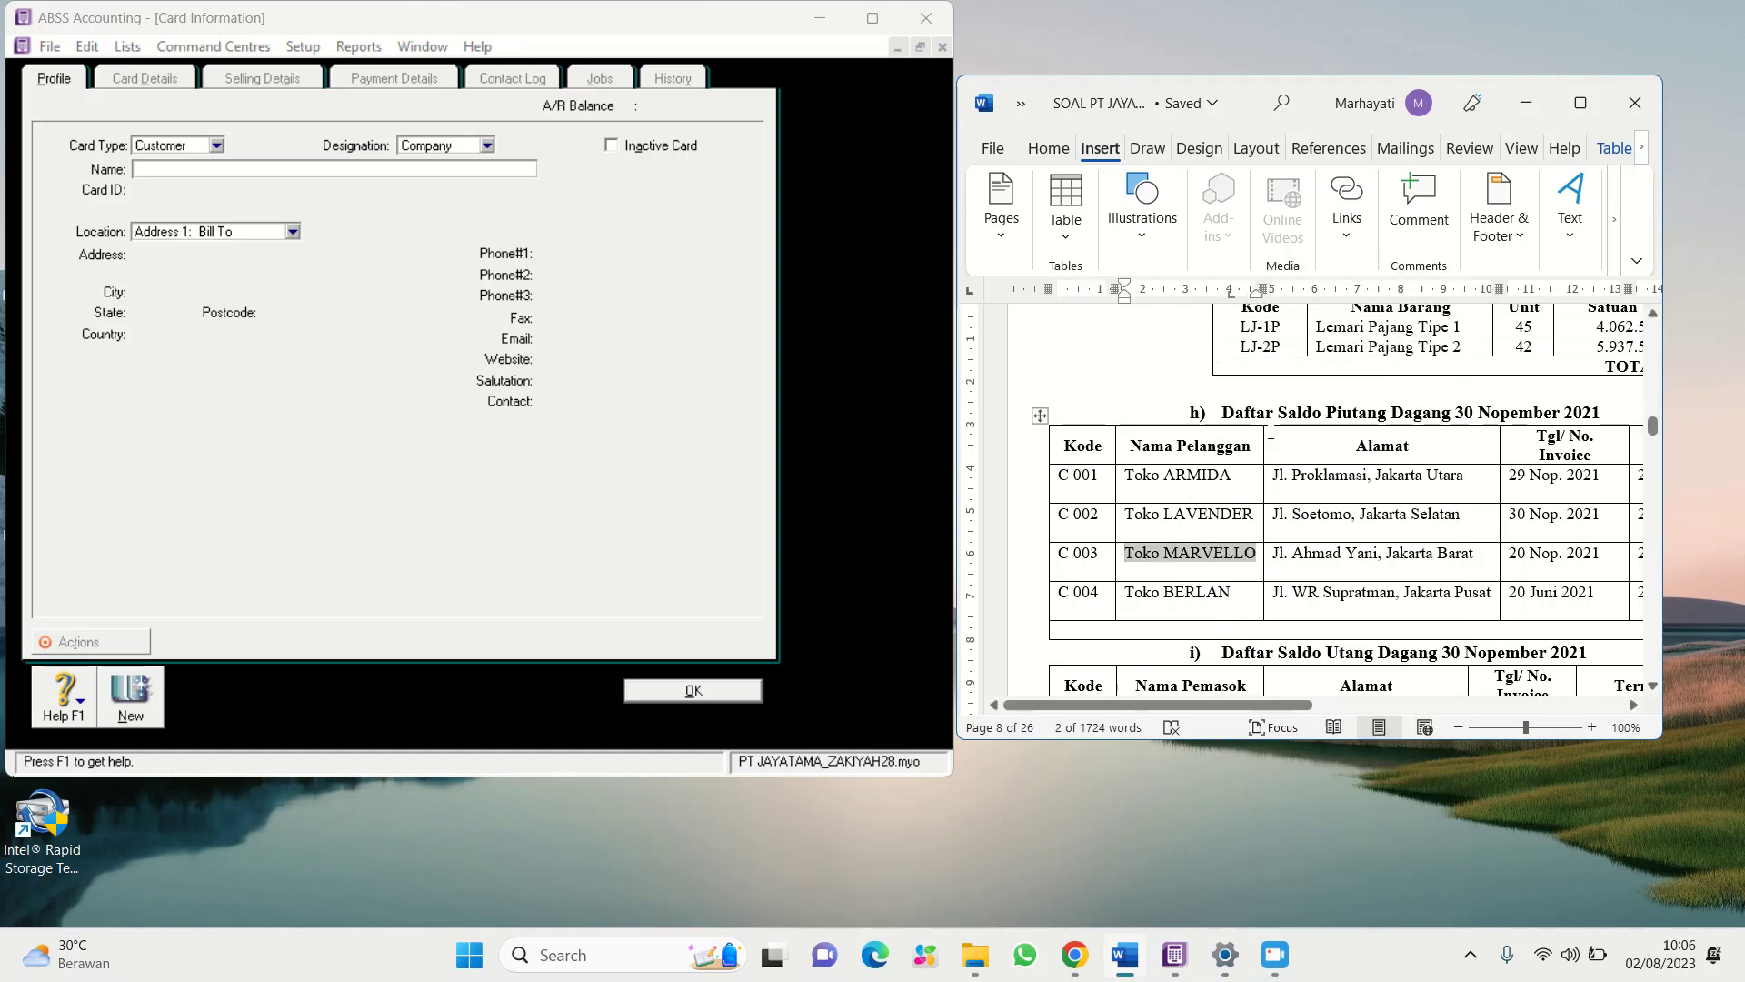
right_click(172, 166)
click(241, 264)
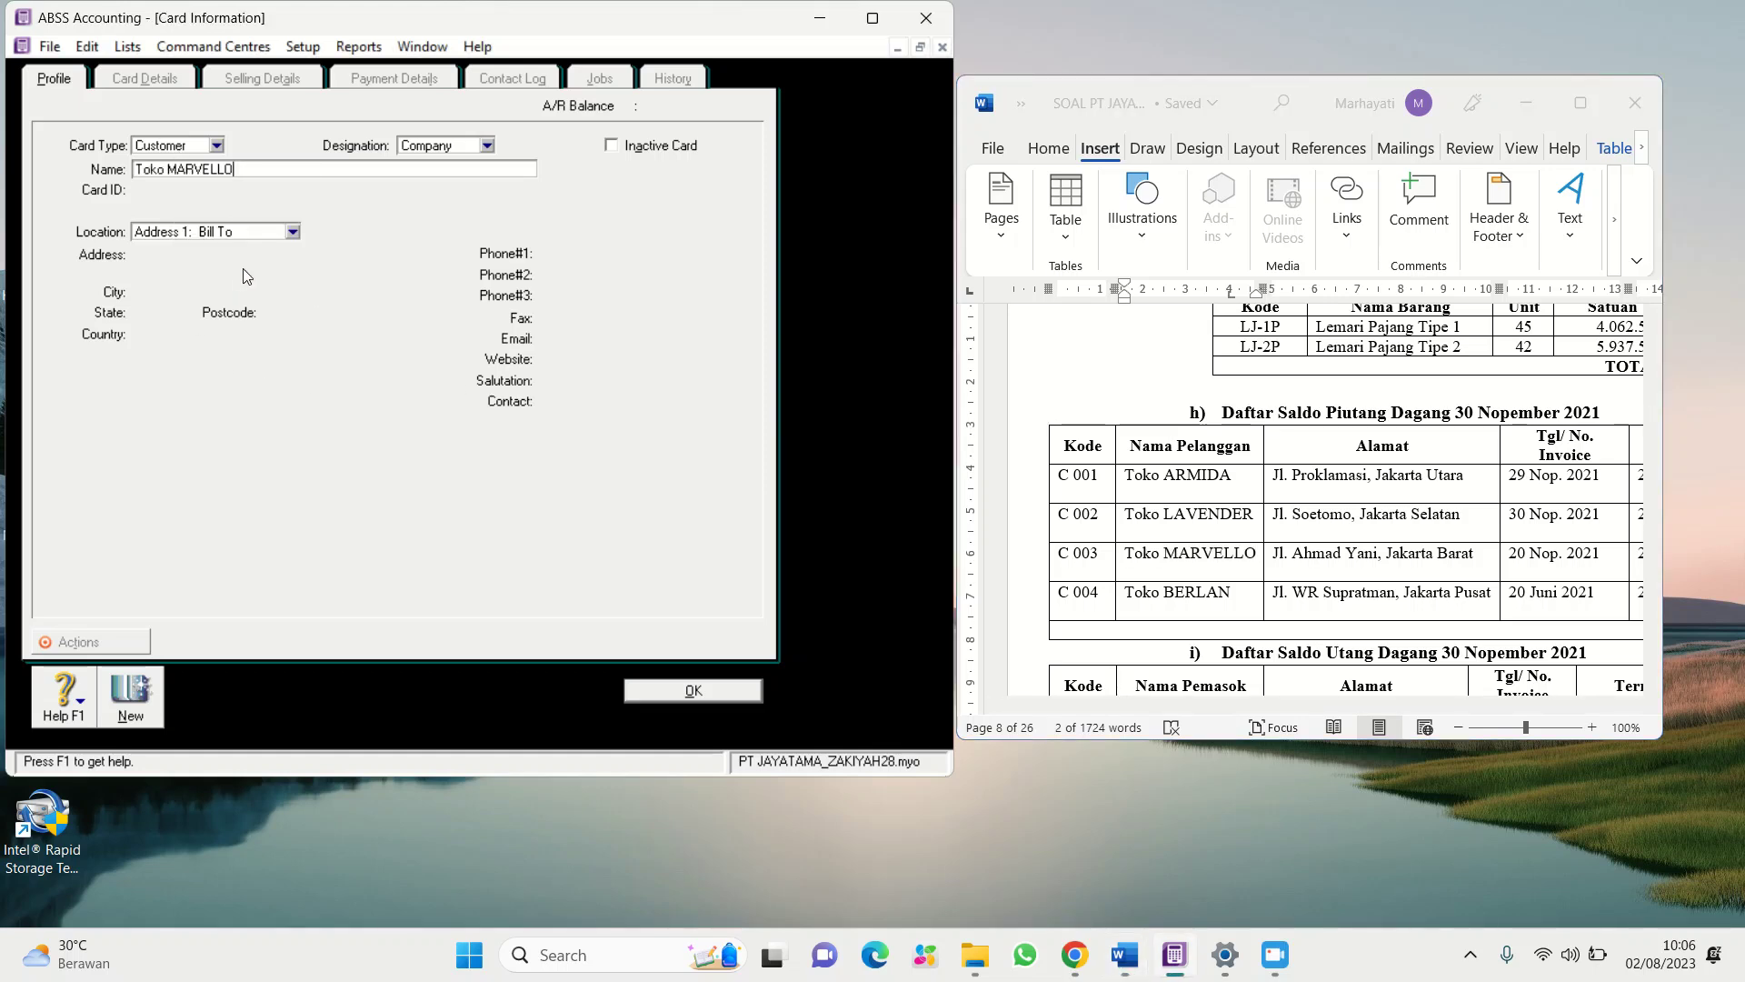
key(Tab)
text(C003)
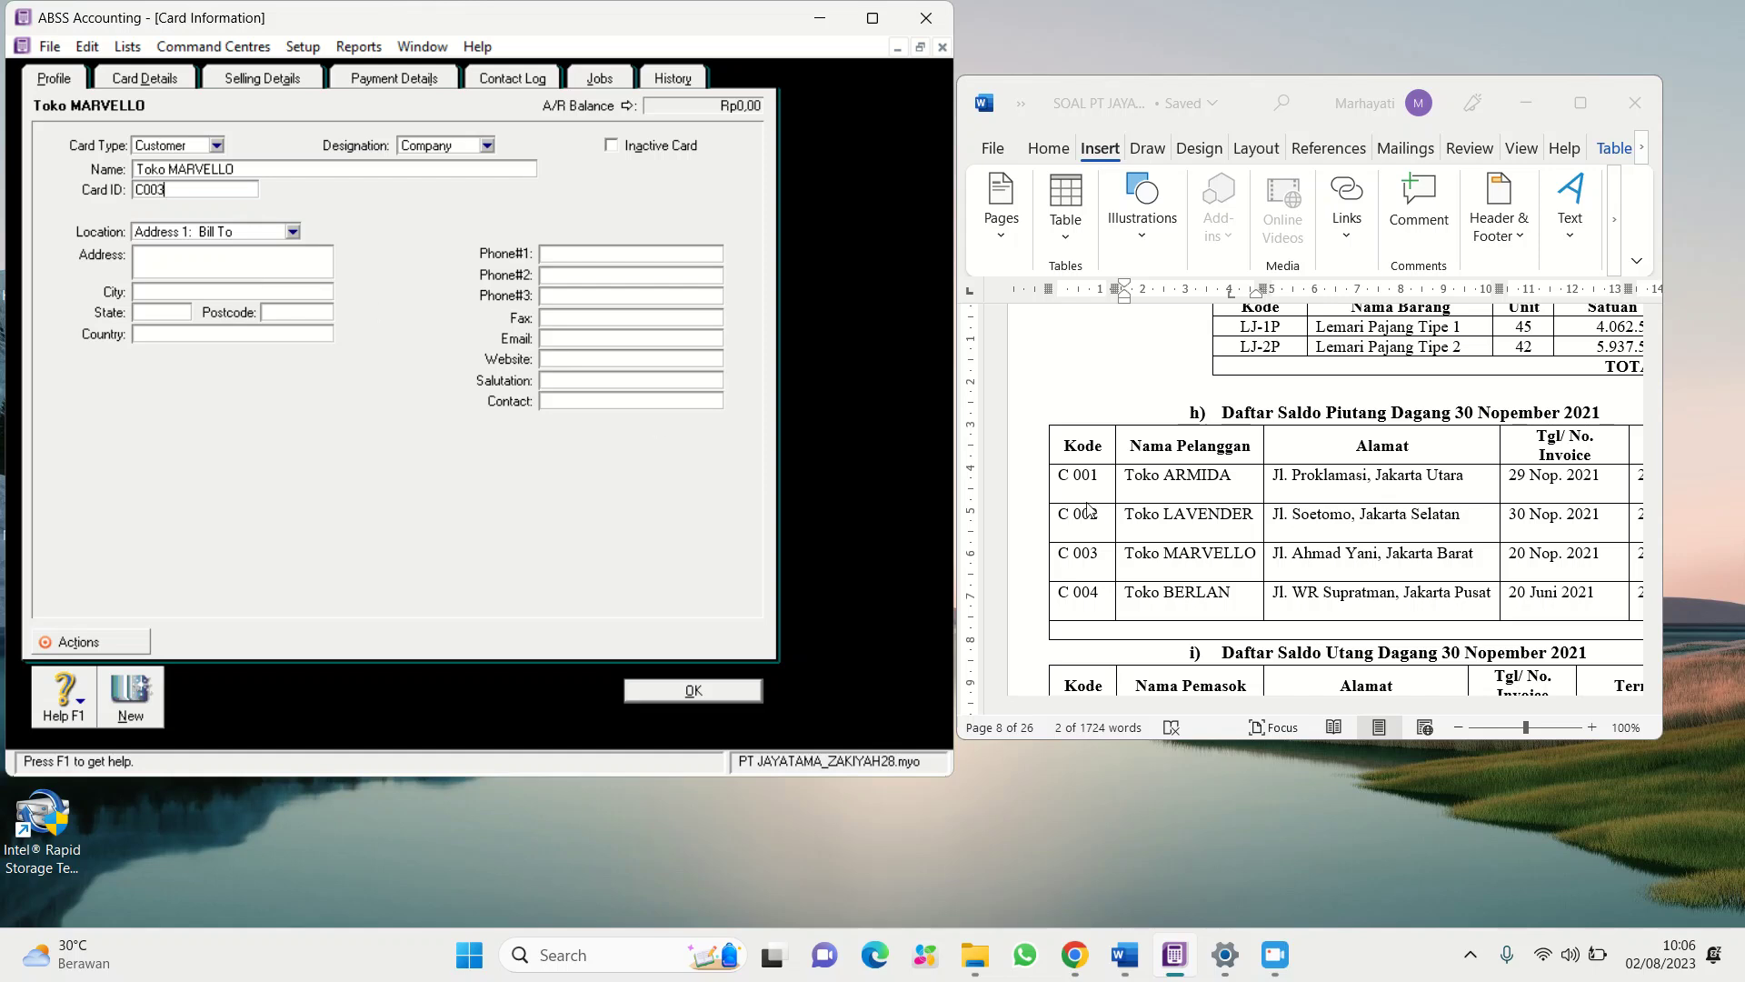
Copy Toko MARVELLO's address from the receivables table into the card's address field
click(1300, 563)
drag(1277, 554, 1458, 571)
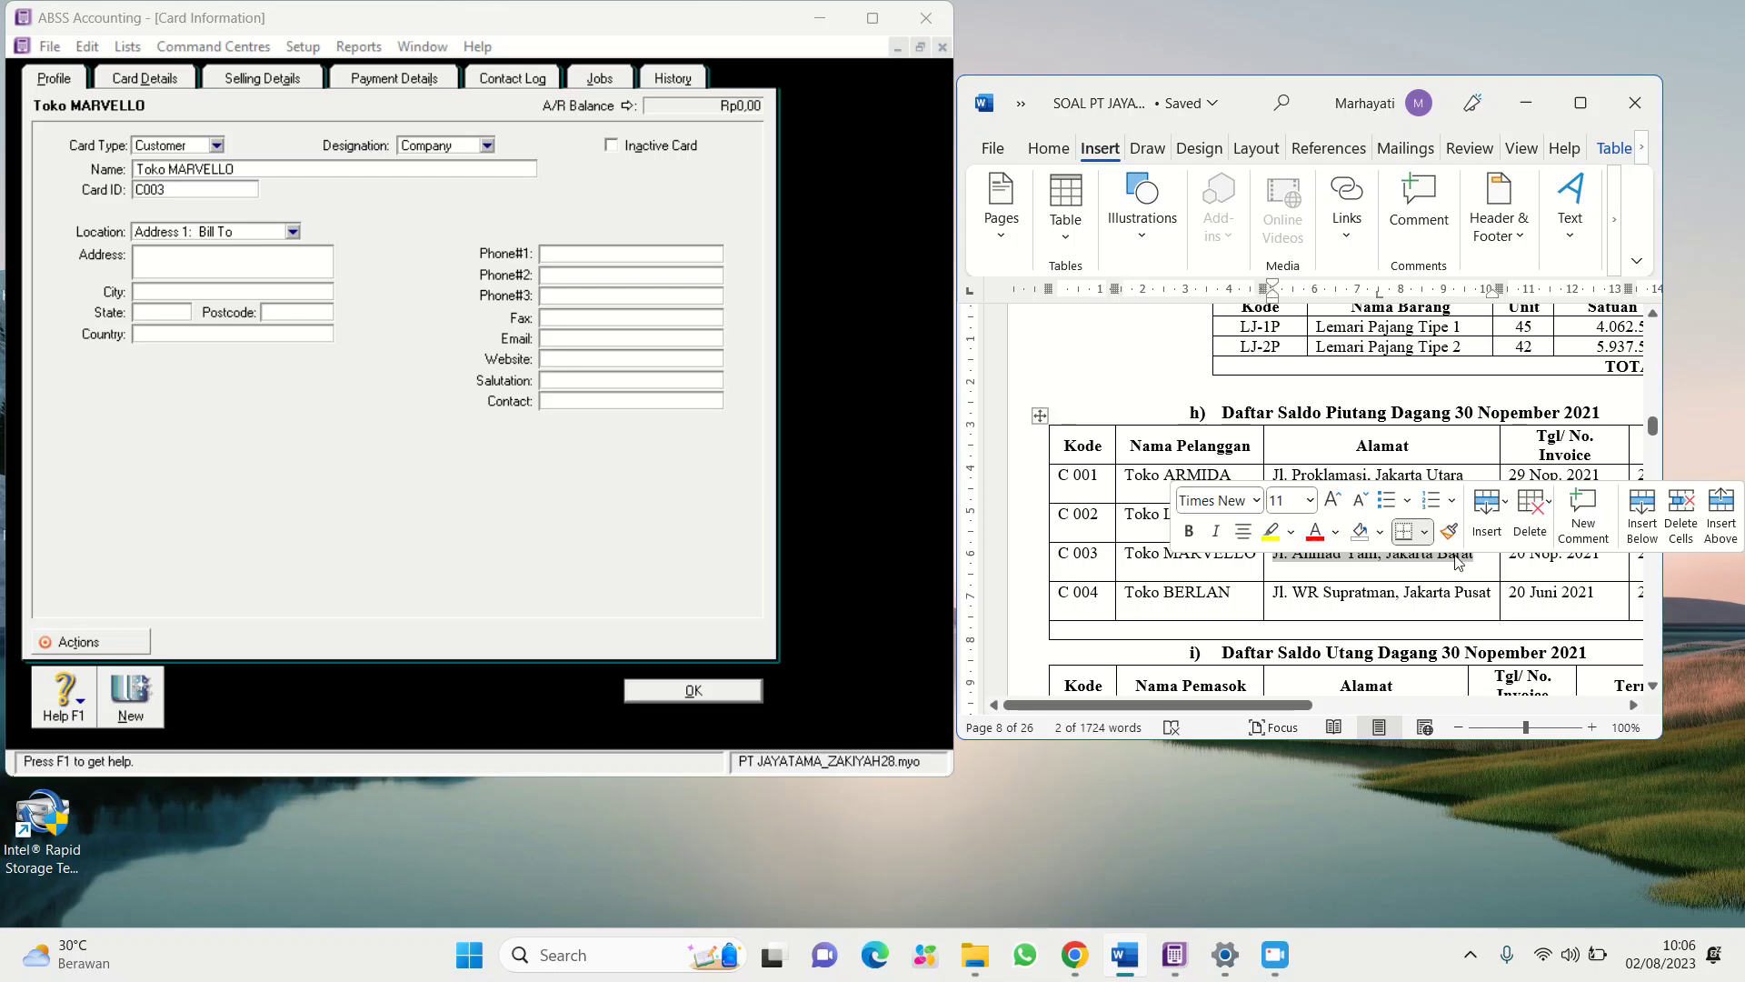
right_click(1459, 571)
click(1520, 439)
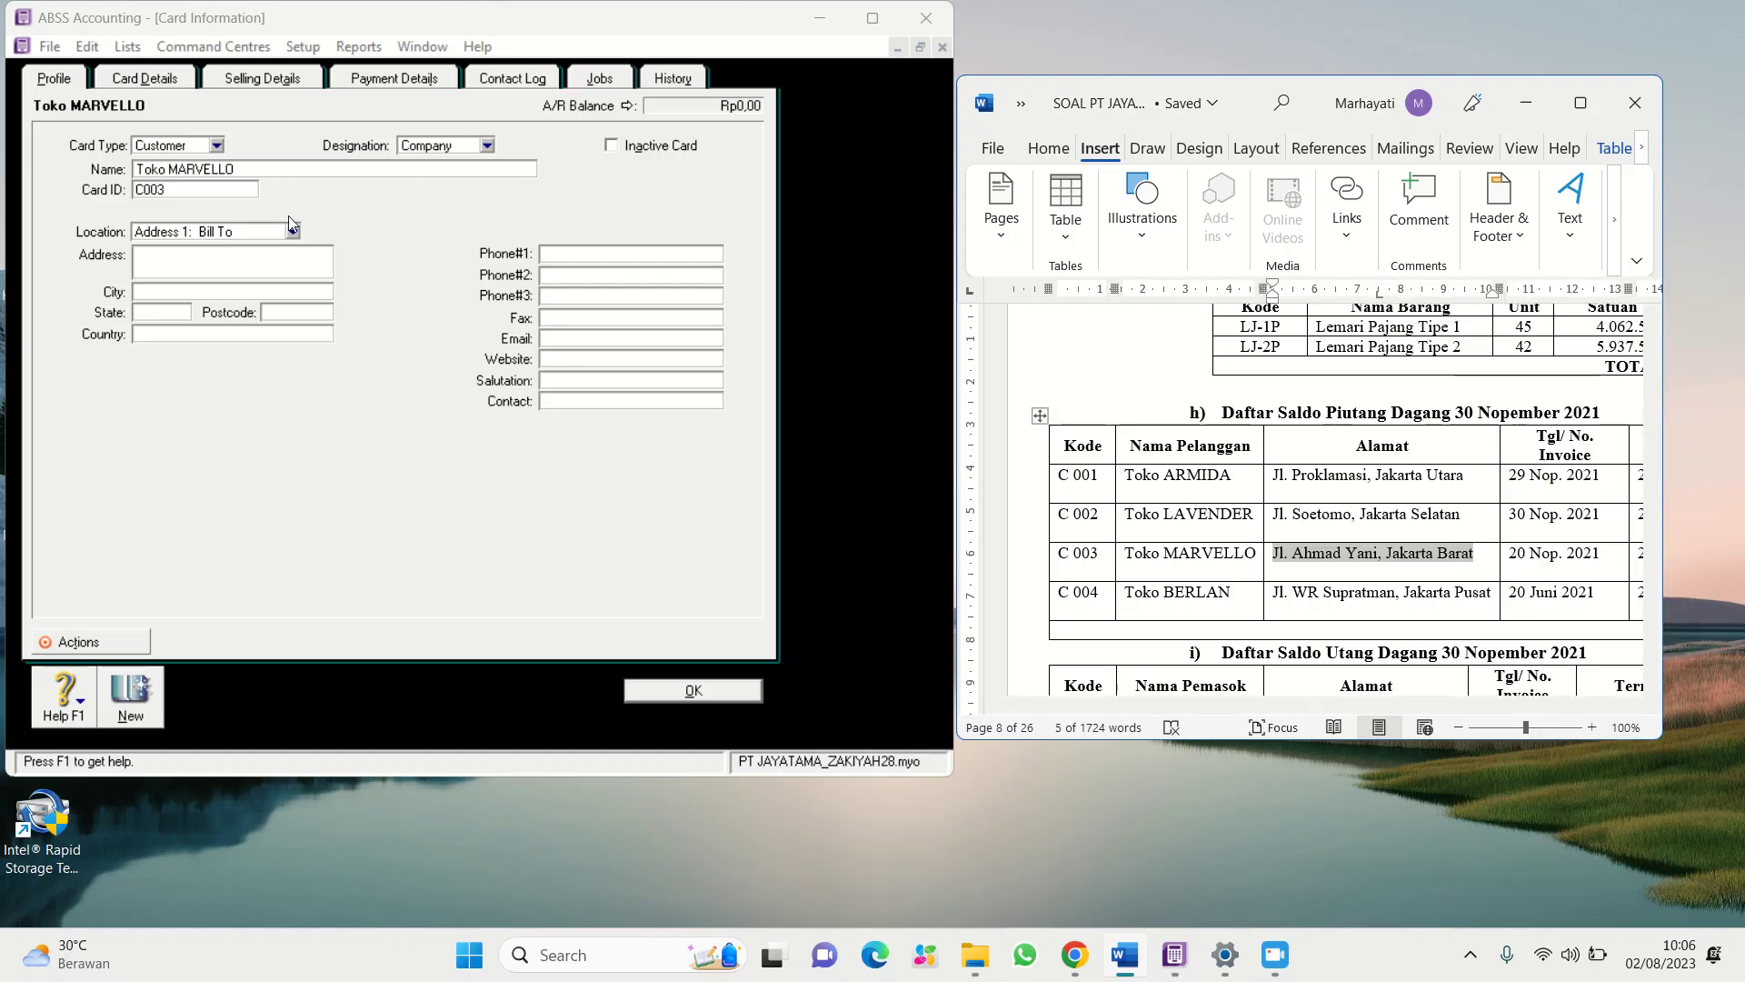
click(208, 266)
right_click(208, 269)
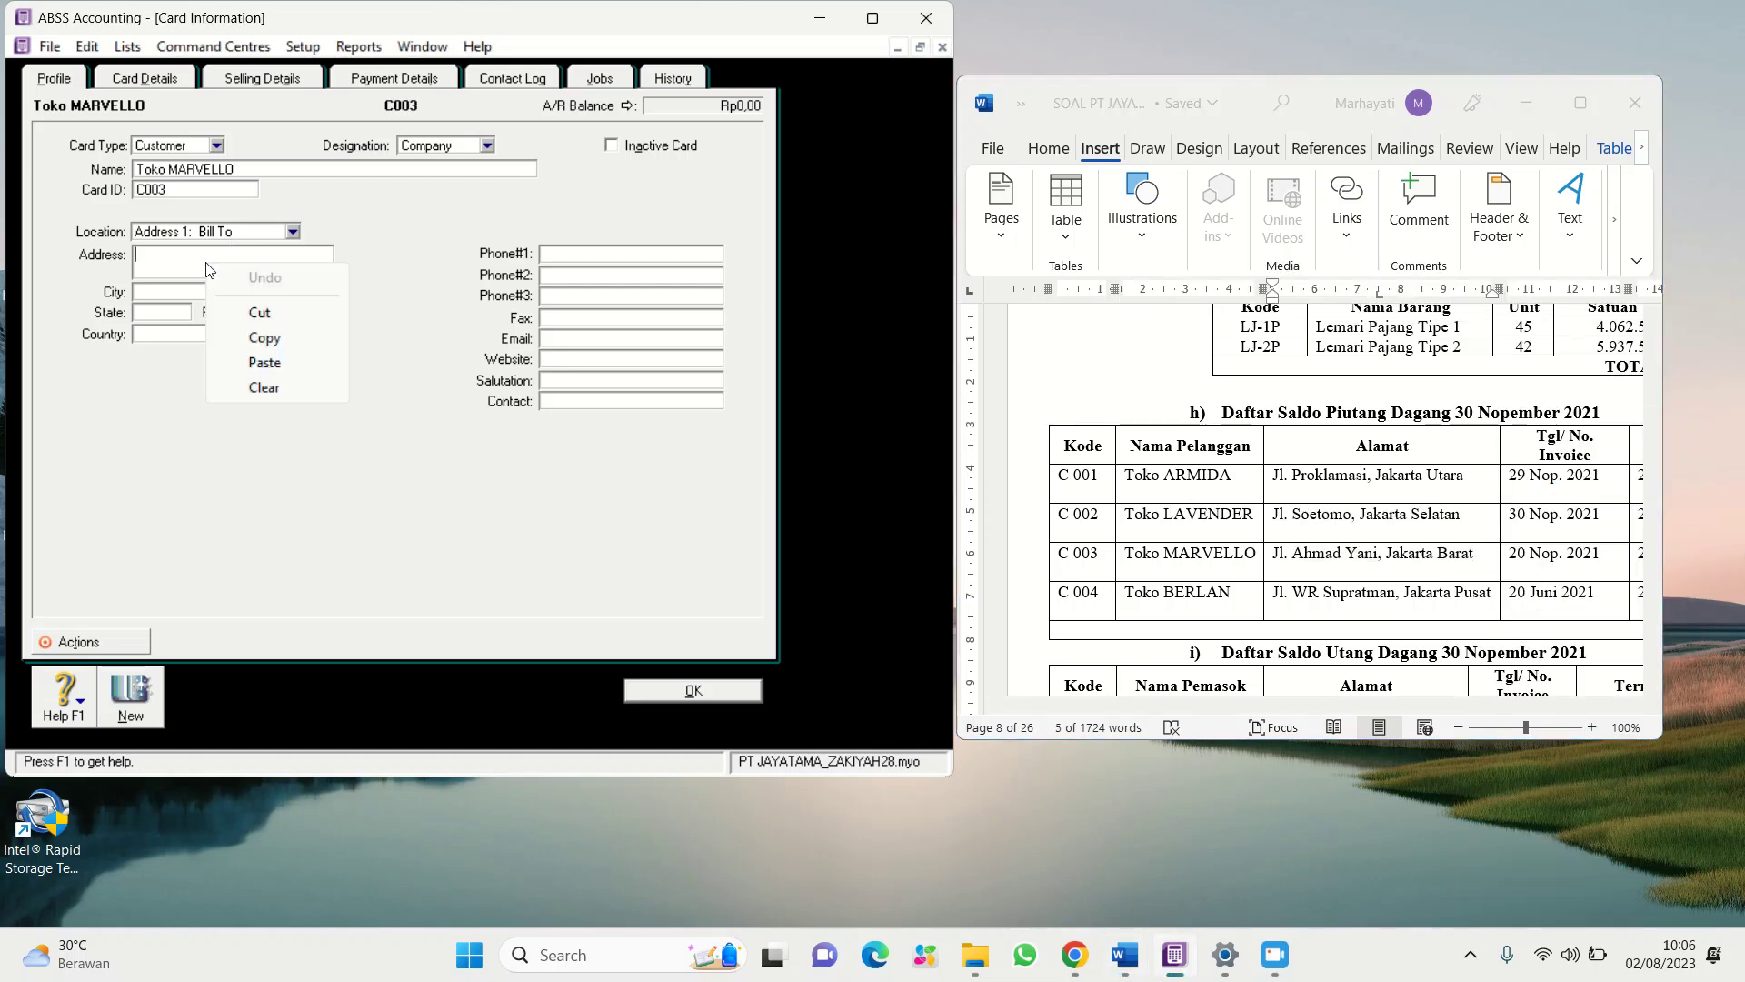
click(265, 362)
In Toko MARVELLO's selling details, set payment due to In a Given # of Days, with 10 discount days and 30 balance due days
click(269, 82)
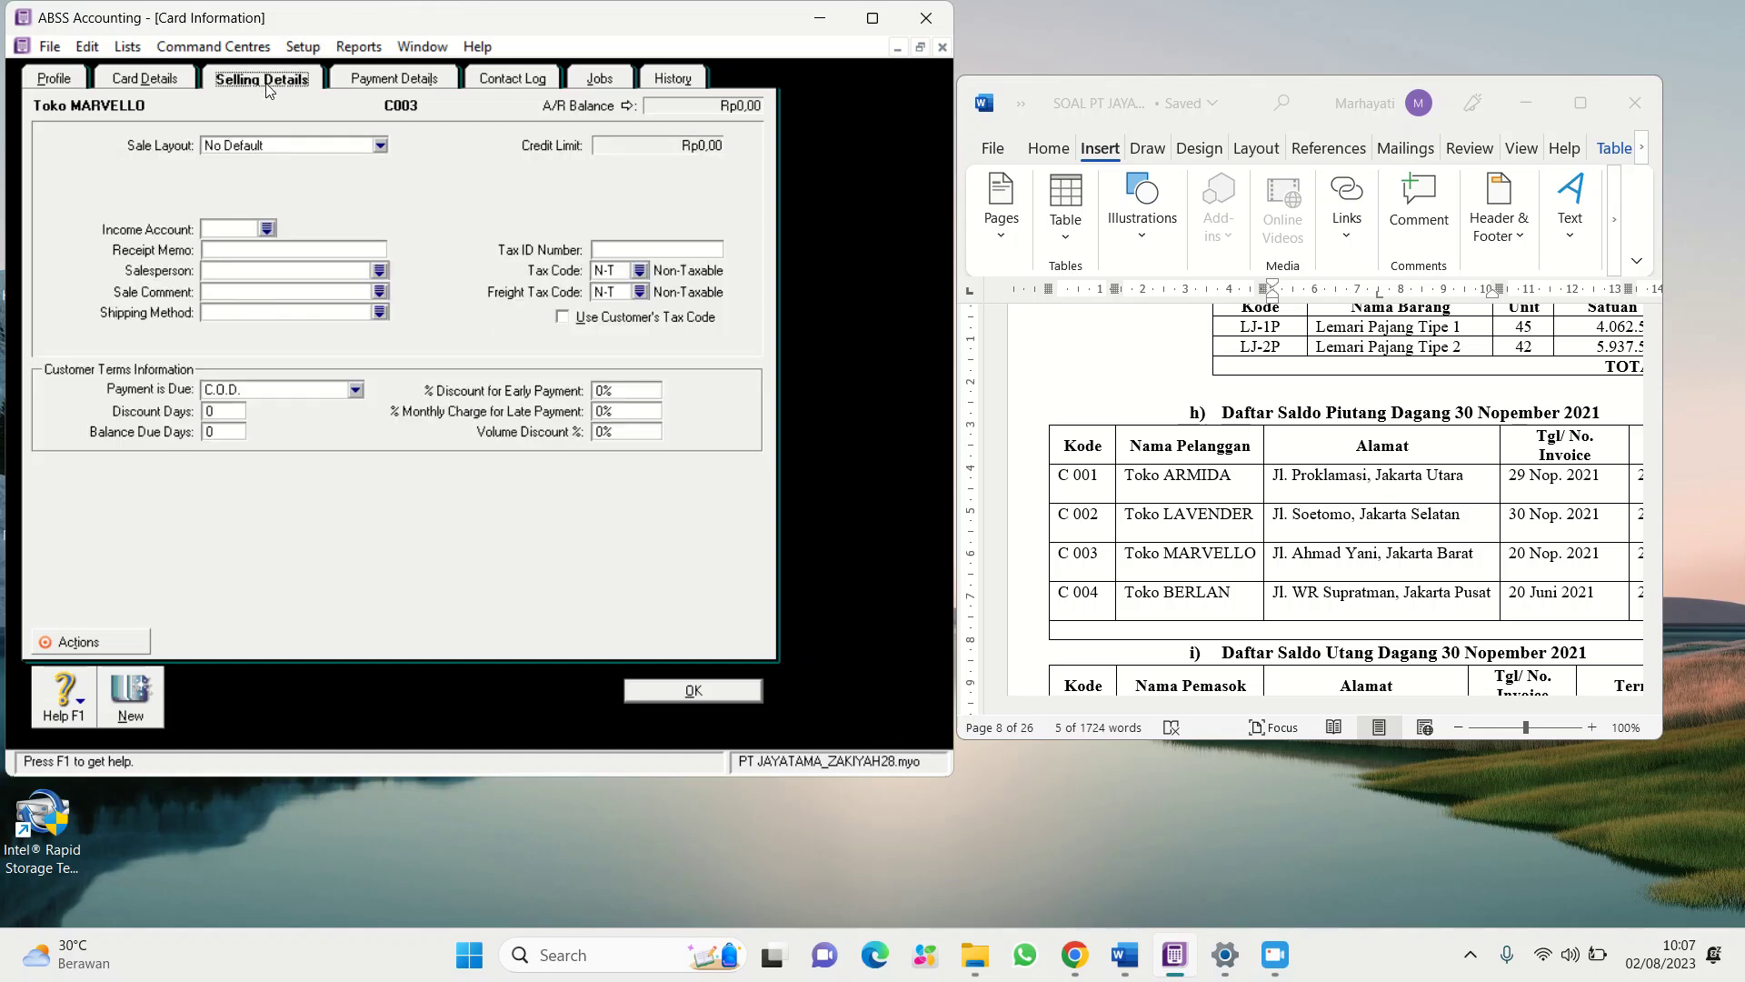
click(357, 393)
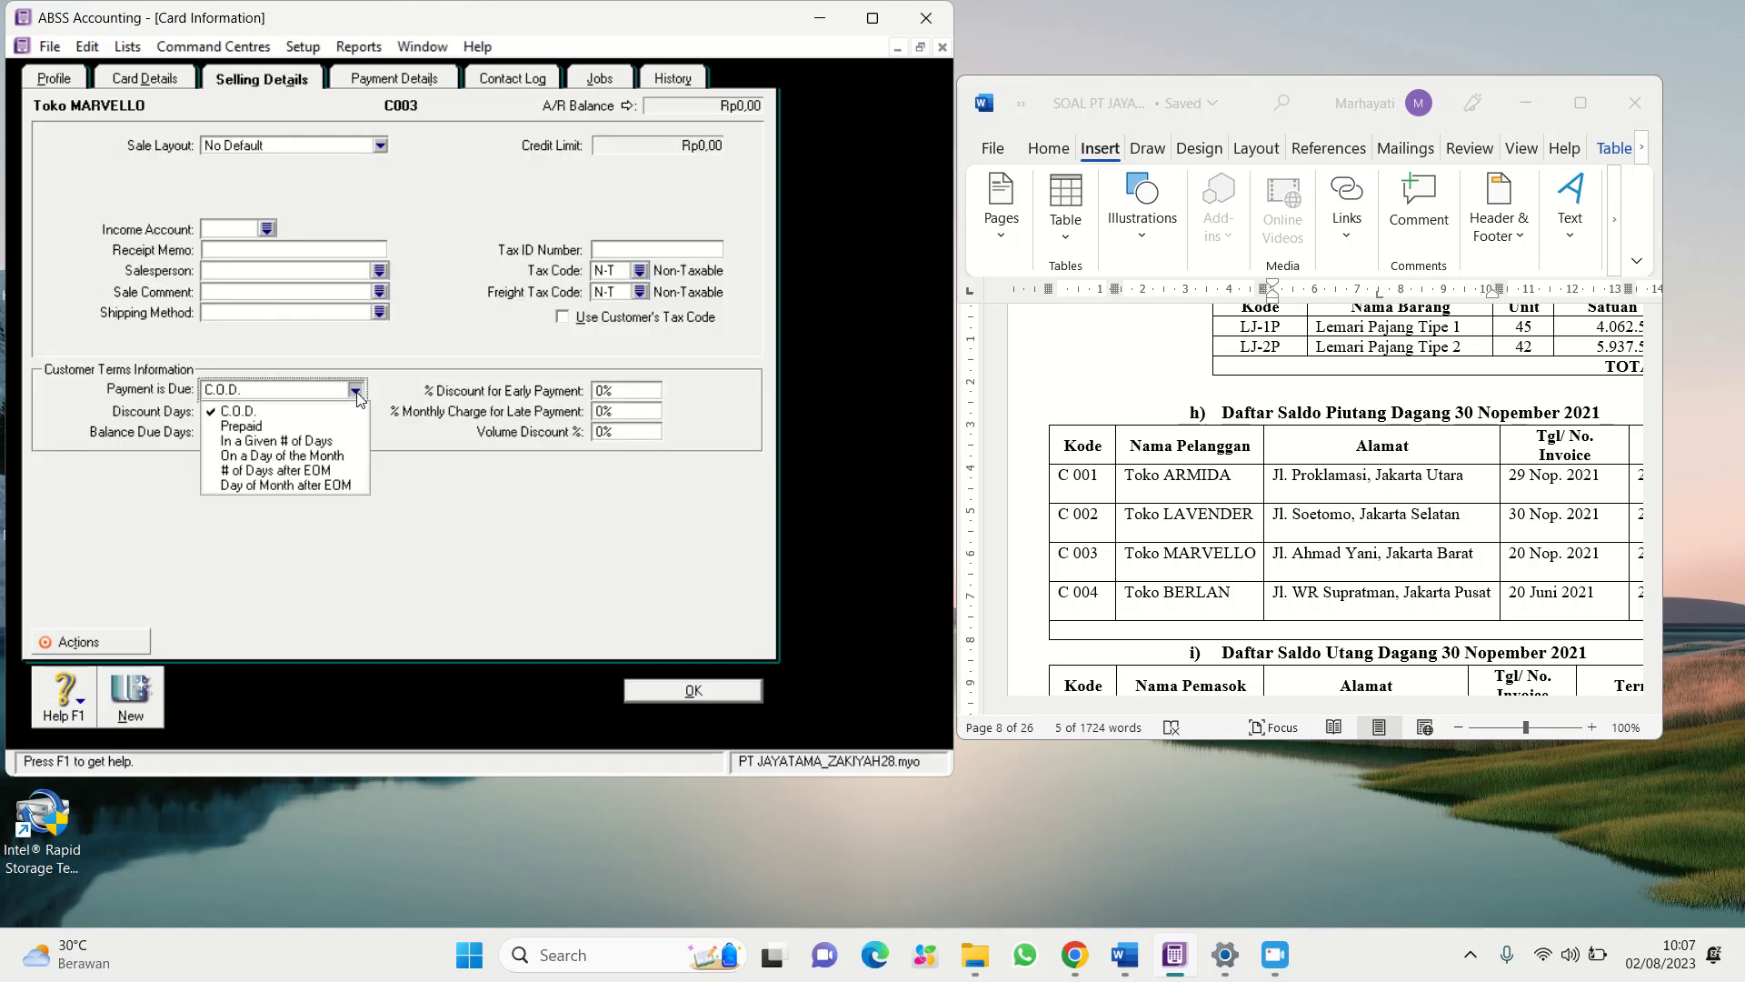
click(316, 437)
click(231, 407)
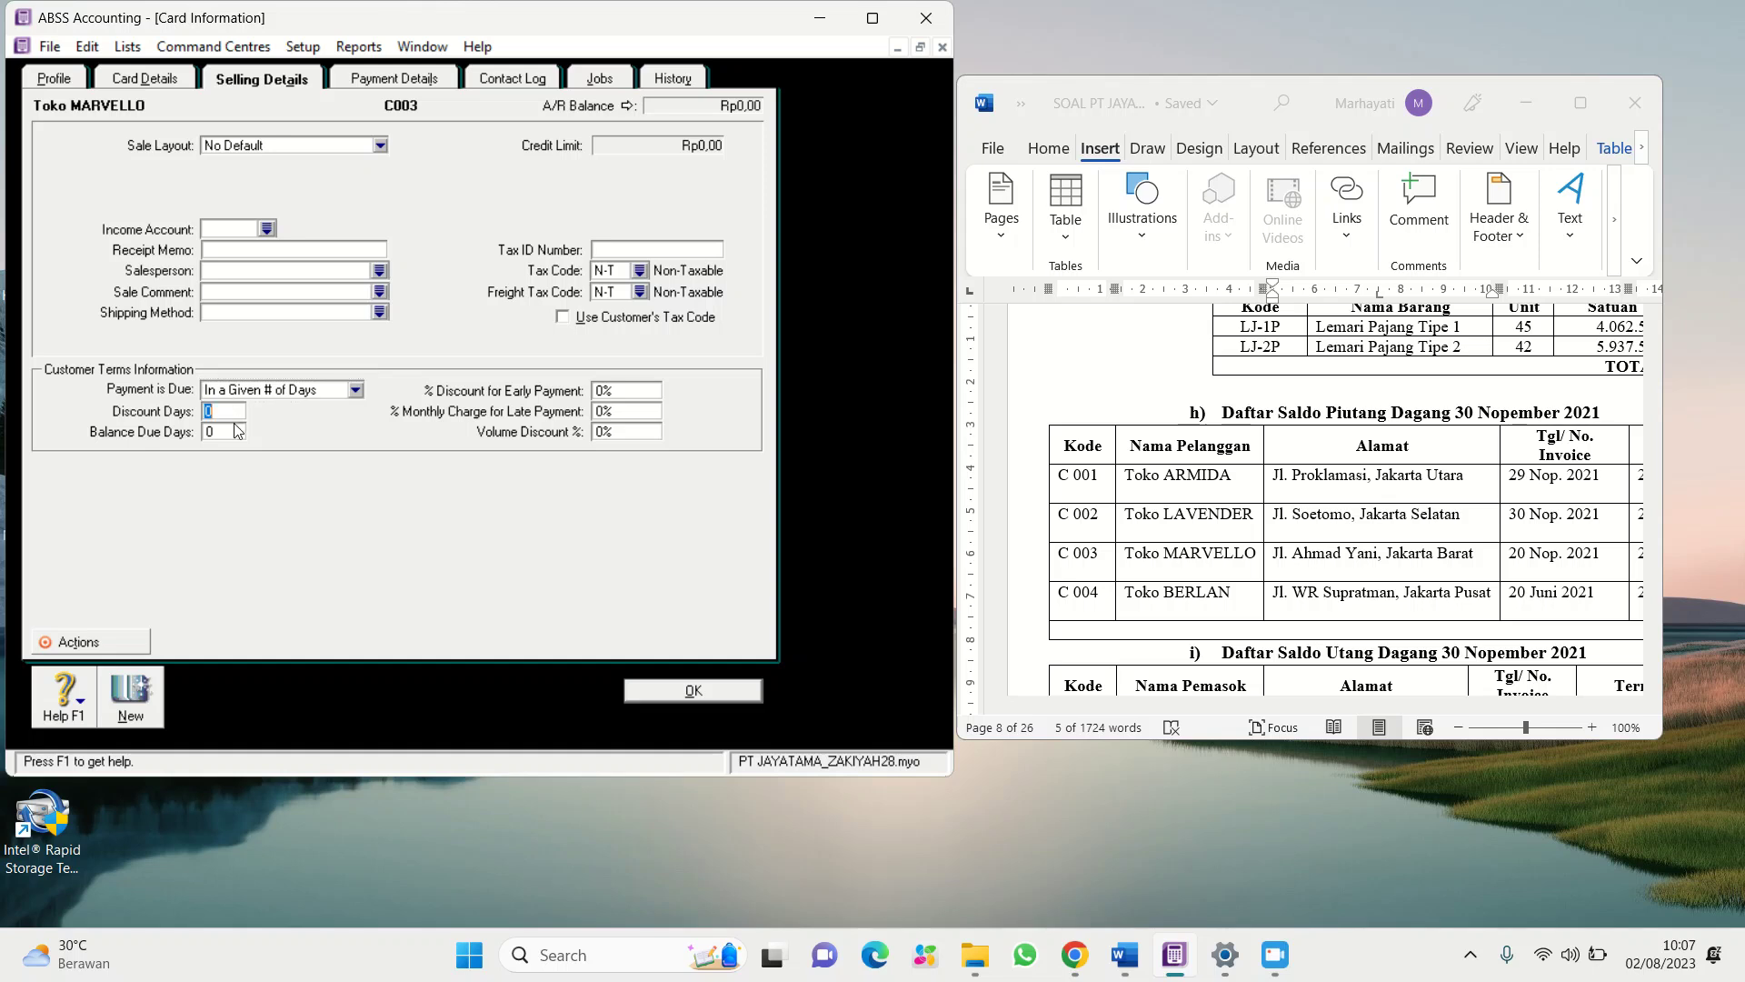
text(10)
click(233, 430)
text(30)
Set Toko MARVELLO's early-payment discount to 2% and monthly late-payment charge to 1%, and return to the customer list
click(599, 389)
click(599, 389)
key(Delete)
text(2)
click(603, 411)
key(Delete)
text(1)
click(137, 704)
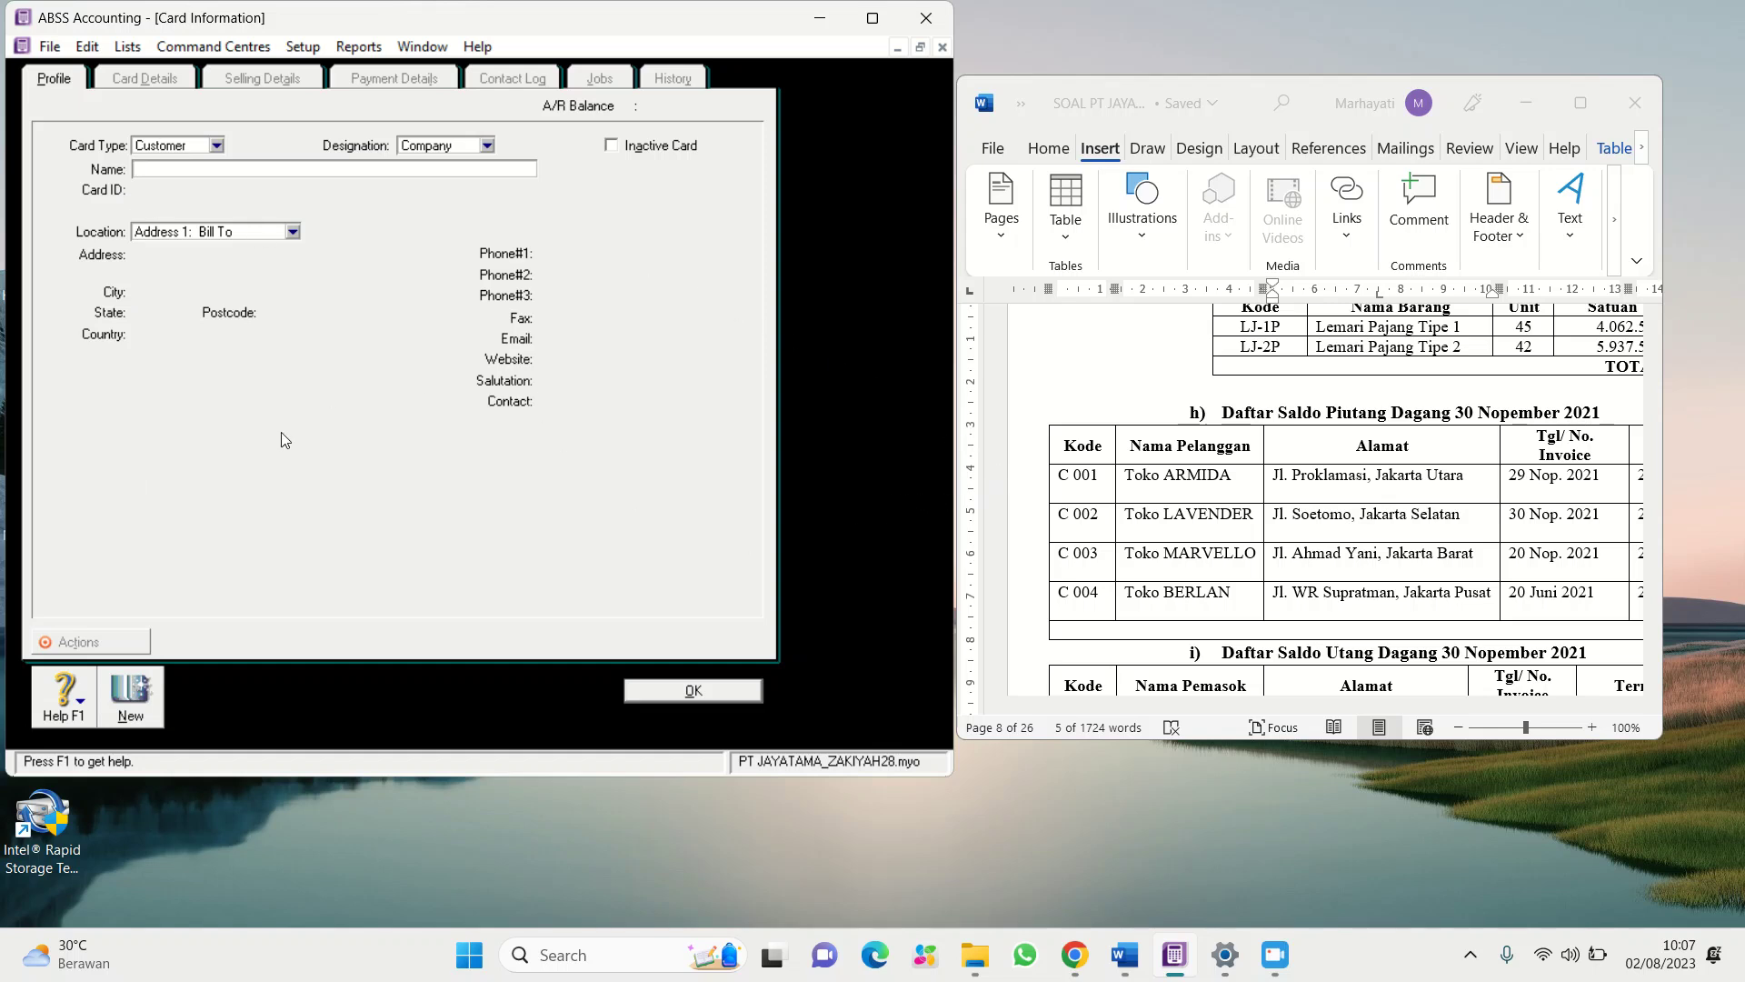
click(658, 683)
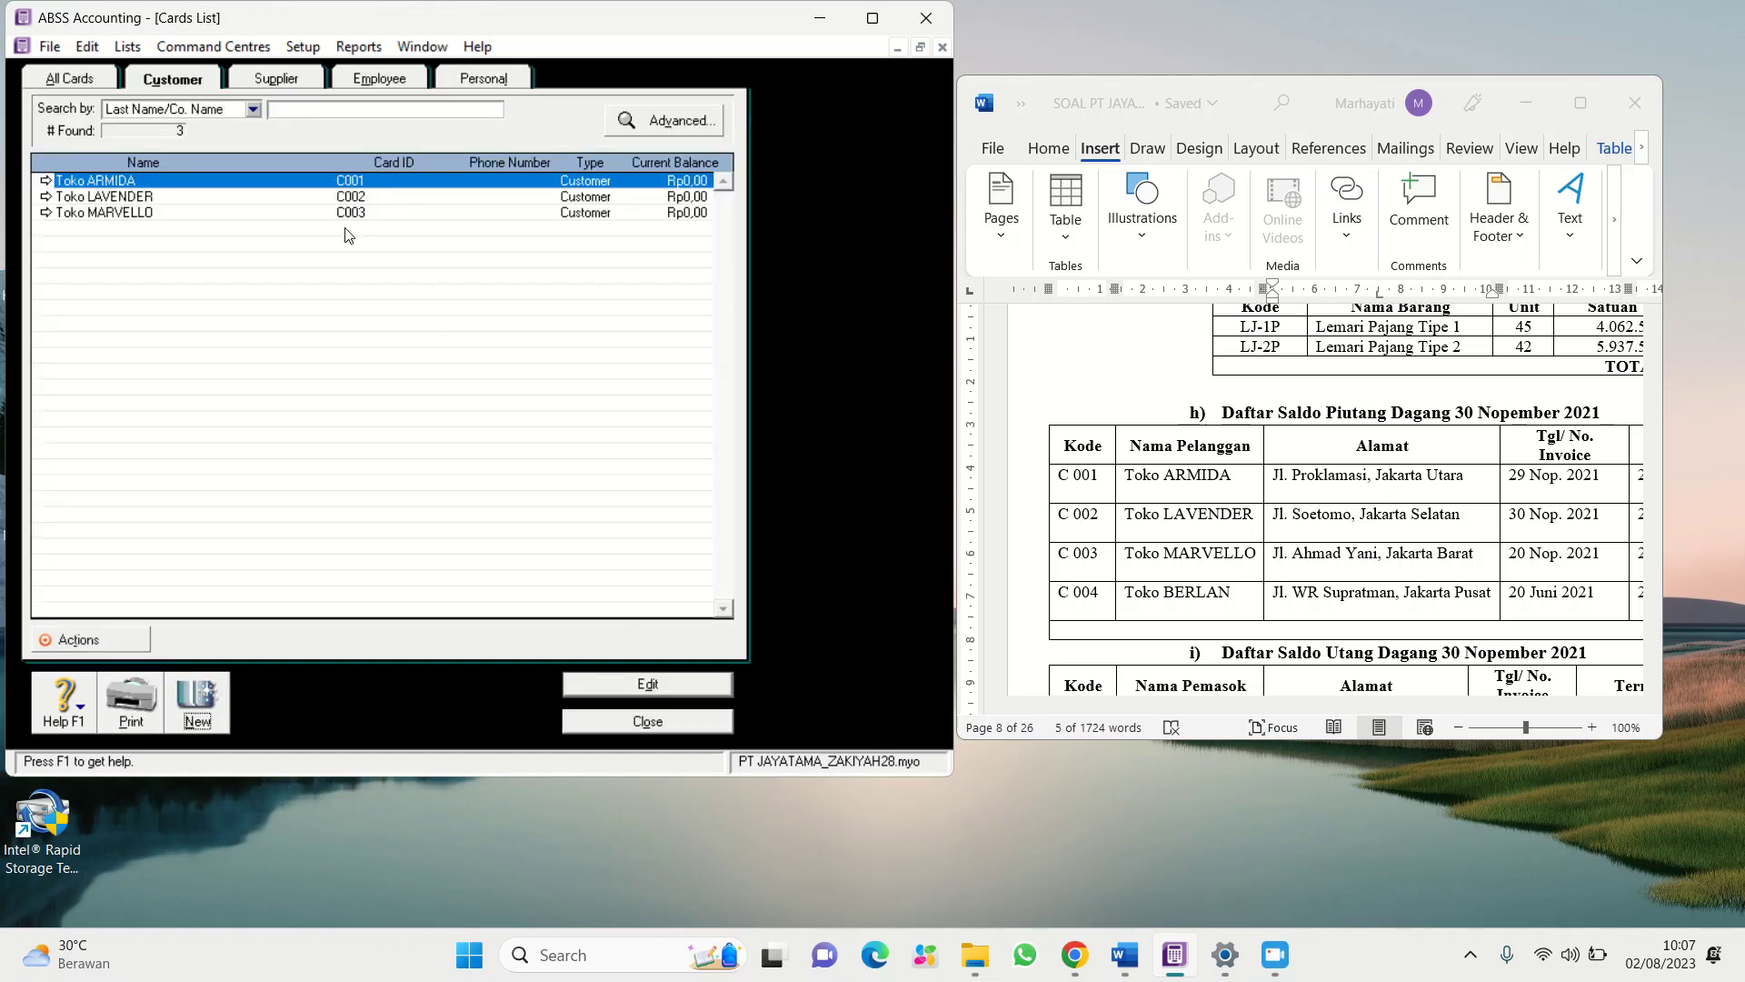
Create a new customer card, copying the name Toko BERLAN from the receivables table and setting the card ID to C004
click(196, 716)
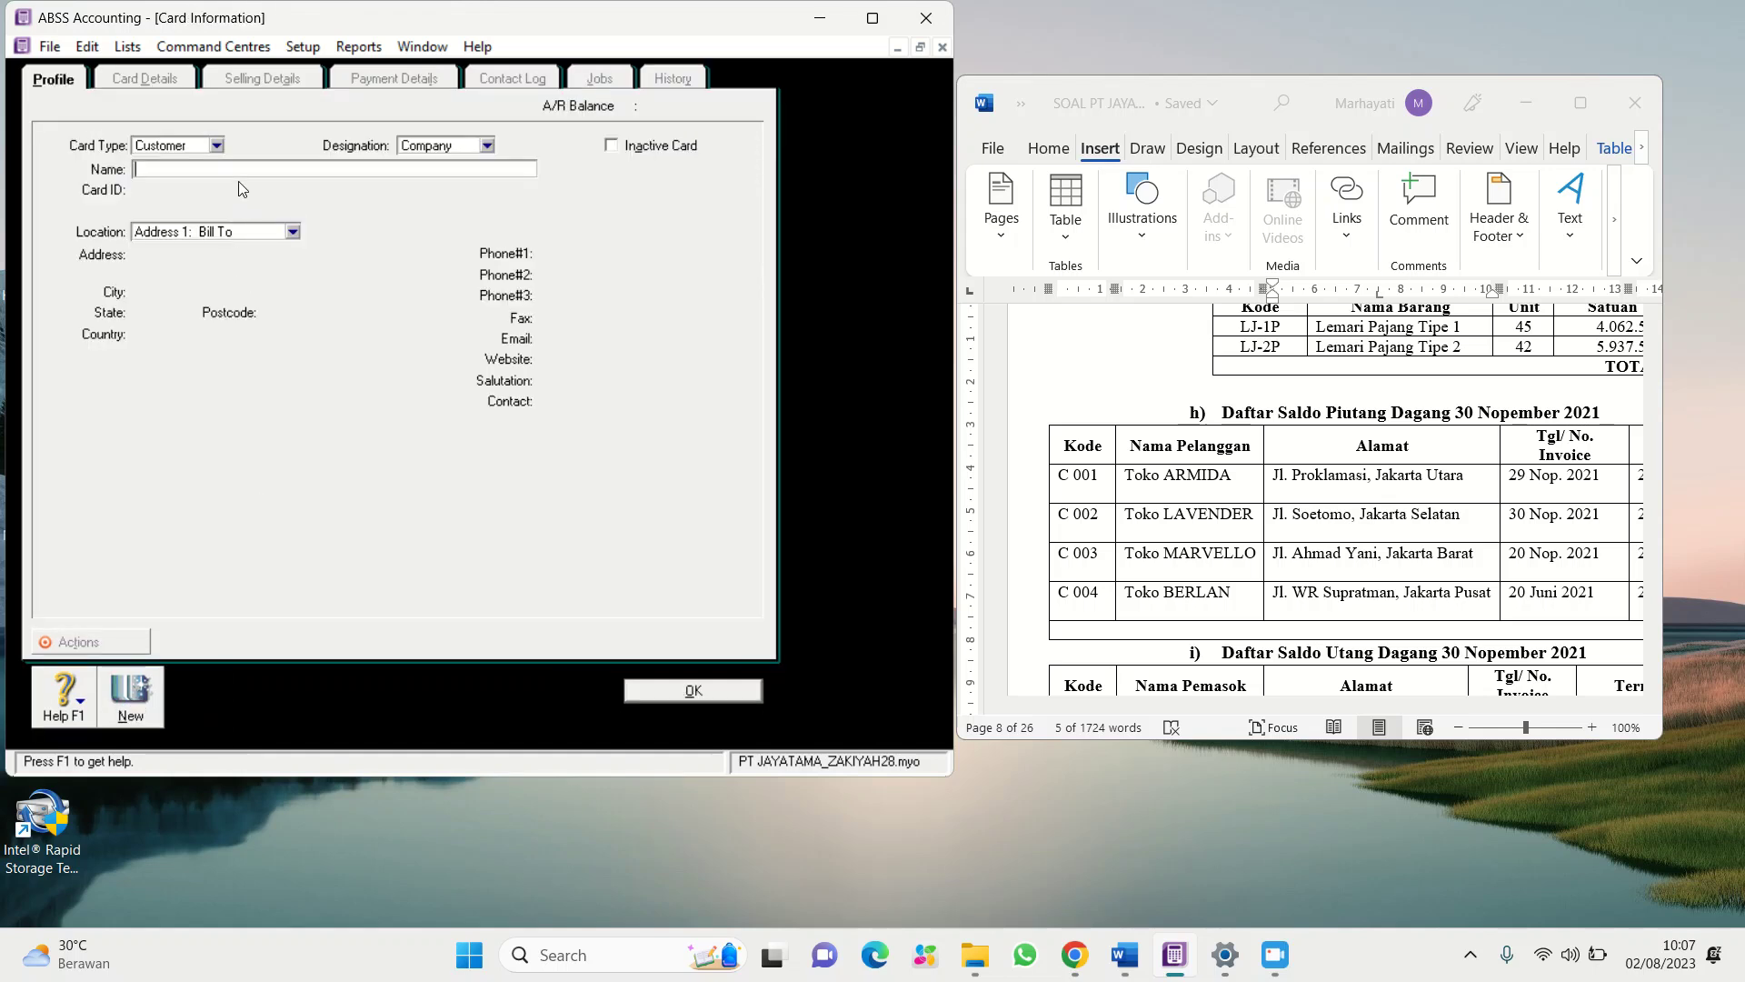
click(1147, 592)
double_click(1142, 592)
drag(1181, 608, 1222, 612)
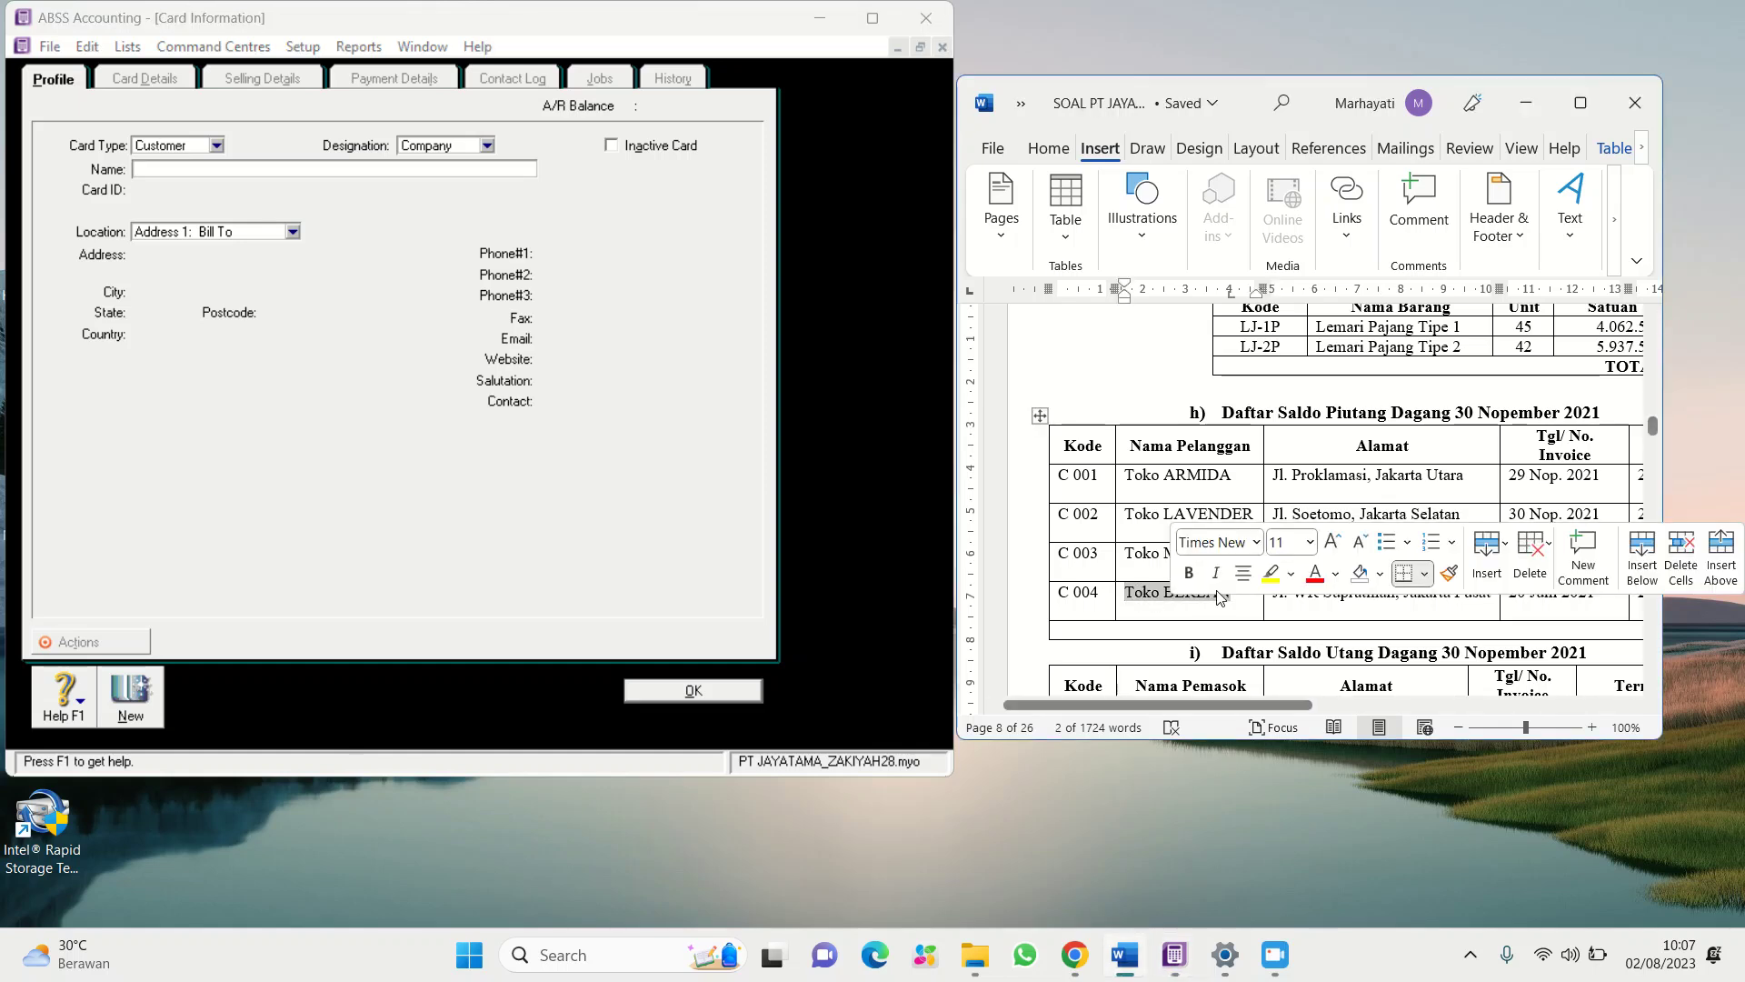
right_click(1227, 607)
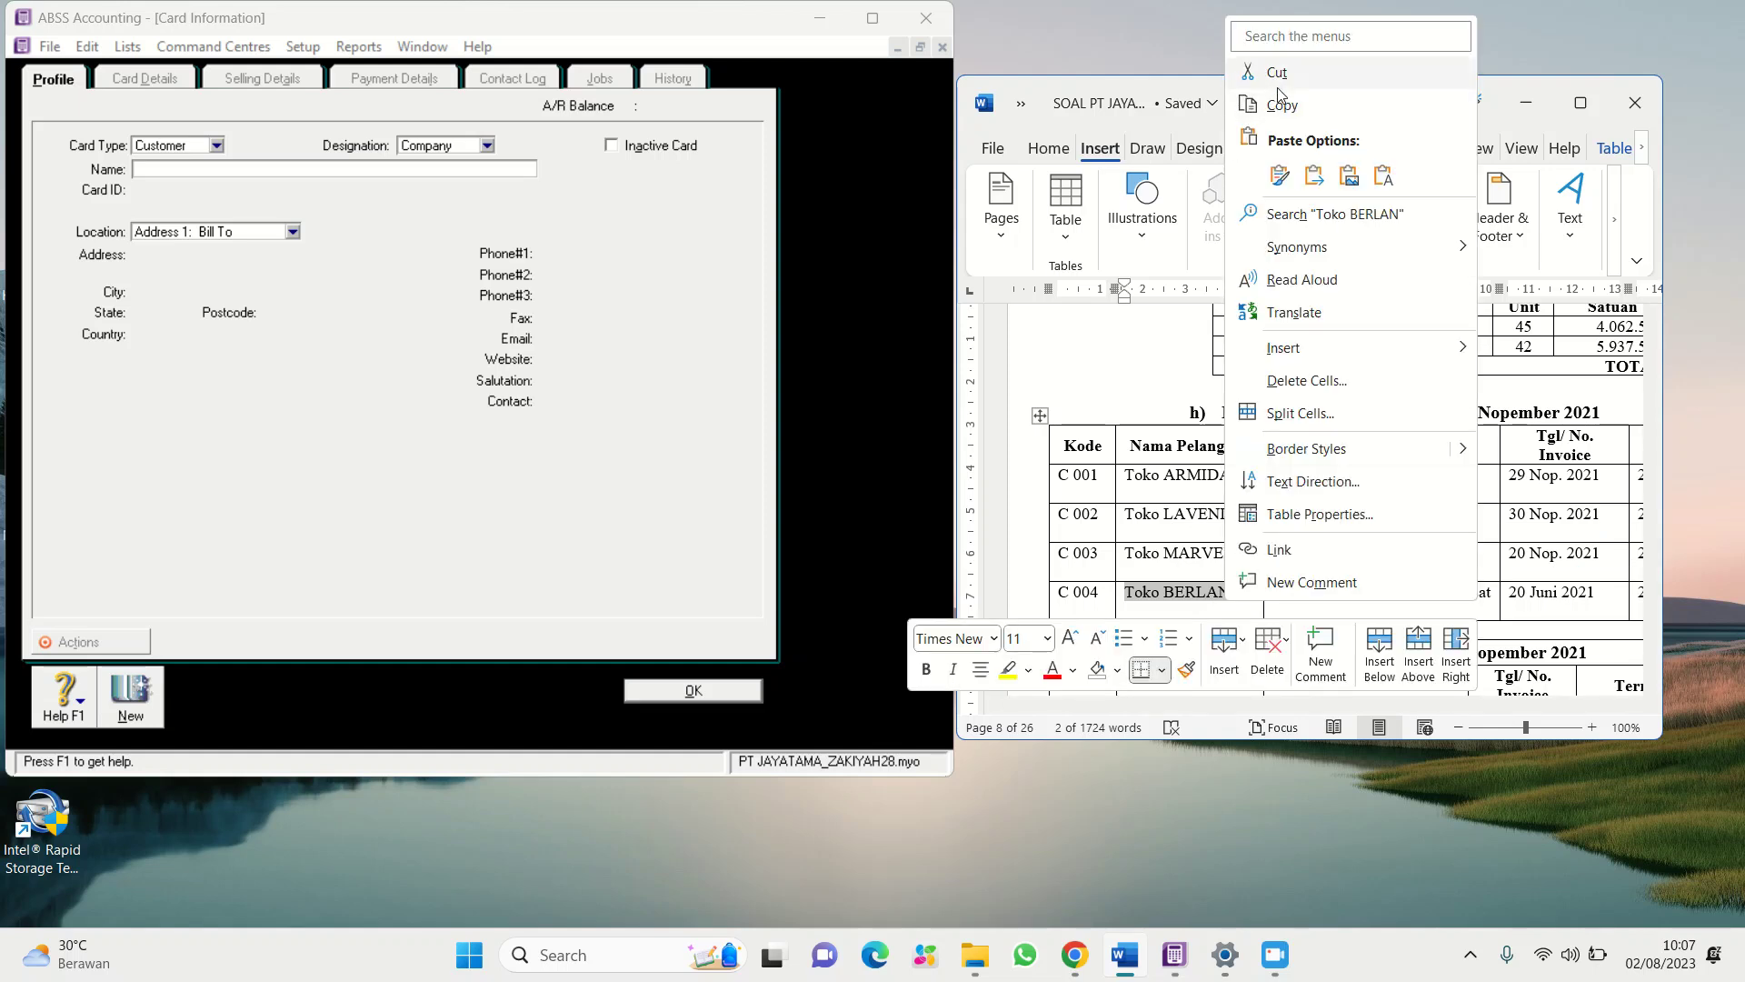
click(1254, 103)
right_click(269, 169)
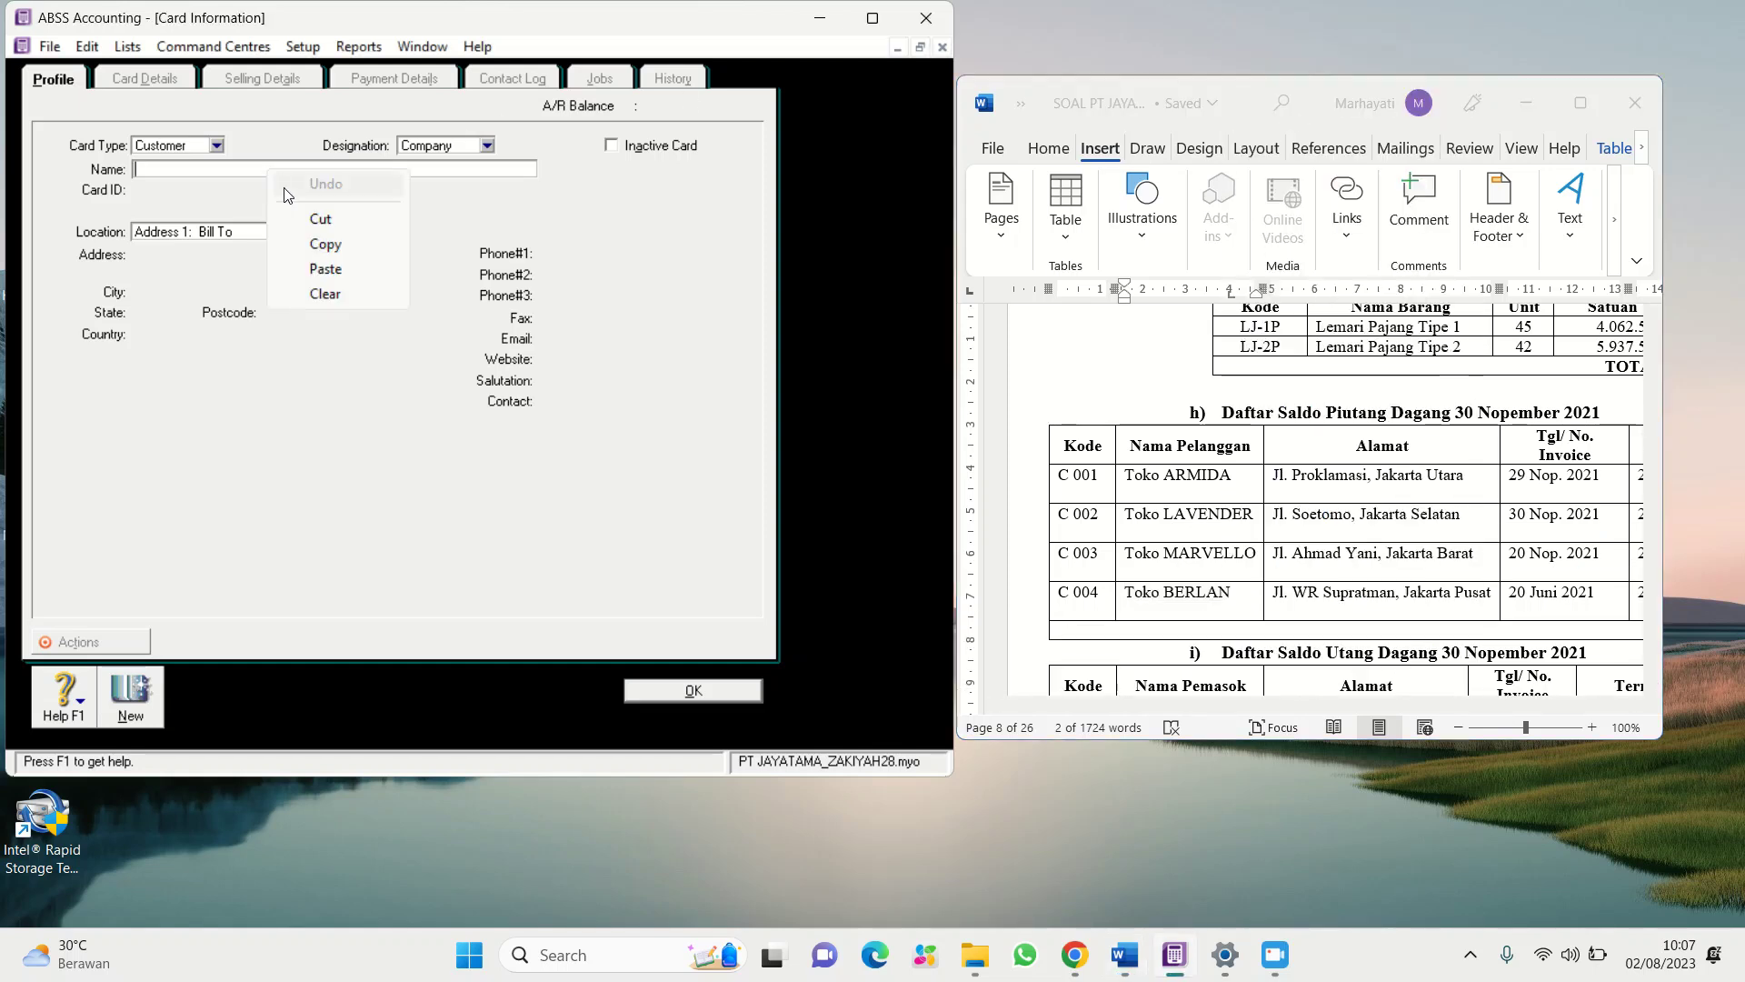
click(331, 270)
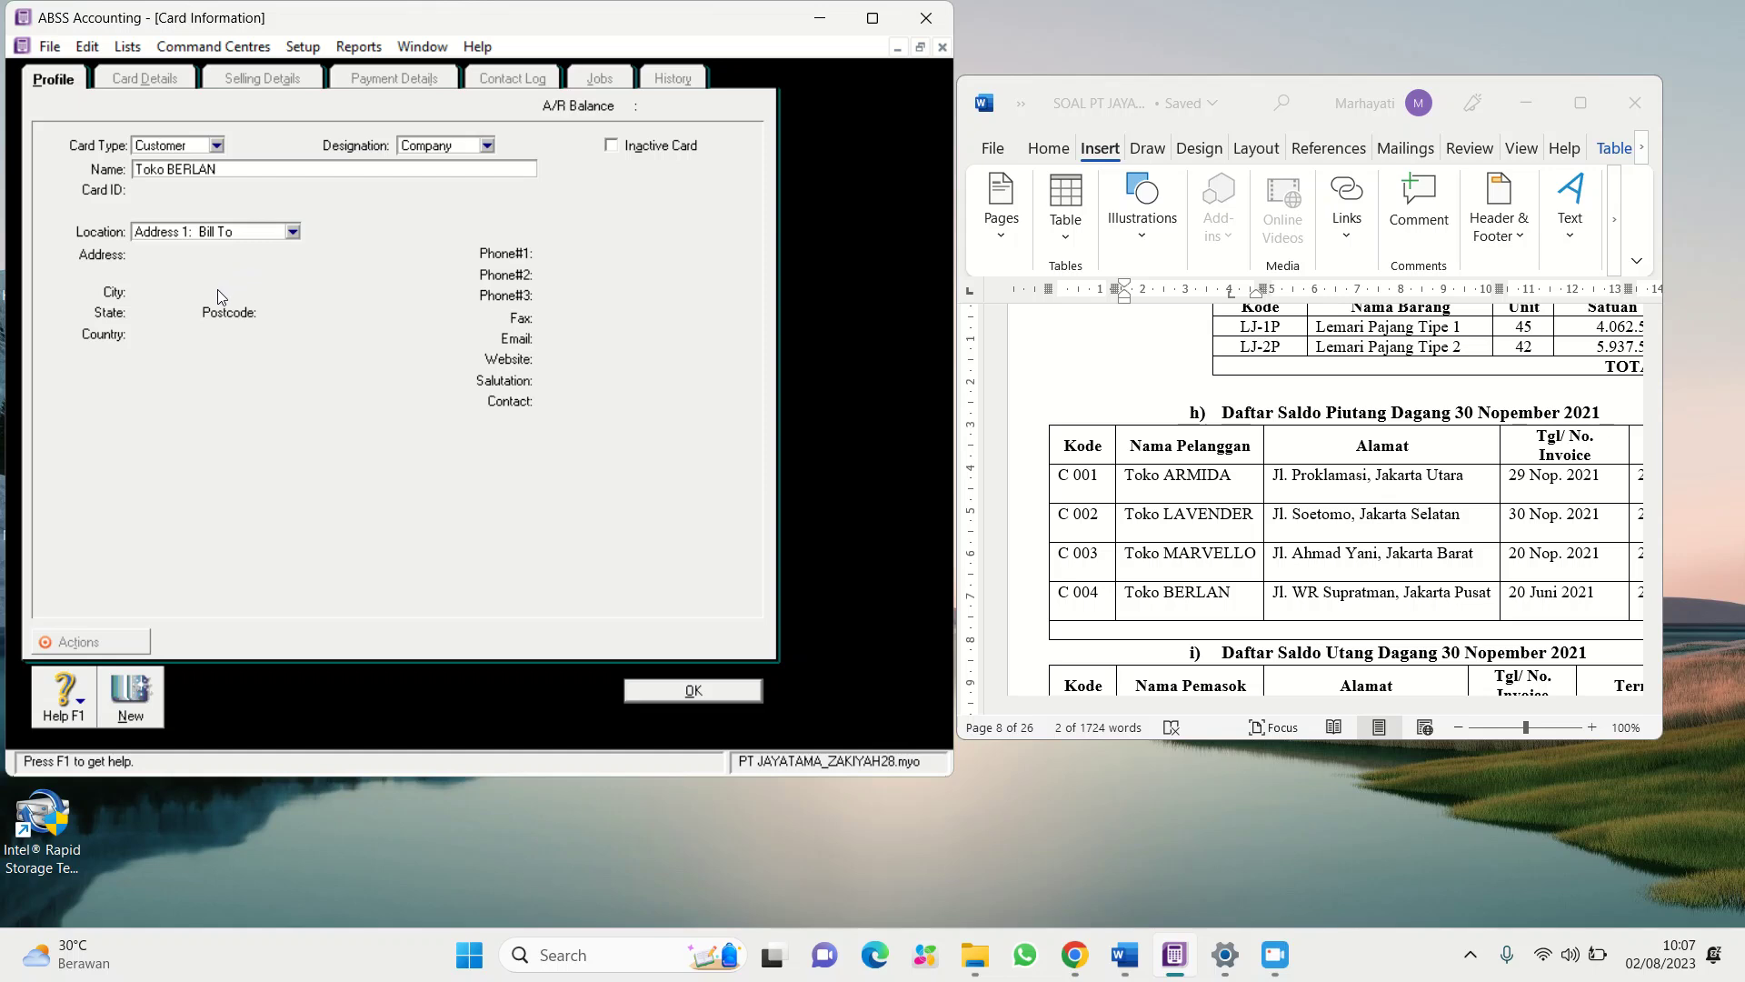
key(Tab)
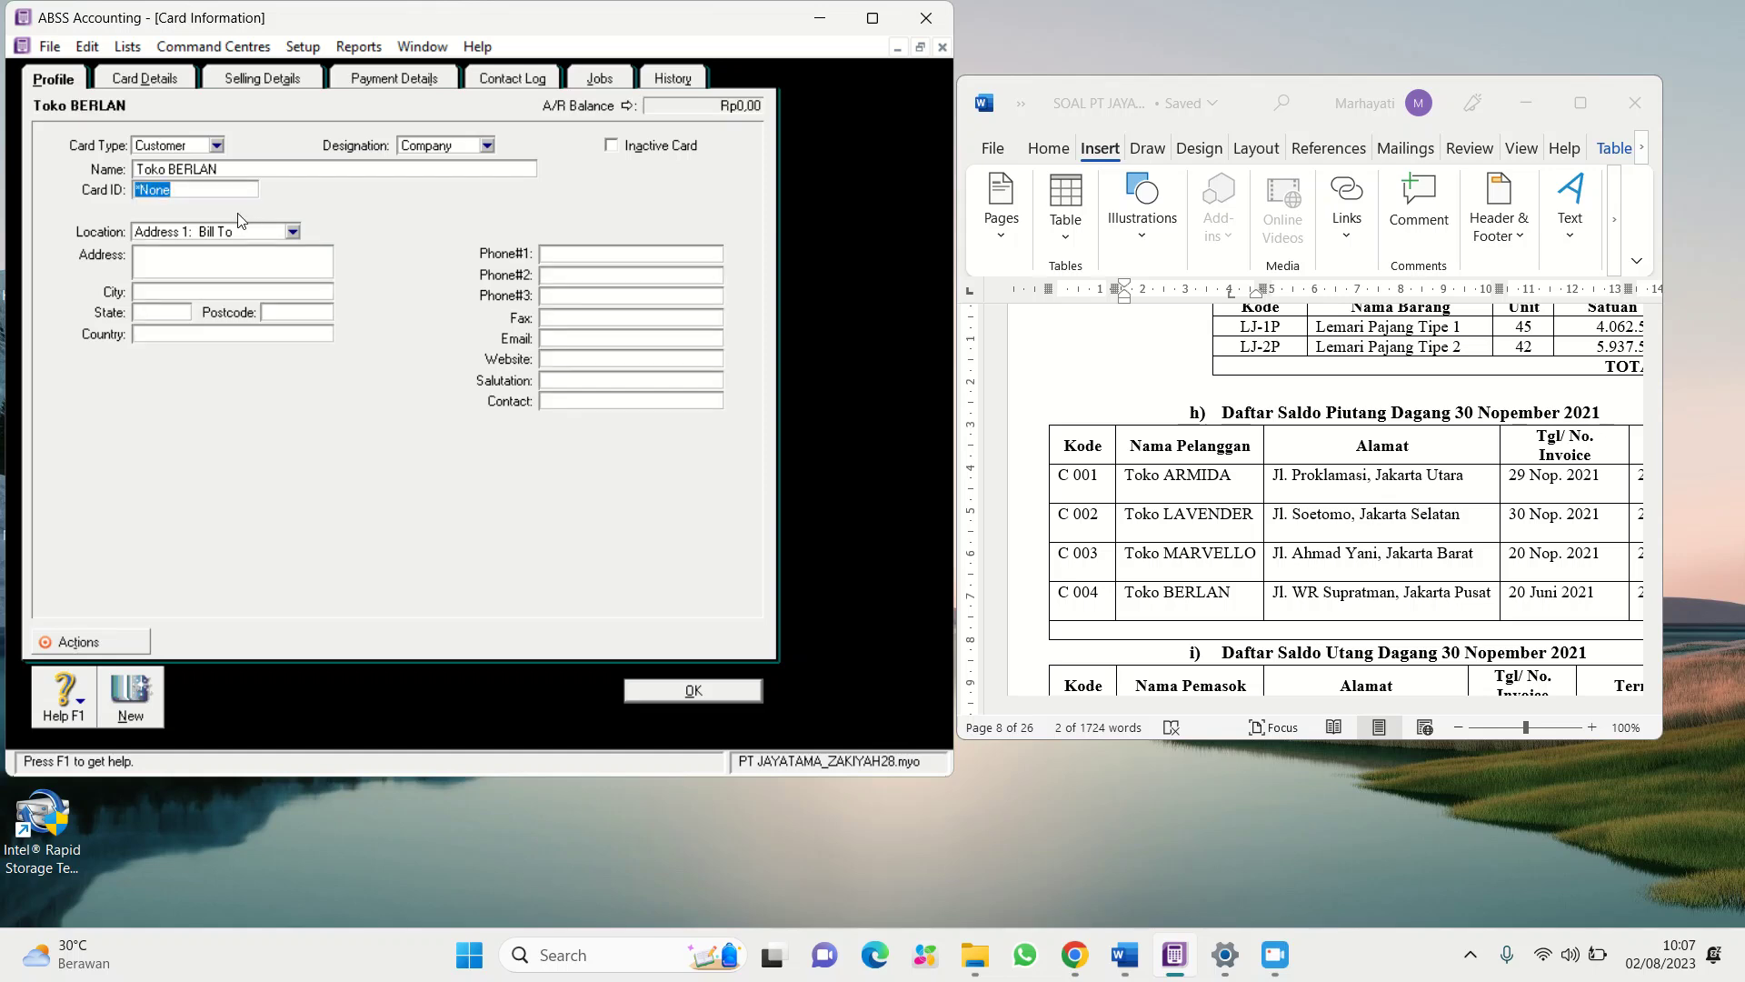
text(C004)
Copy Toko BERLAN's address from the receivables table into the card's address field
click(200, 260)
click(1275, 596)
drag(1274, 595, 1464, 607)
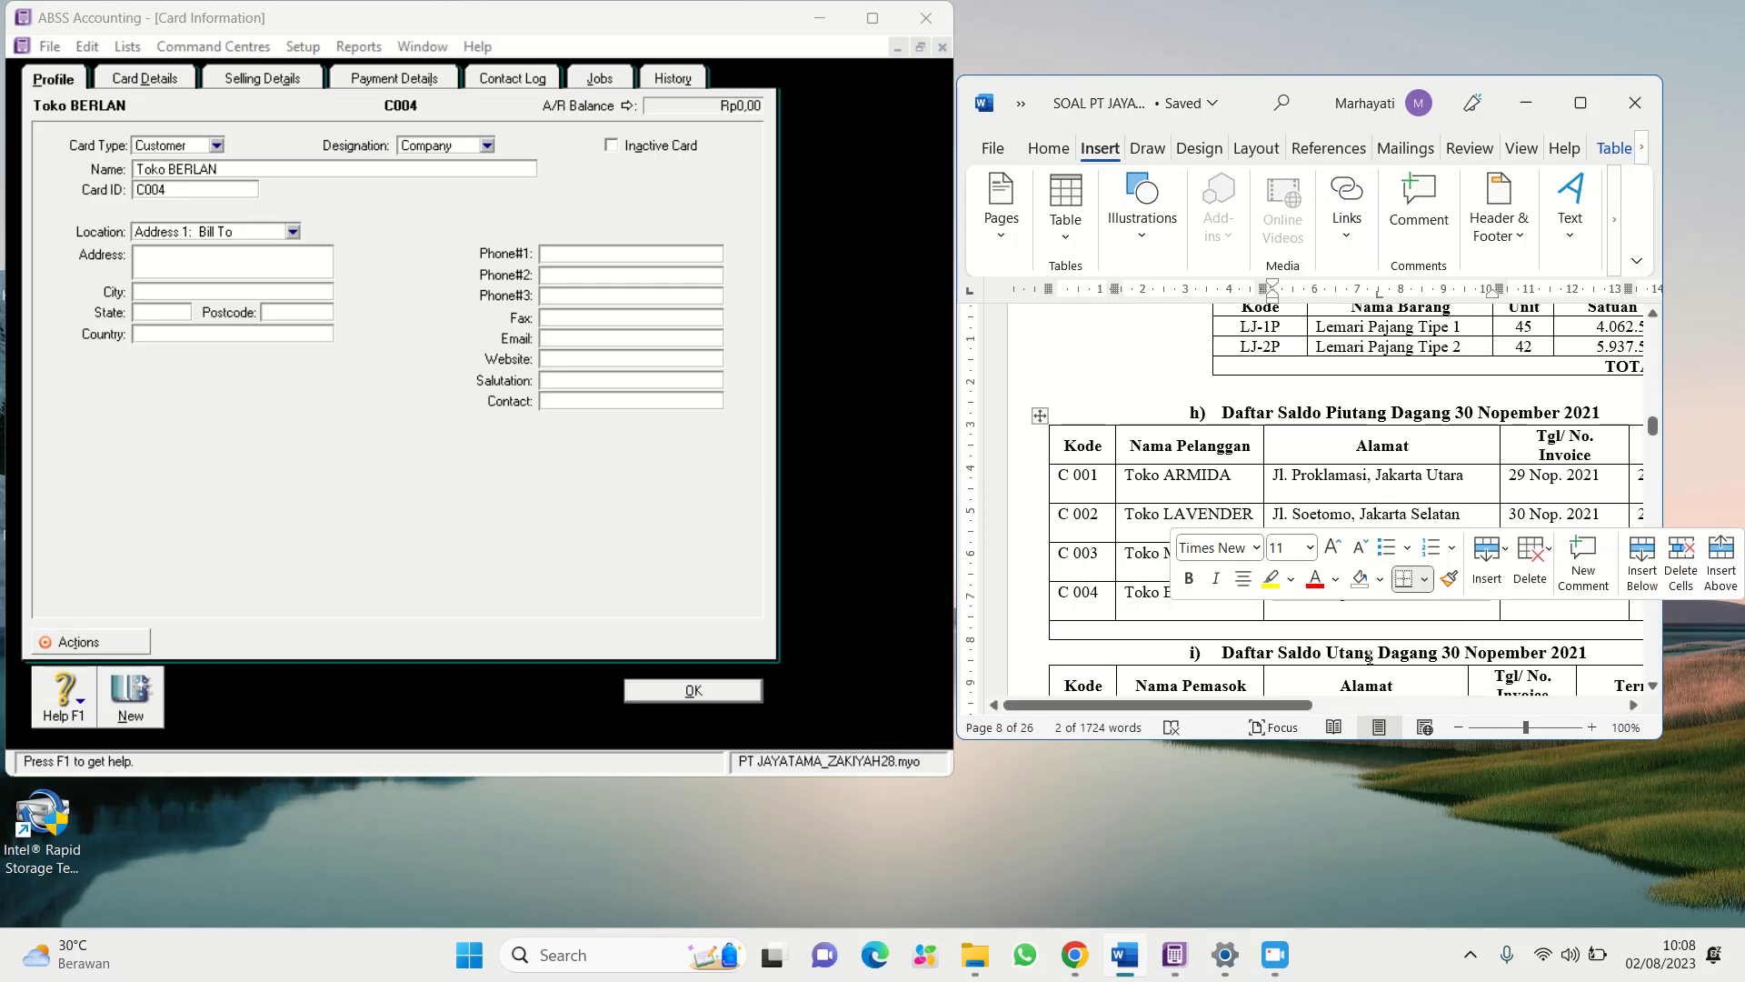
right_click(1325, 609)
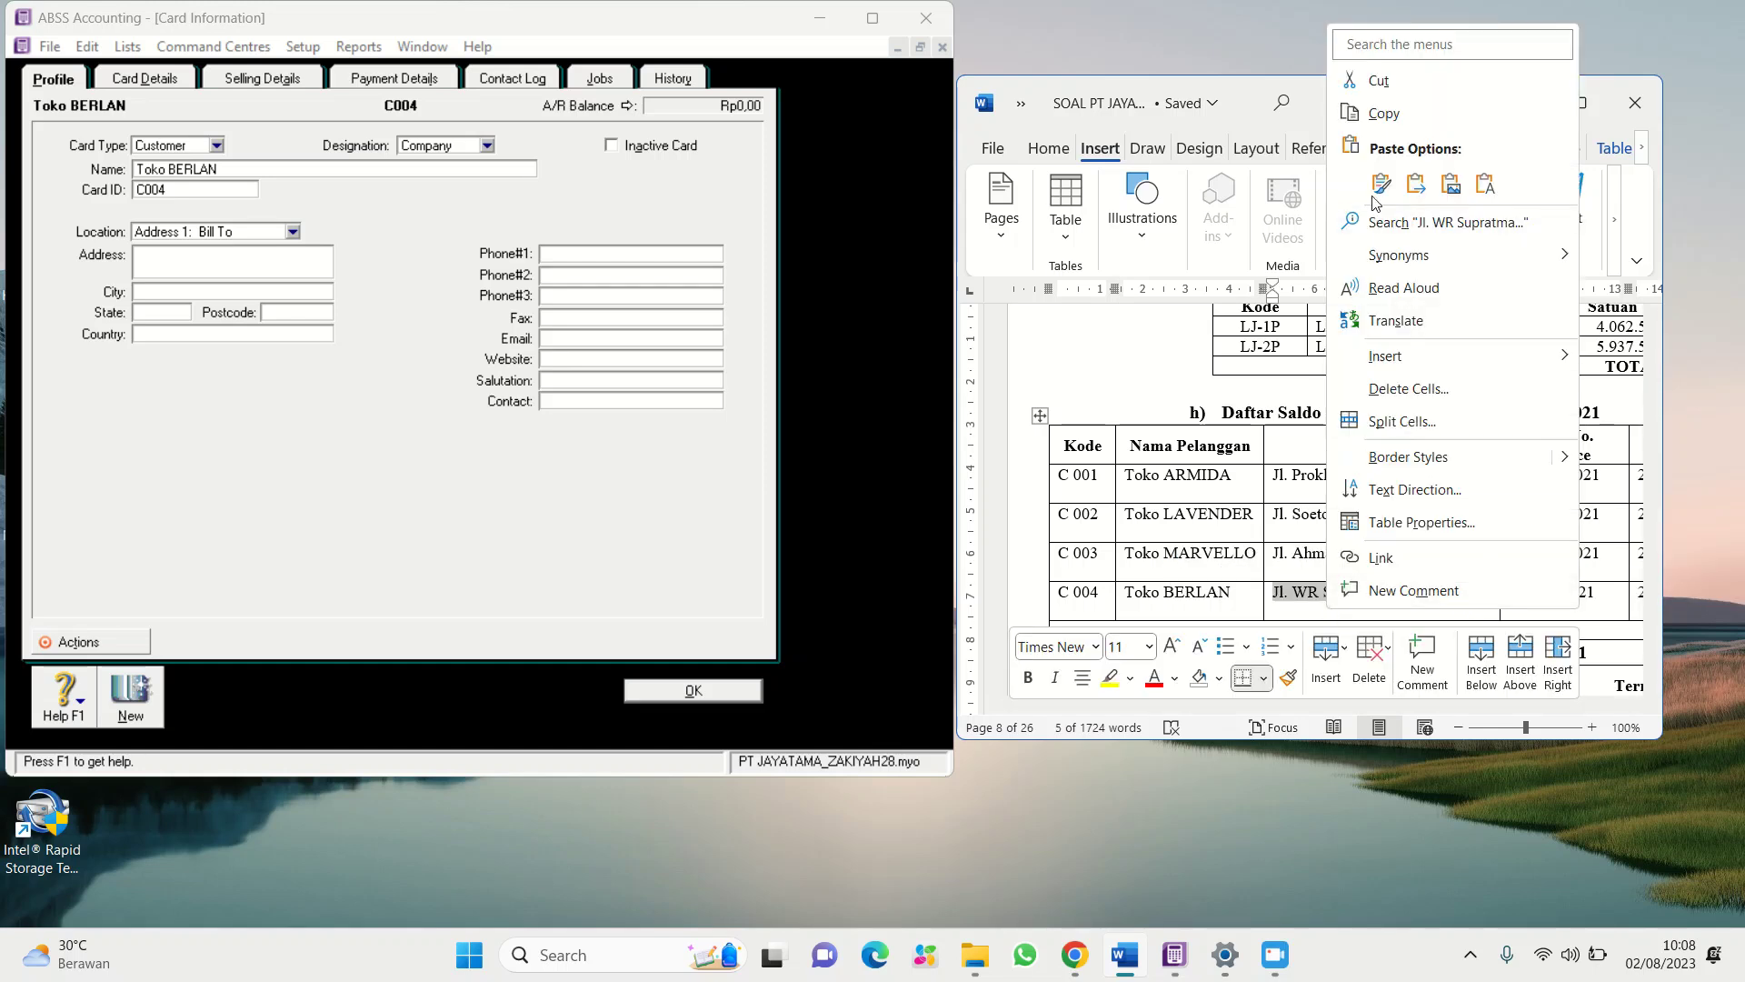
click(1385, 112)
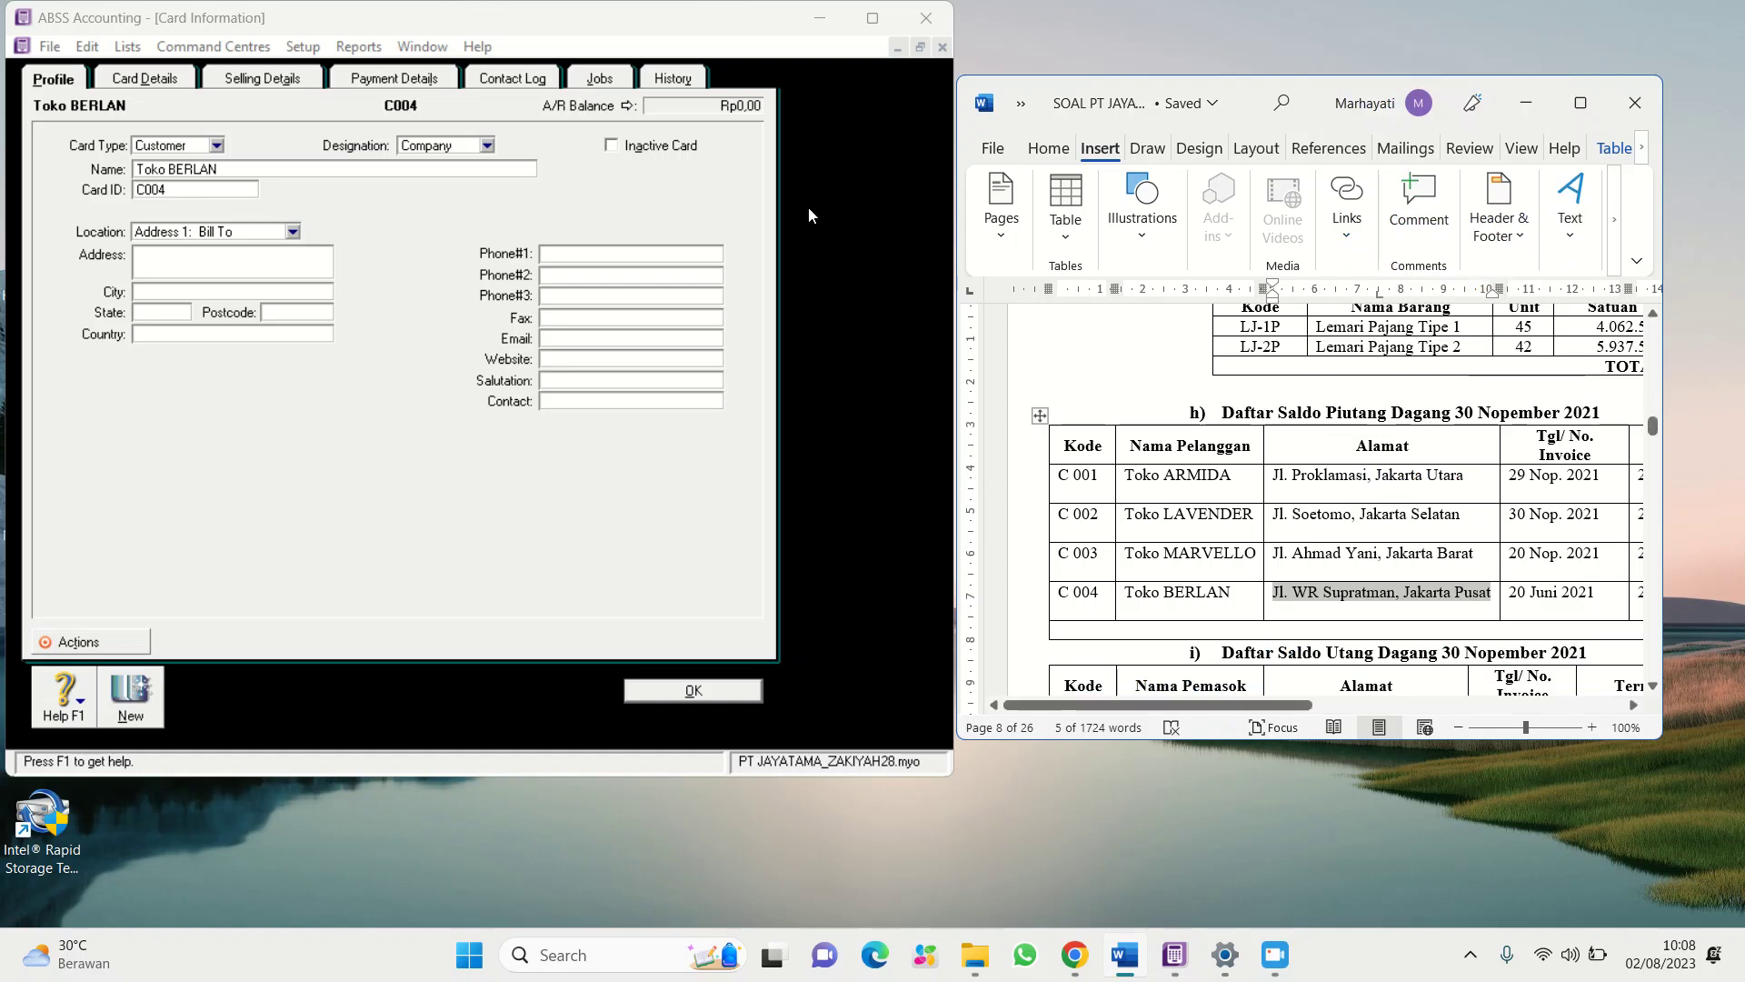
right_click(184, 261)
click(238, 358)
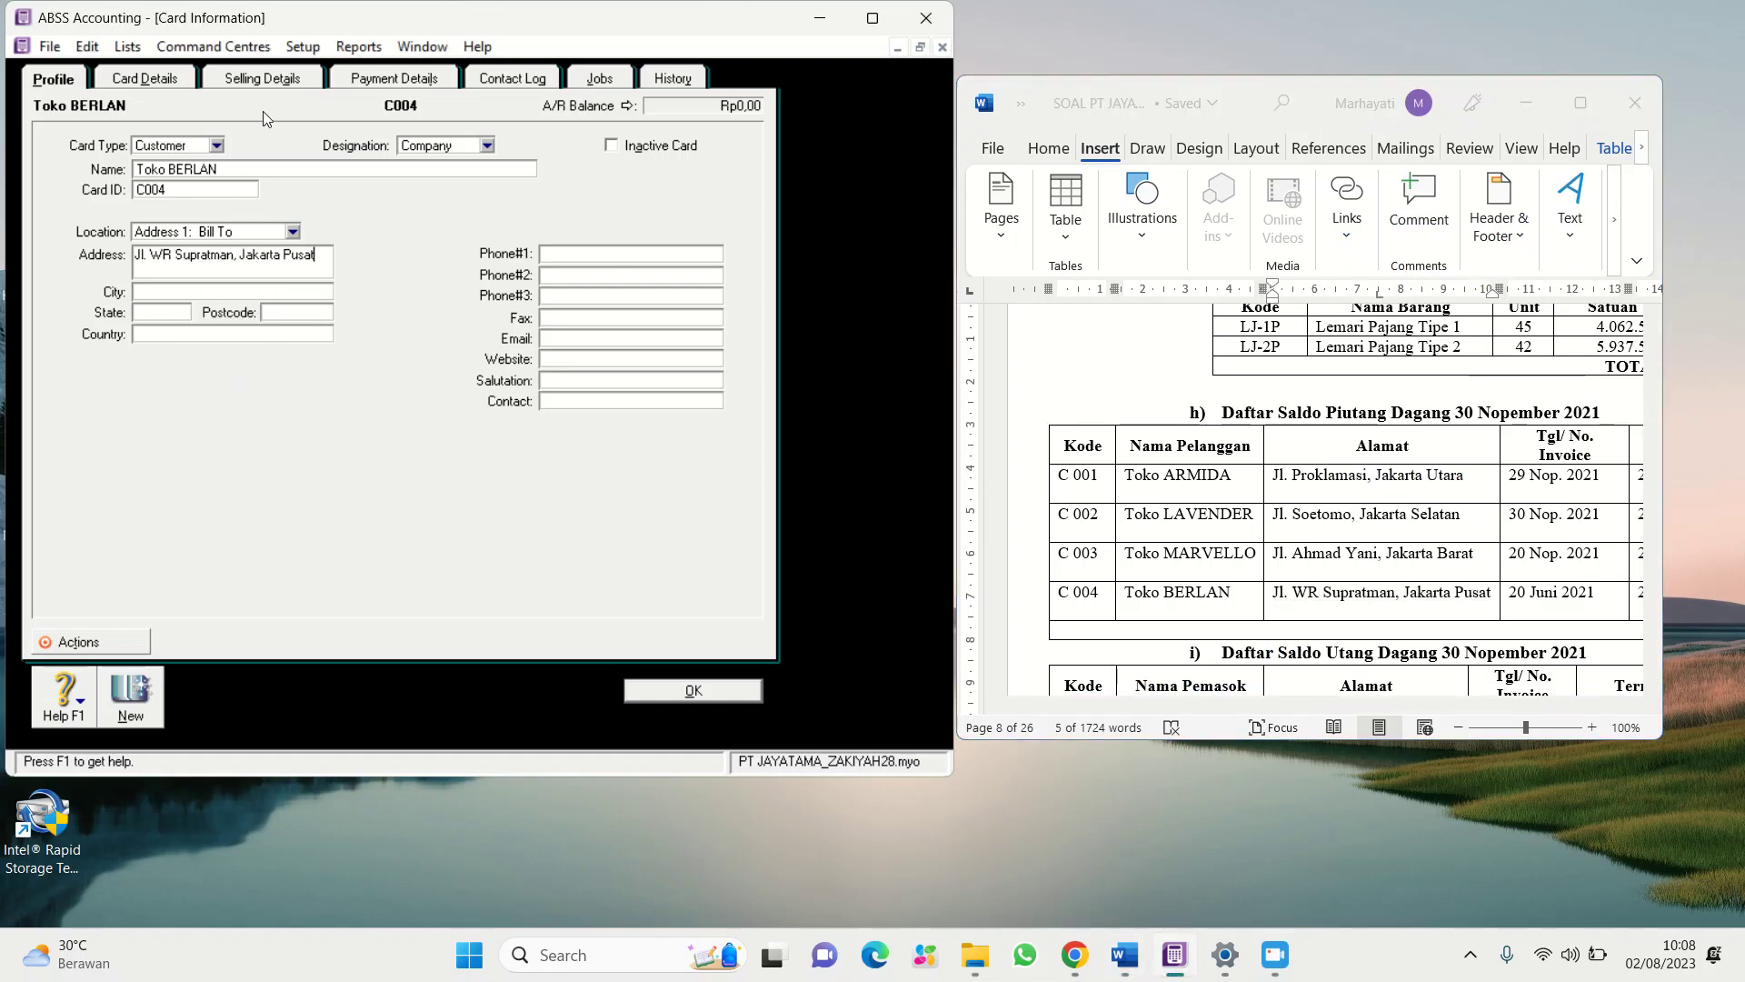
In Toko BERLAN's selling details, set payment due to In a Given # of Days, with 10 discount days and 30 balance due days
click(262, 78)
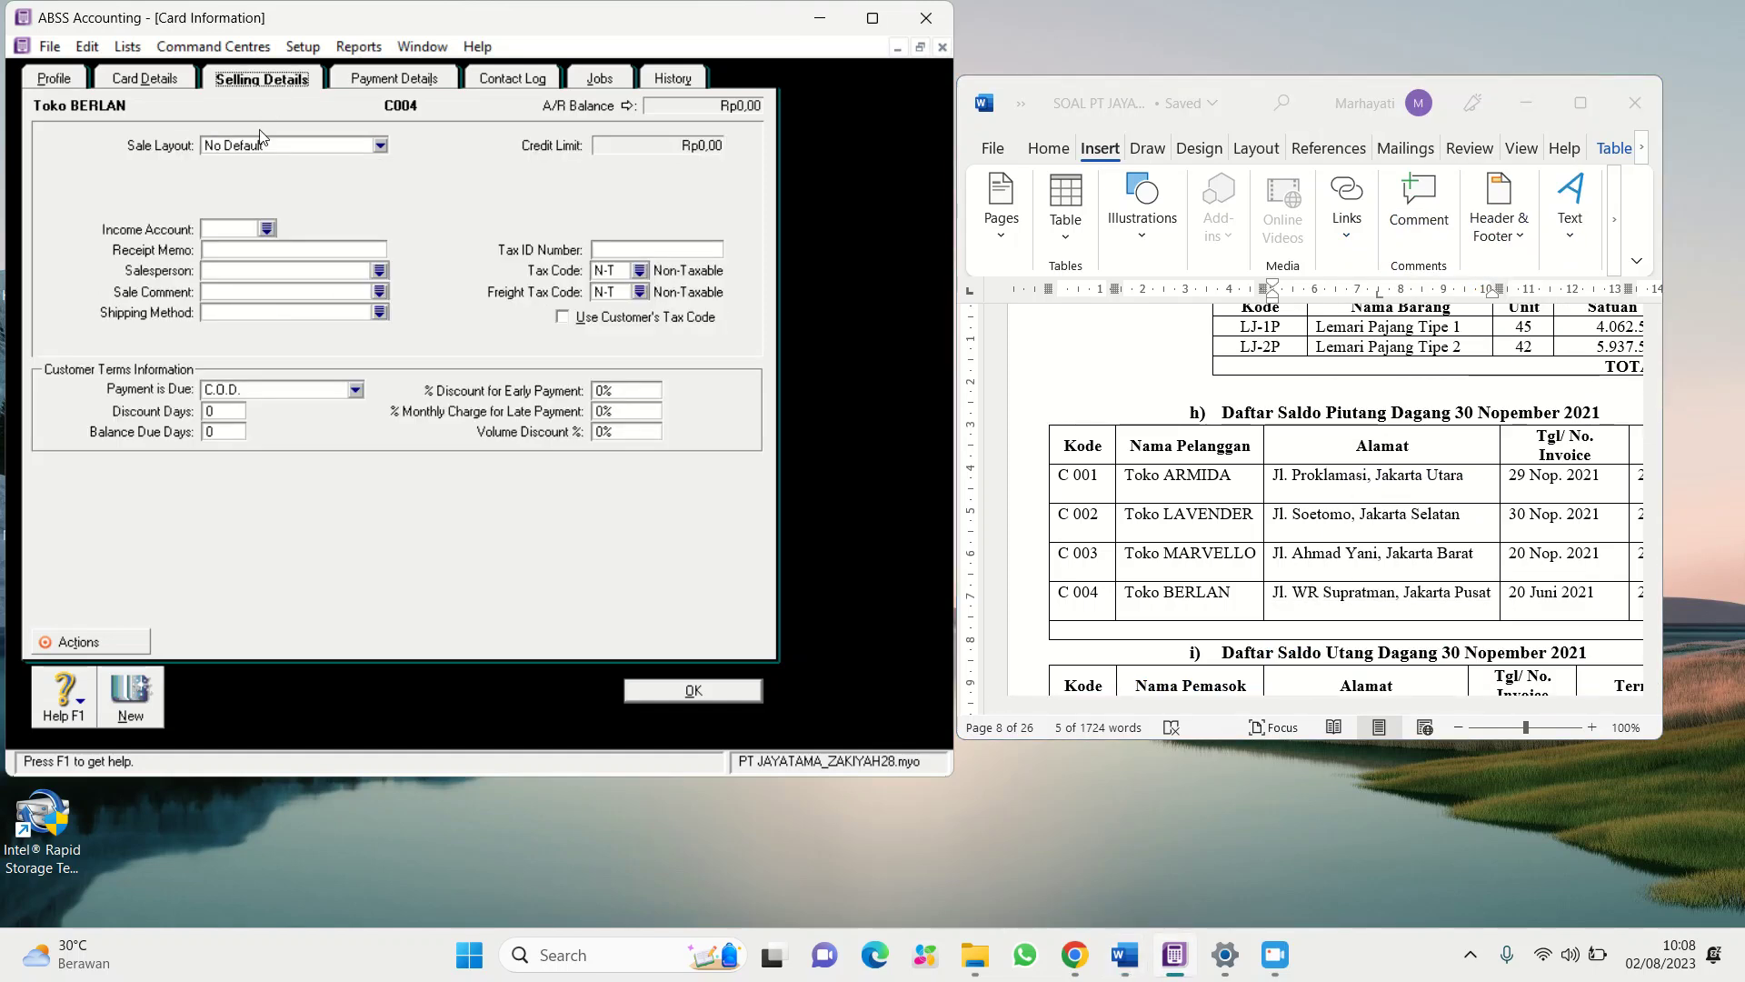
click(352, 390)
click(323, 441)
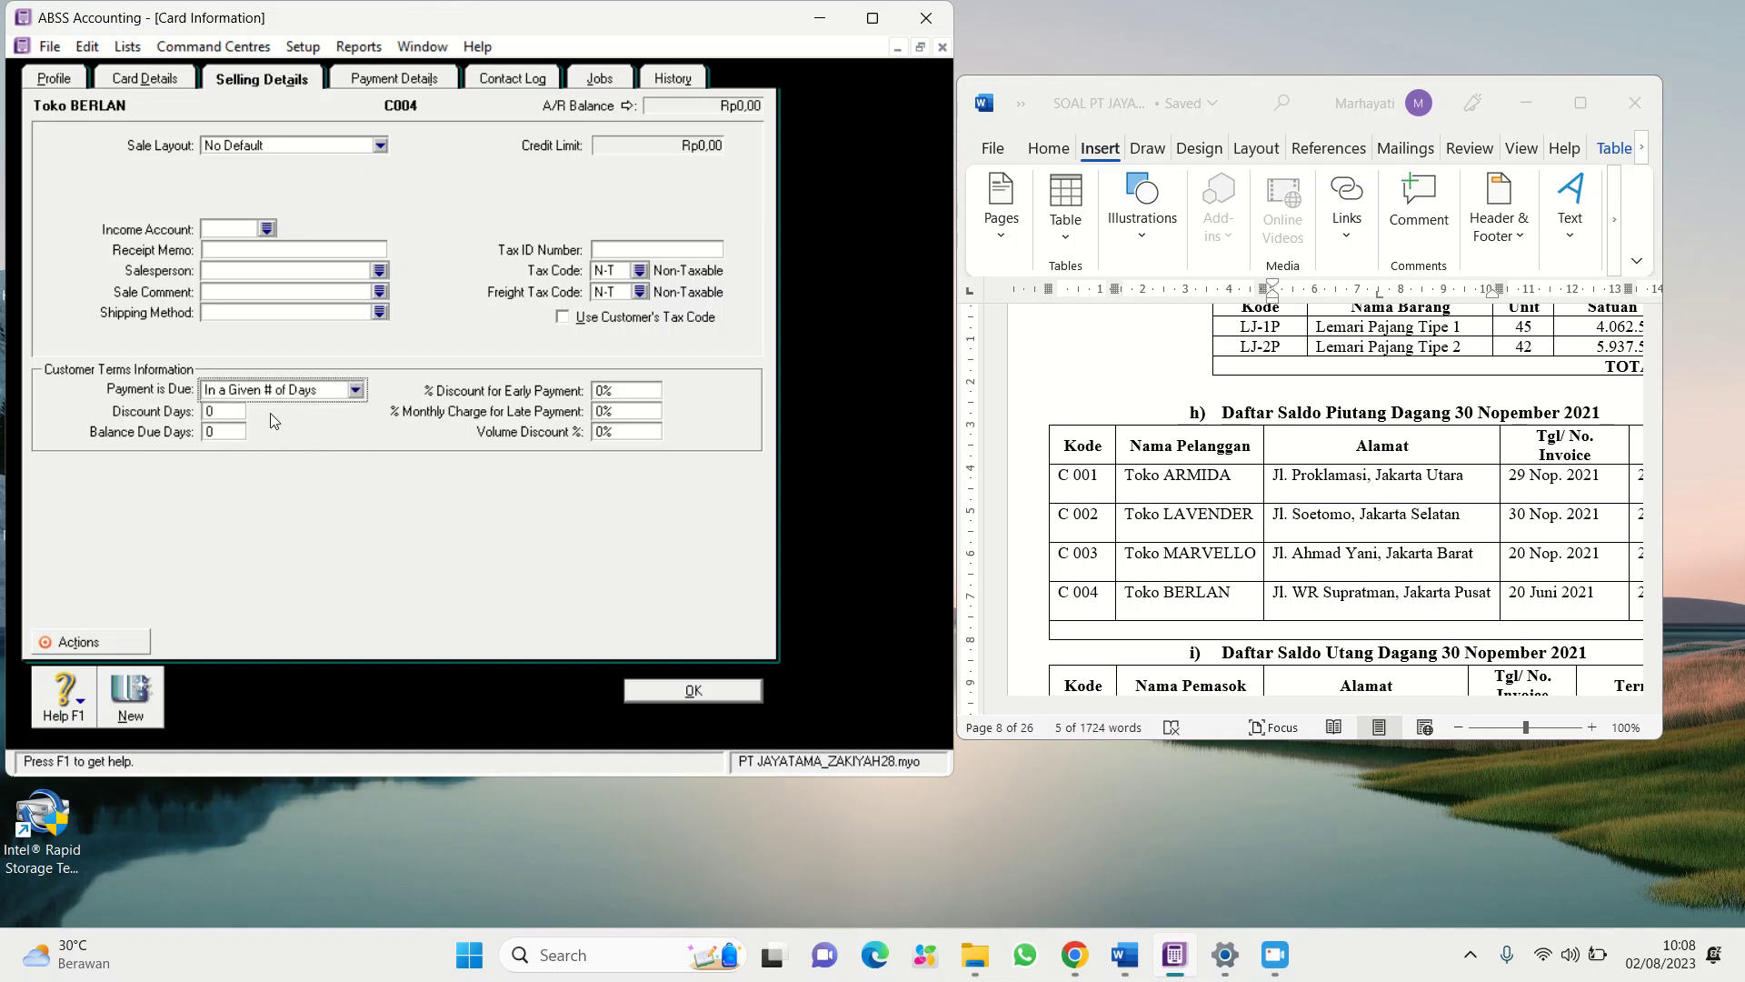
click(235, 413)
text(10)
click(218, 432)
text(30)
Set Toko BERLAN's early-payment discount to 2% and monthly late-payment charge to 1%, and save the card
click(601, 391)
text(2)
click(603, 412)
click(603, 411)
key(BackSpace)
text(1)
click(719, 699)
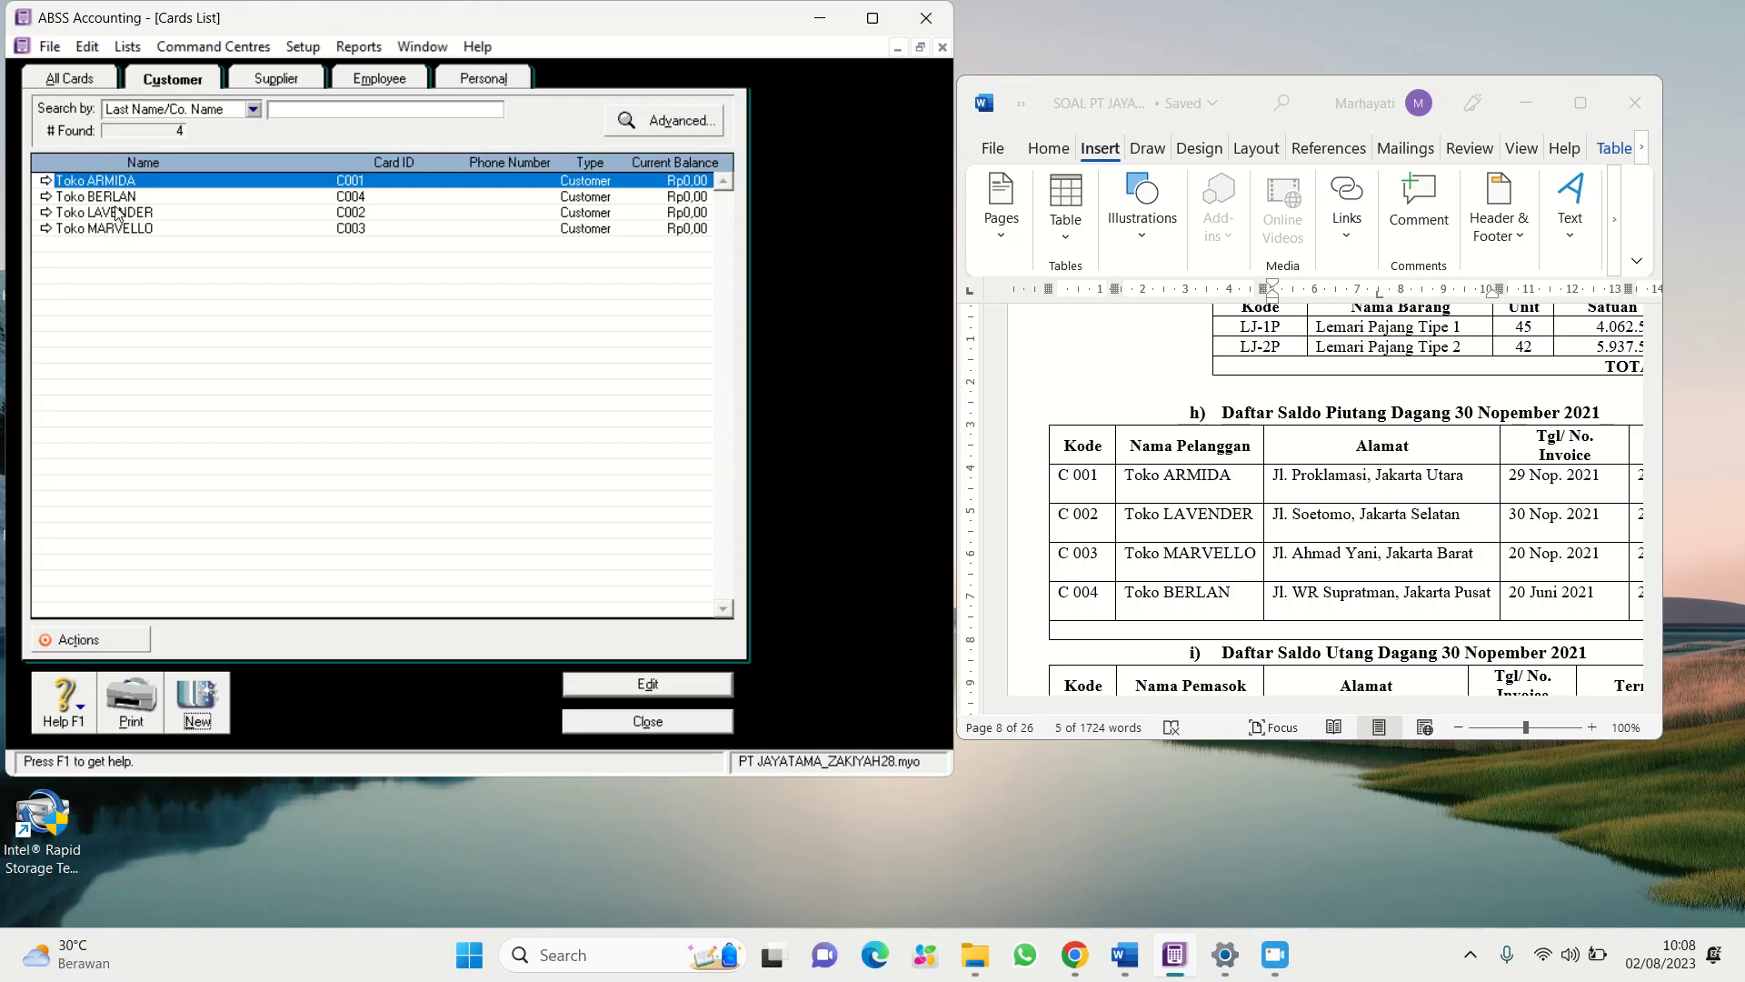
Review the saved profiles of Toko ARMIDA, Toko LAVENDER and Toko MARVELLO from the customer list
click(45, 186)
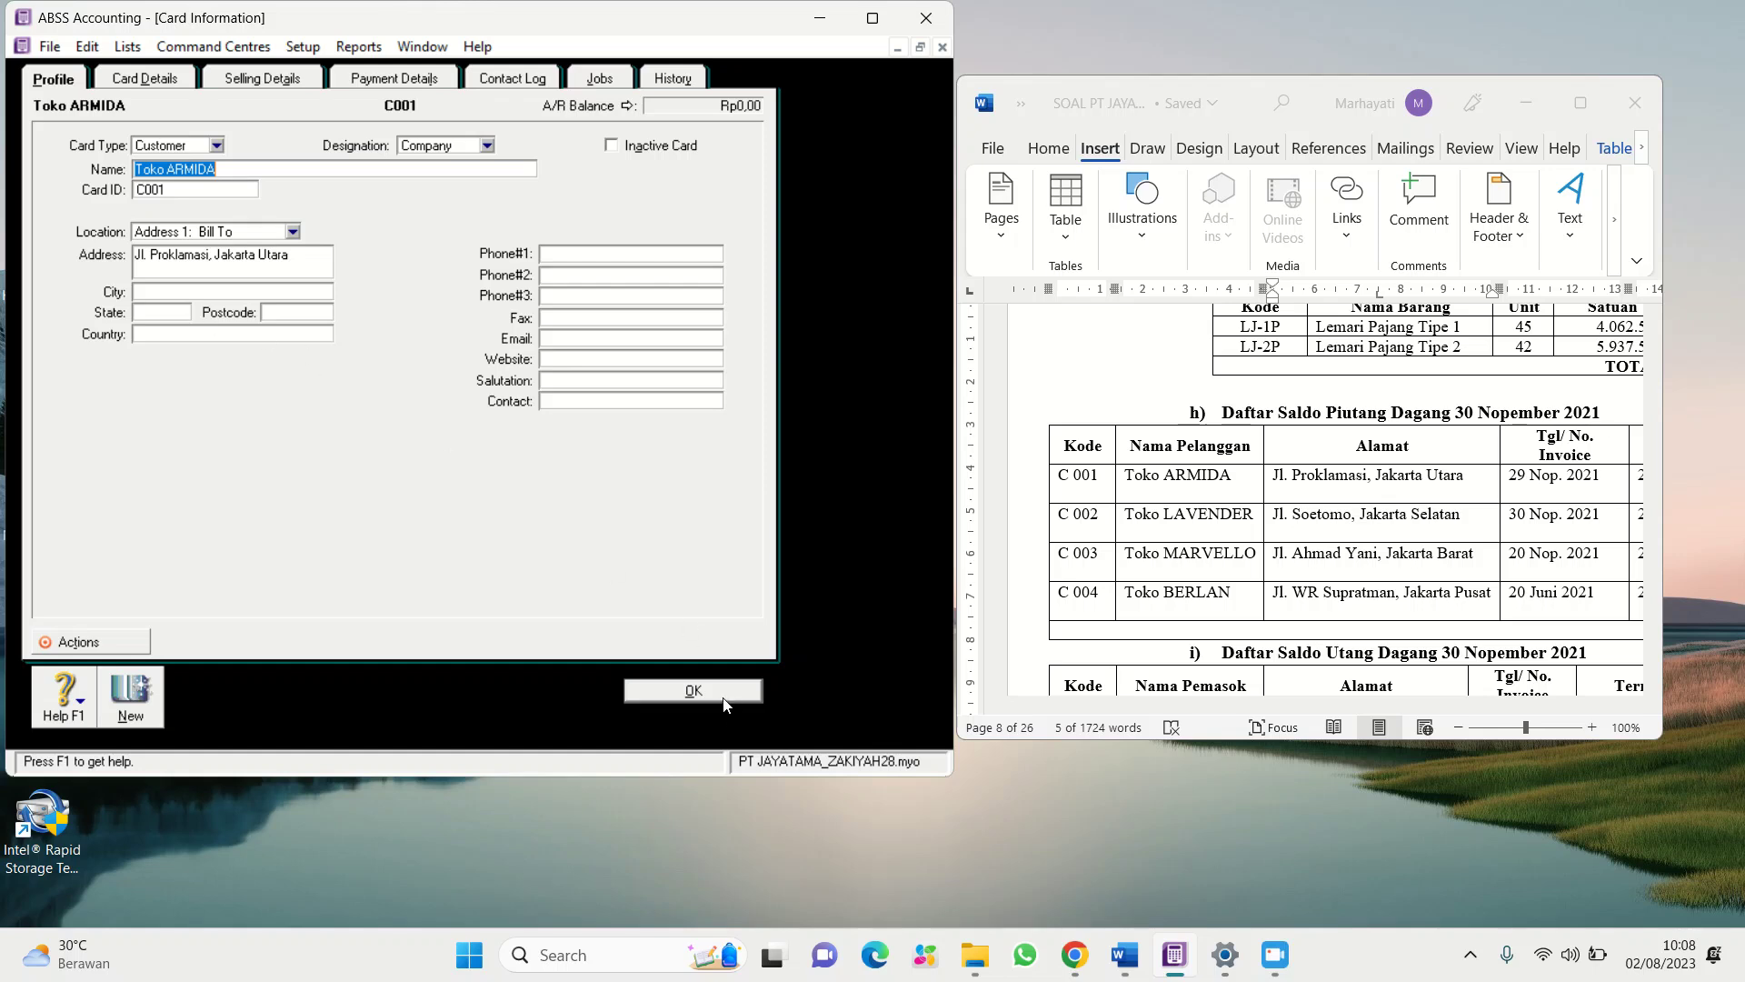
click(636, 693)
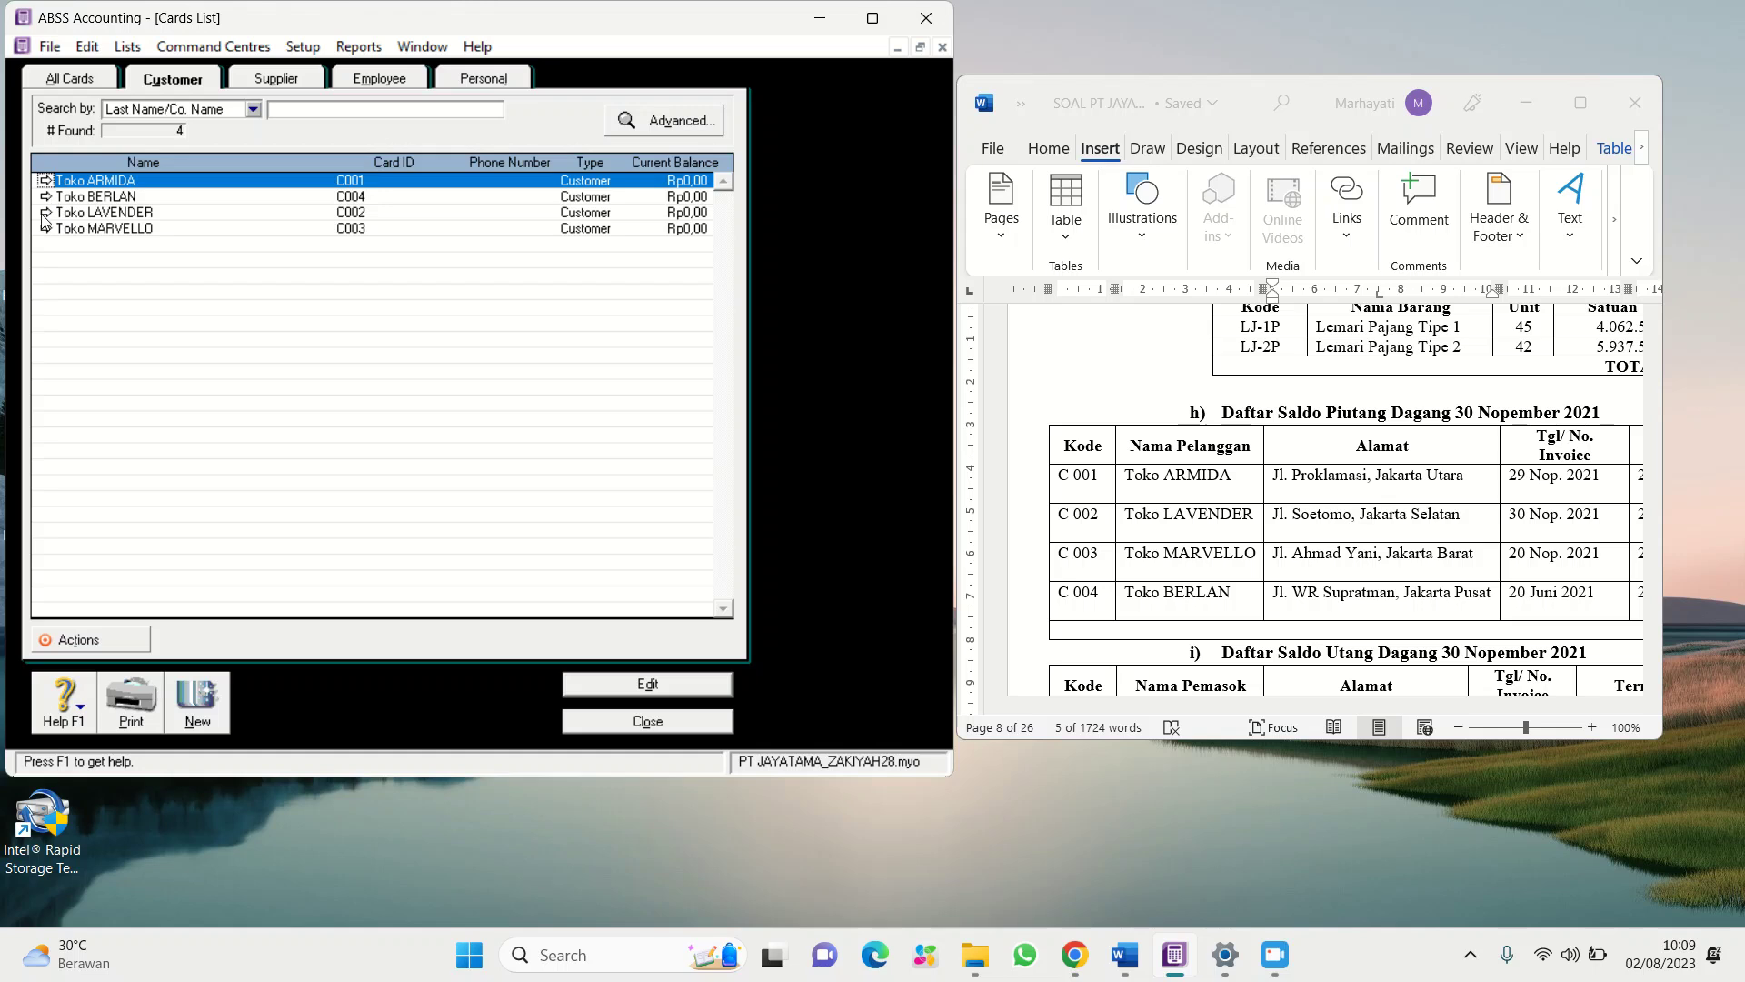
click(46, 212)
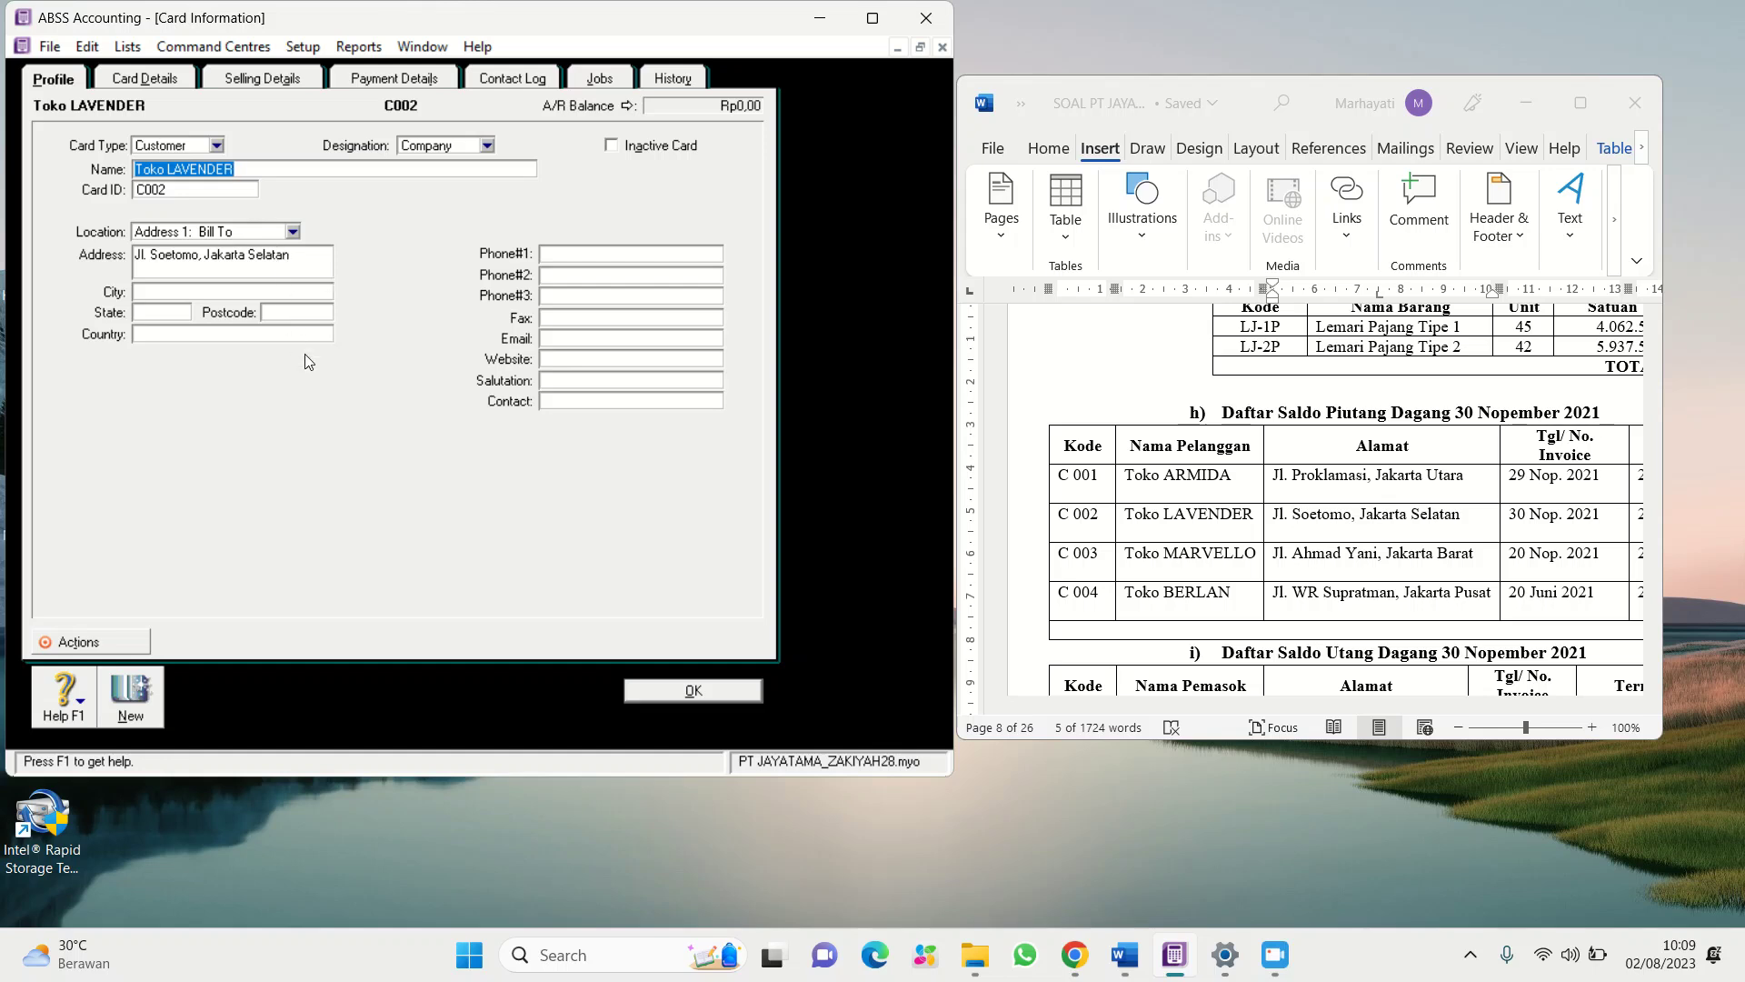
click(694, 690)
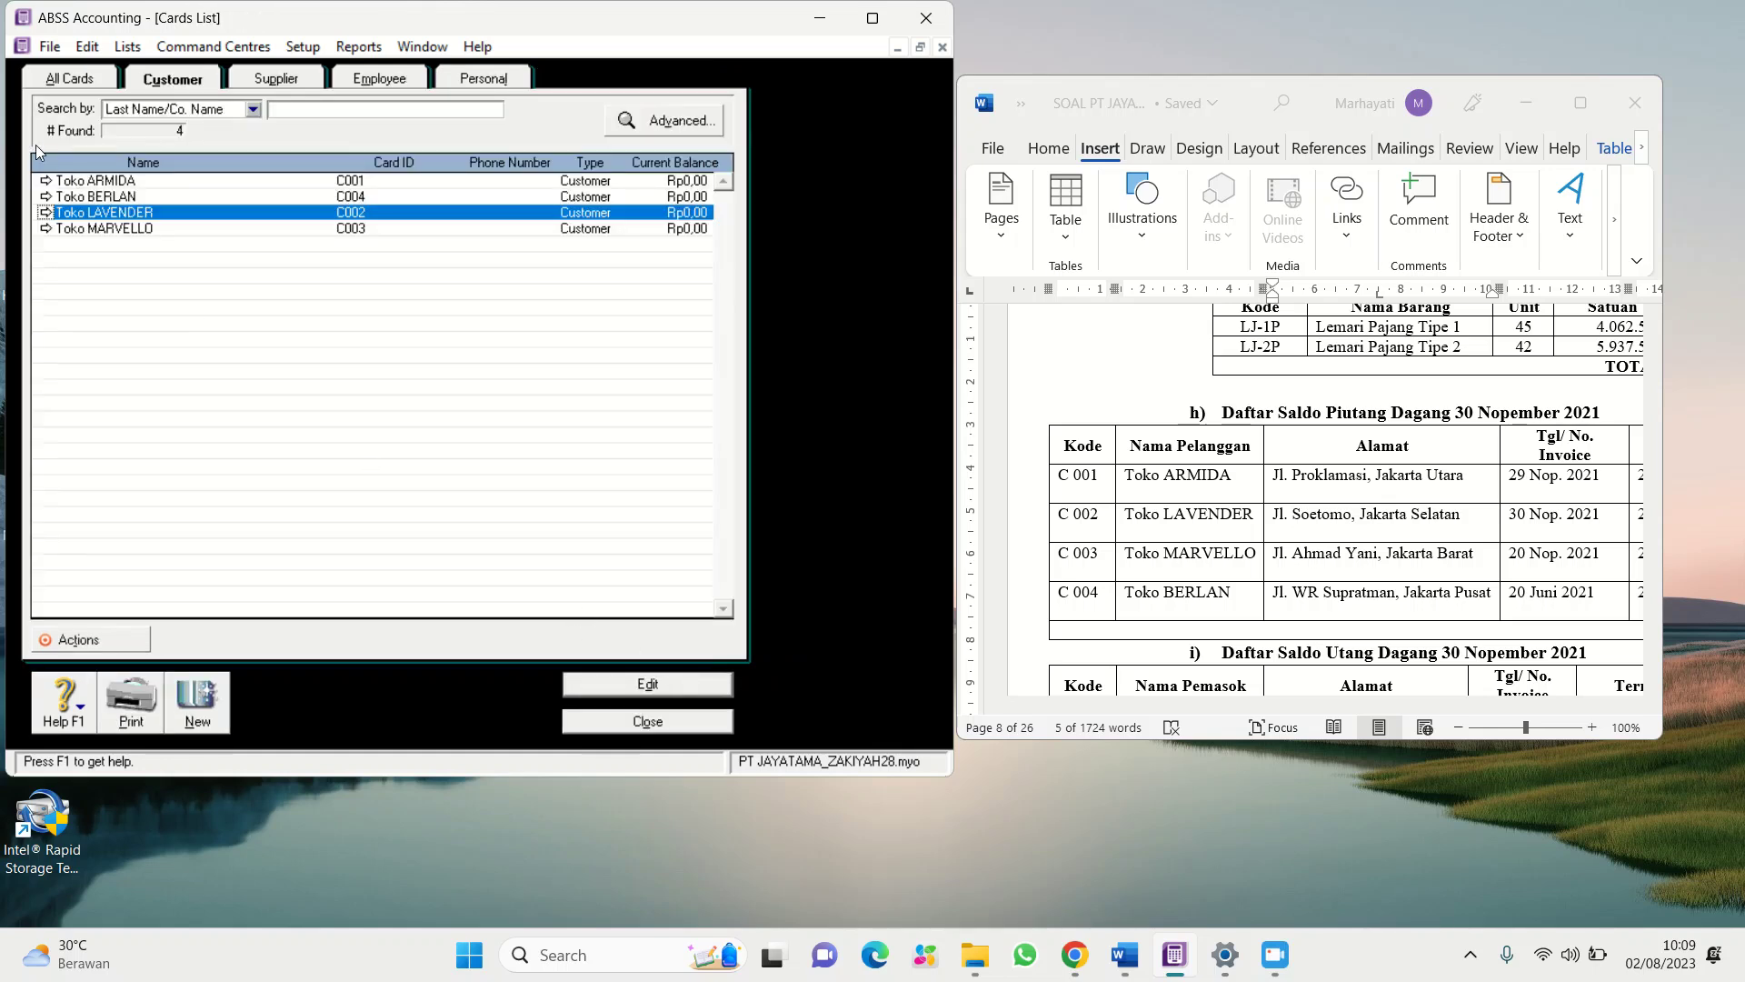
click(46, 230)
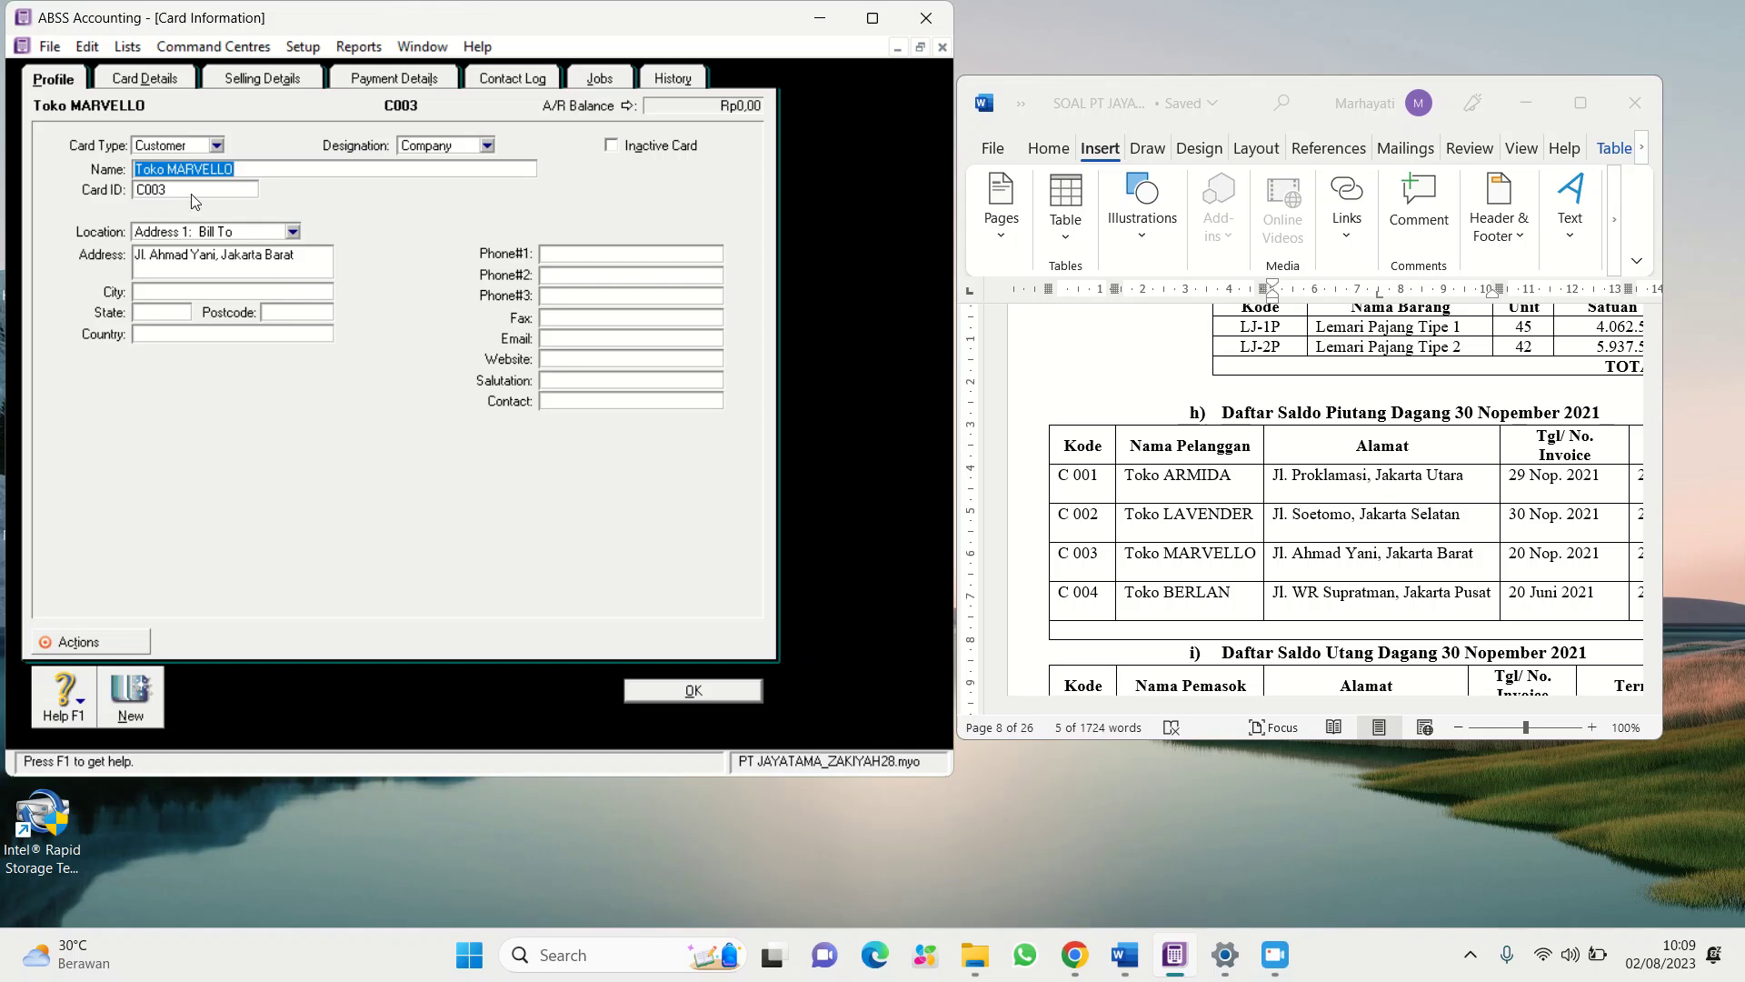
click(675, 692)
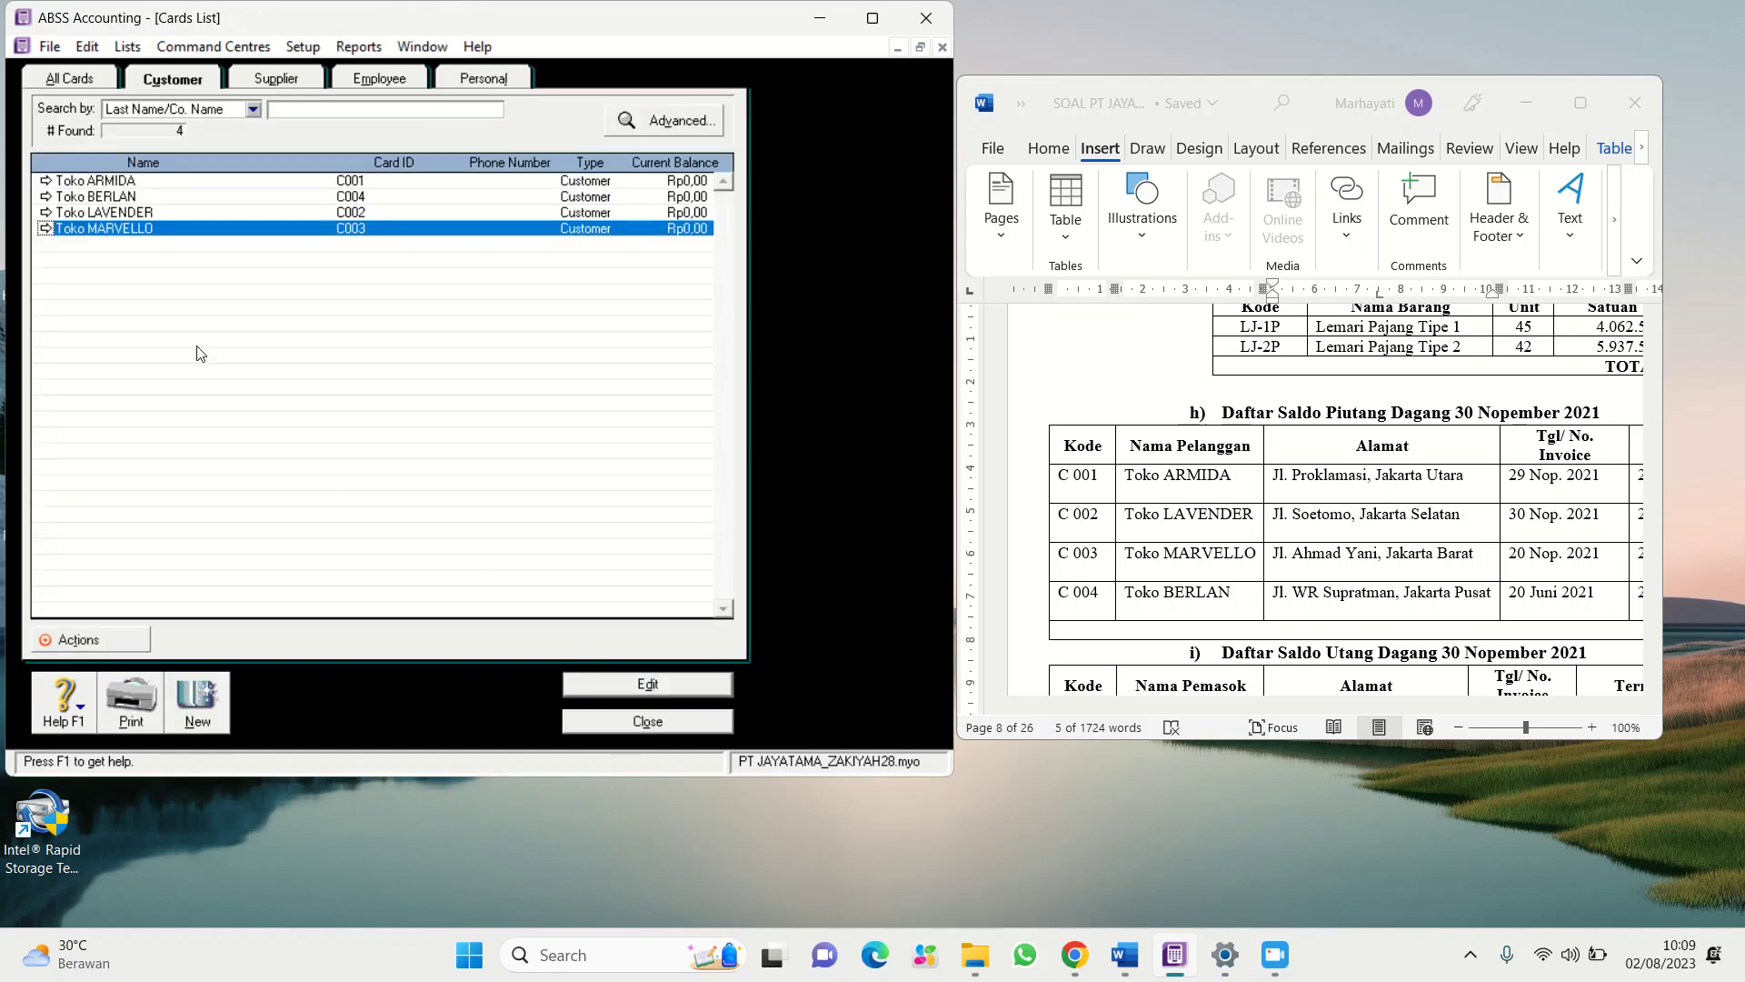
Review Toko BERLAN's saved profile and selling details, and close the card and the cards list
click(45, 197)
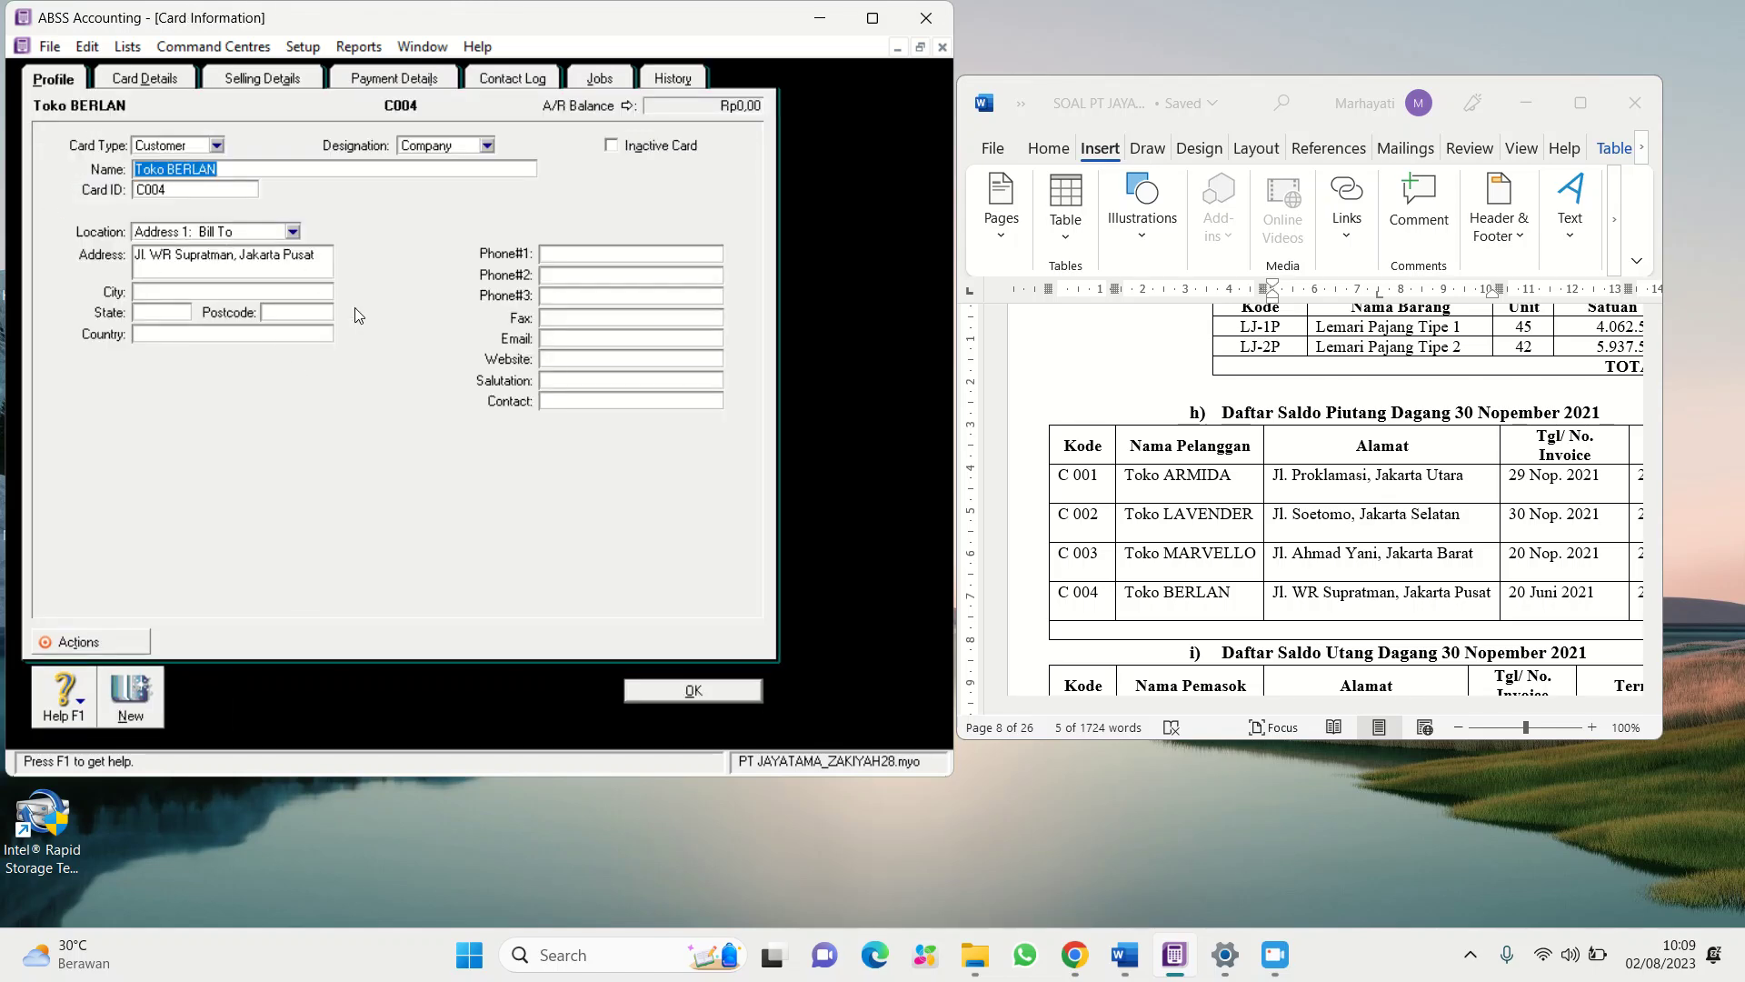
click(260, 76)
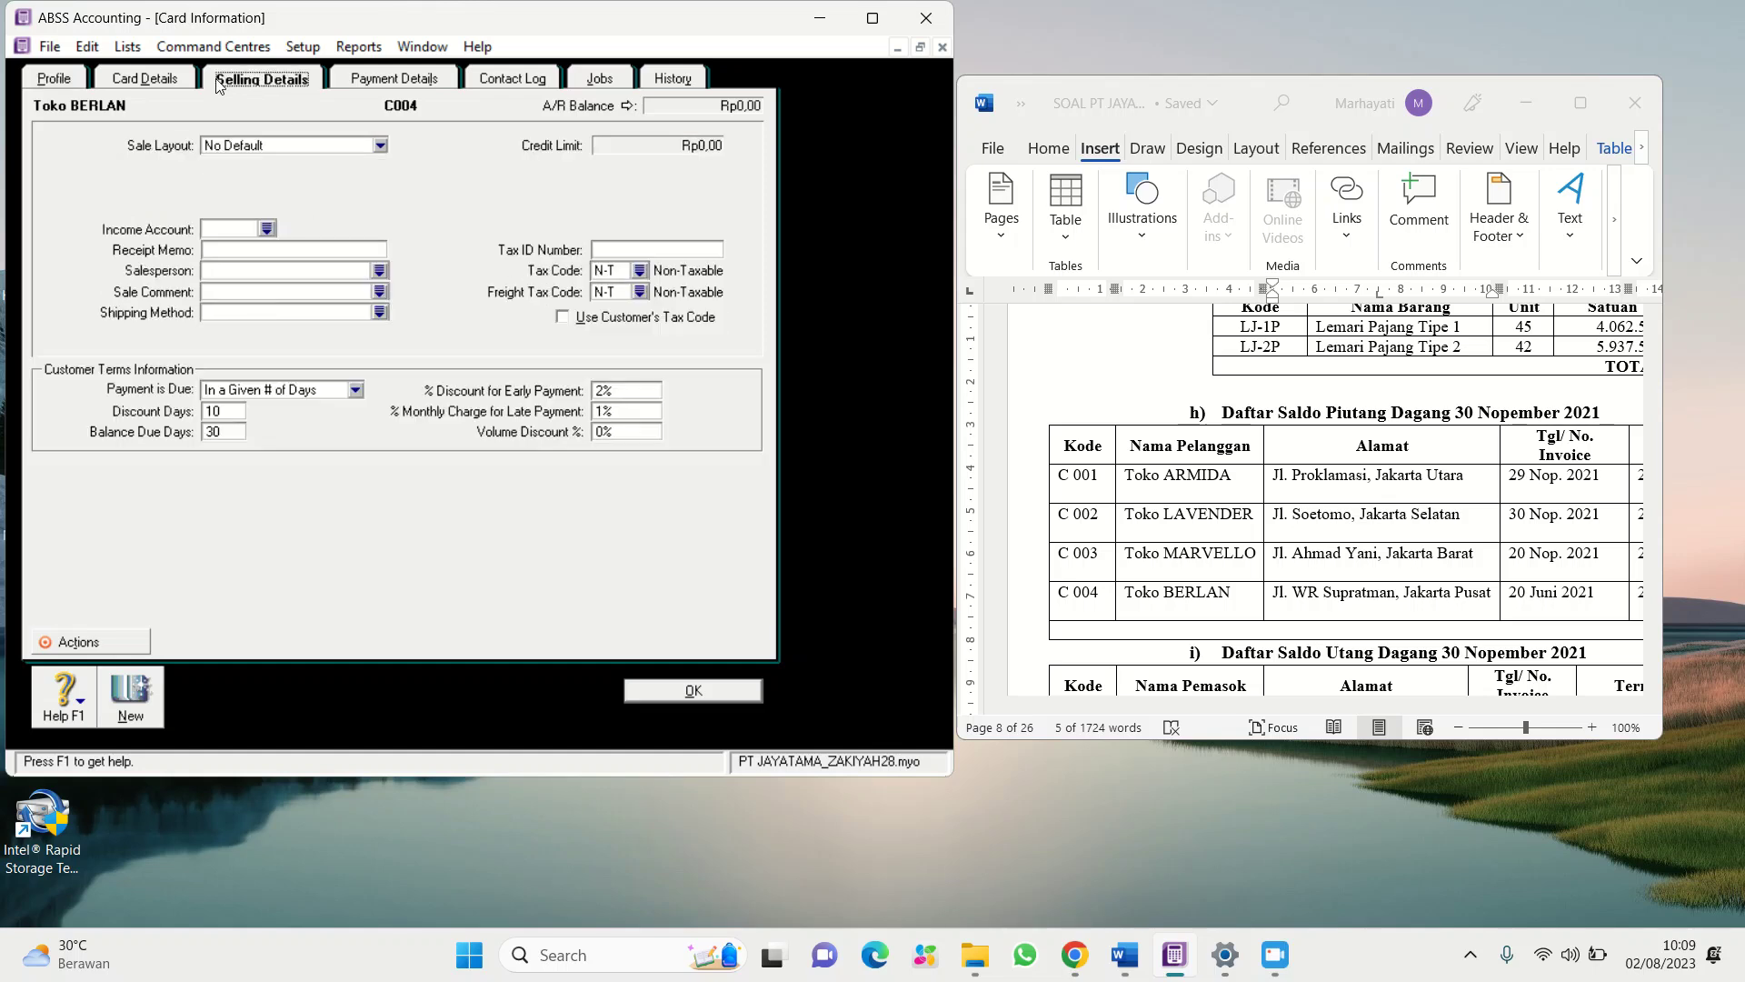
click(662, 692)
click(674, 722)
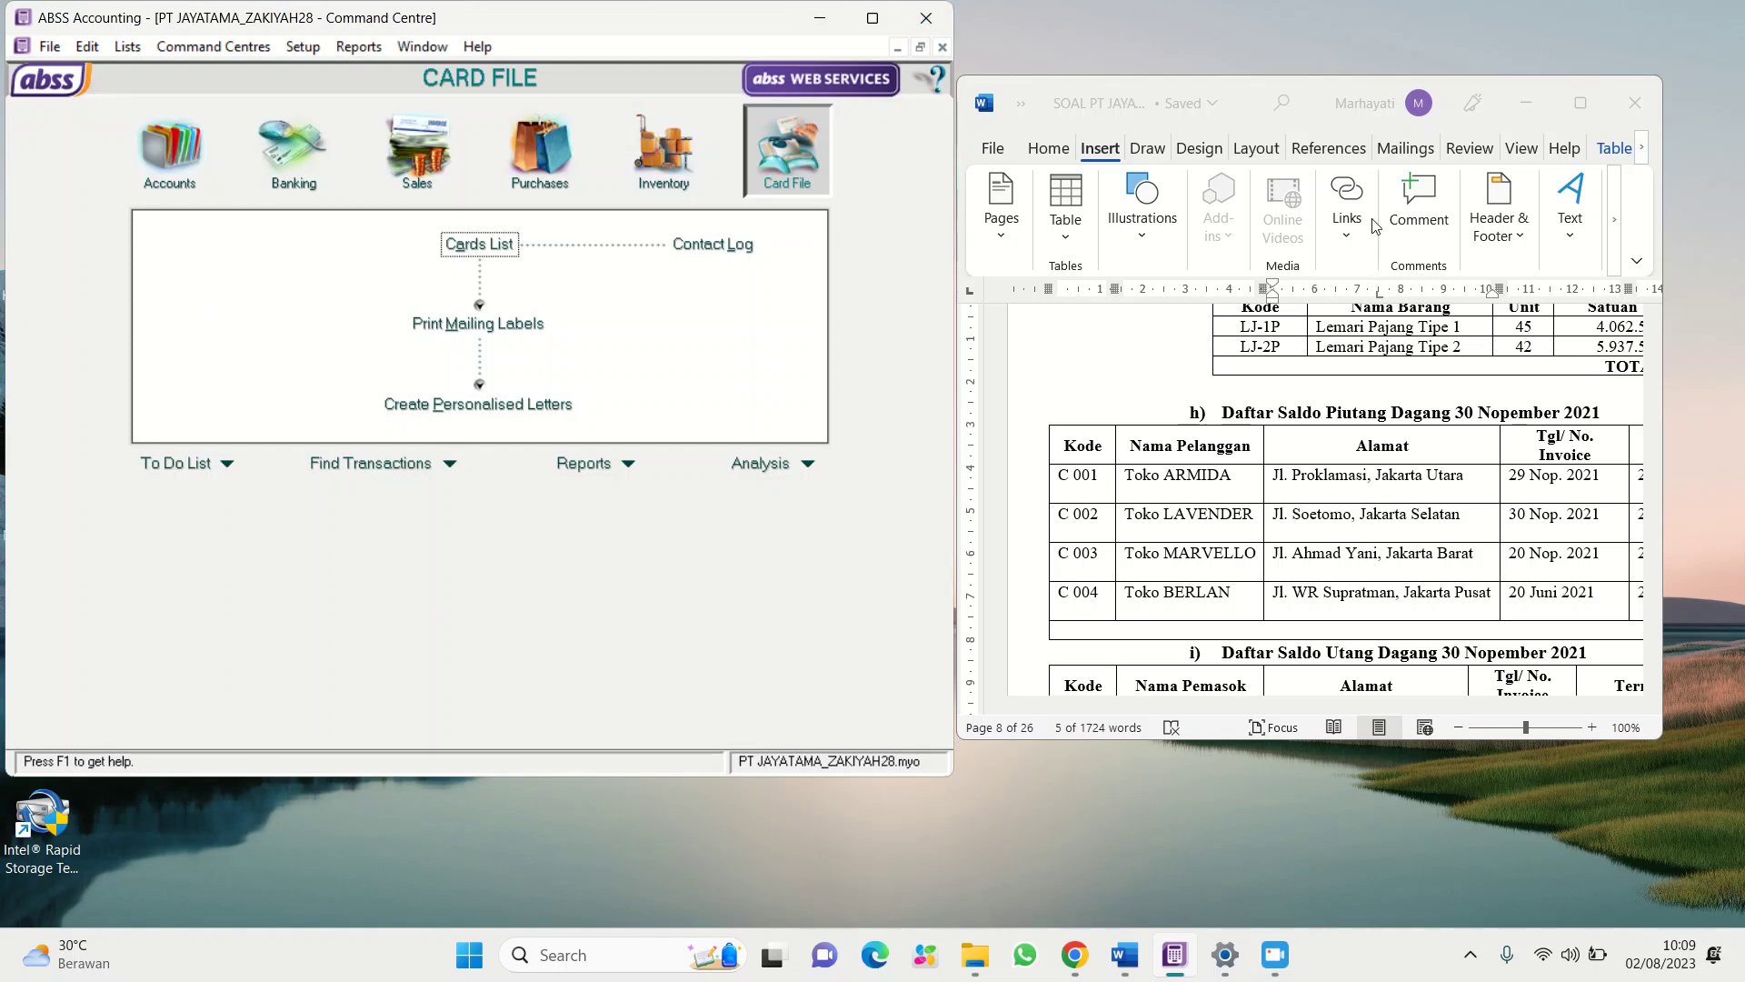
Create a new supplier card from the supplier cards list, entering S001 as its name
scroll(1304, 515, down, 3)
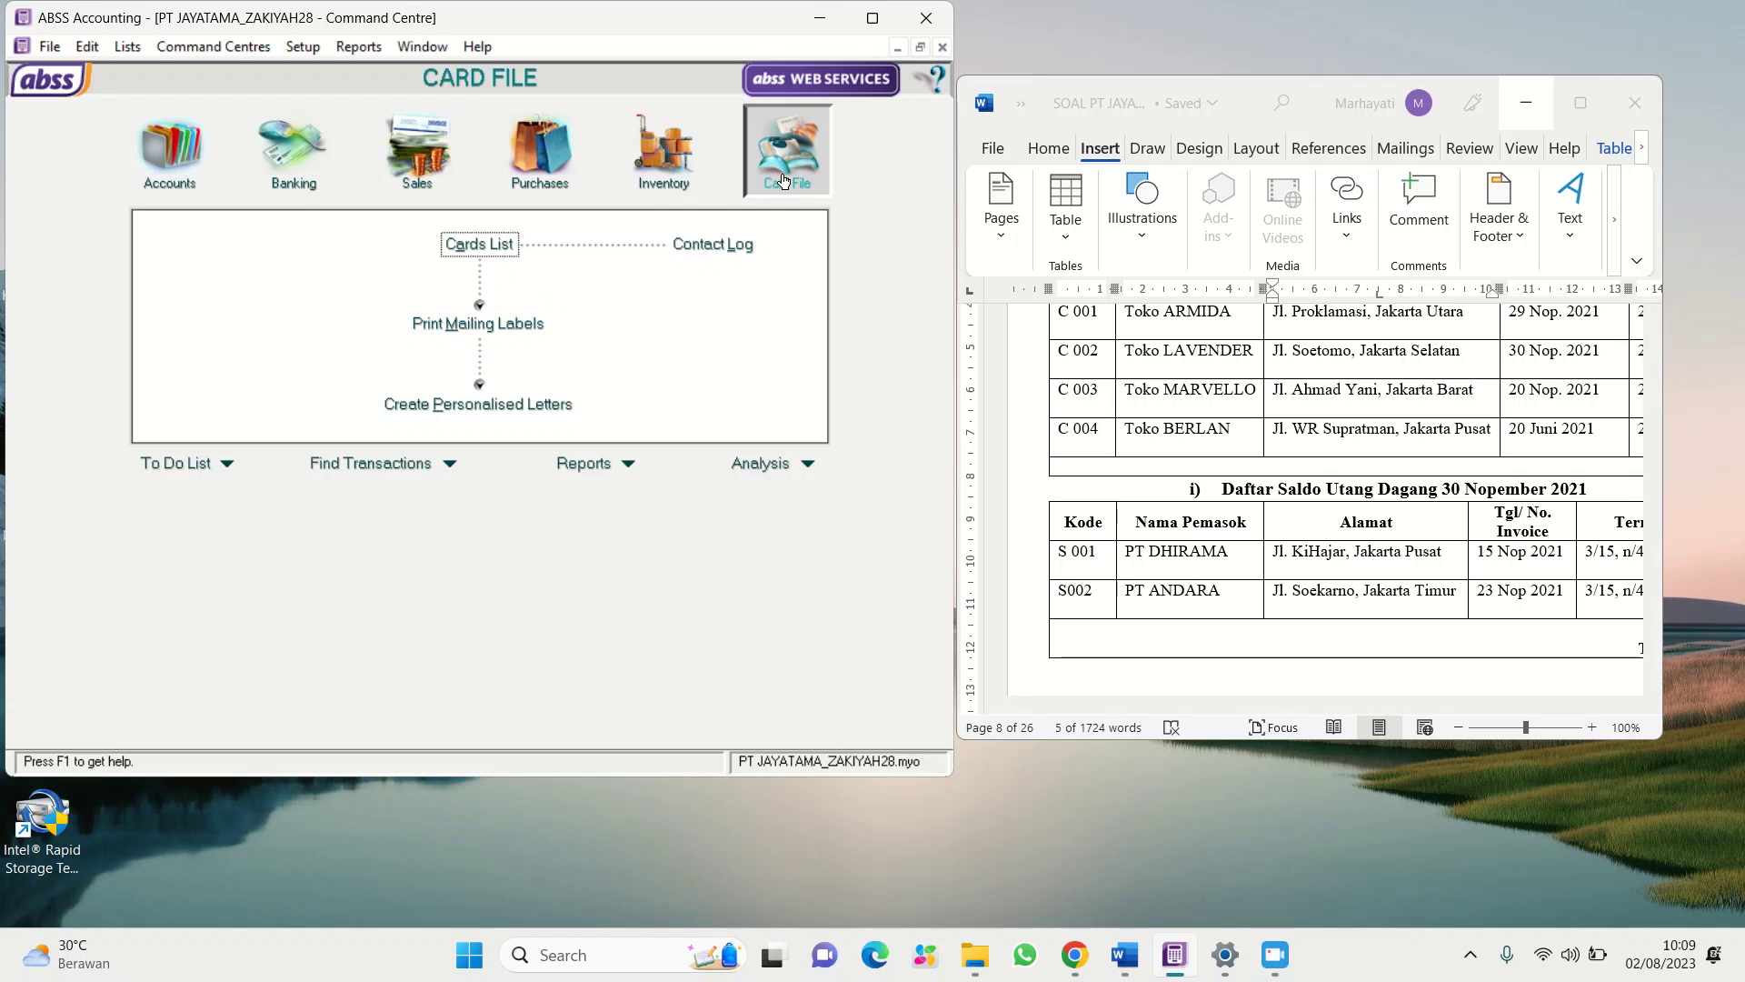
click(481, 247)
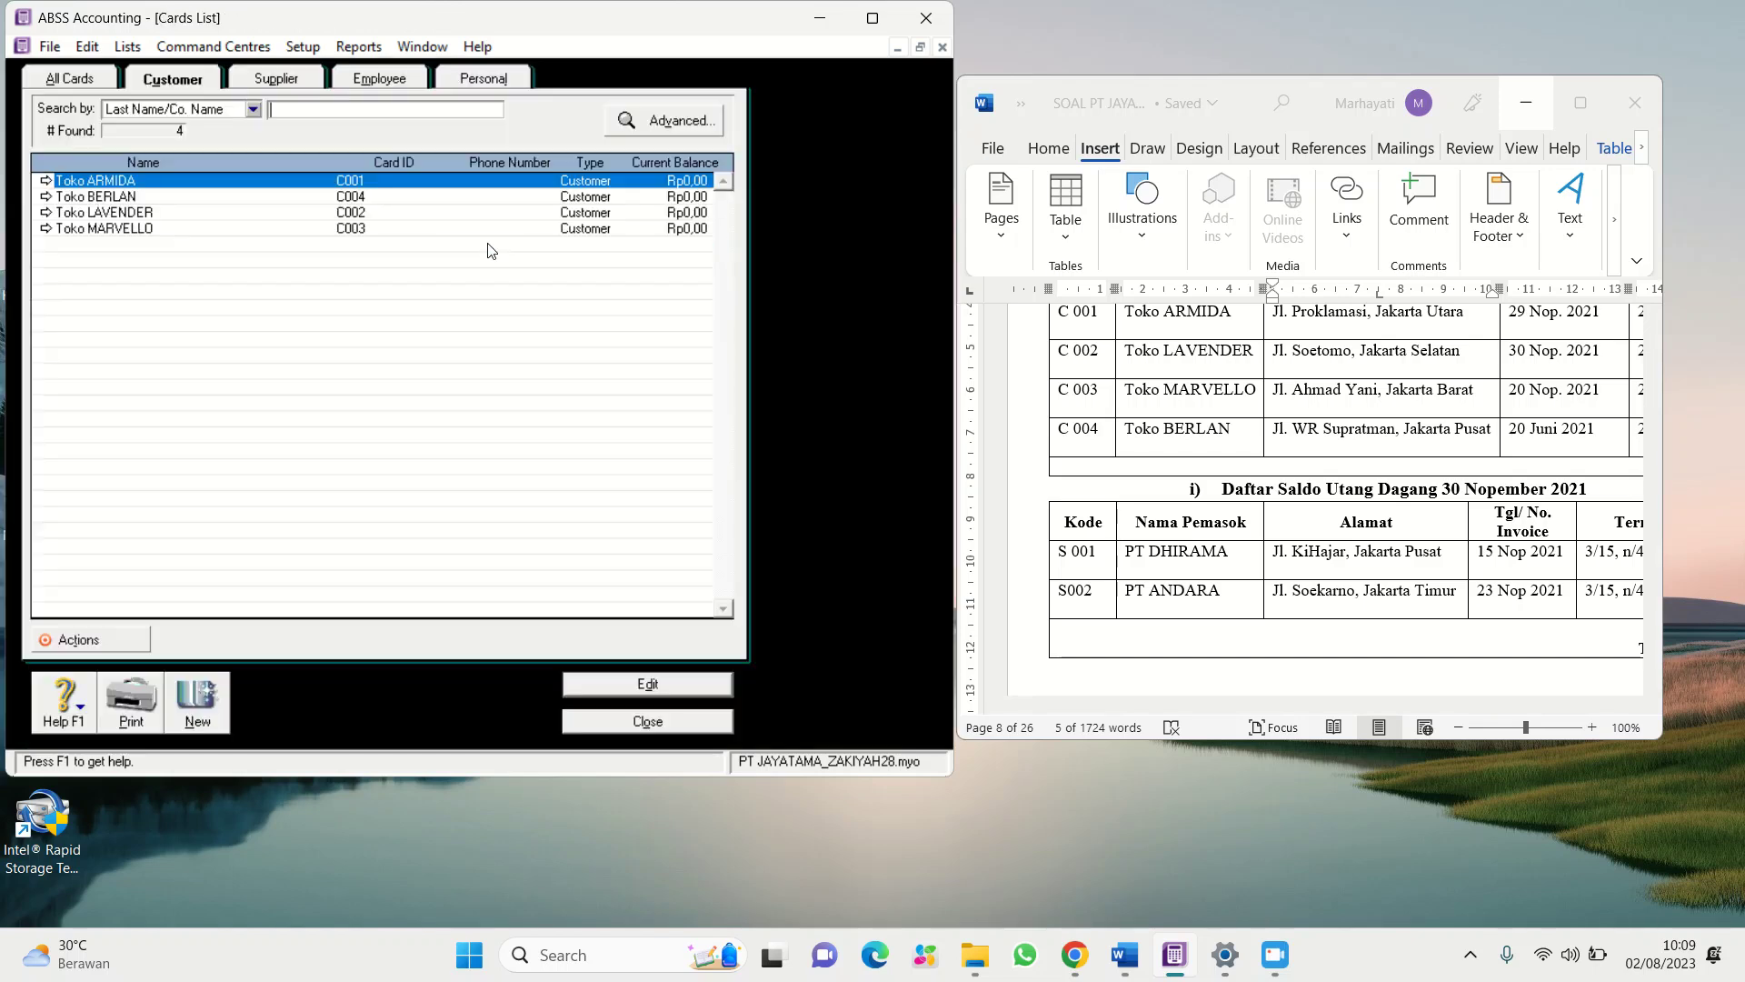
click(290, 78)
click(197, 704)
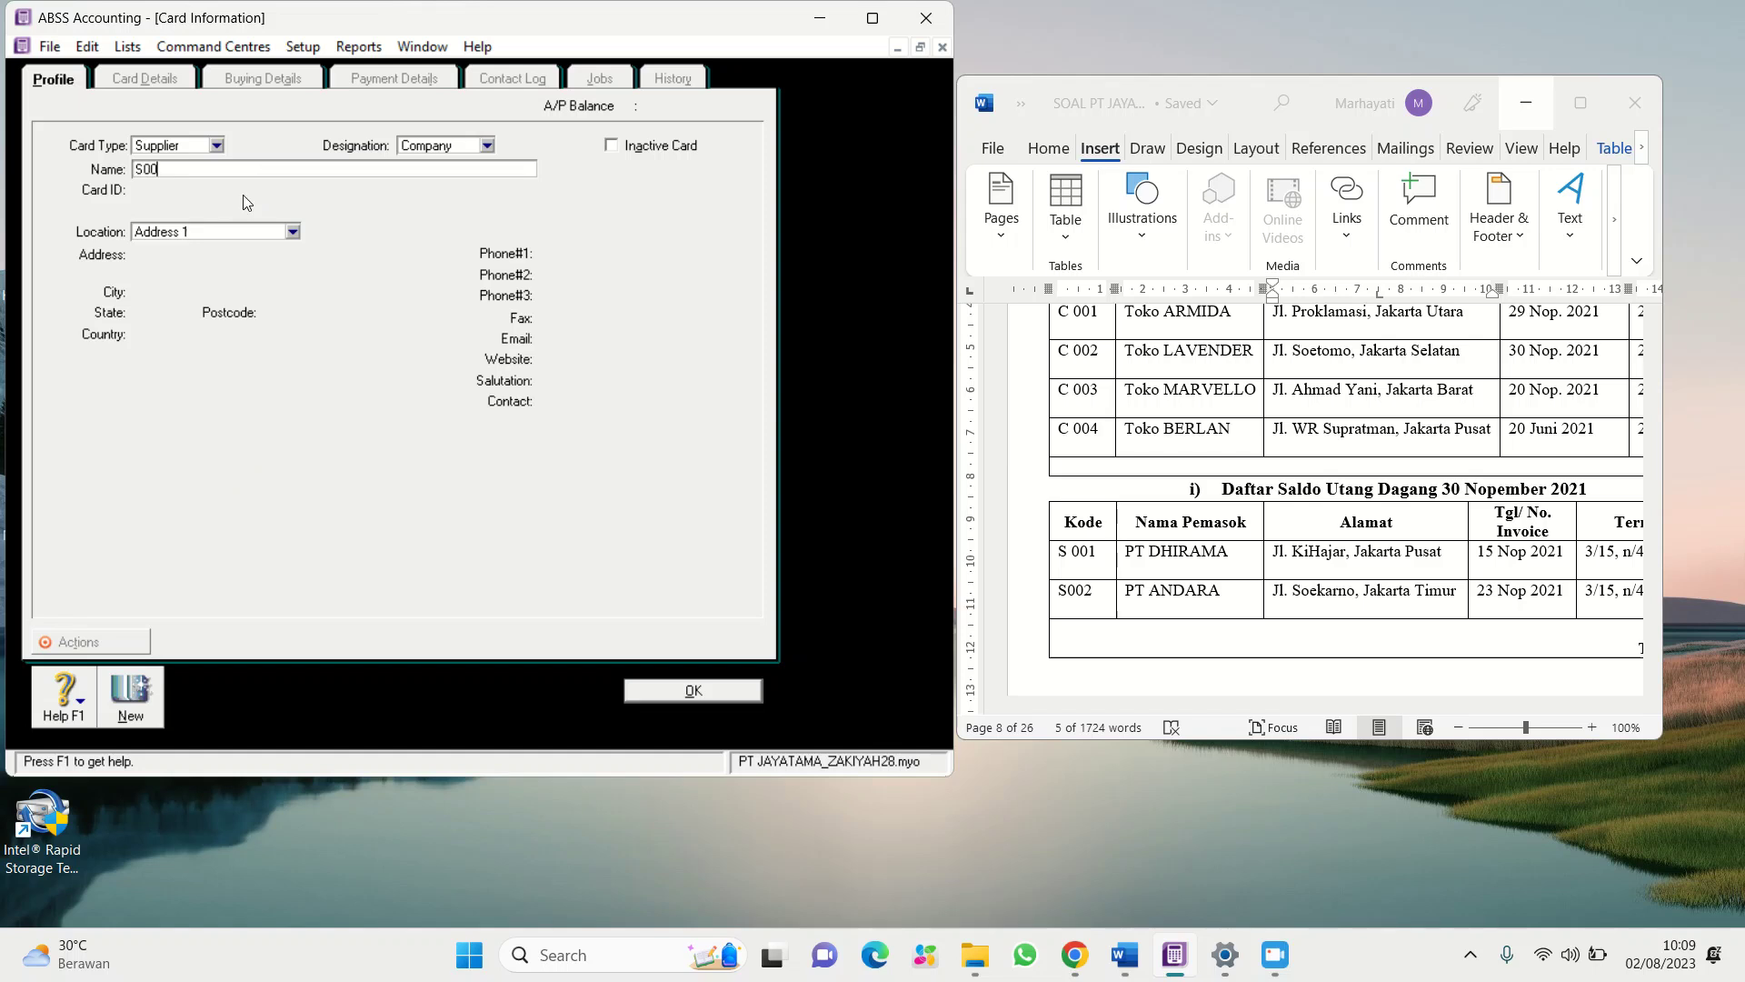
key(Tab)
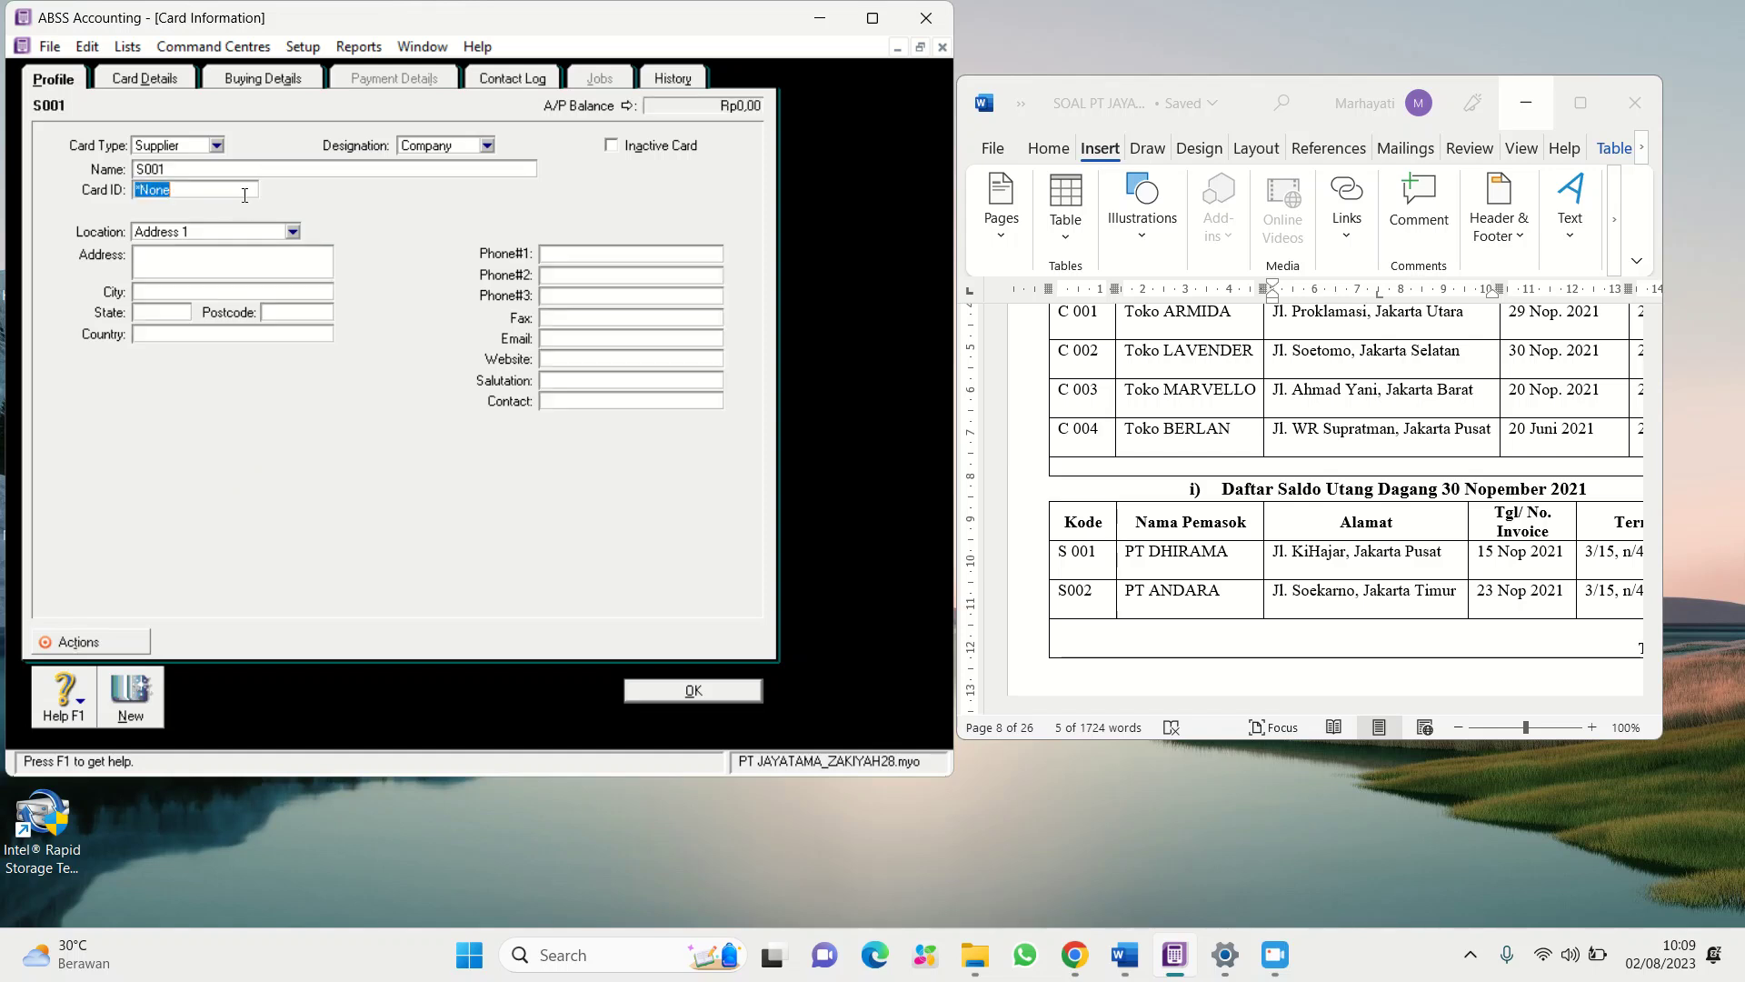
Replace the supplier card's name with PT DHIRAMA copied from the payables table, and set its card ID to S001
click(204, 170)
click(1133, 557)
drag(1128, 553, 1227, 556)
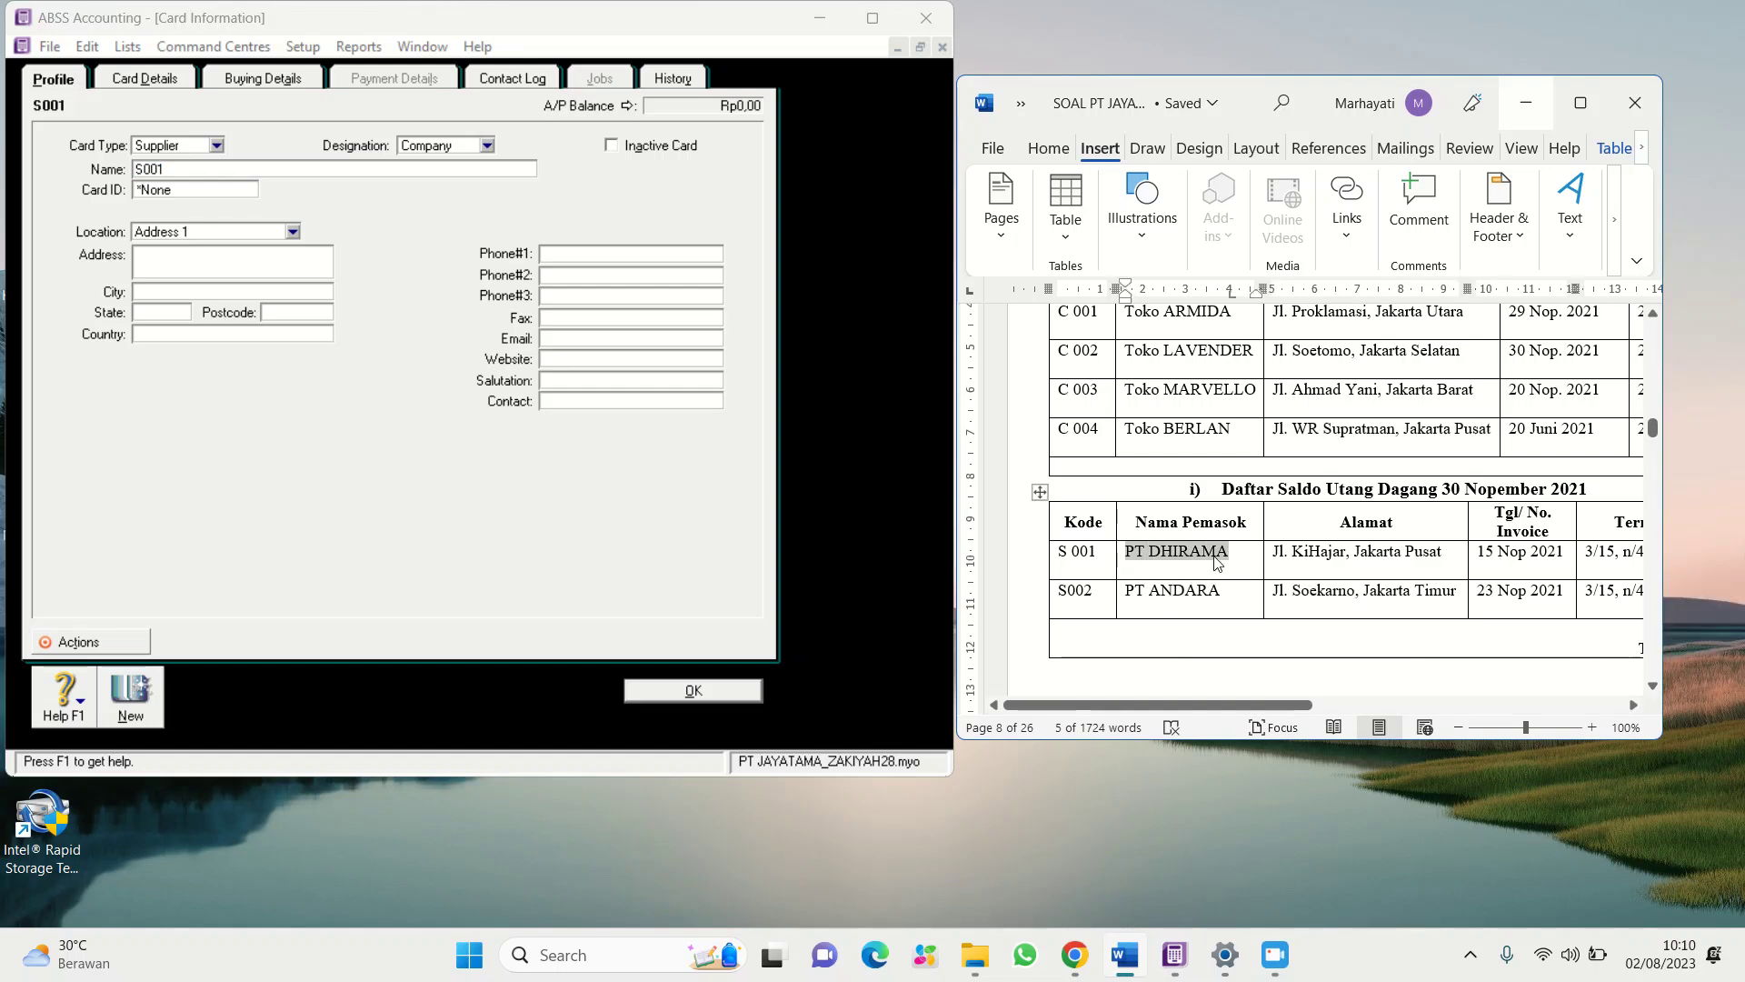
right_click(1217, 562)
click(1282, 426)
click(422, 226)
drag(244, 162, 102, 170)
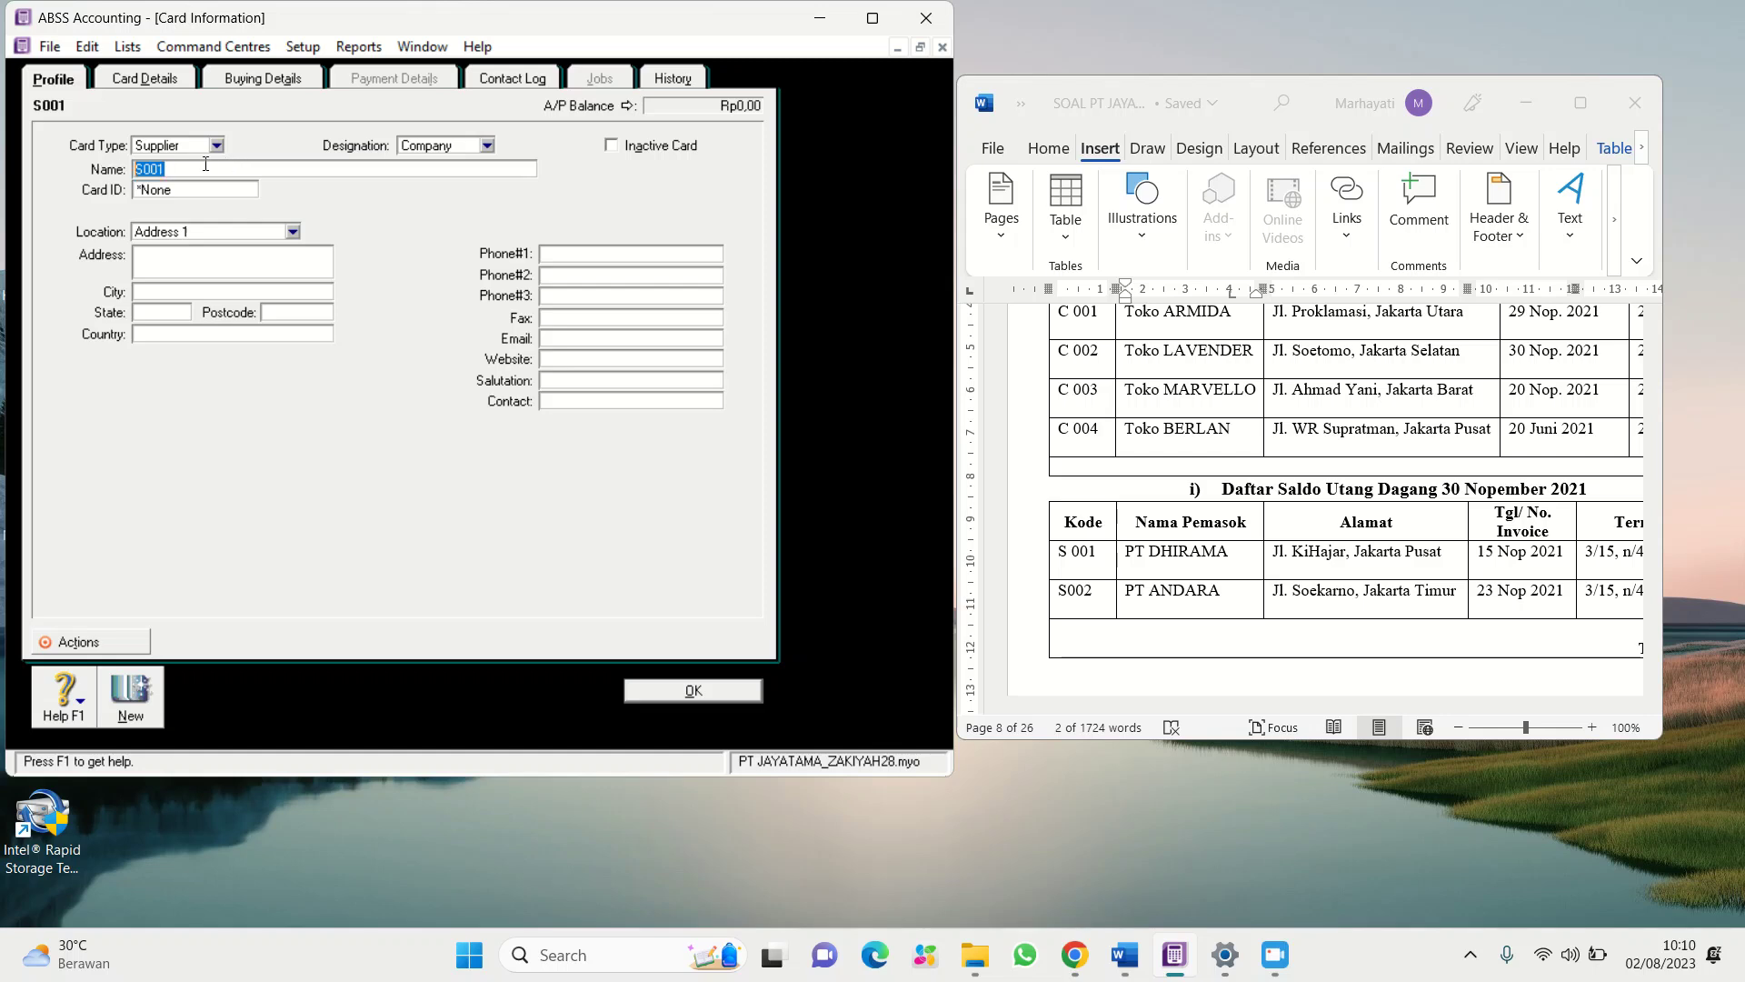
right_click(198, 171)
click(255, 265)
click(188, 196)
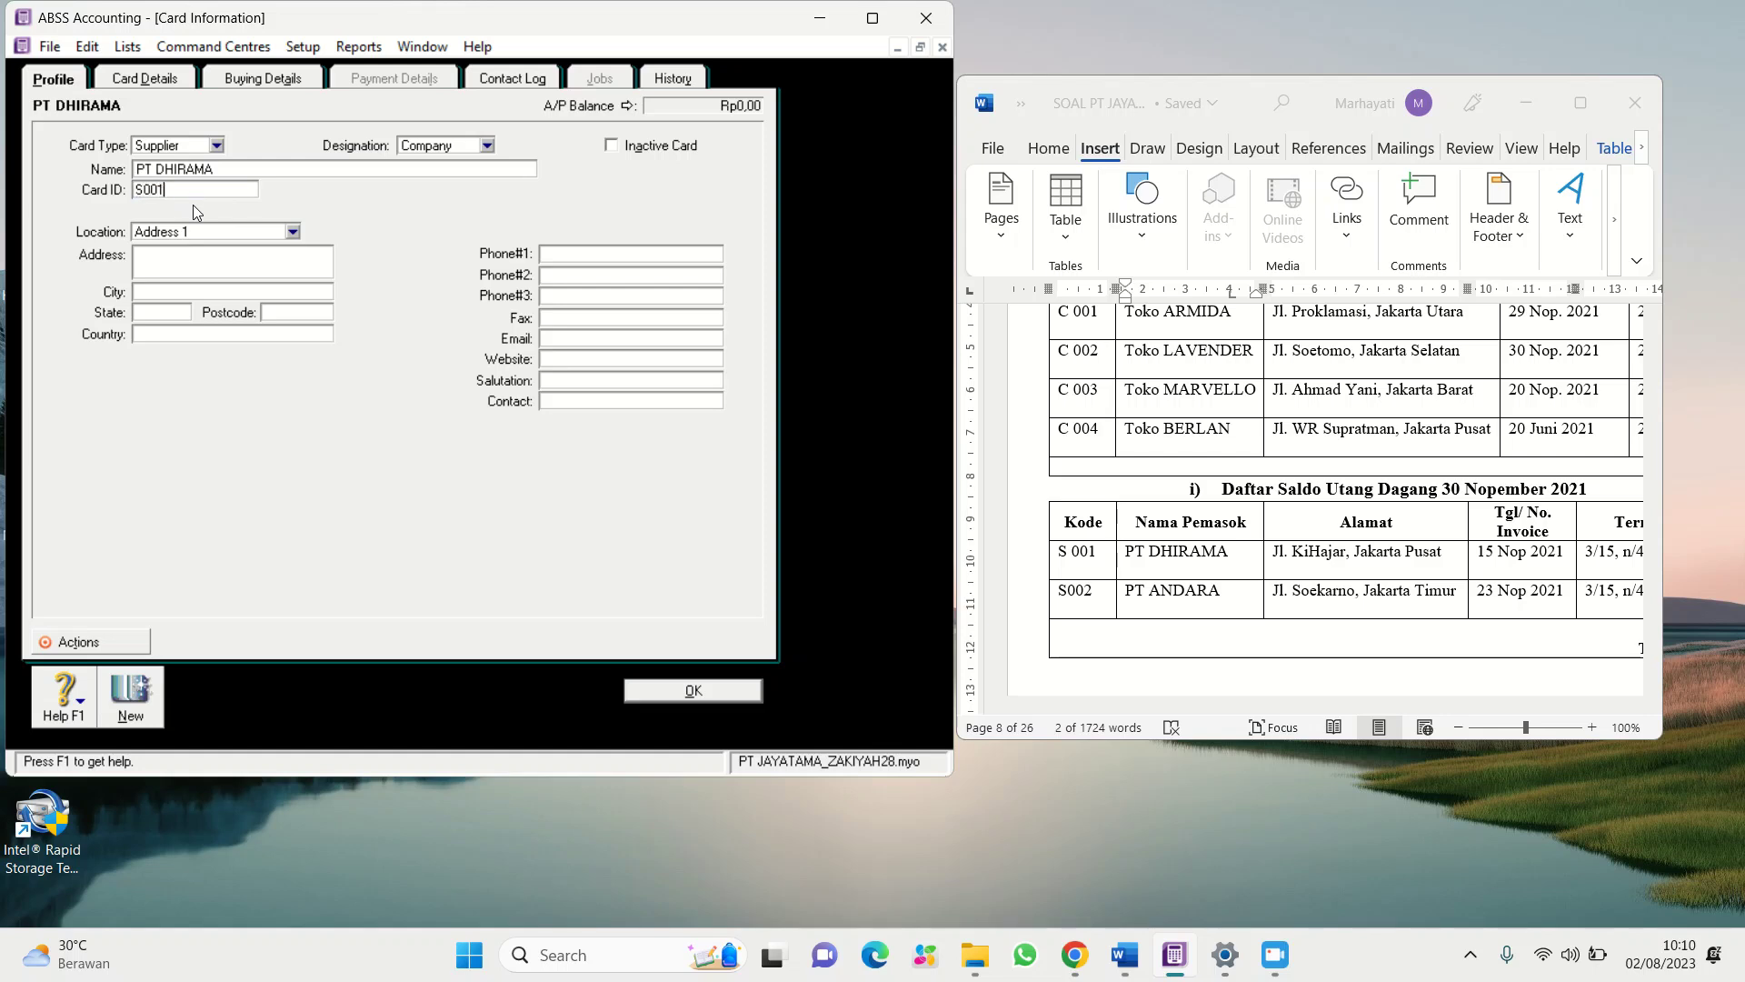
Copy PT DHIRAMA's address from the payables table into the card's address field
click(178, 265)
click(1274, 552)
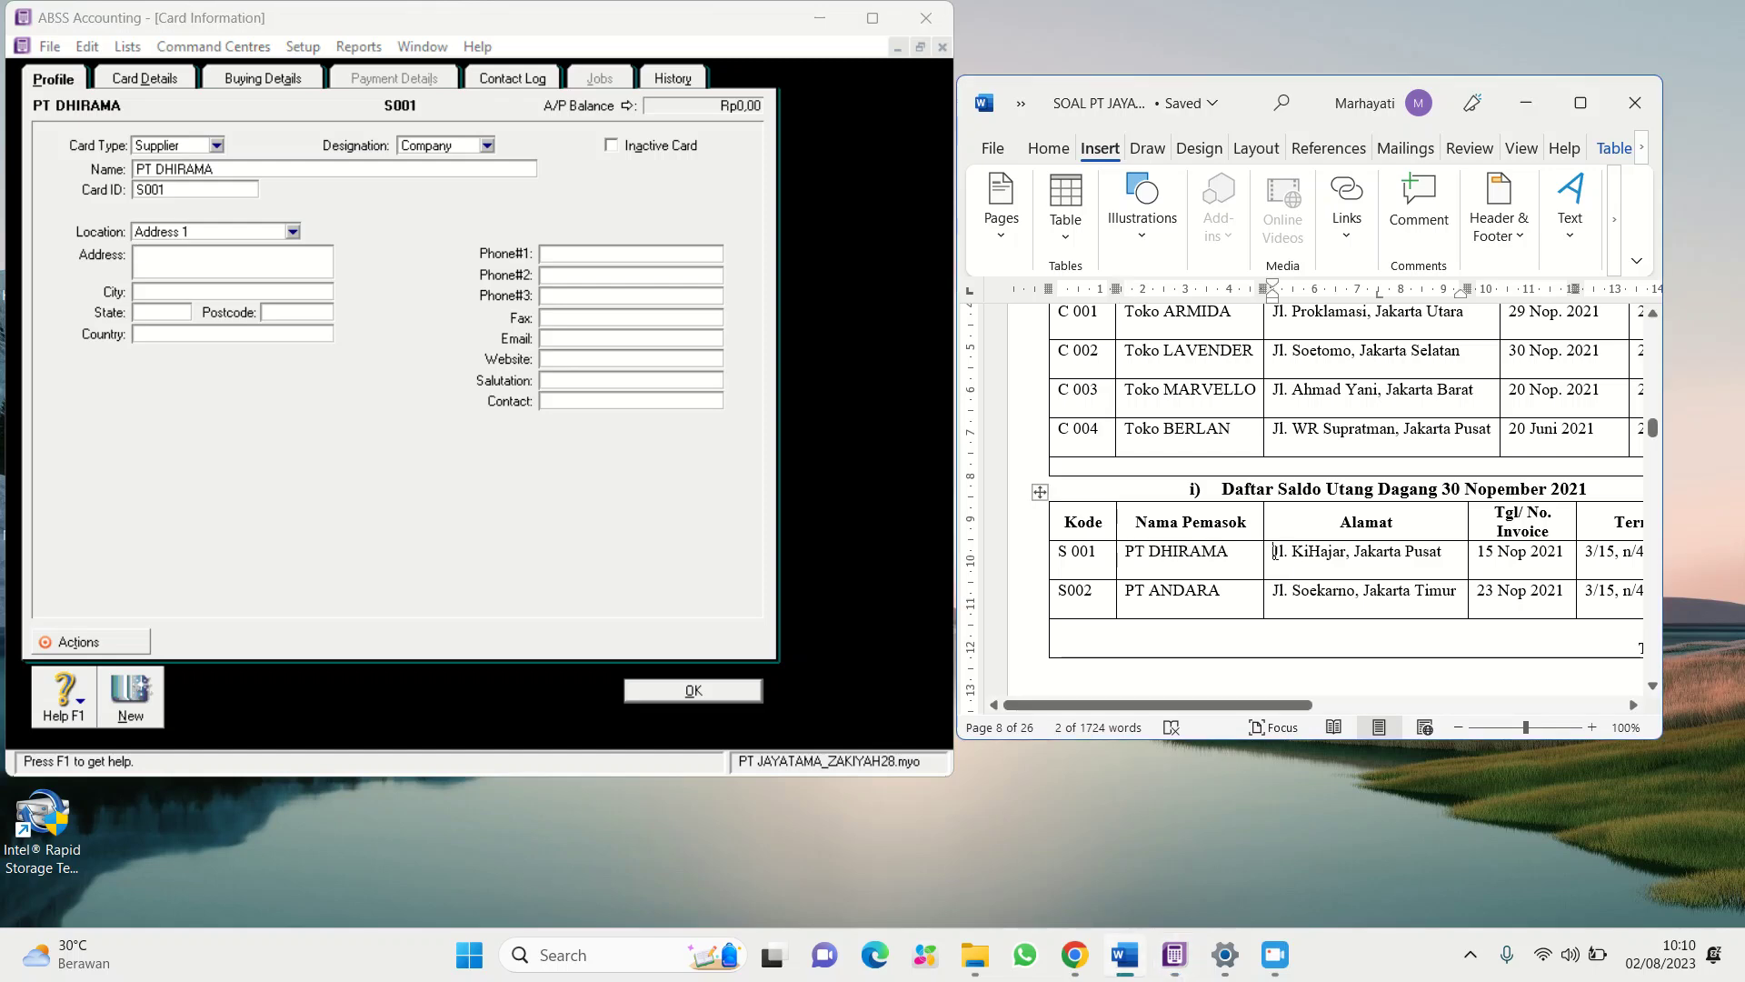
drag(1274, 552, 1427, 563)
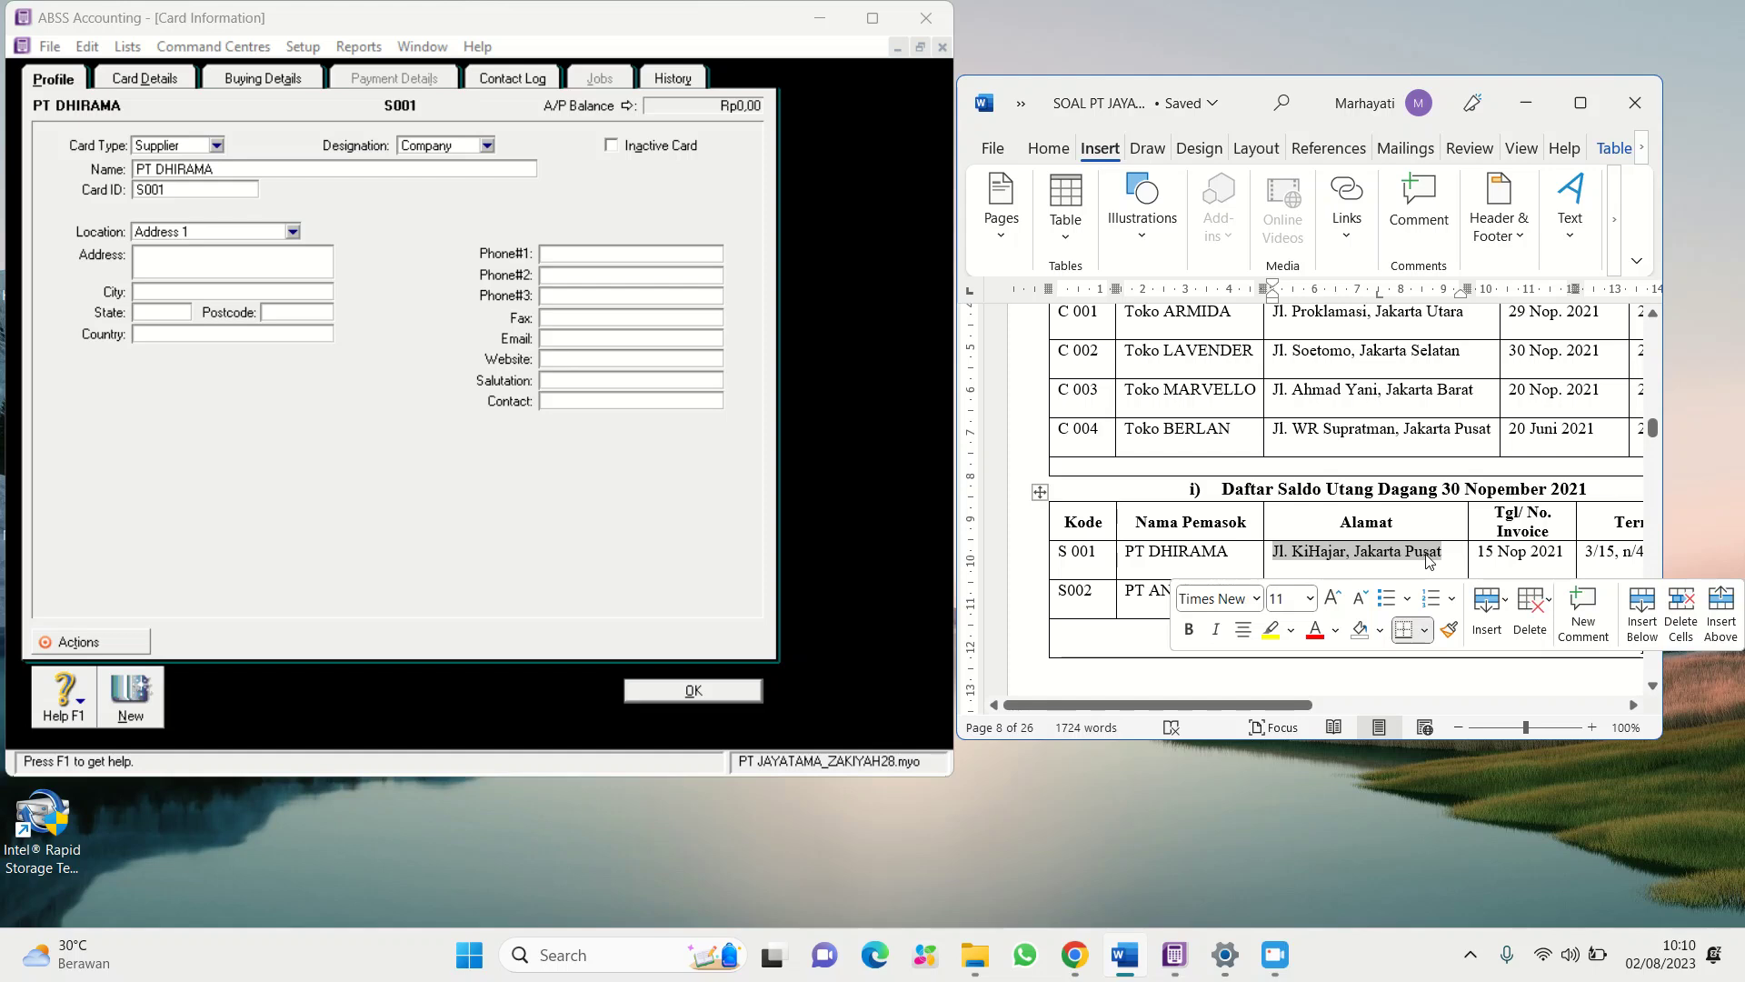
right_click(1428, 564)
click(1484, 431)
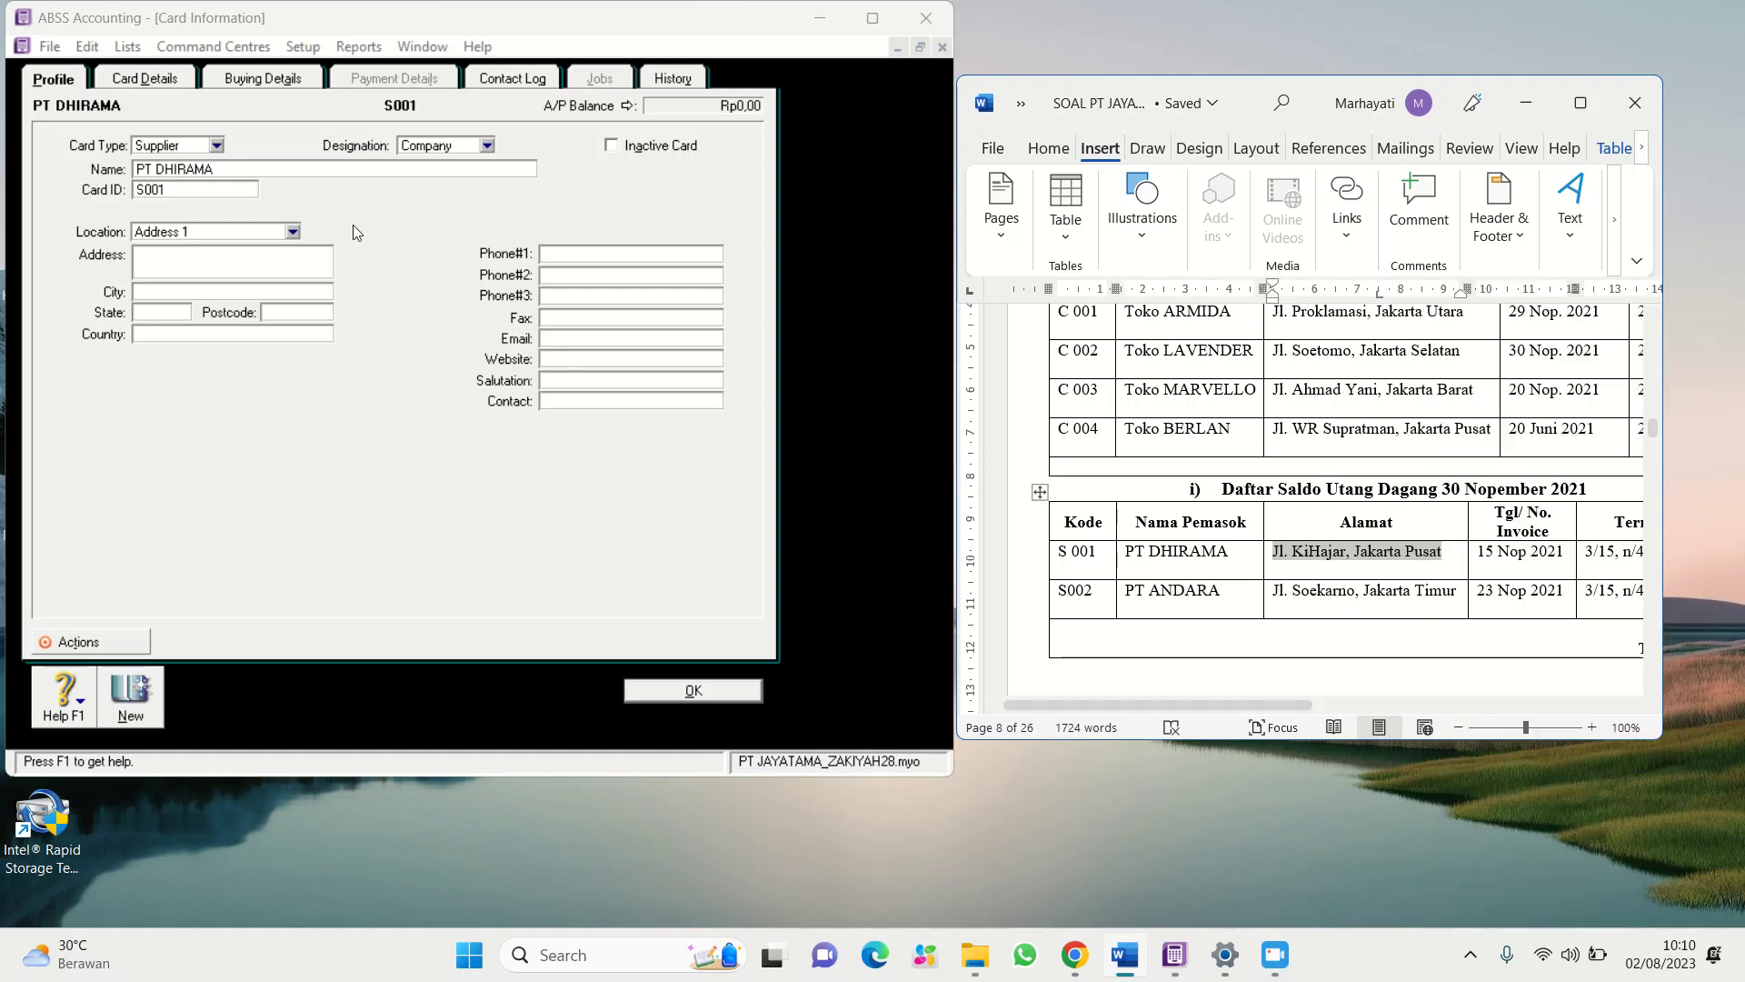
right_click(261, 263)
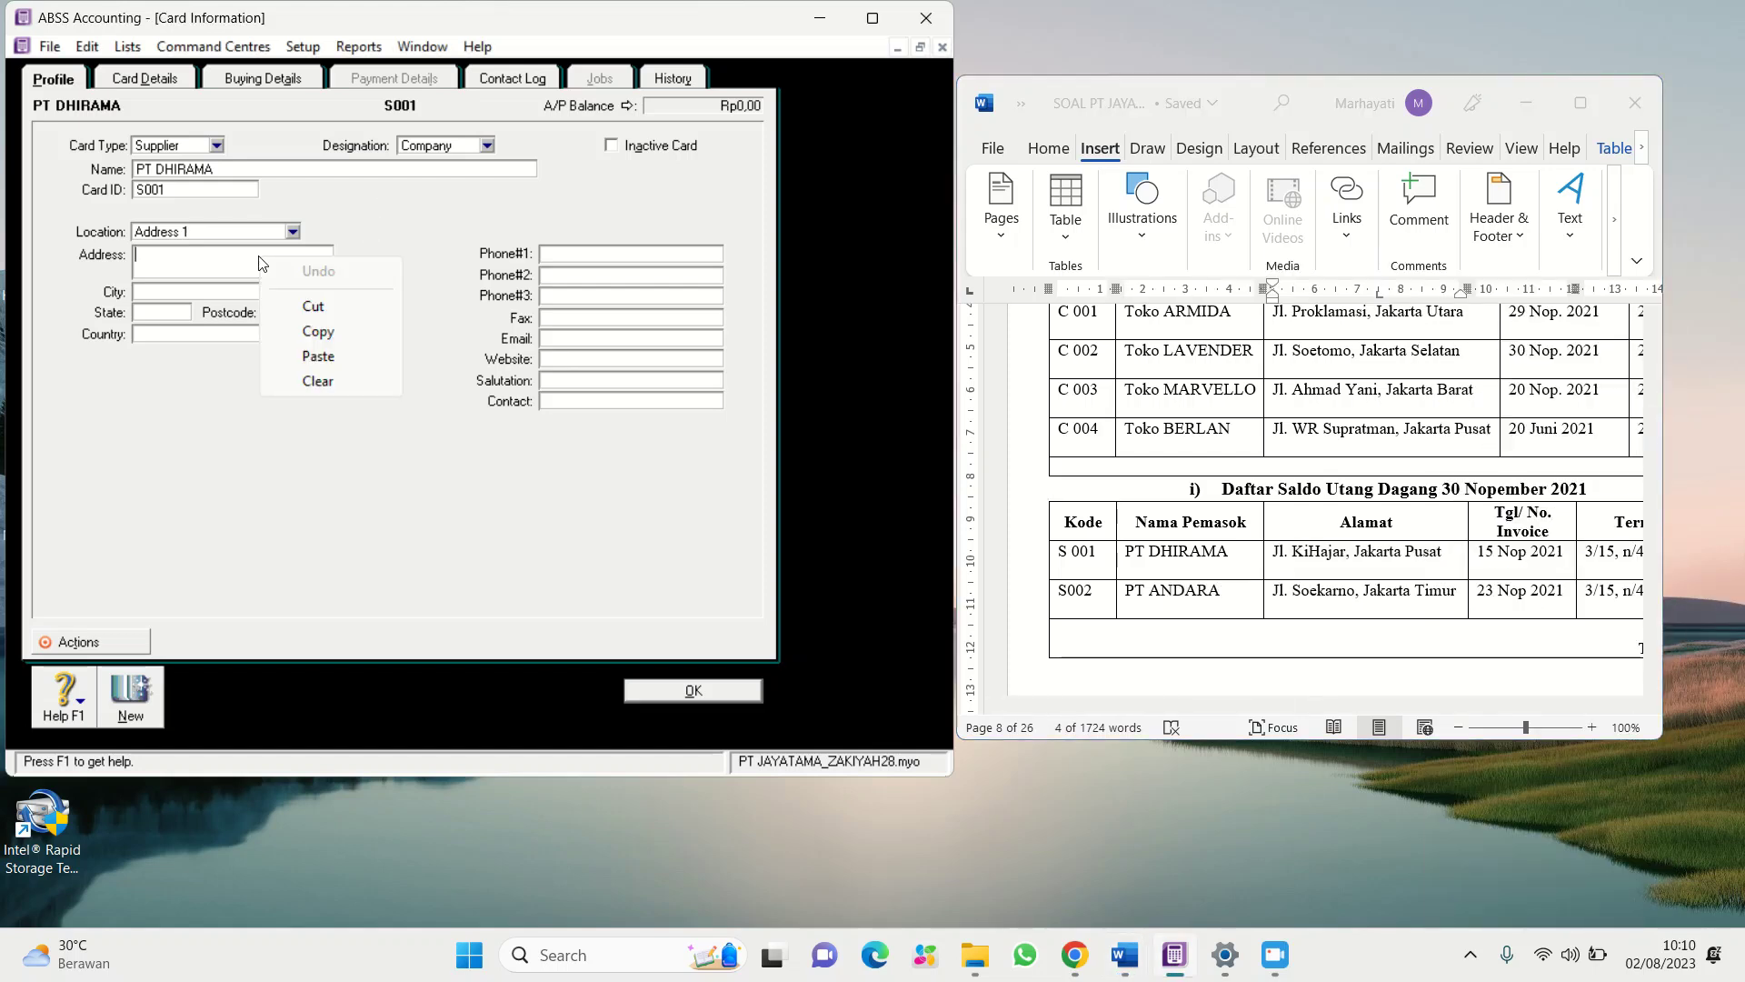
click(316, 355)
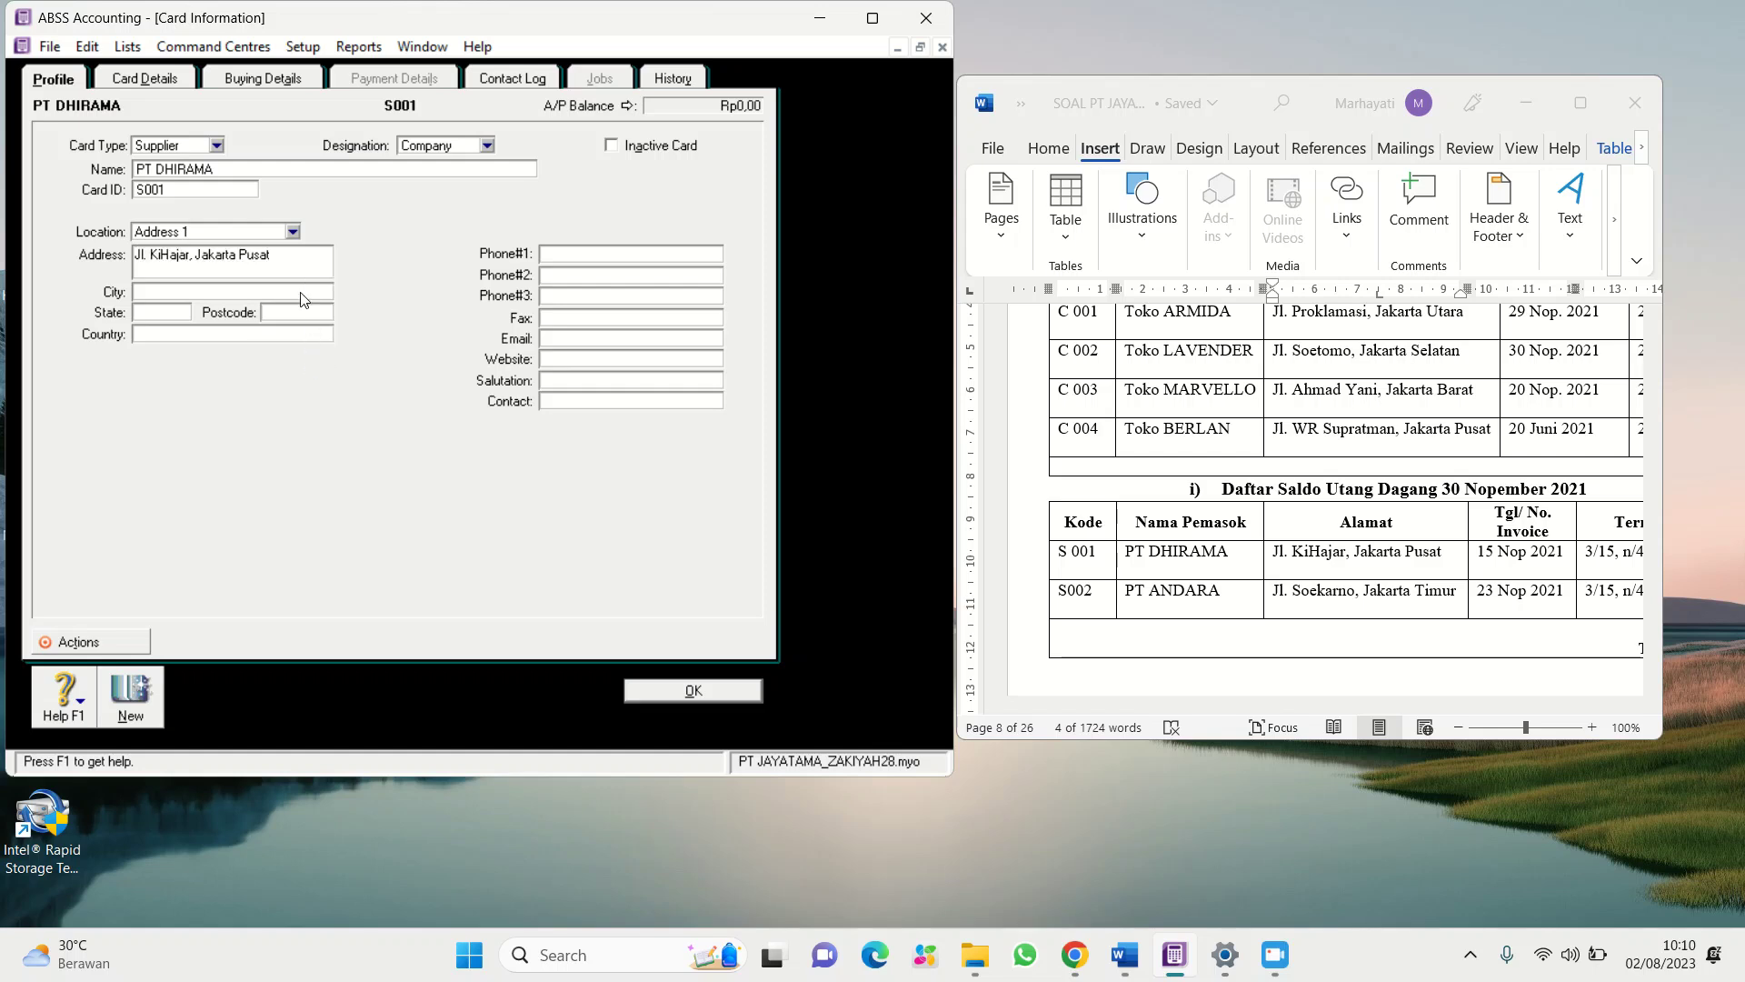
In PT DHIRAMA's buying details, set payment due to In a Given # of Days, with 15 discount days and 45 balance due days
click(251, 83)
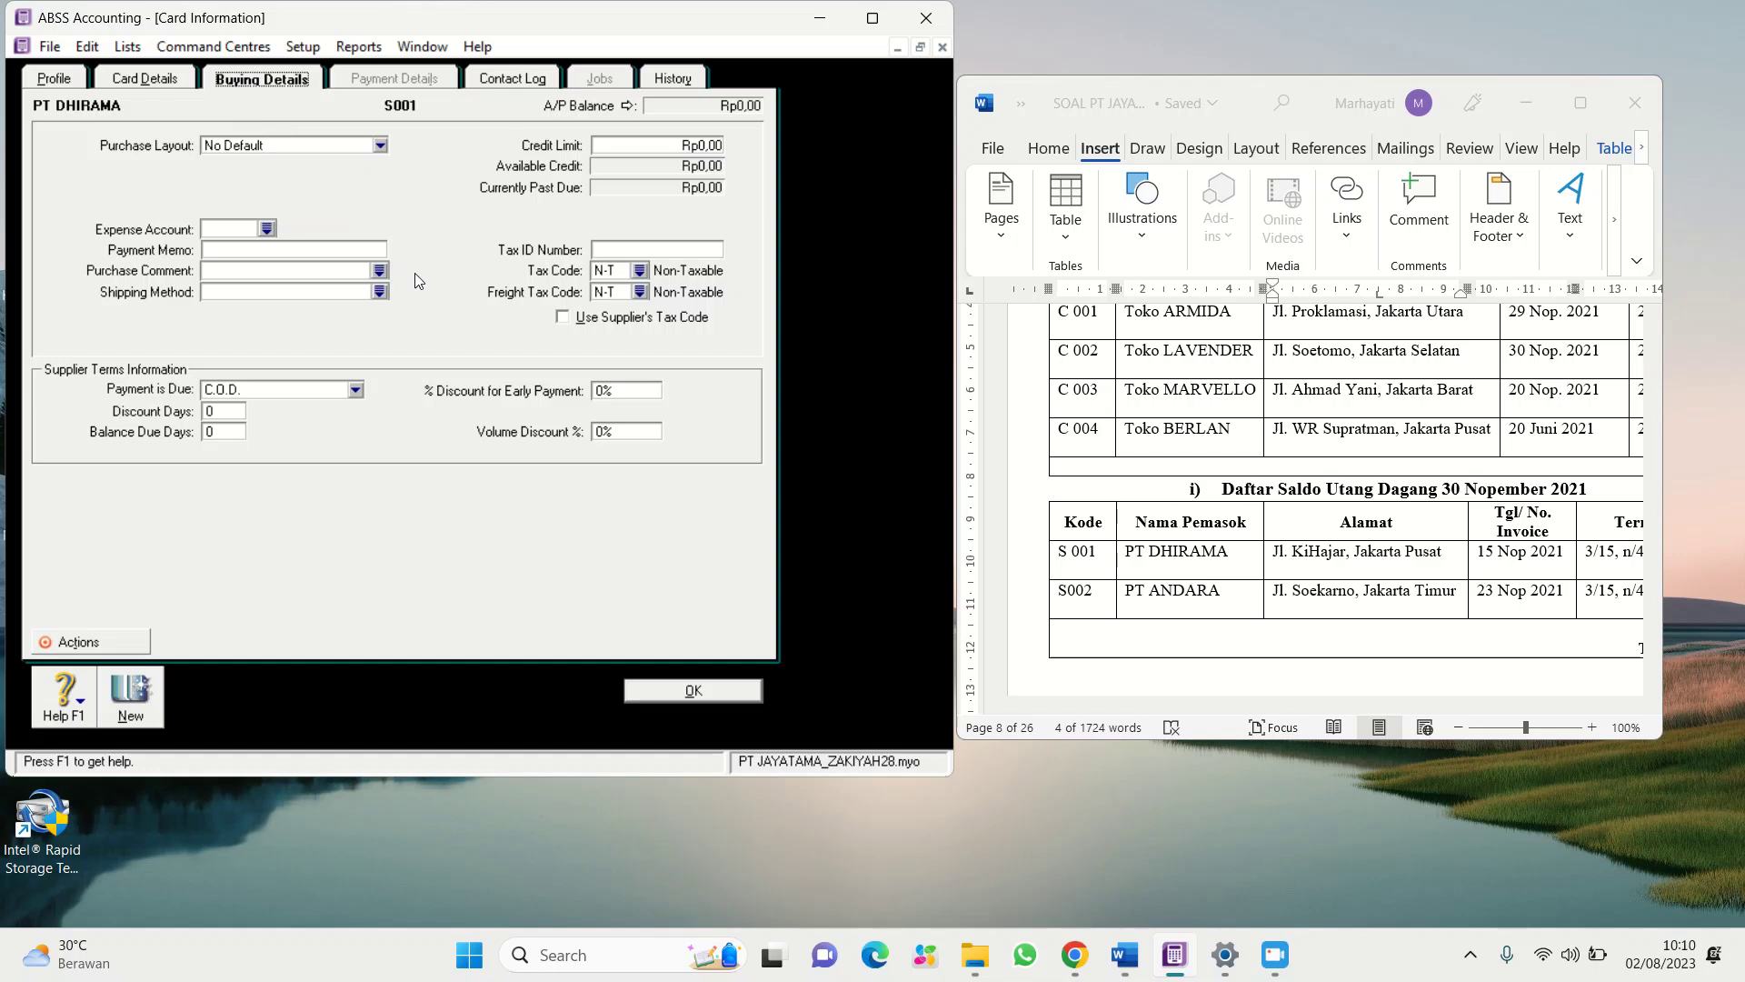
click(349, 389)
click(338, 440)
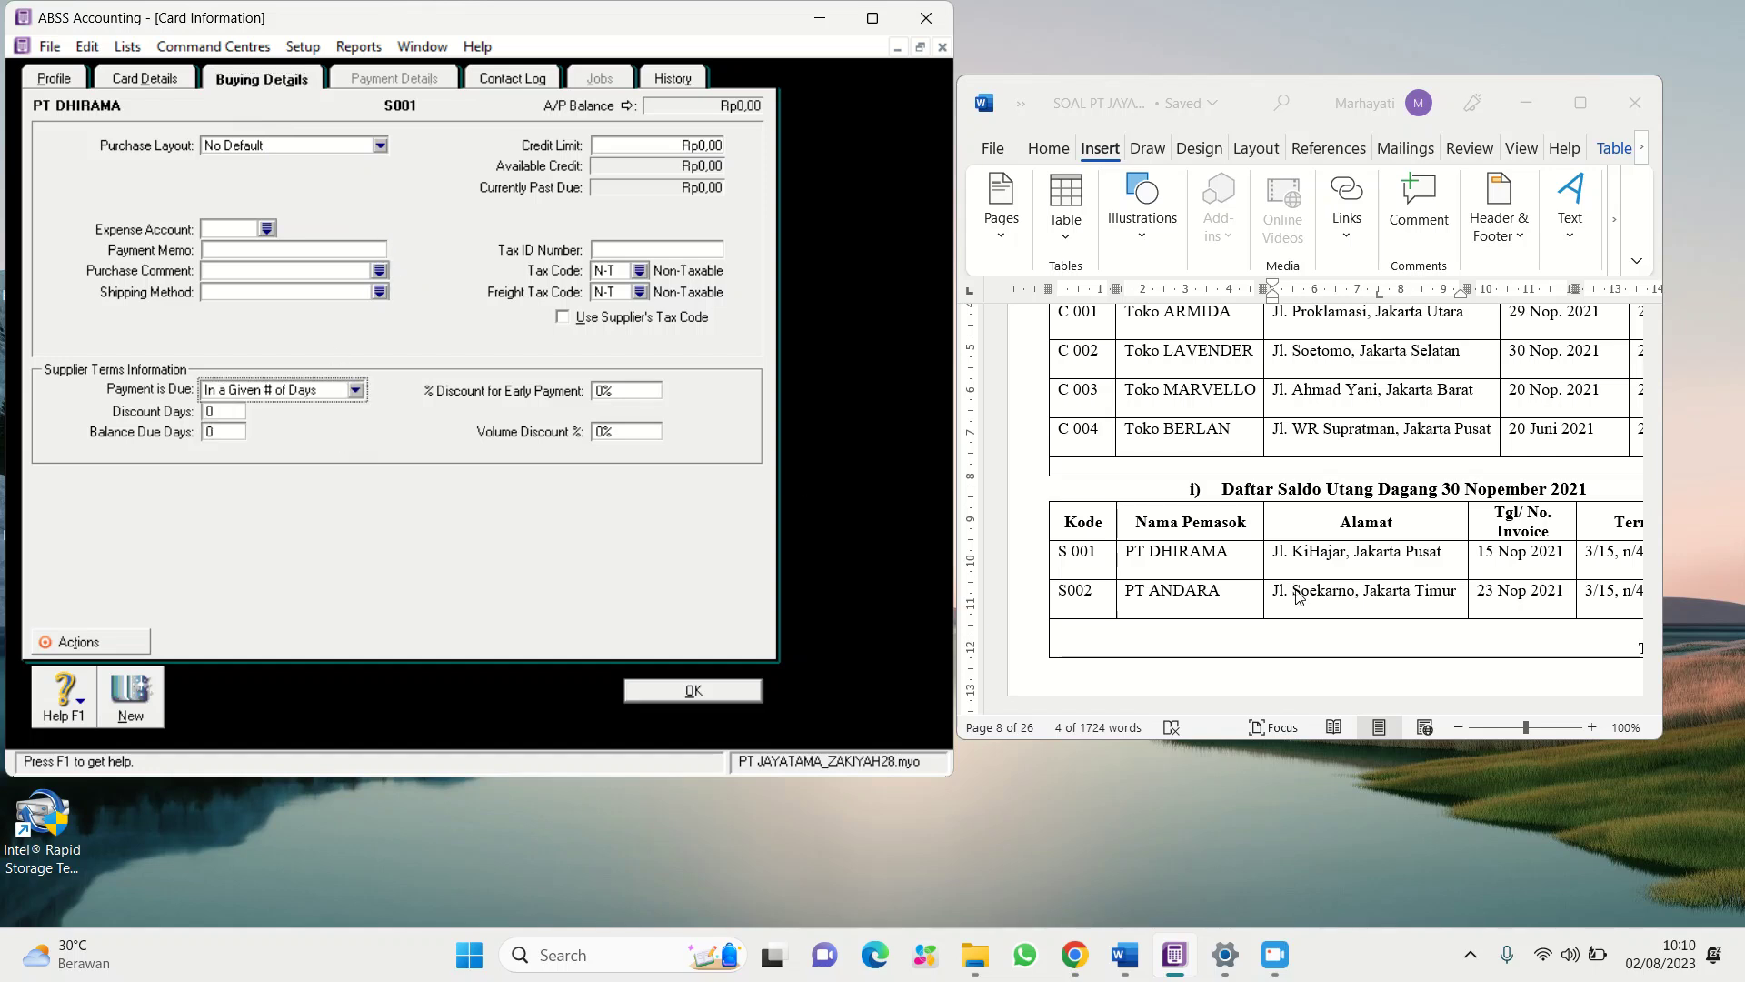
click(1639, 706)
click(1635, 705)
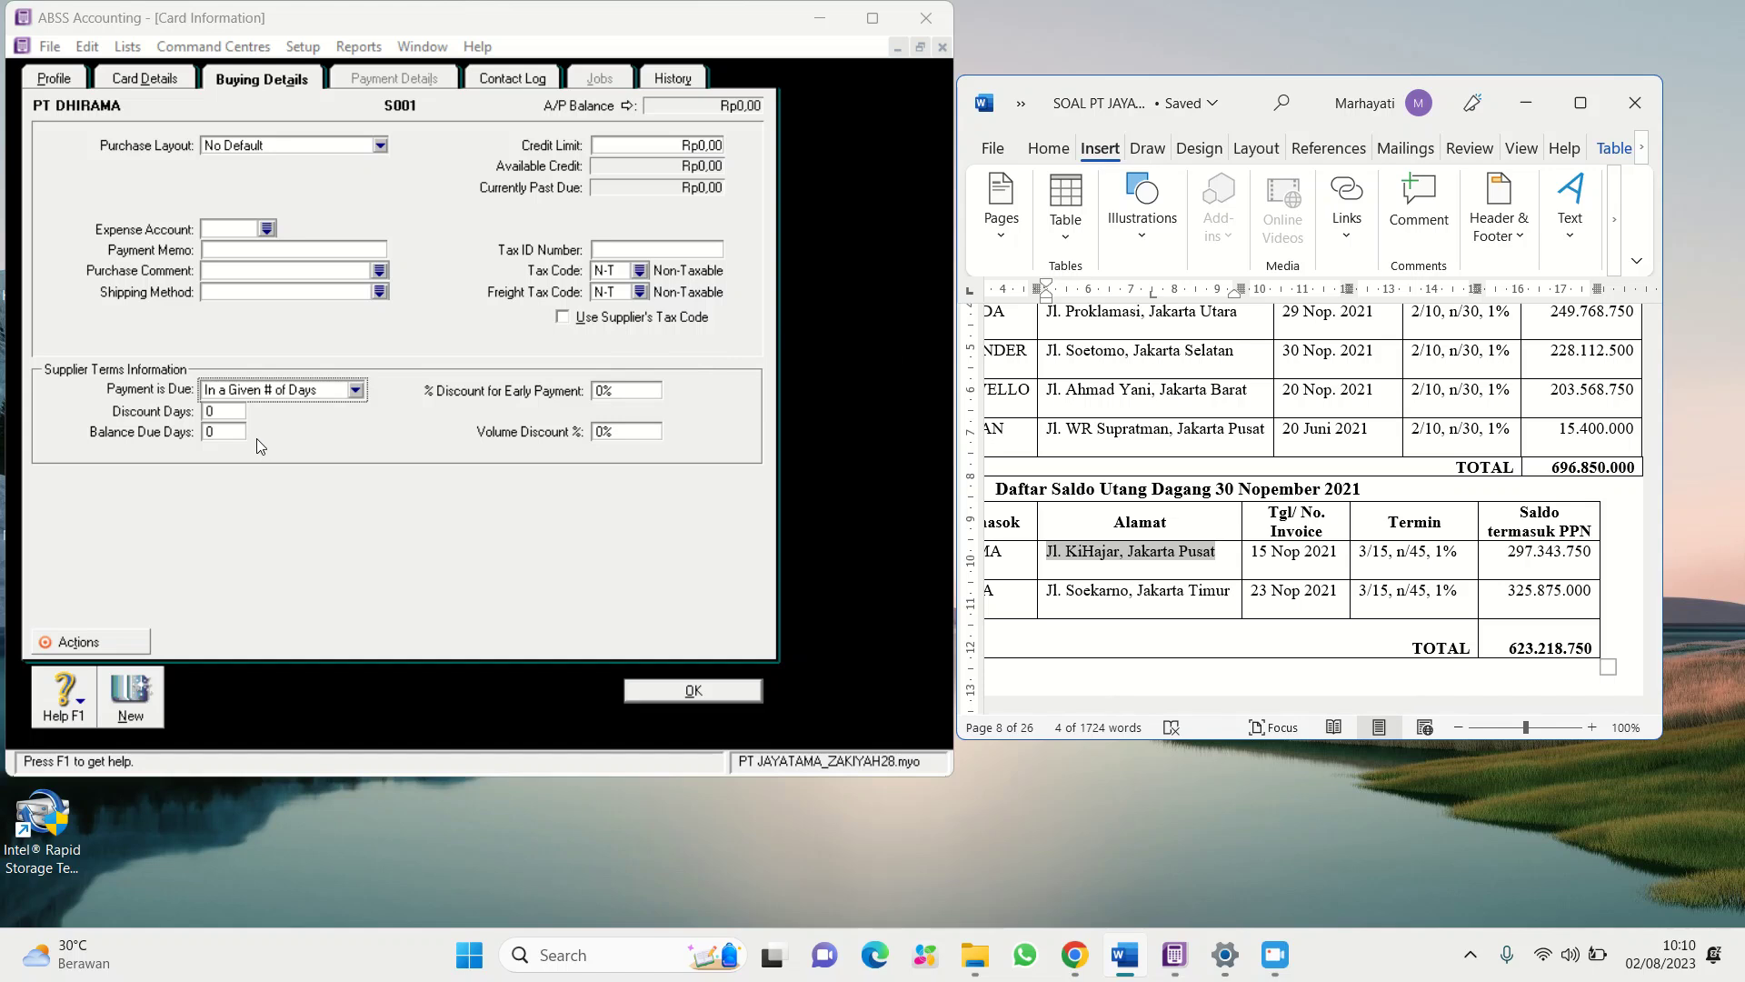
click(237, 413)
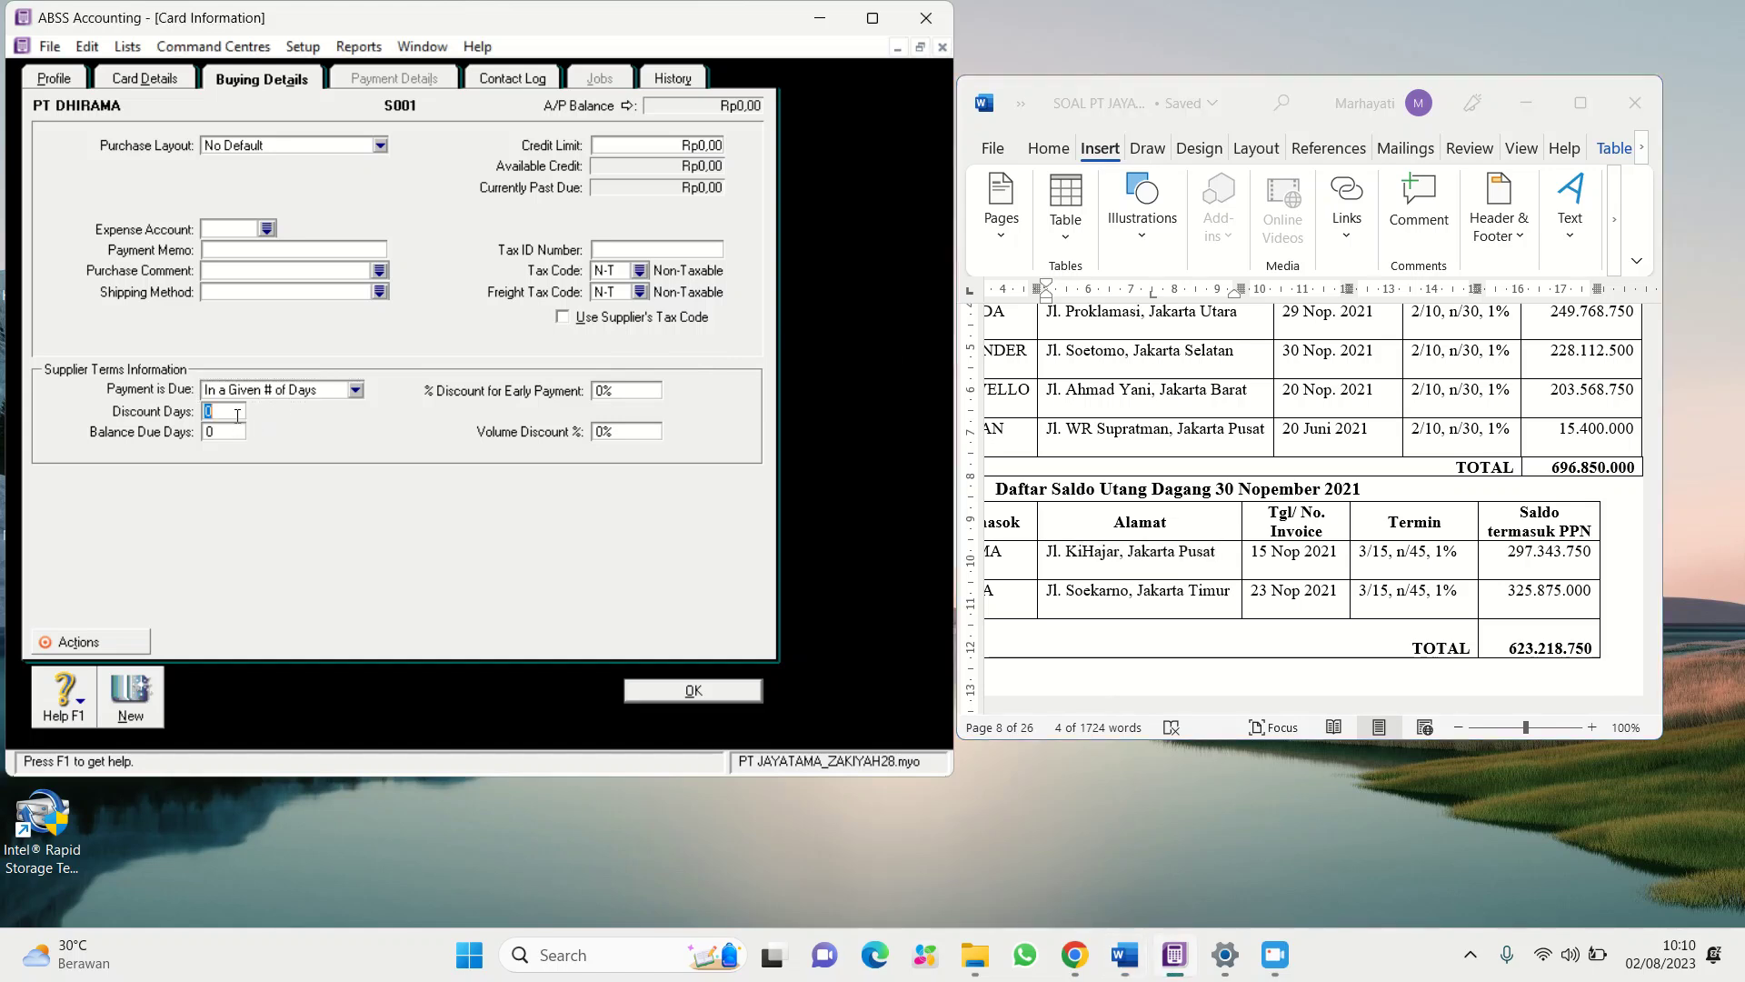
text(15)
click(236, 431)
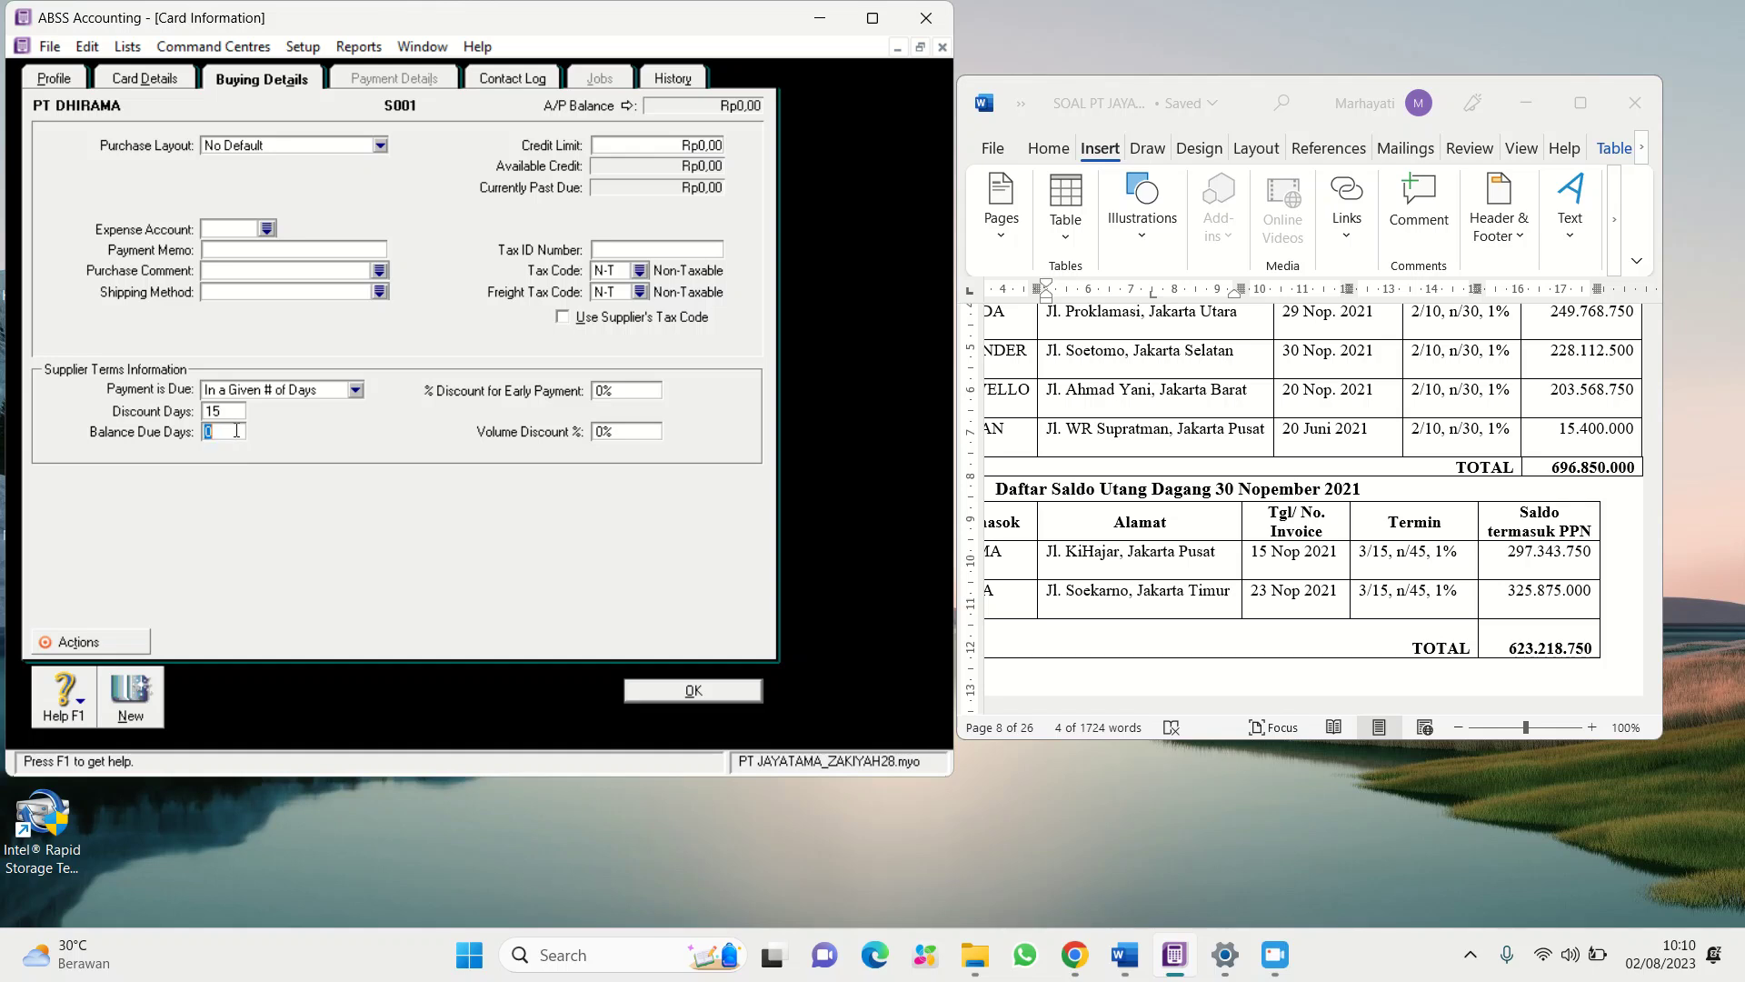
text(45)
key(BackSpace)
Start another supplier card, copy the name PT ANDARA from the payables table, and set the card ID to S002
click(132, 696)
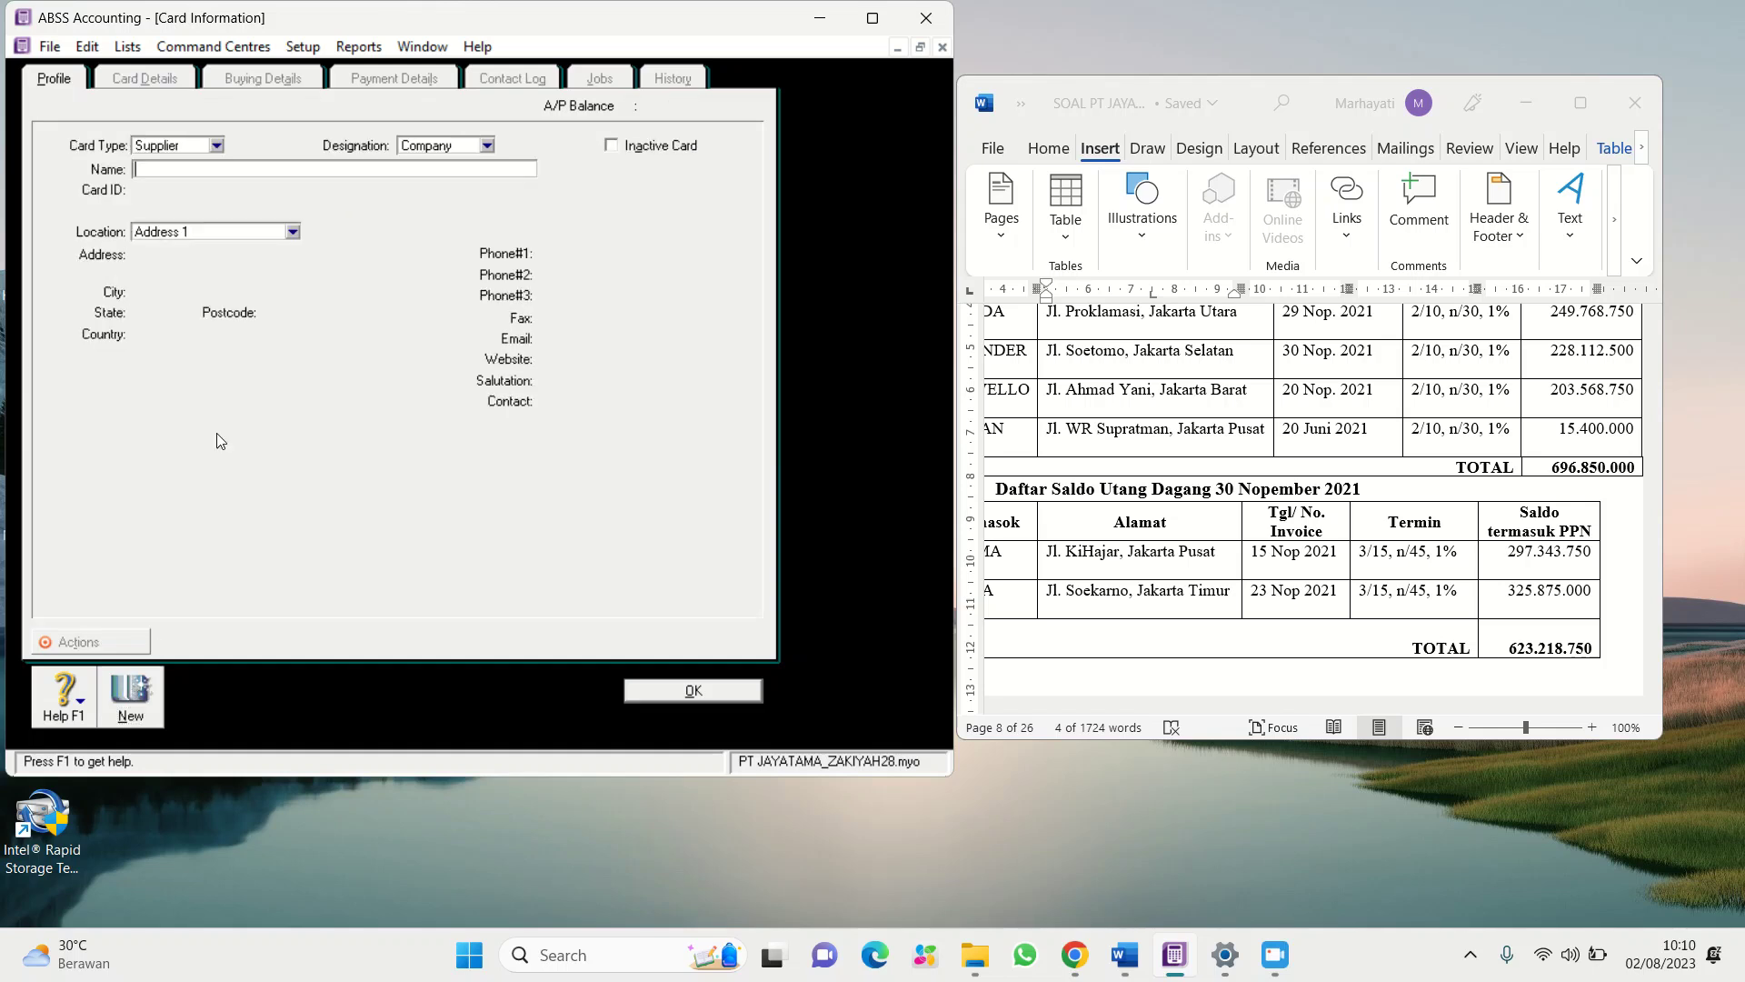
click(1053, 717)
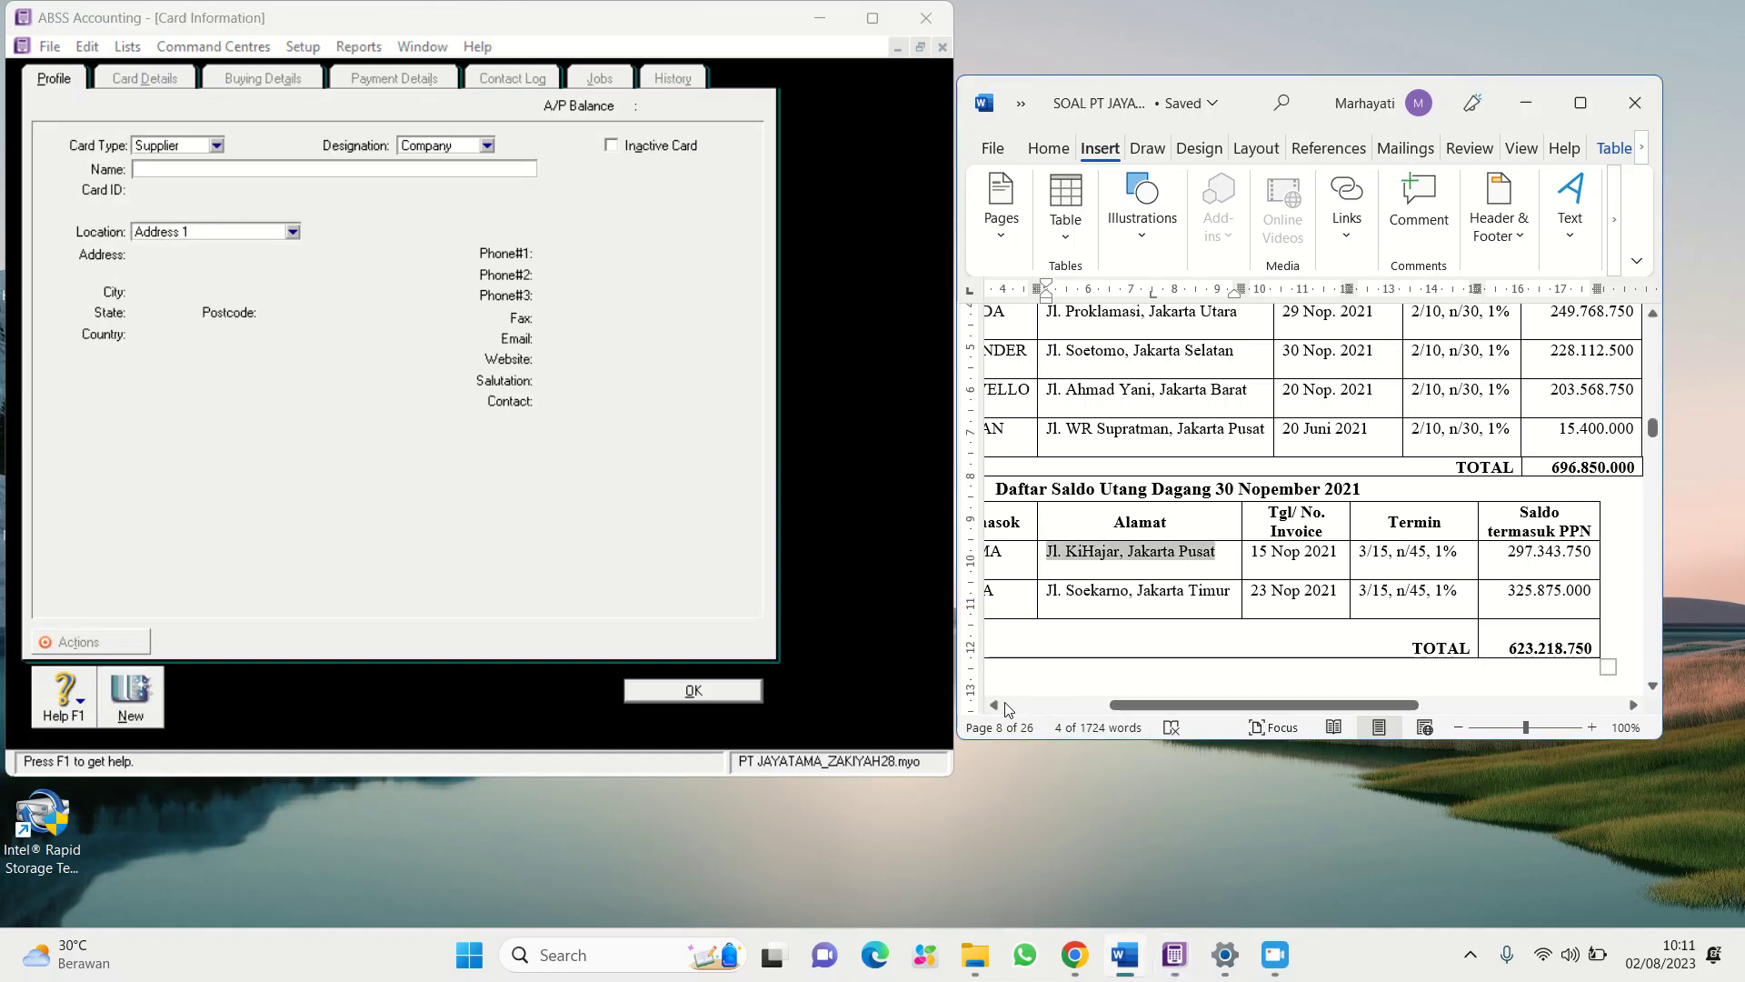
click(1007, 705)
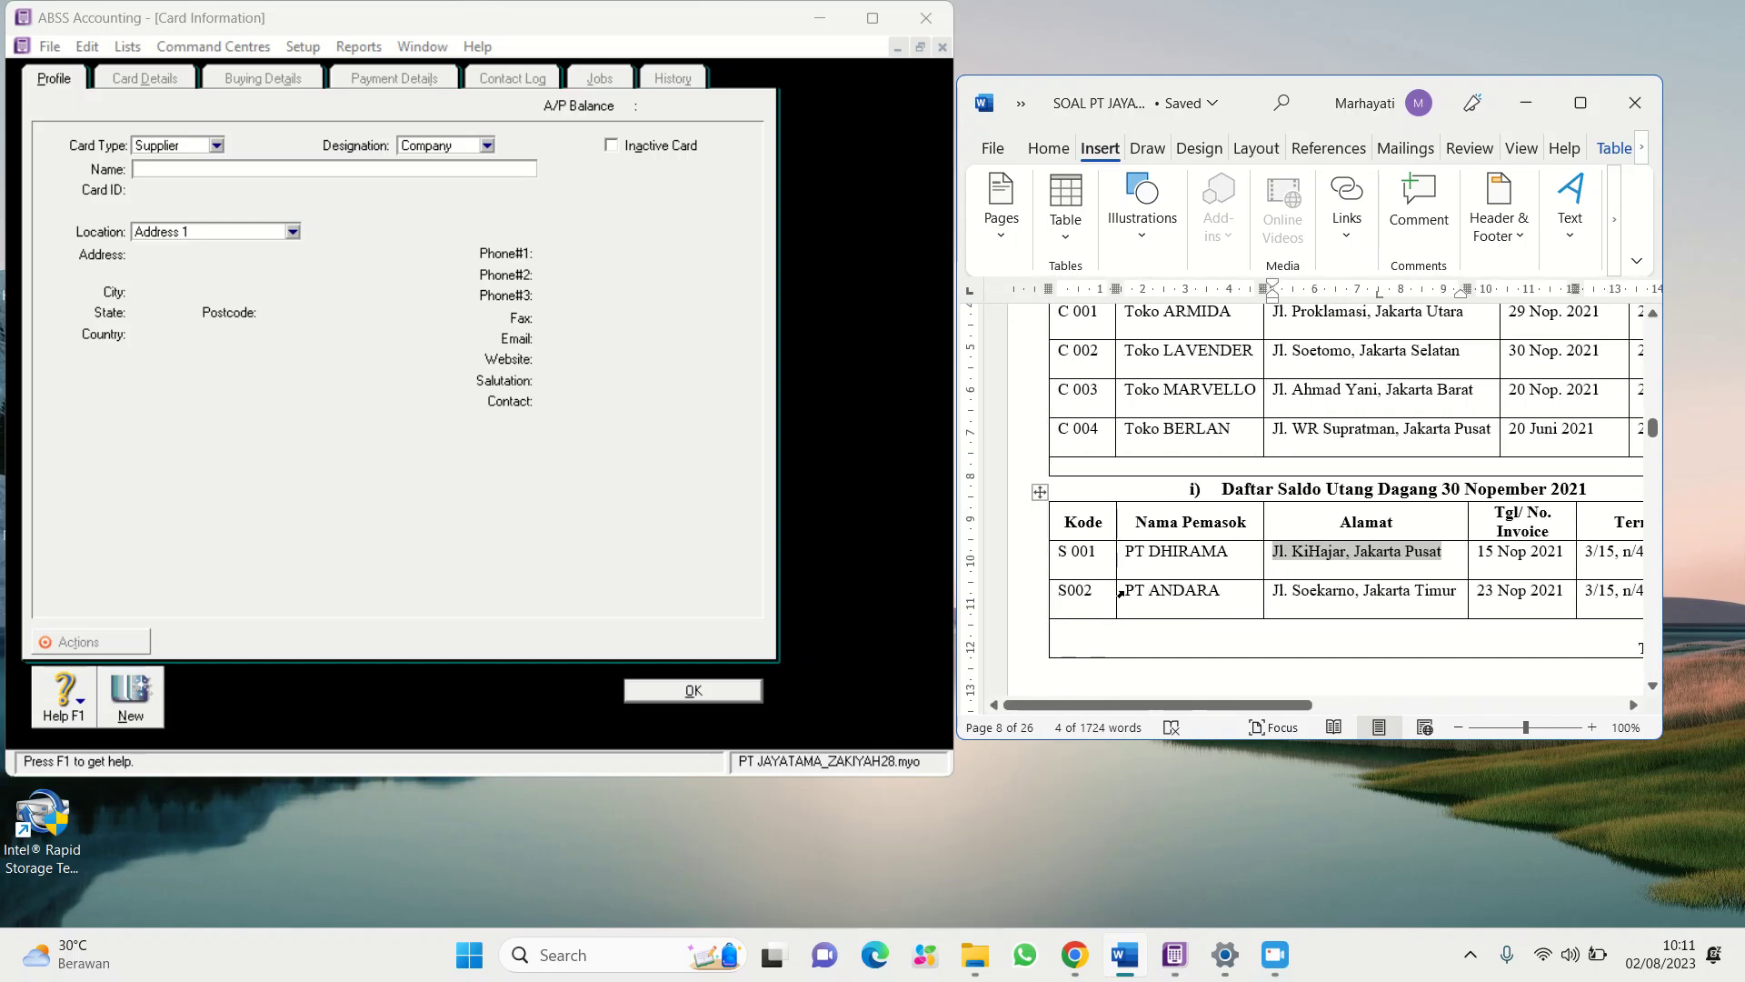
click(1120, 593)
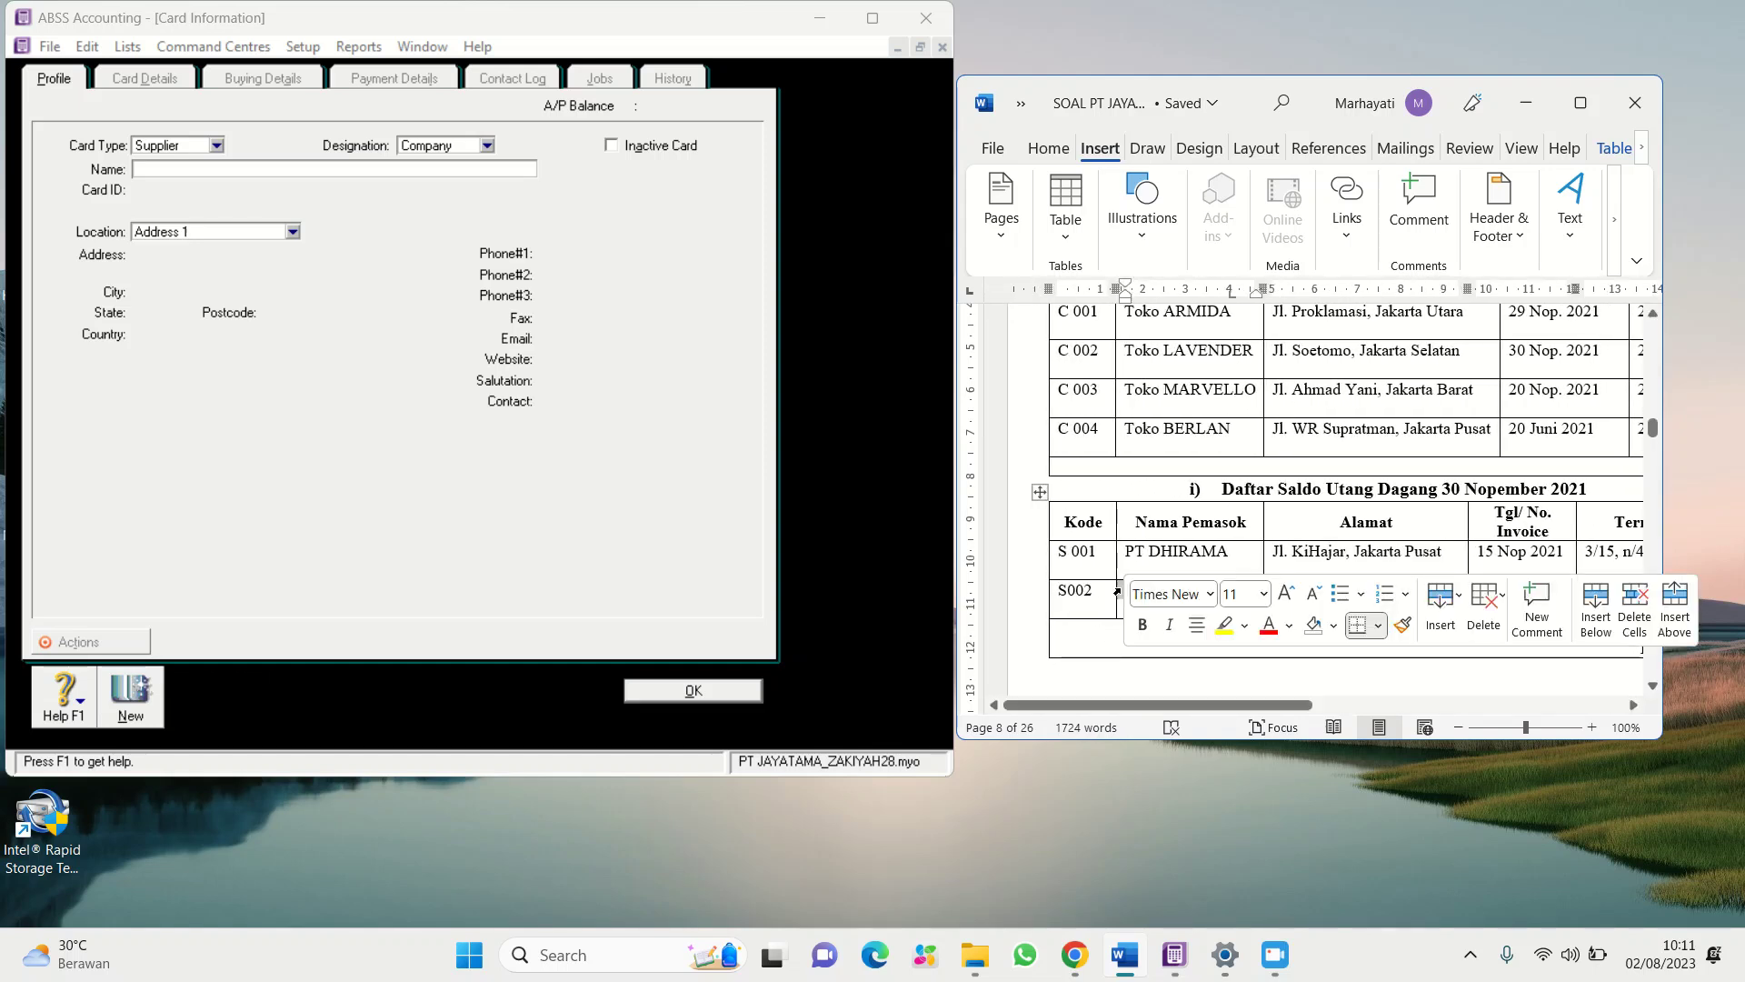
right_click(1118, 591)
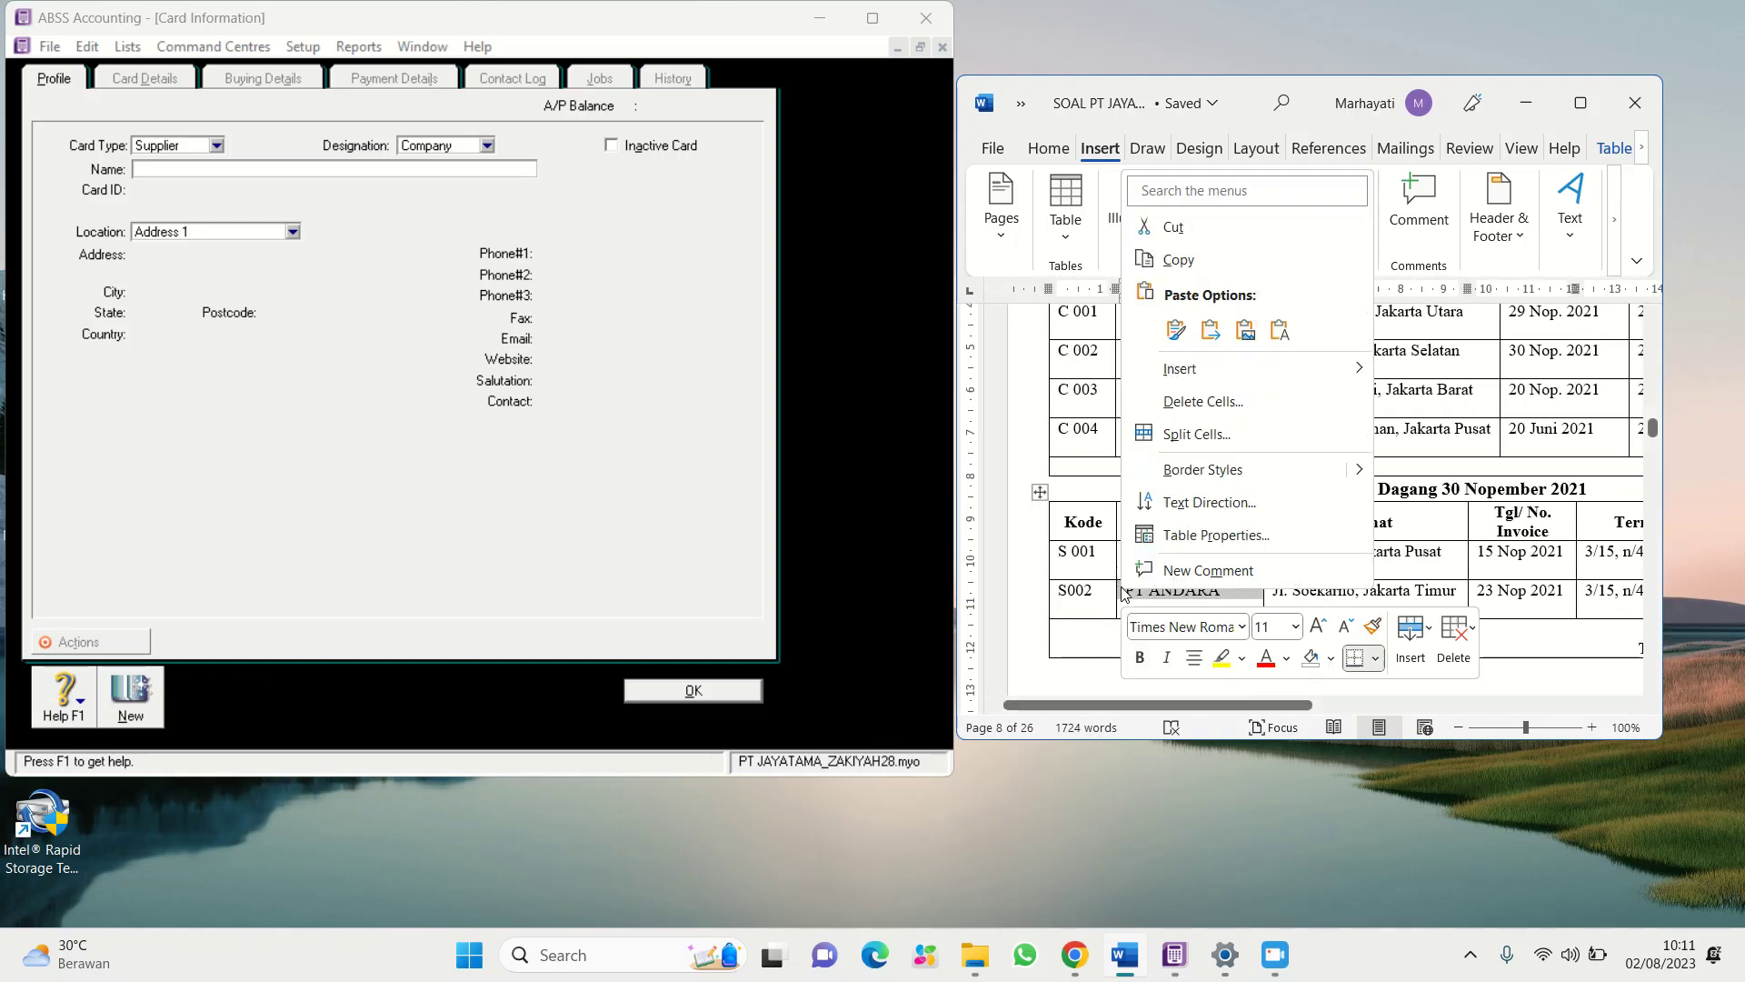
click(1166, 258)
click(155, 170)
right_click(154, 170)
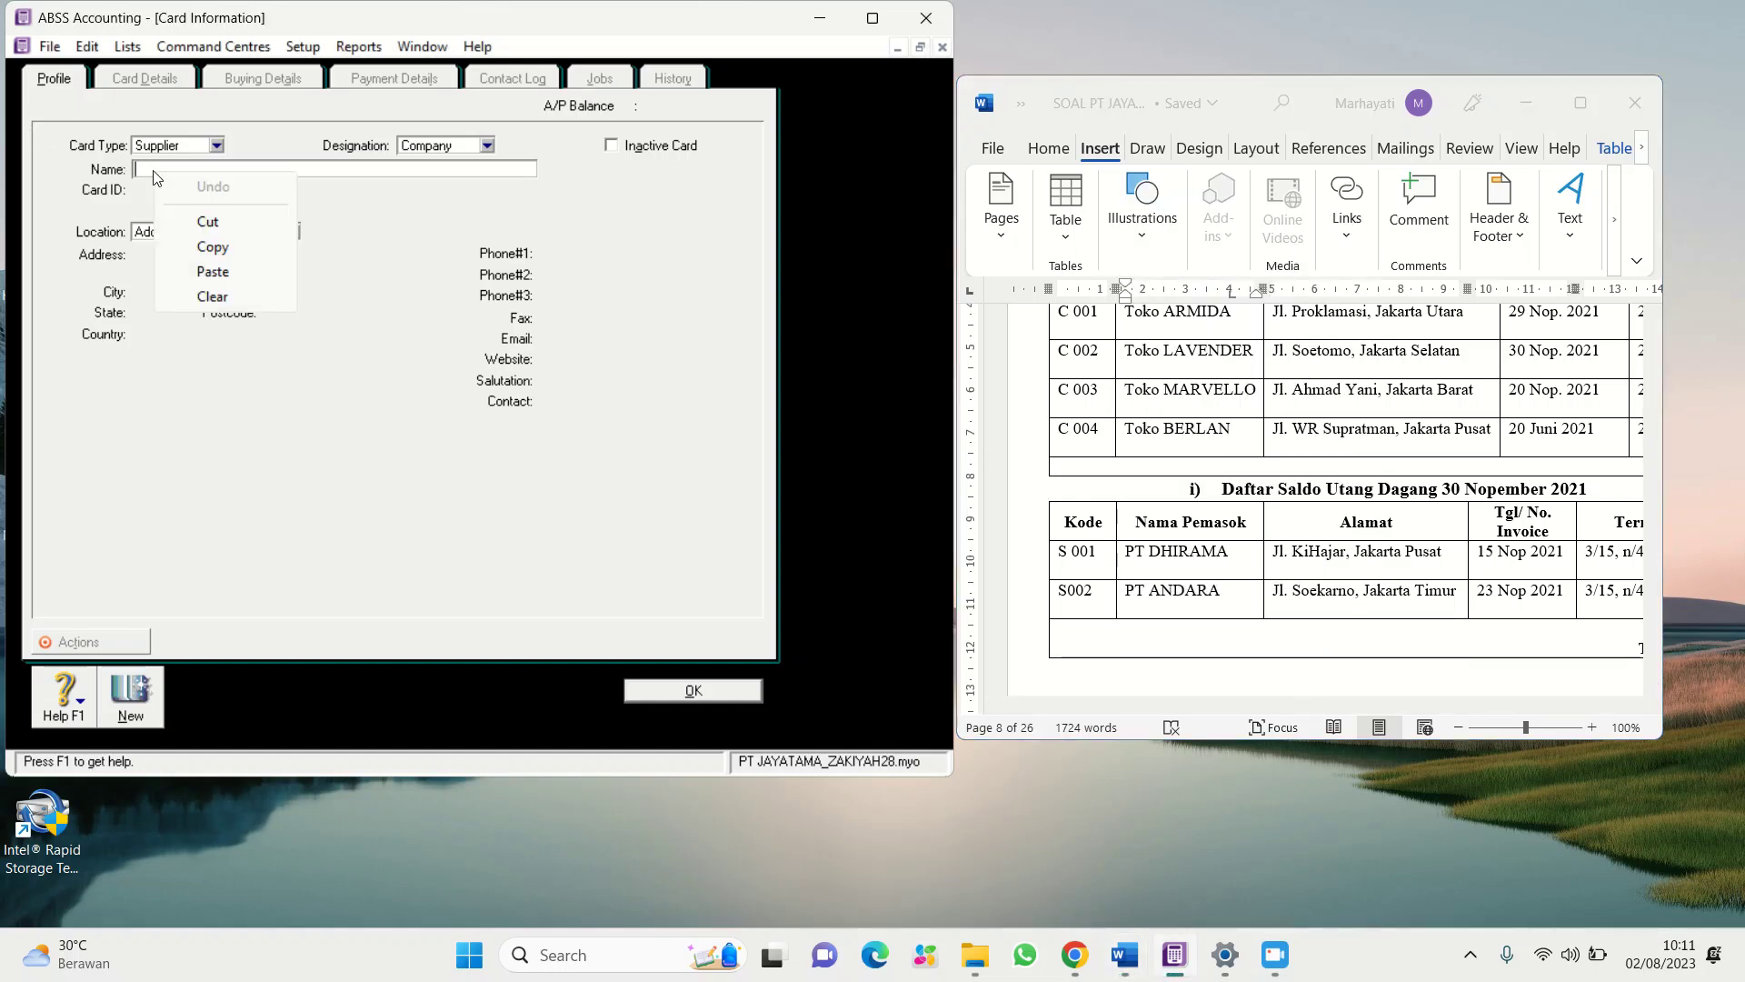
click(233, 275)
key(Tab)
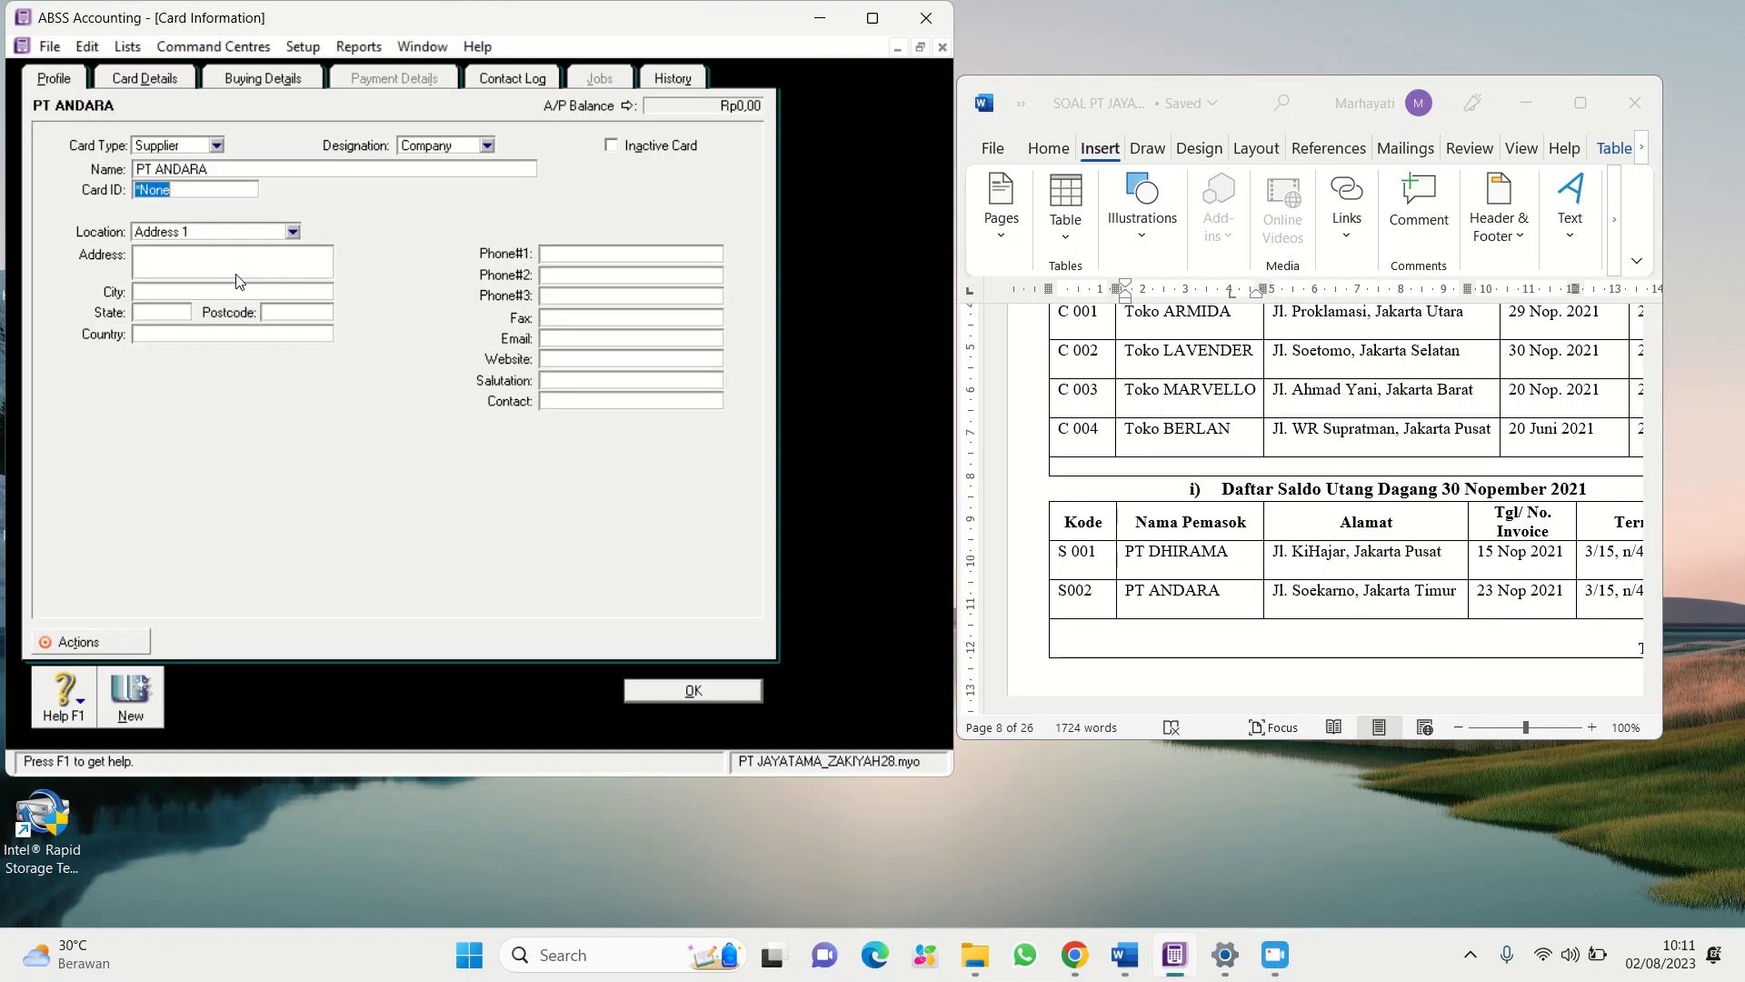
text(S002)
Copy PT ANDARA's address from the payables table into the card's address field
click(1266, 590)
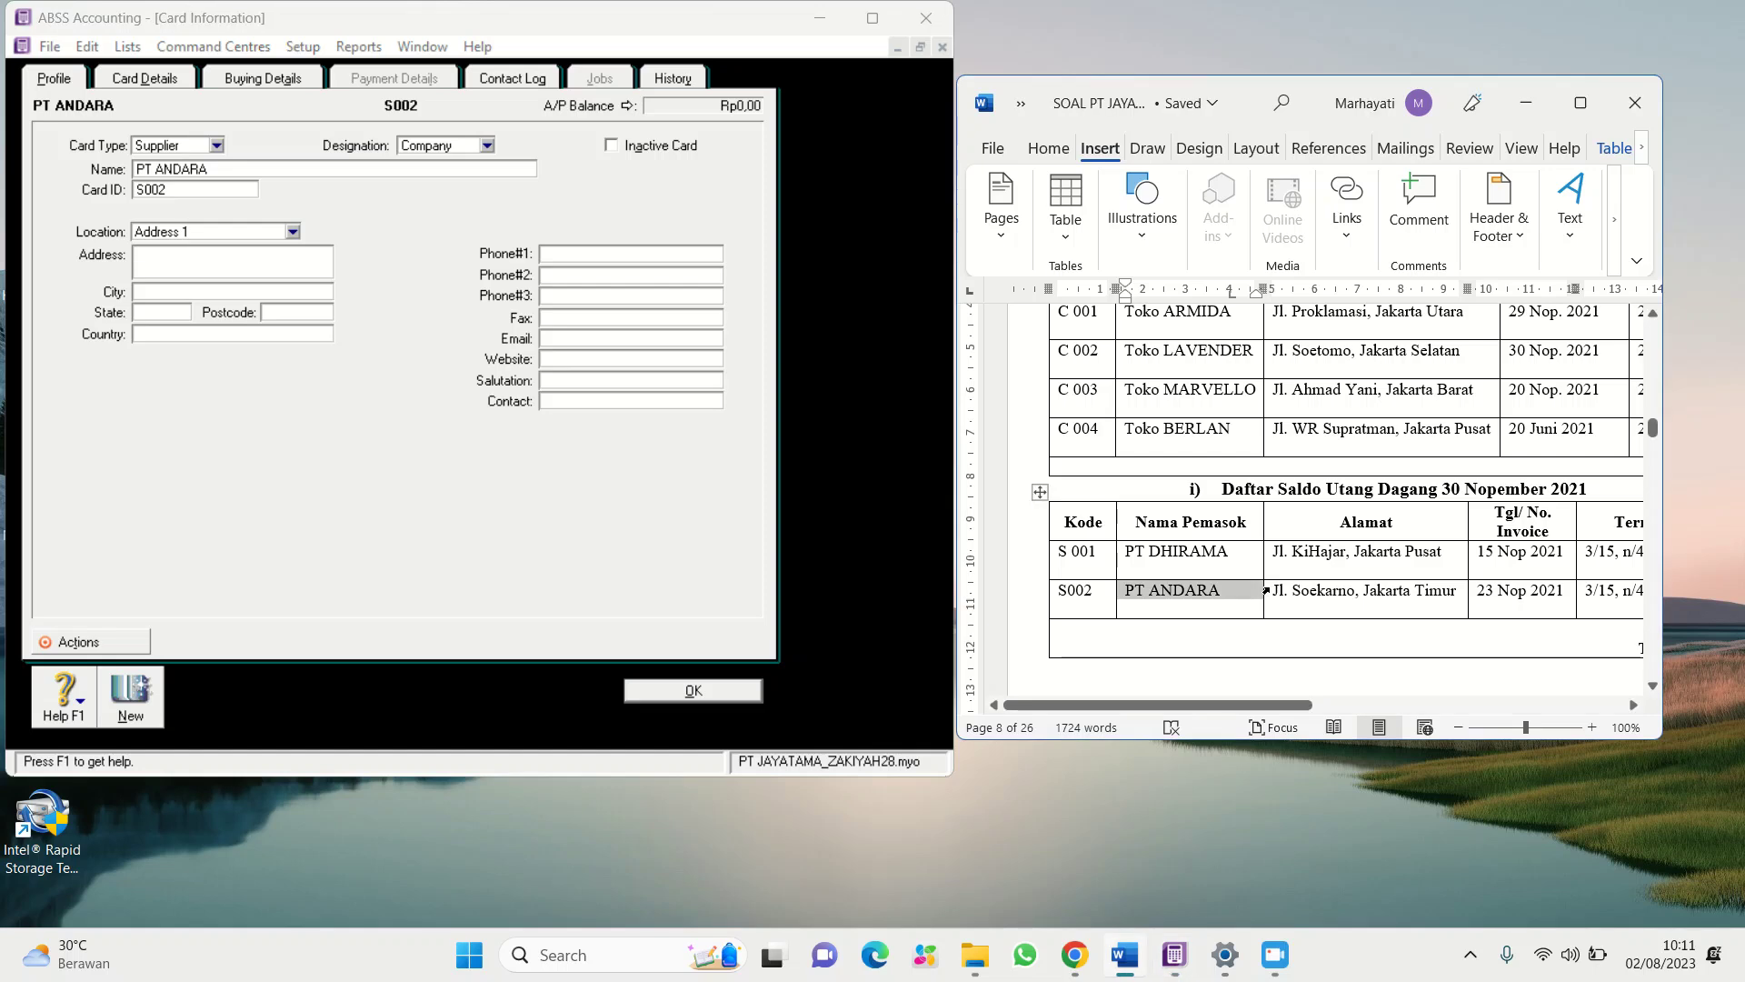
click(1266, 591)
right_click(1272, 591)
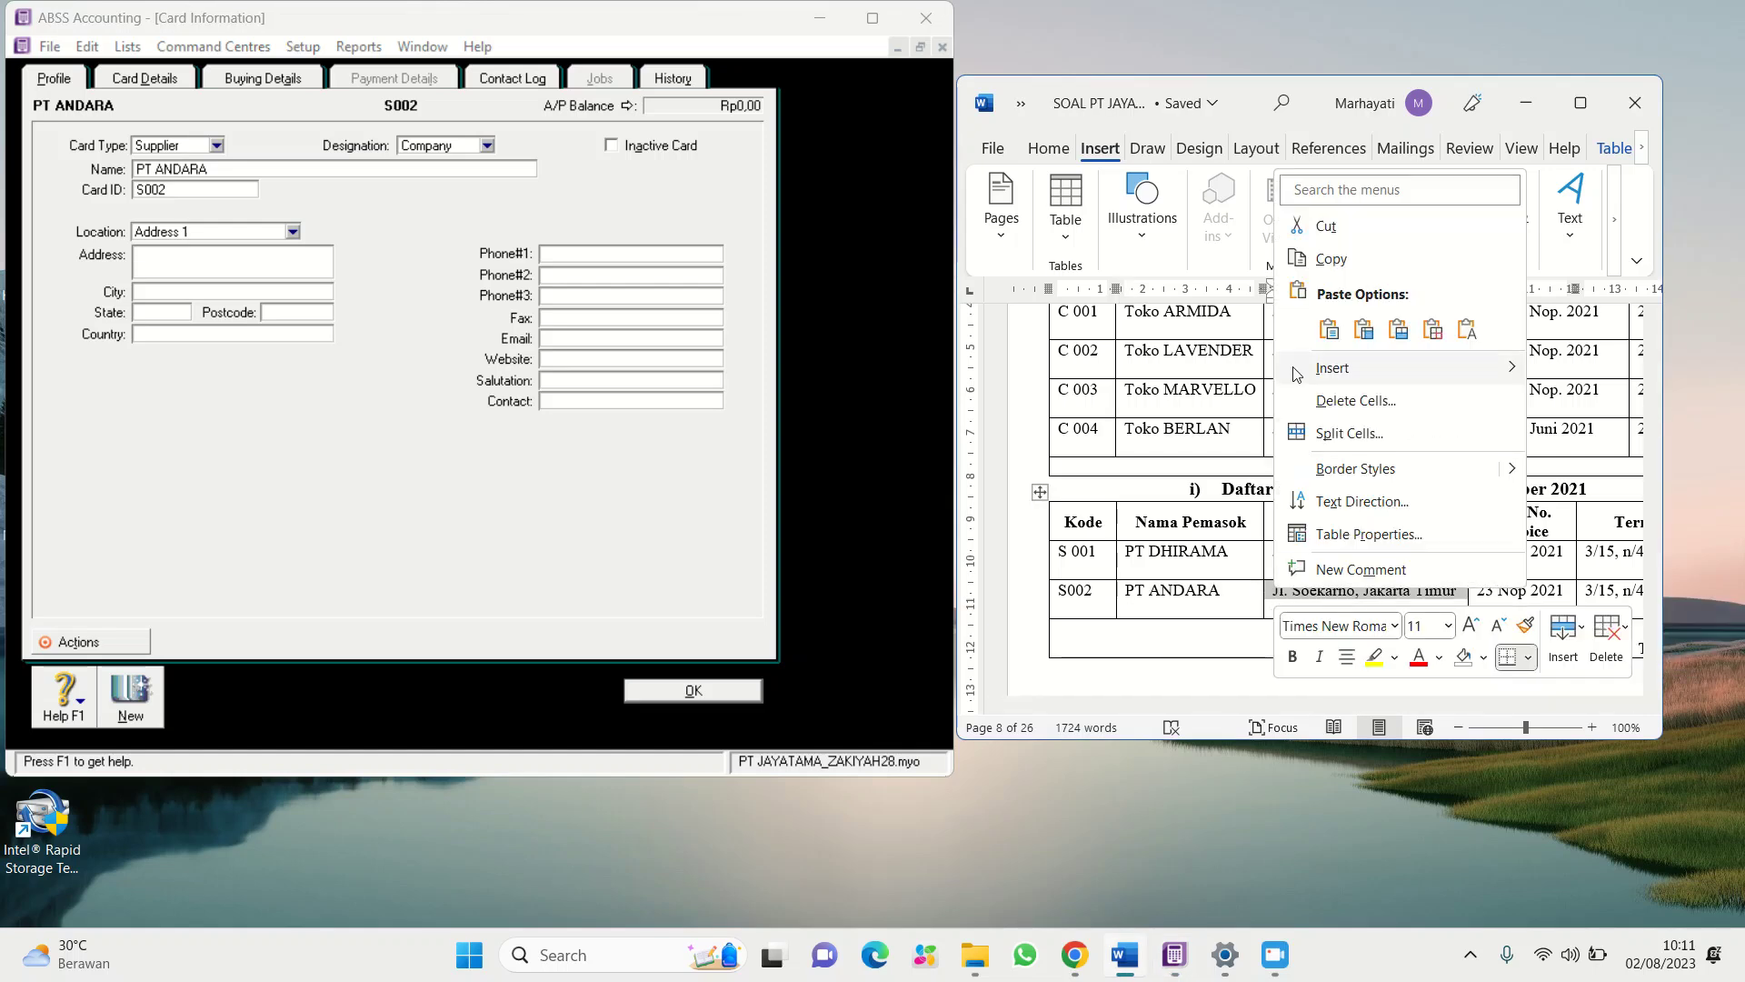
click(1329, 260)
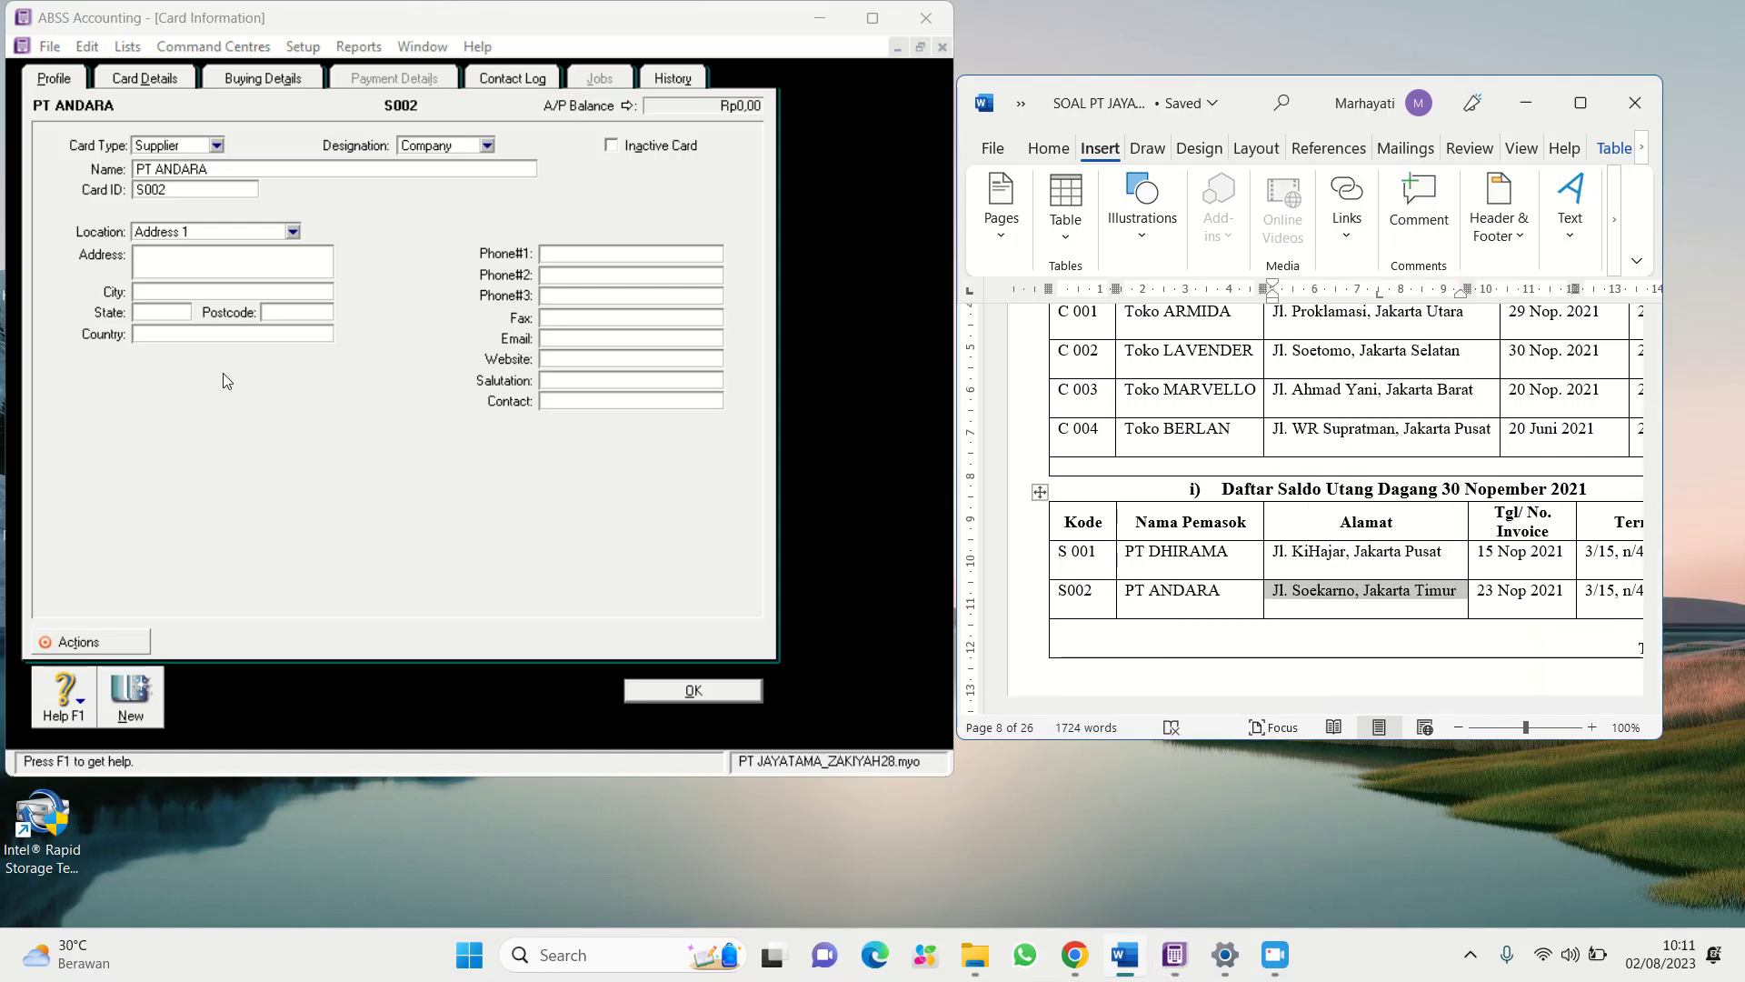
click(227, 259)
right_click(227, 261)
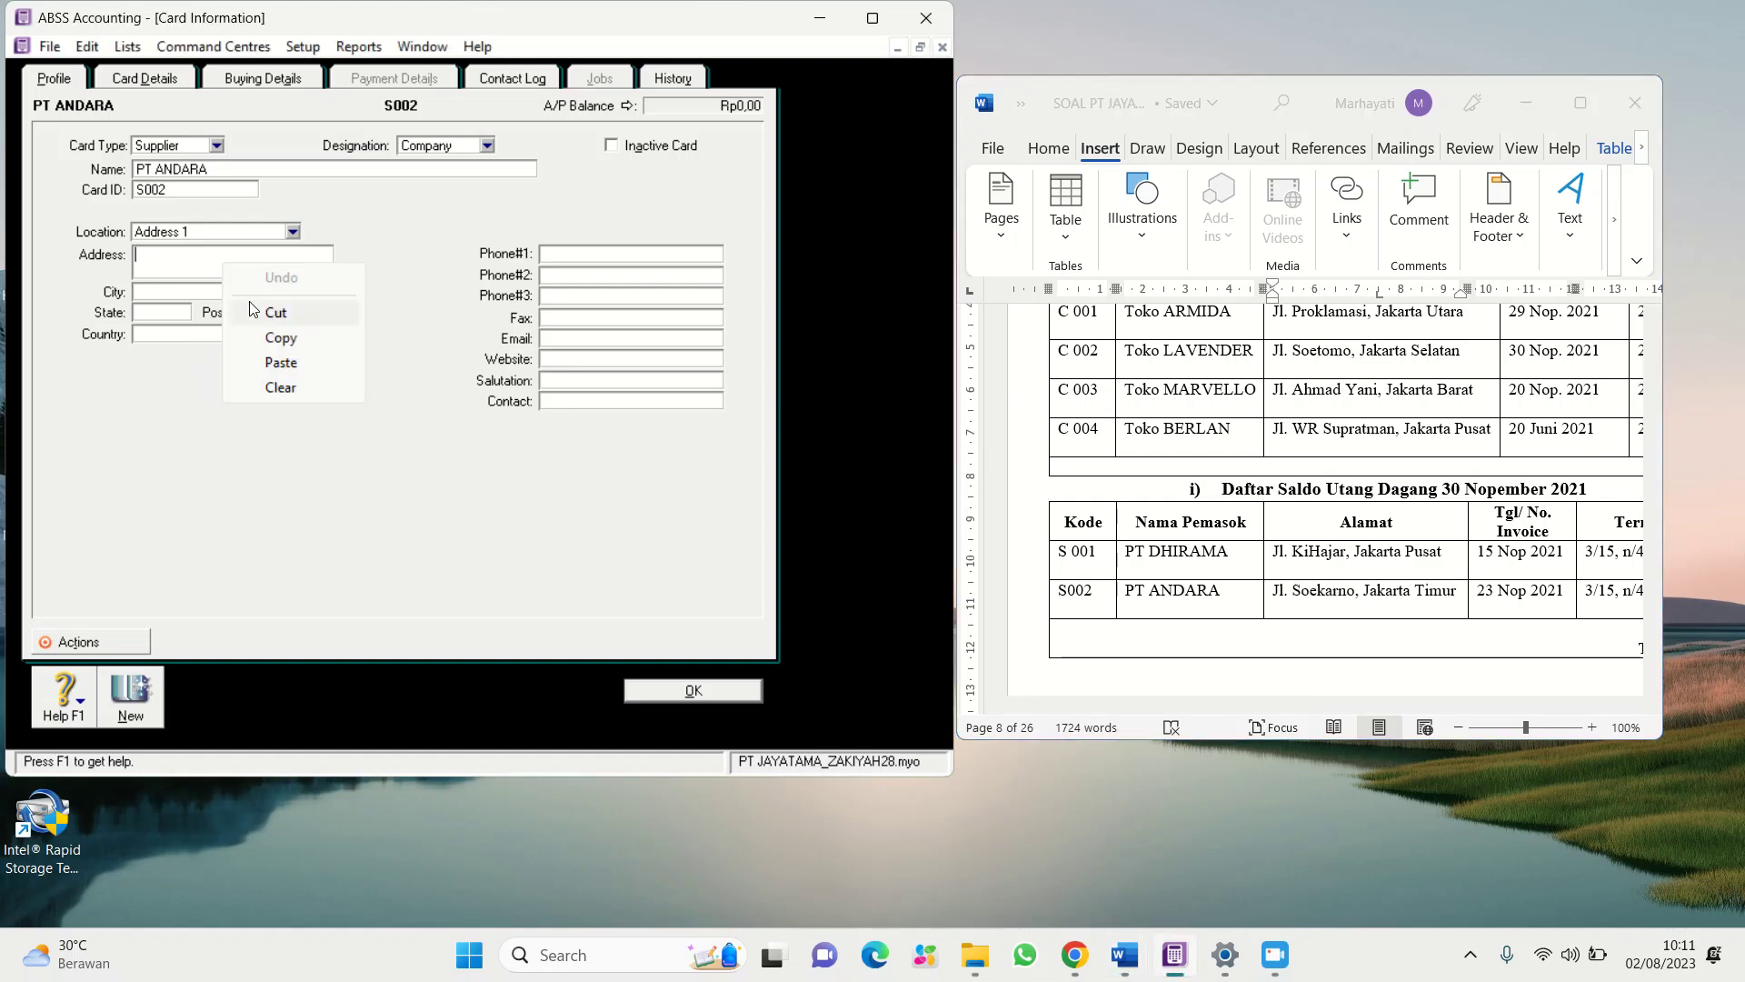
click(280, 361)
In PT ANDARA's buying details, set payment due to In a Given # of Days, with 15 discount days
click(257, 81)
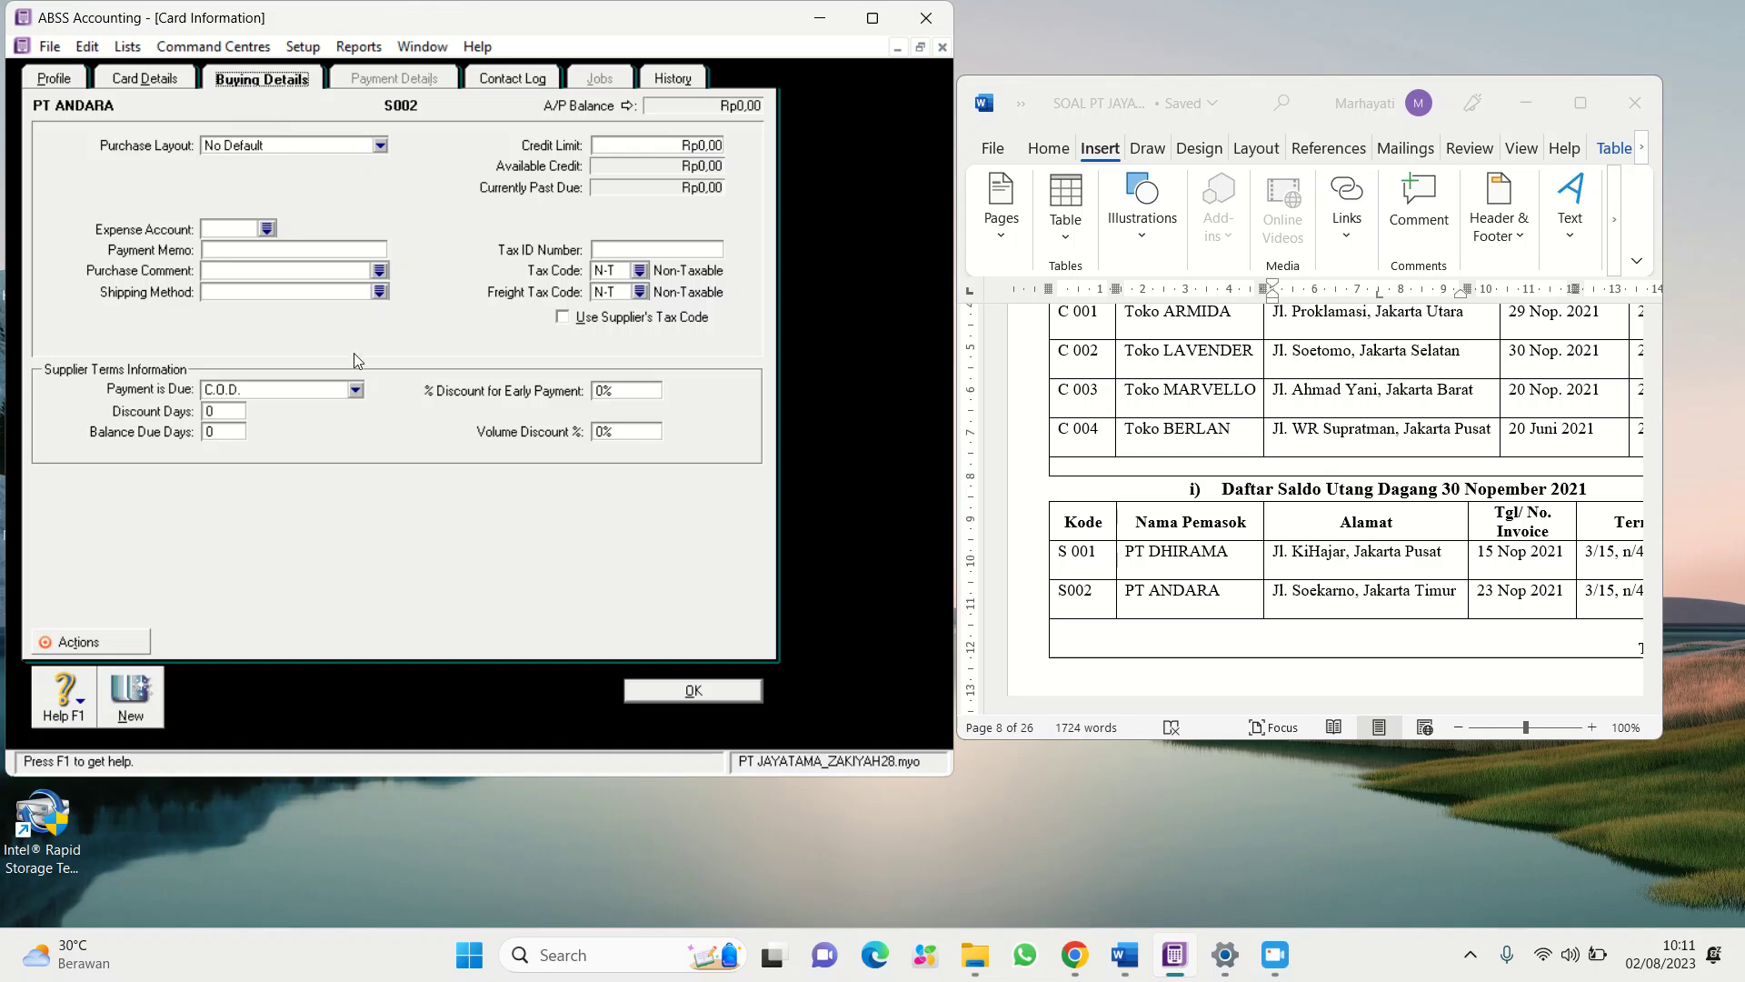
click(358, 390)
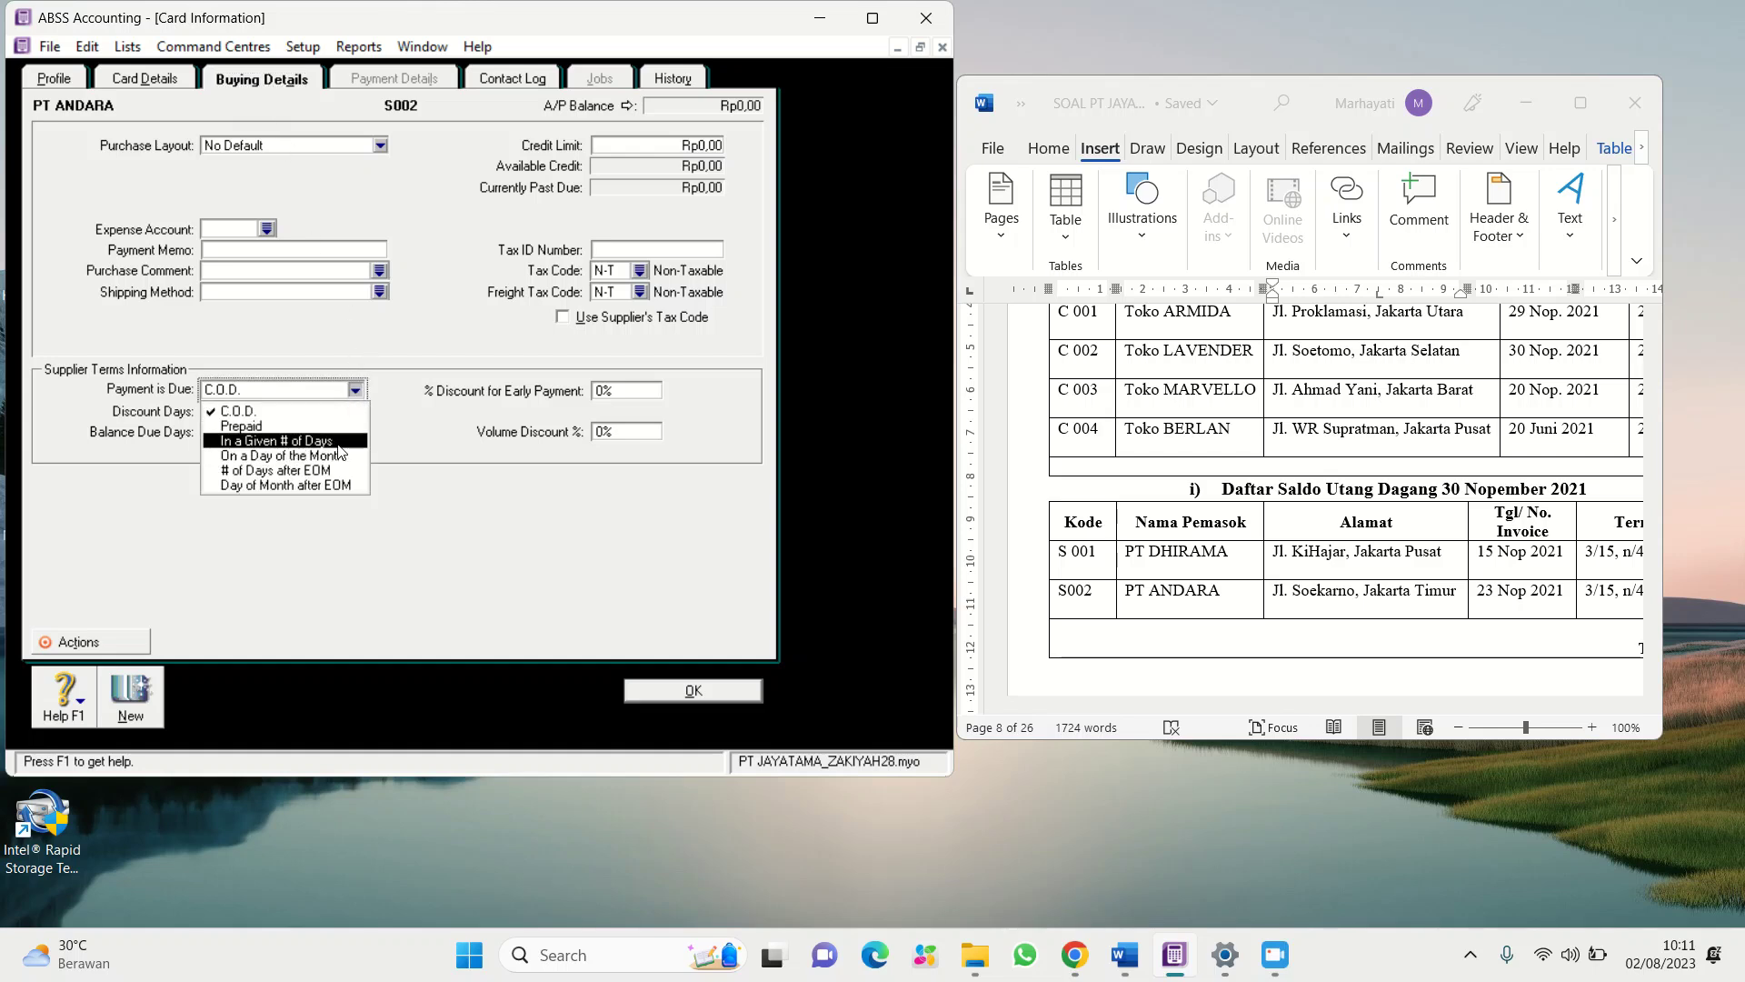
click(336, 443)
click(237, 410)
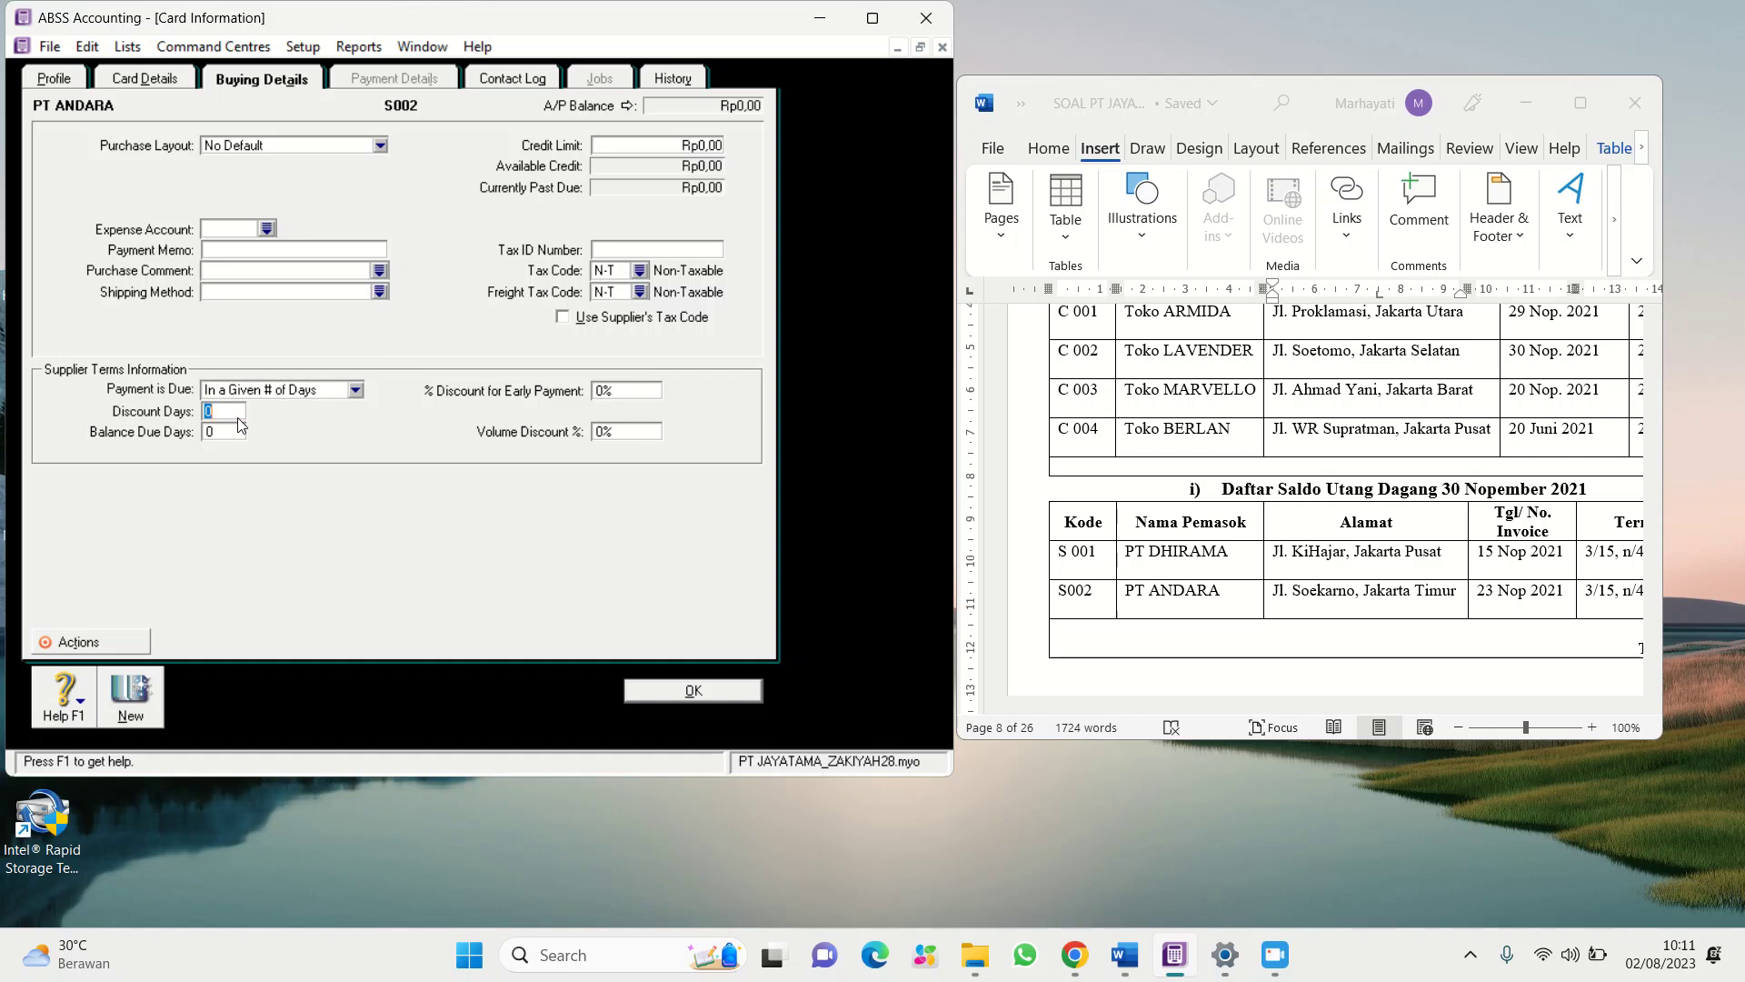
text(15)
Fill in PT ANDARA's balance due days and early-payment discount according to the payables table's terms, and save the card
click(226, 435)
click(603, 392)
click(607, 387)
click(674, 689)
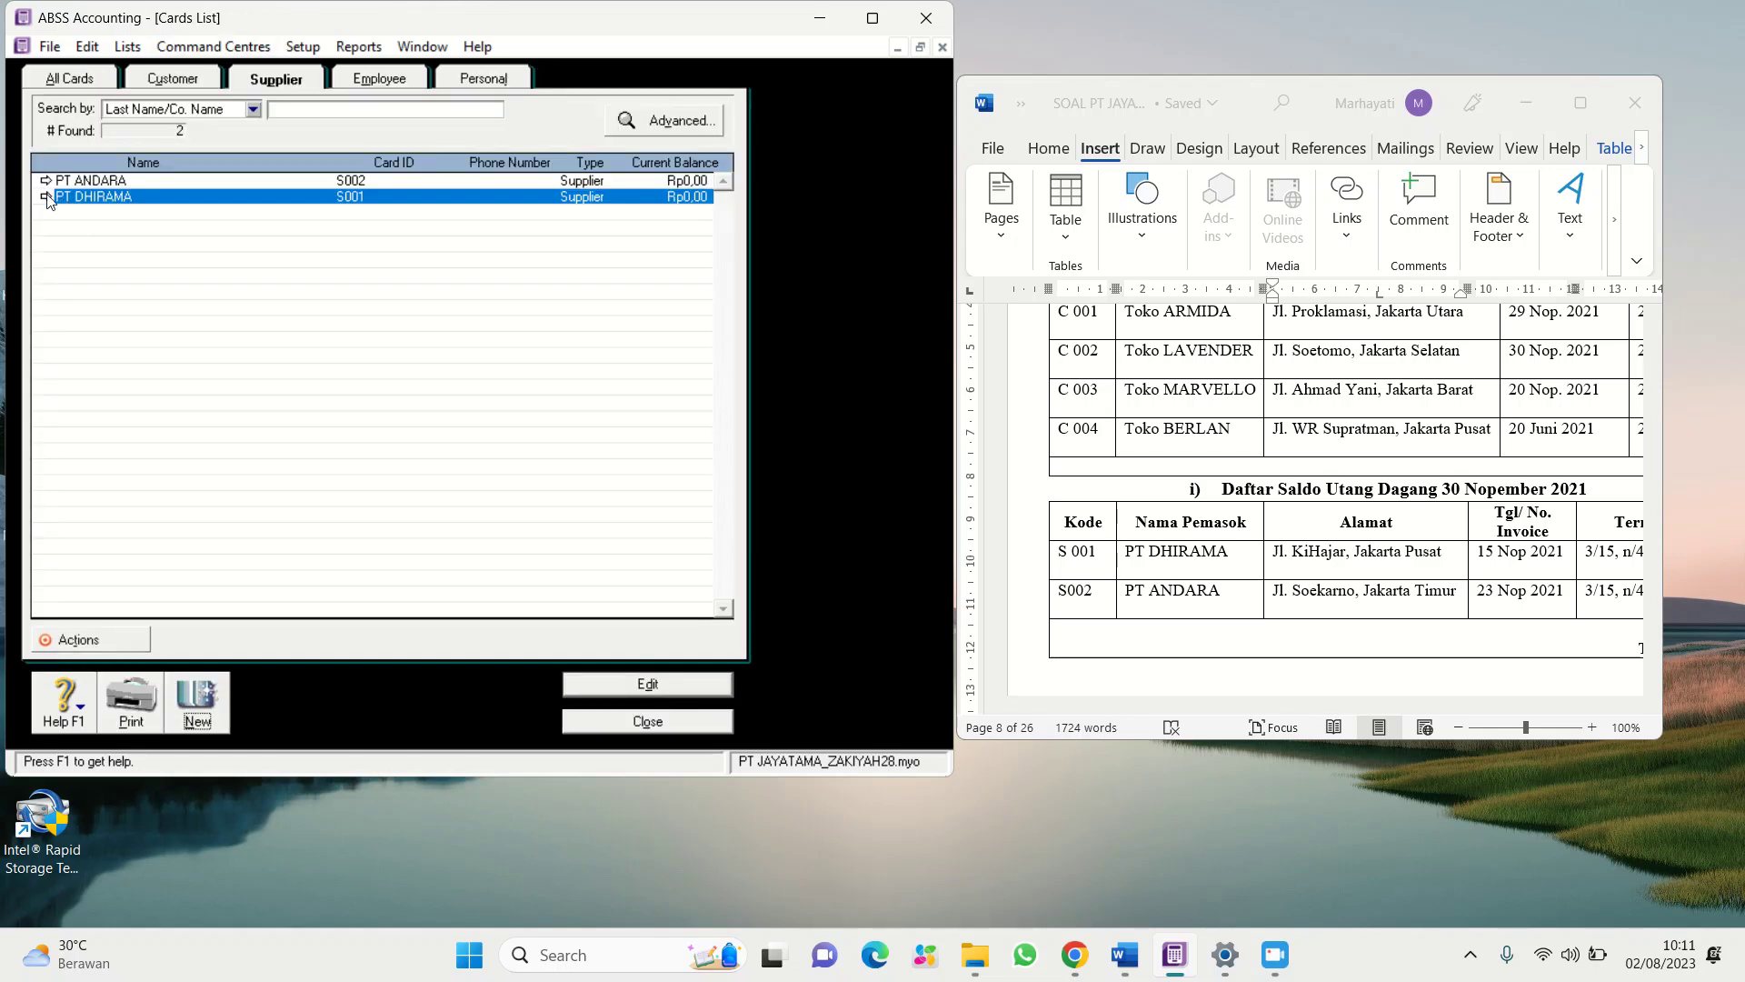
Check the buying details of supplier cards PT DHIRAMA and PT ANDARA, and close the cards list
click(46, 197)
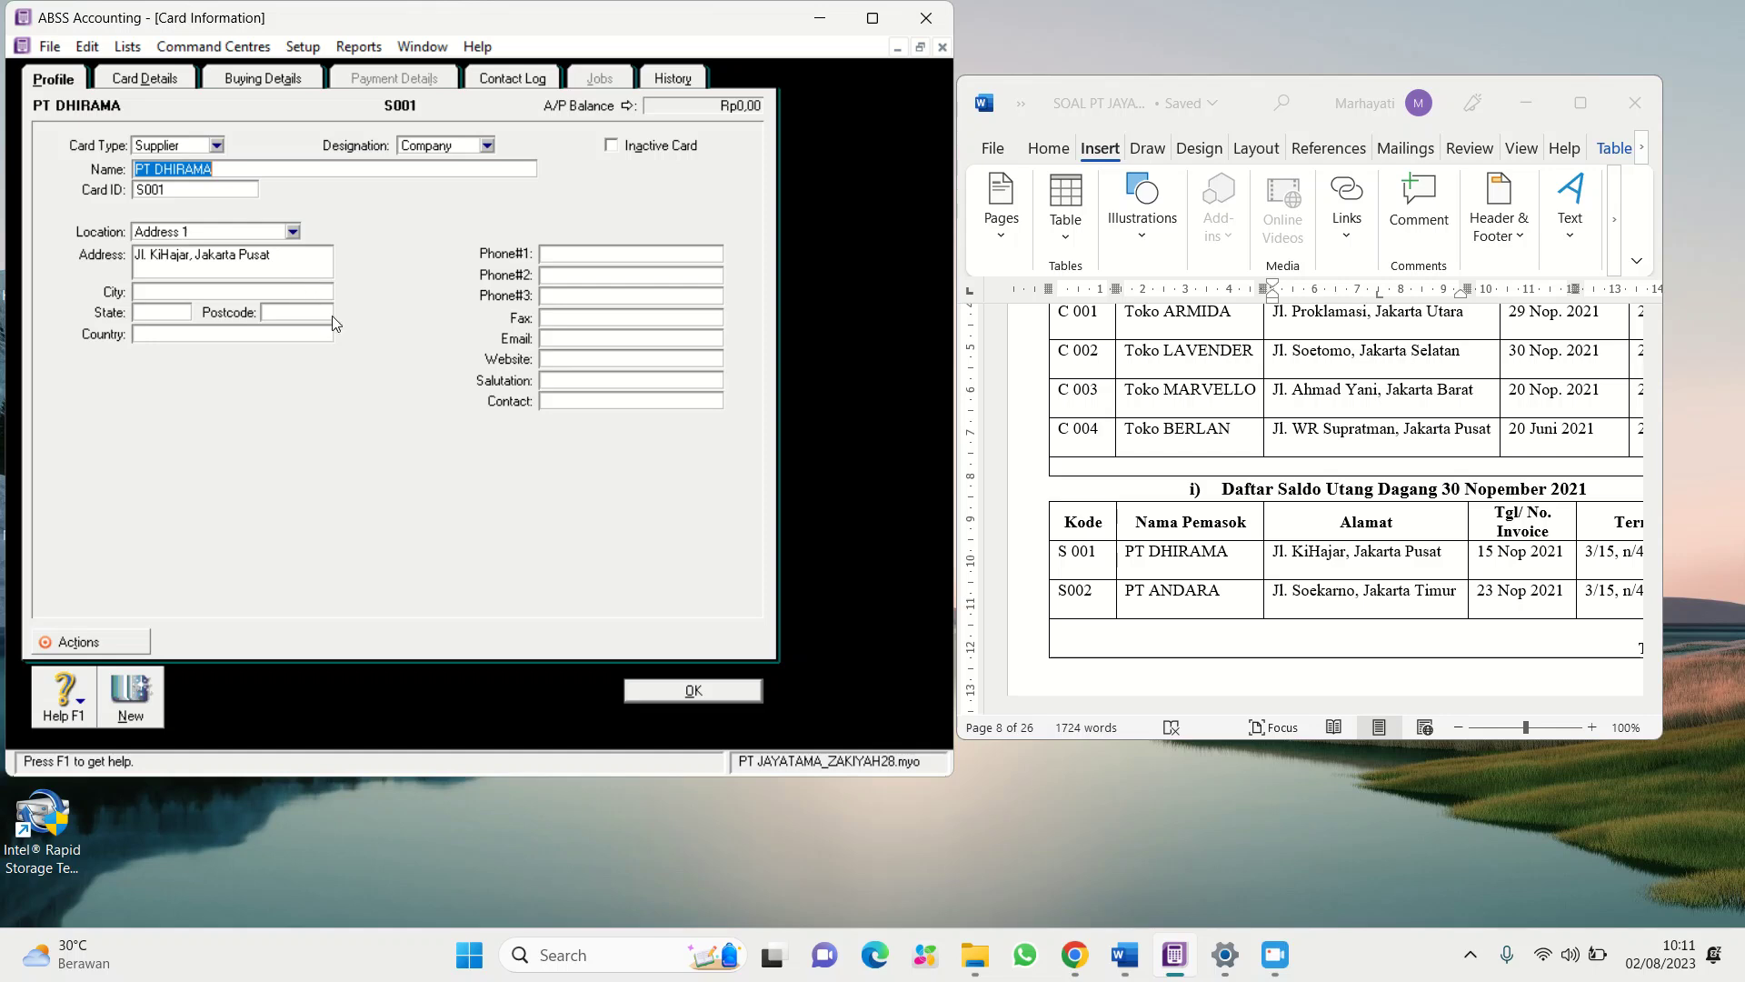
click(248, 82)
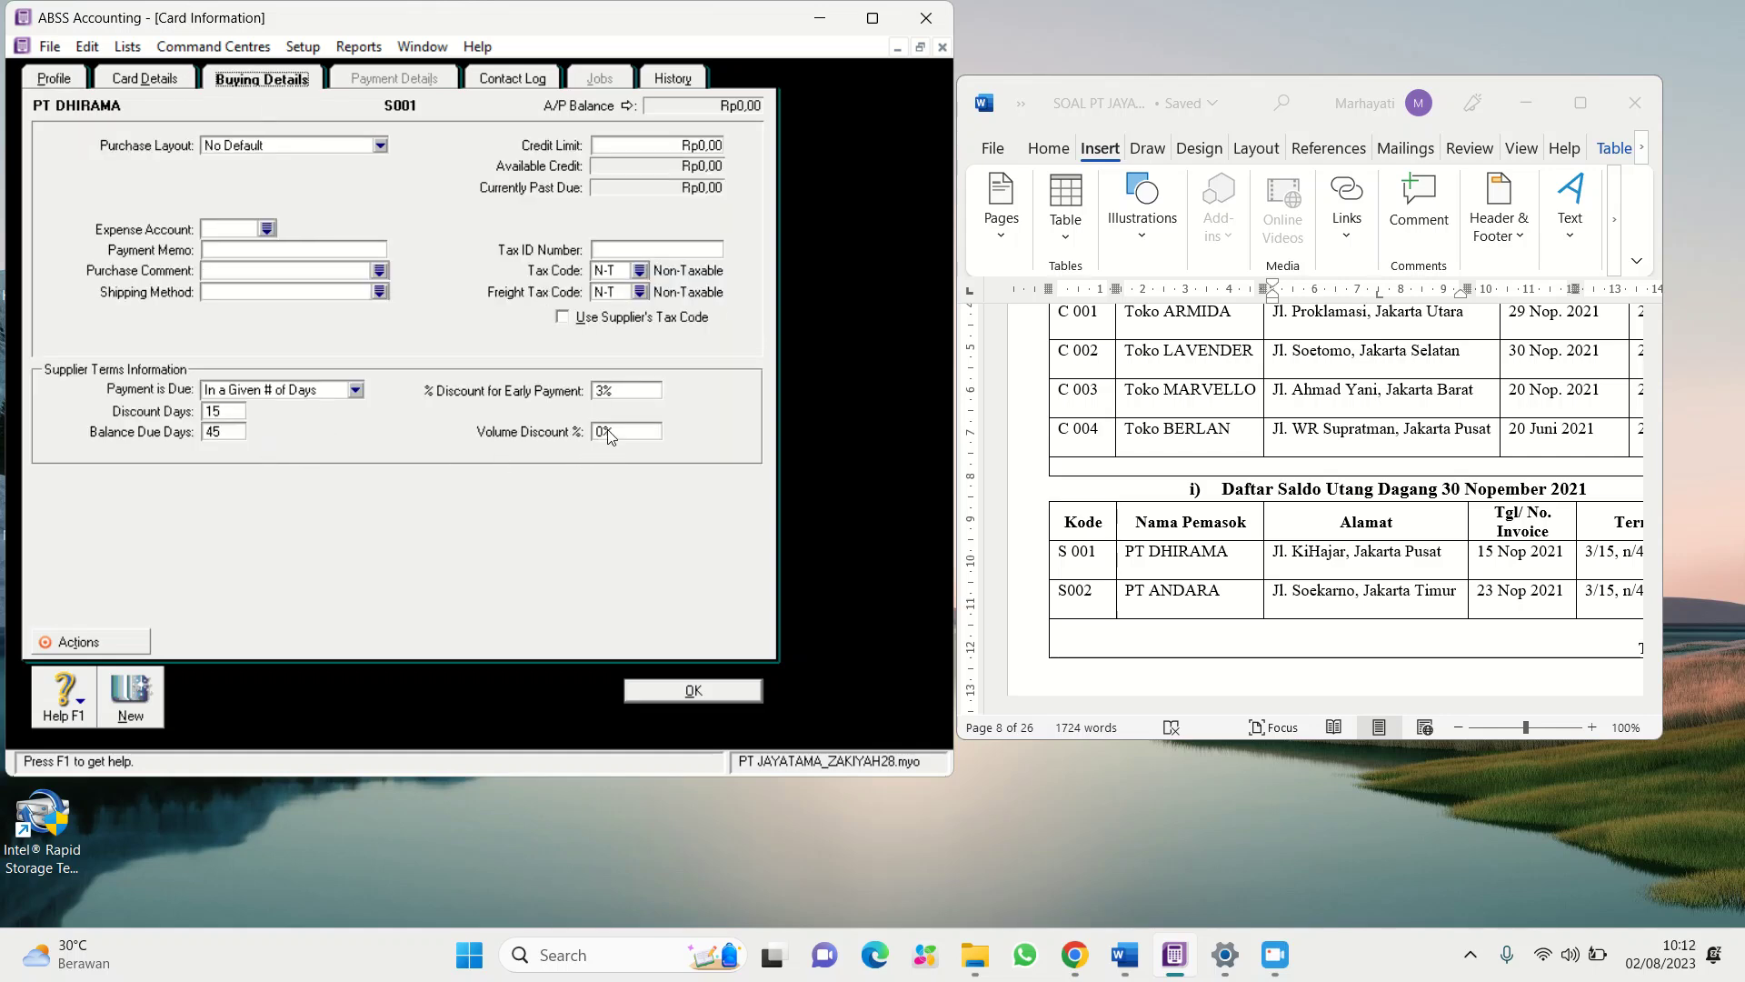
click(691, 690)
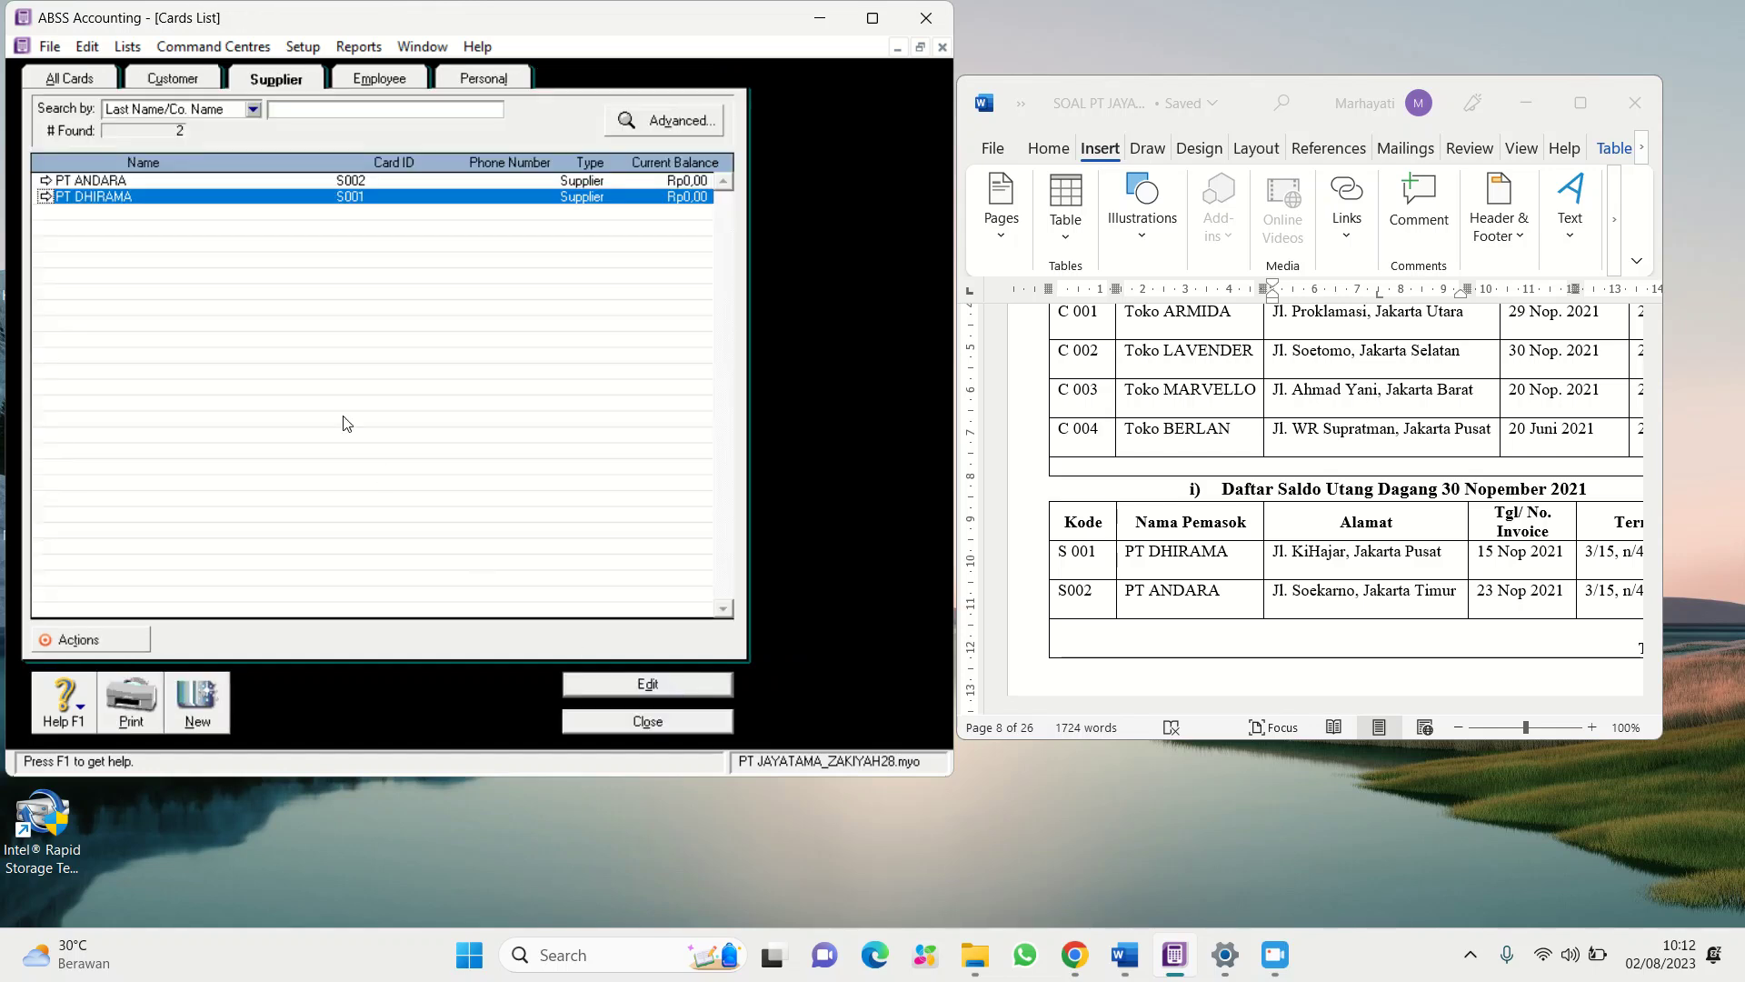
double_click(46, 181)
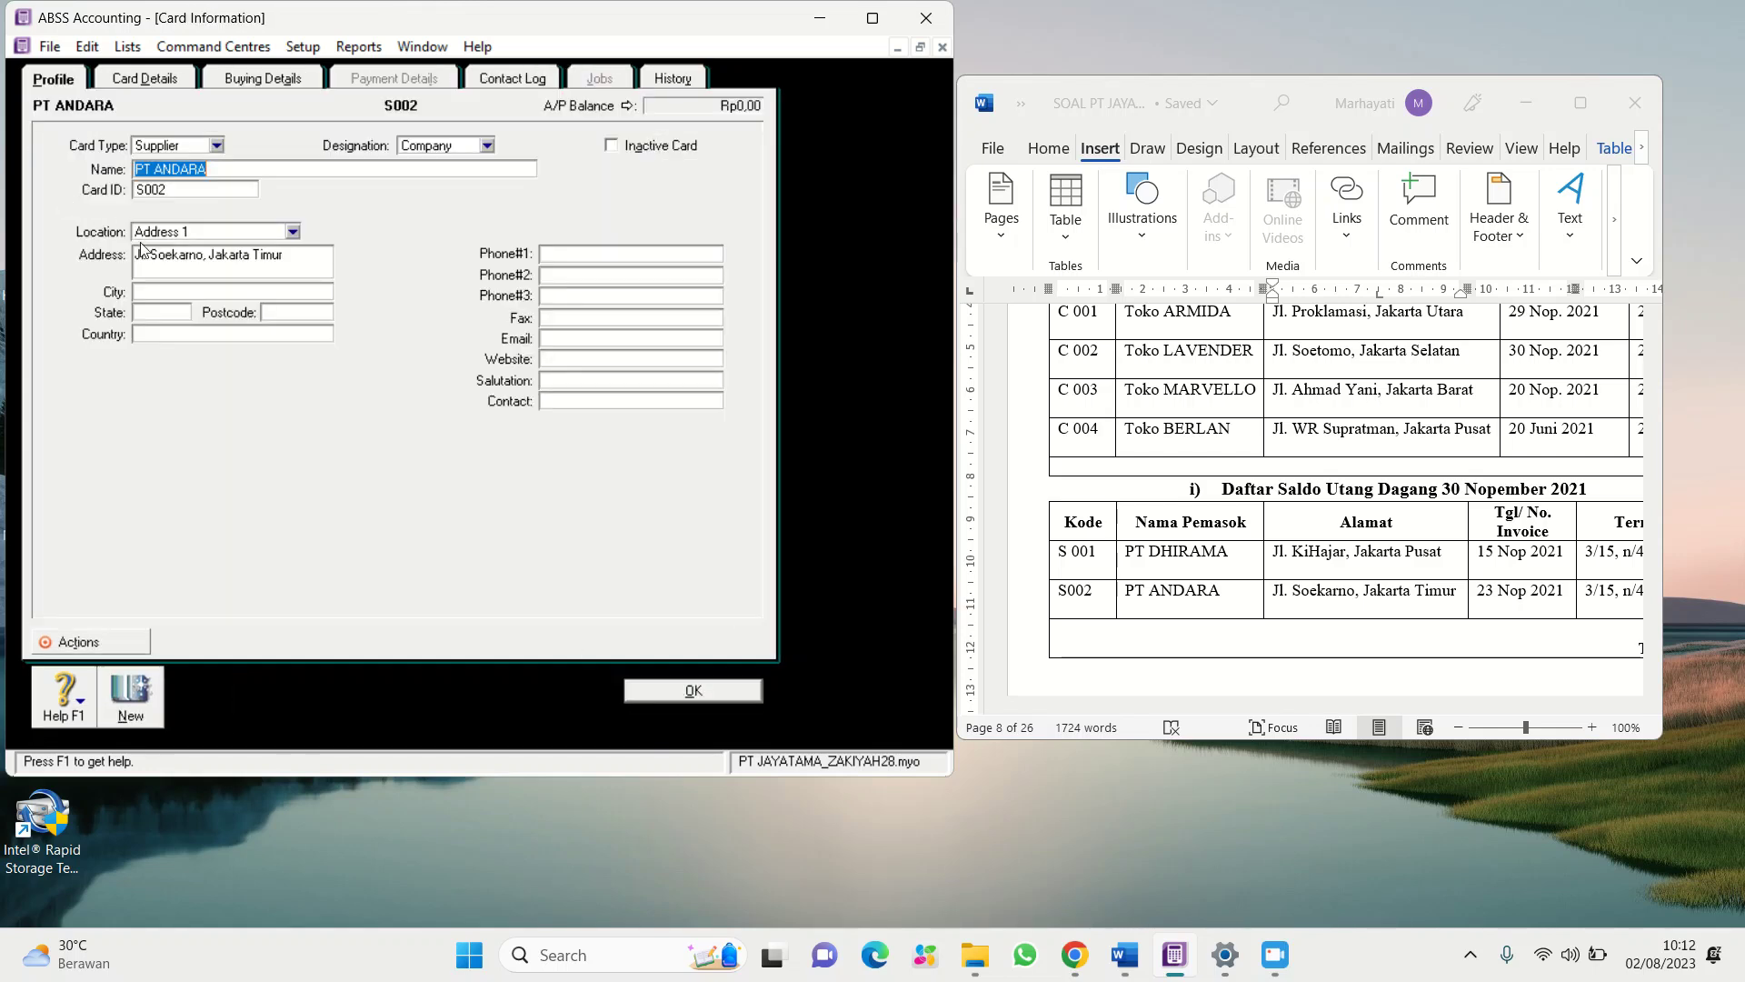
click(269, 79)
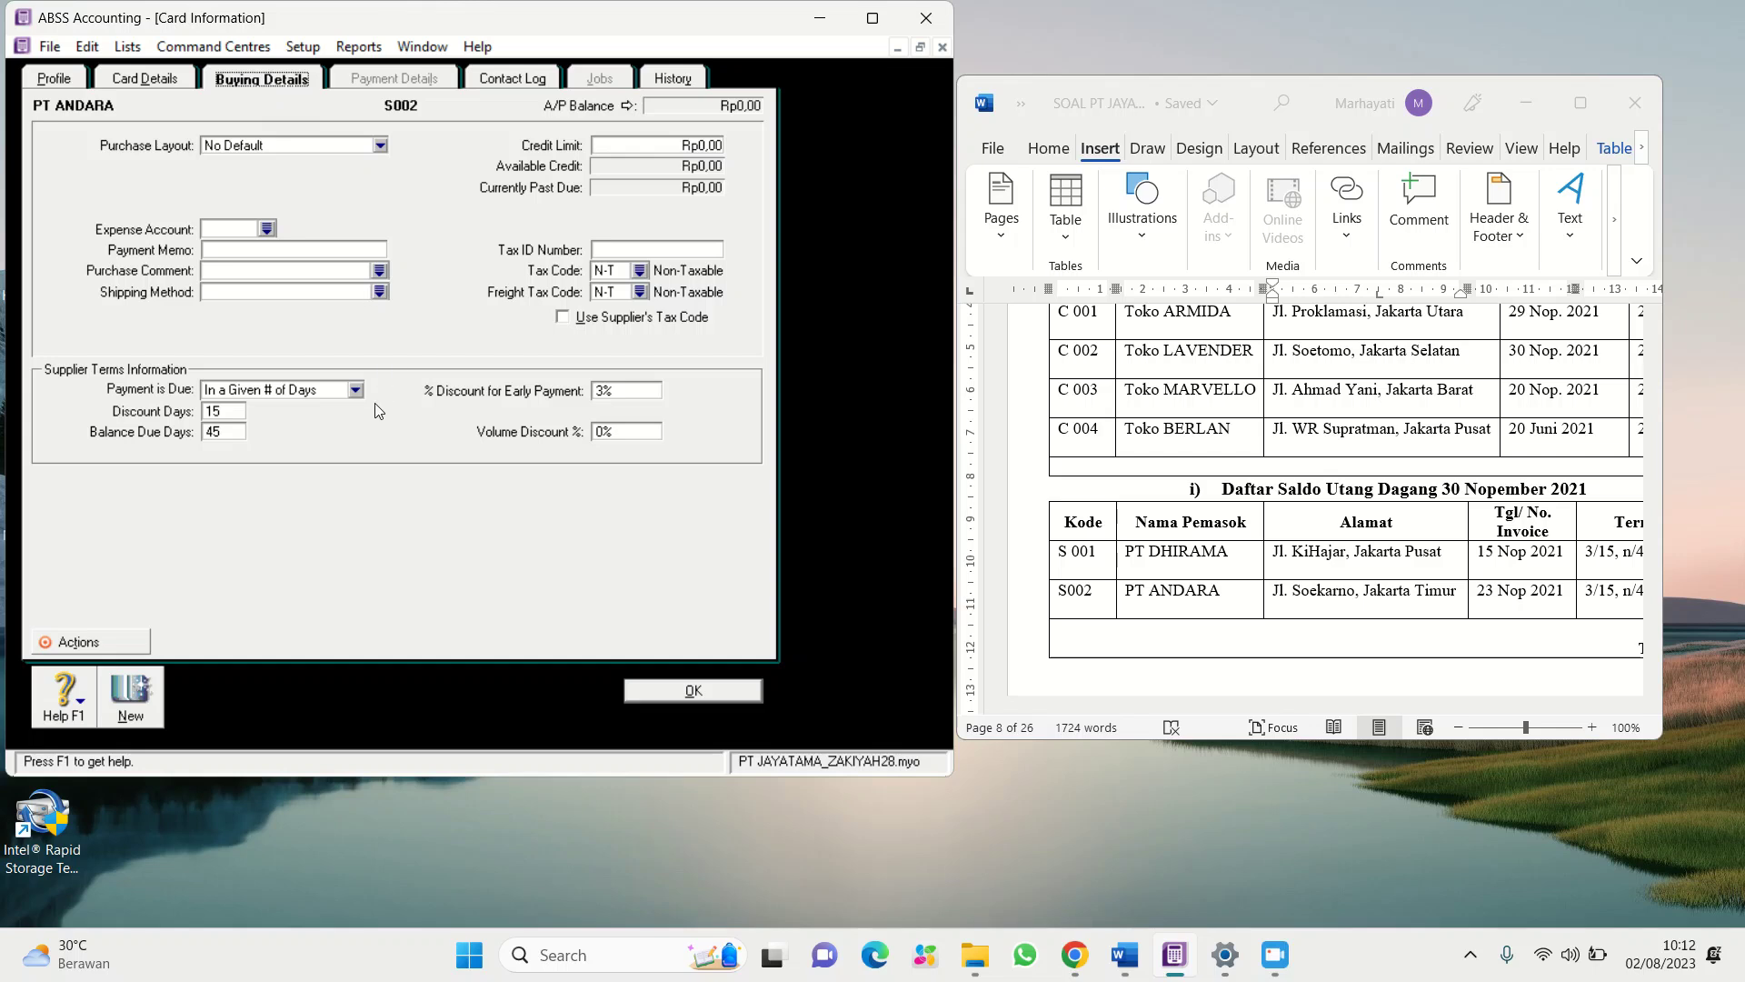
click(740, 695)
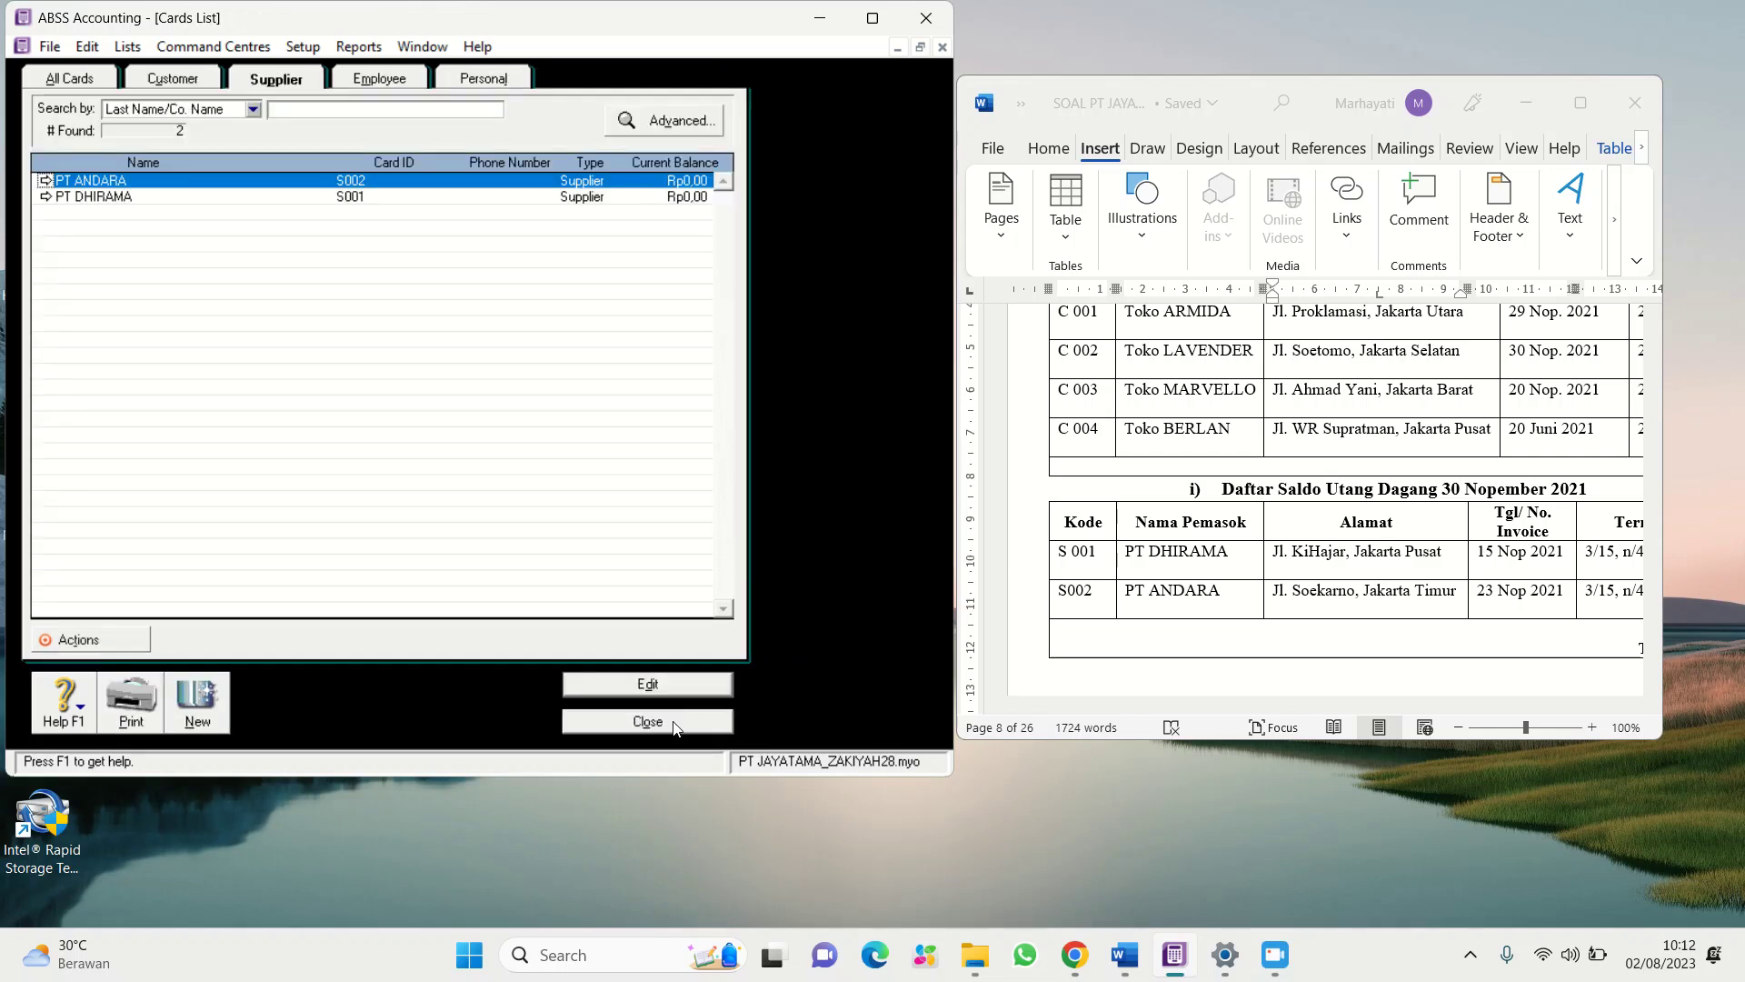
click(647, 721)
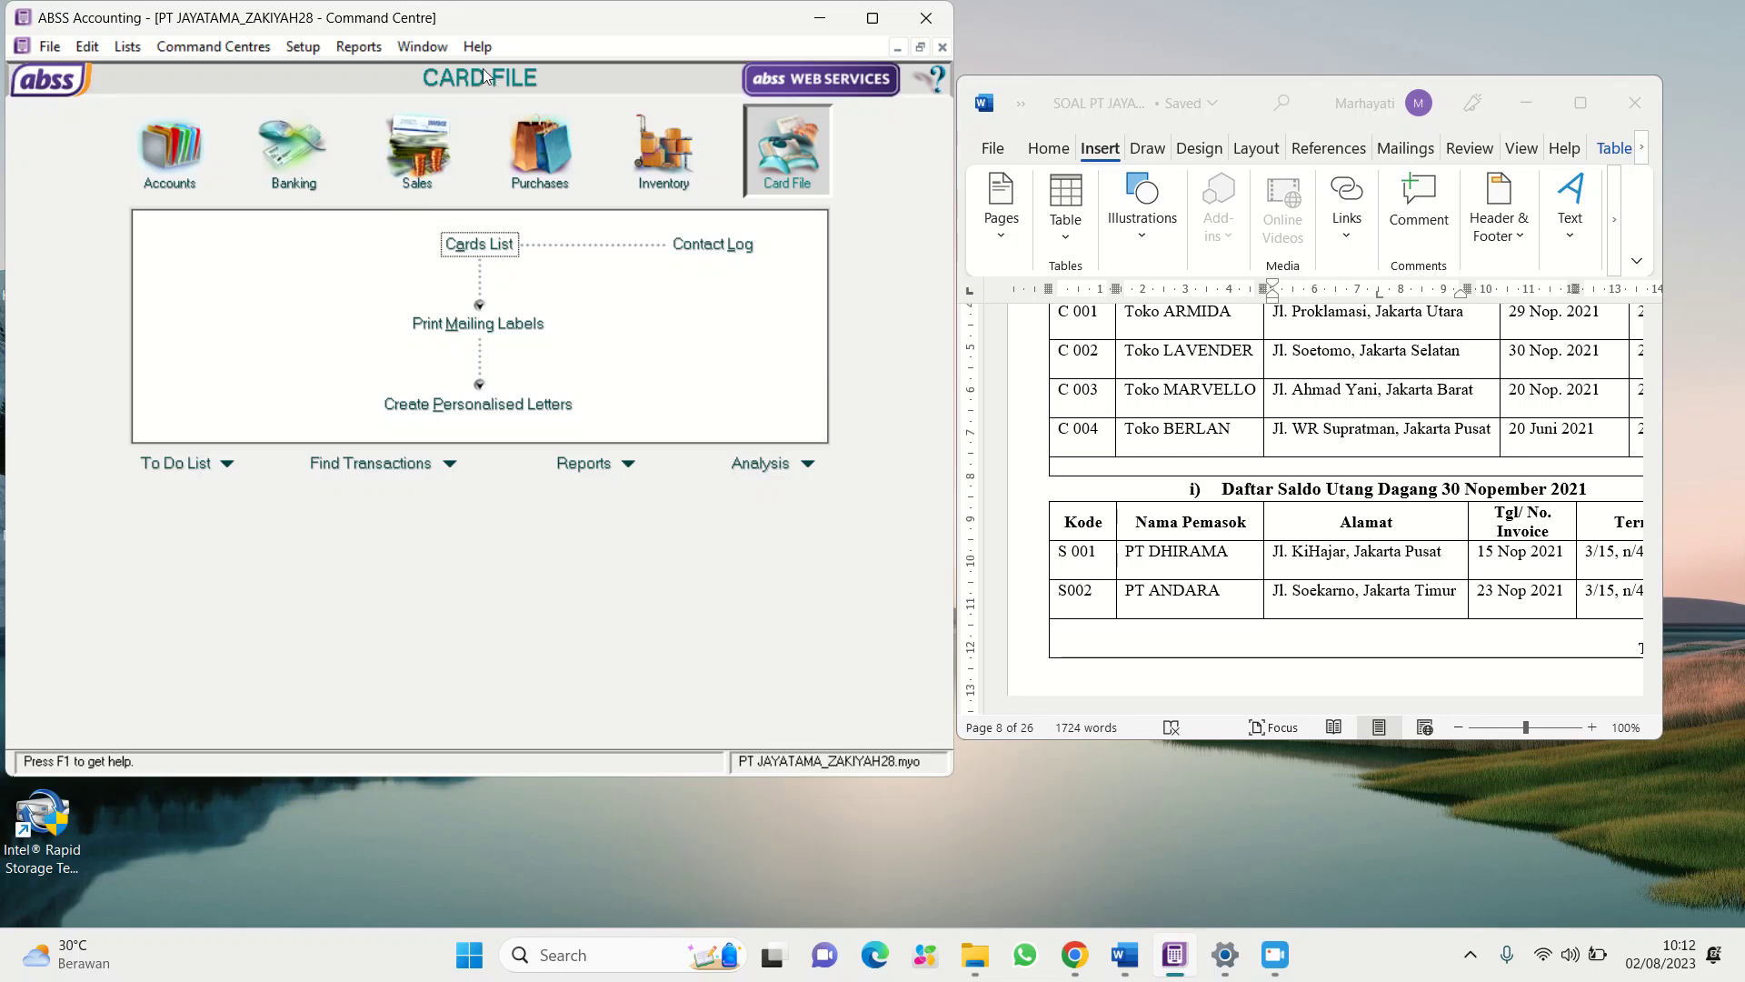
Open the customer opening balances and start a historical sale for Toko ARMIDA
click(306, 47)
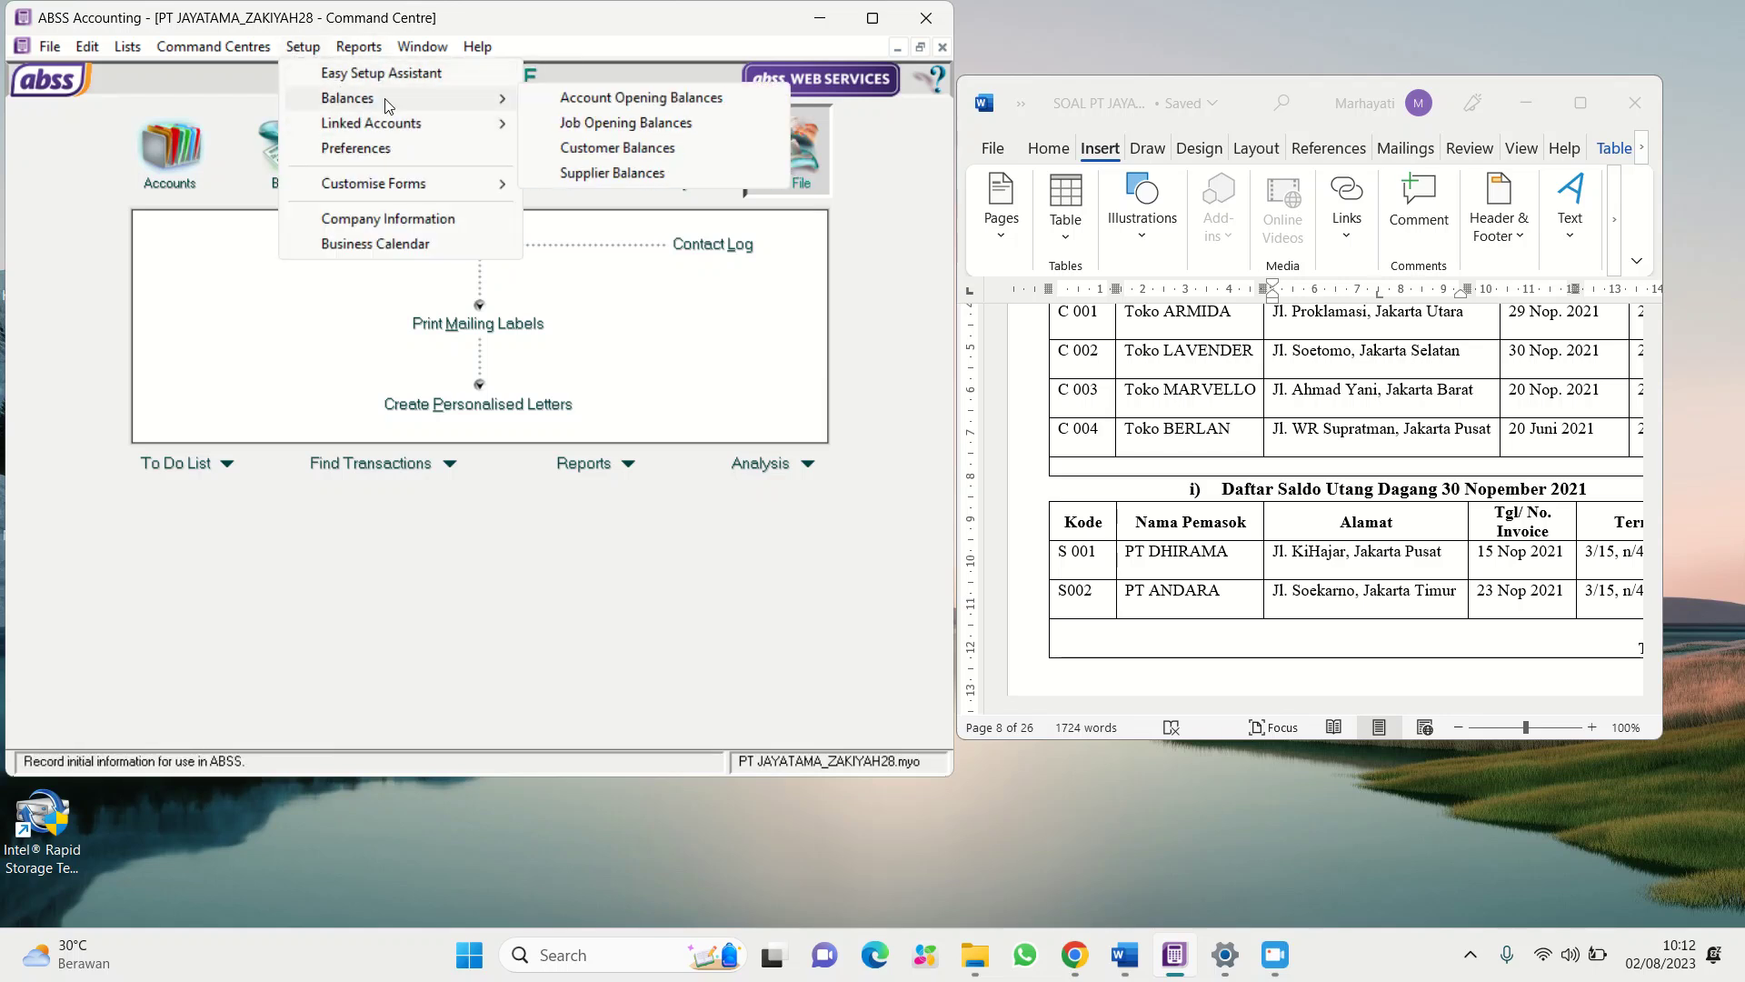
click(592, 155)
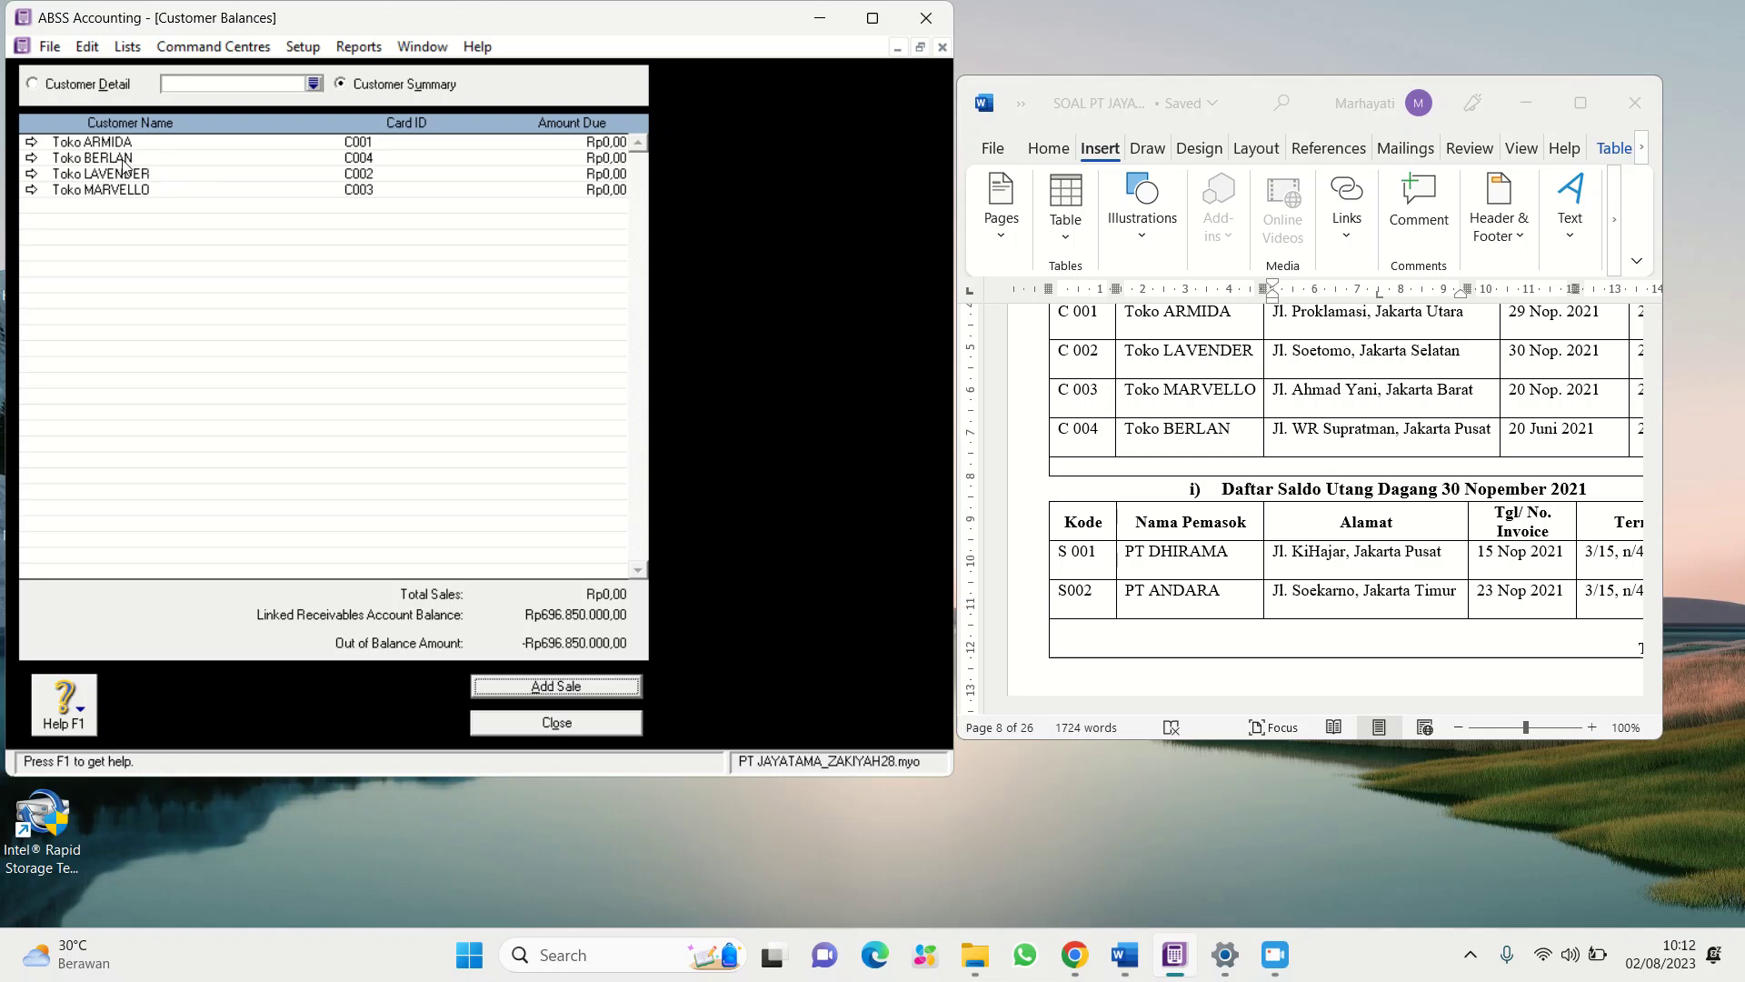
click(30, 143)
click(555, 687)
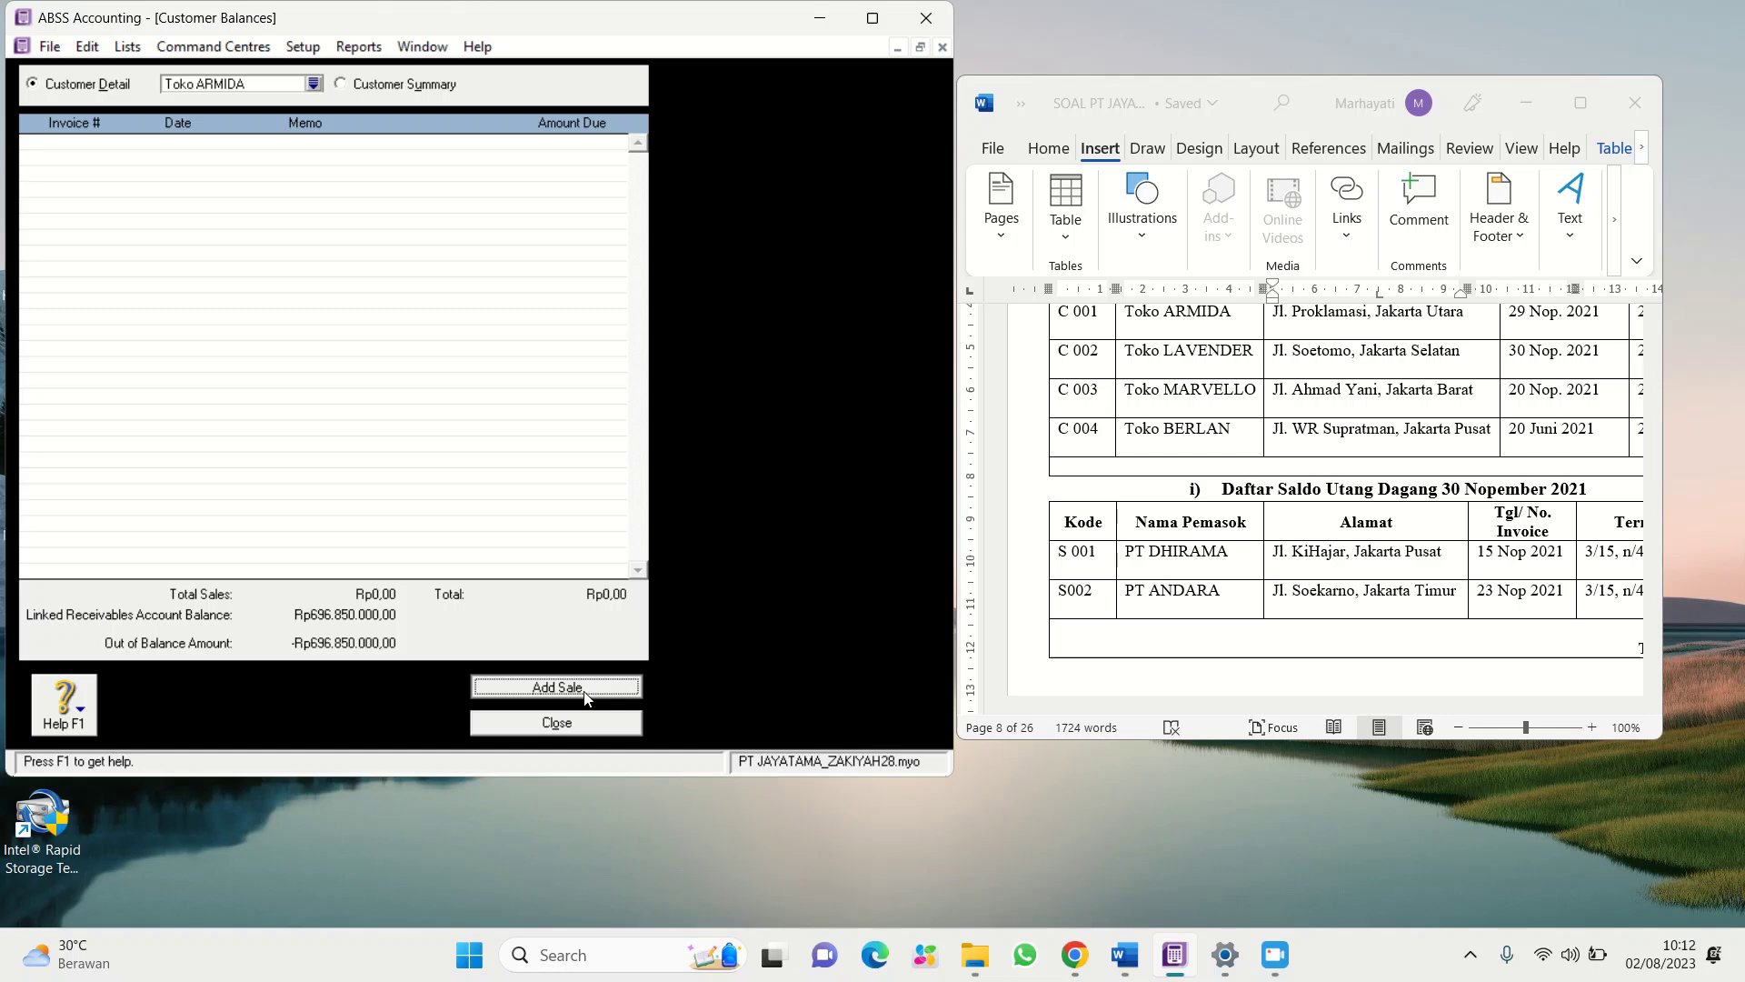
click(316, 107)
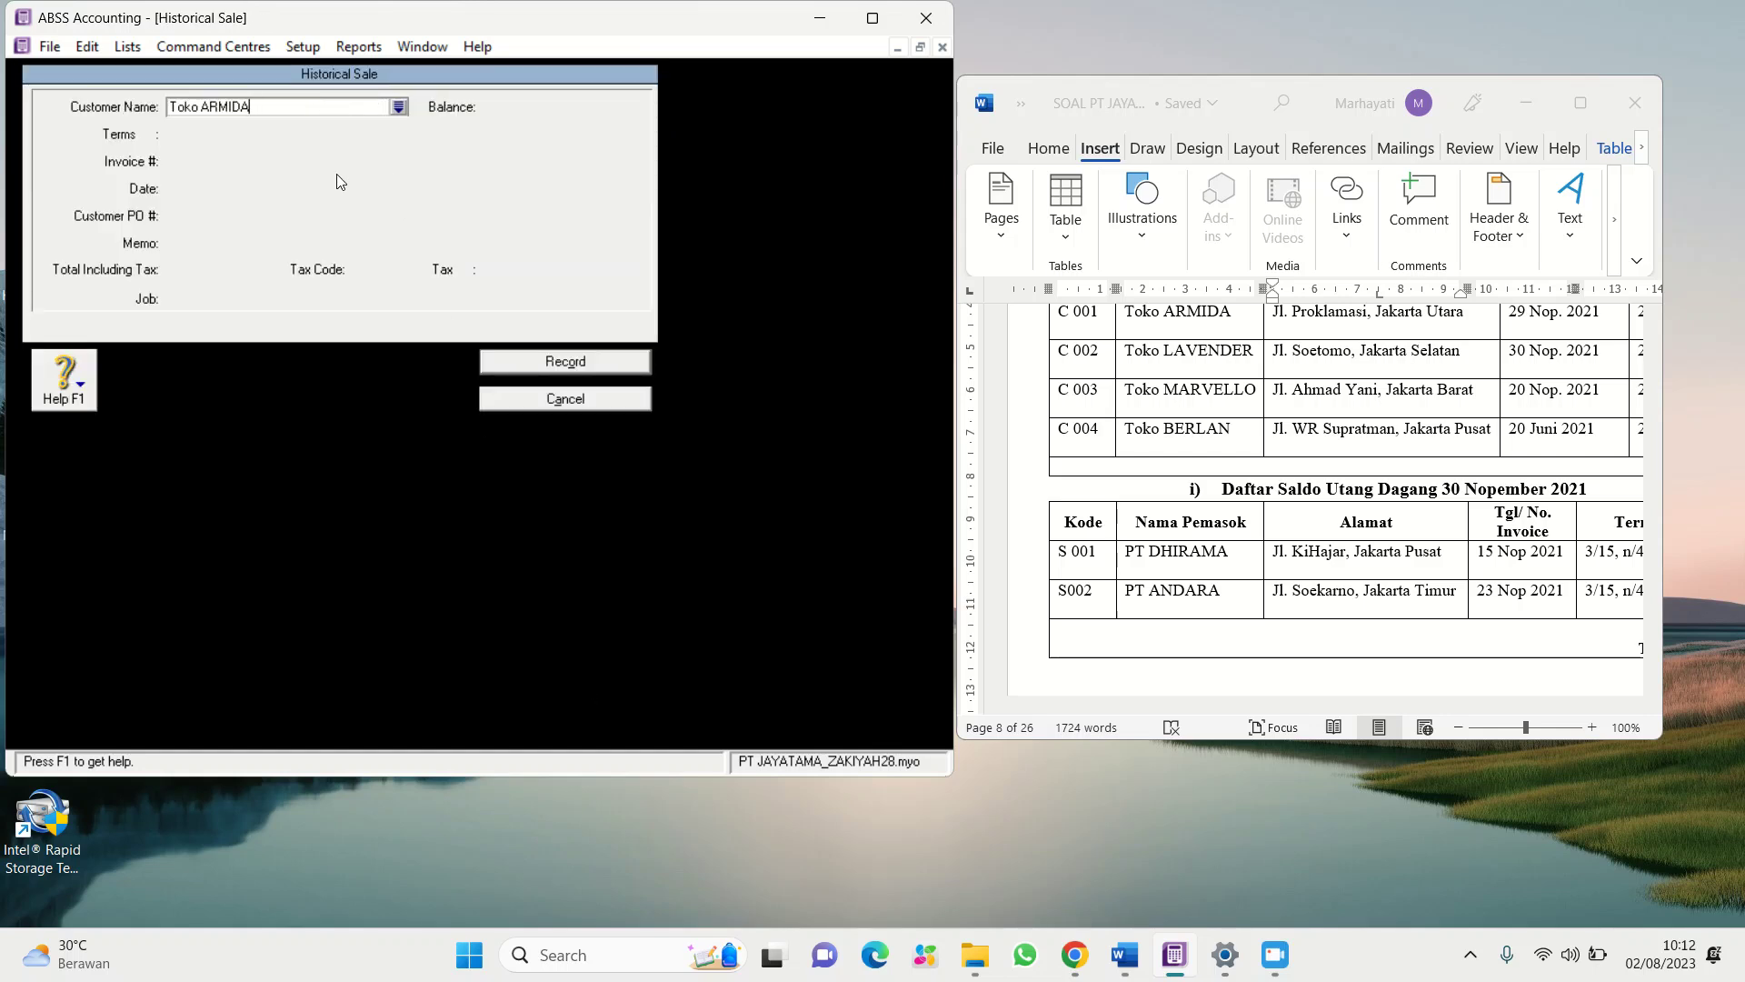
key(Tab)
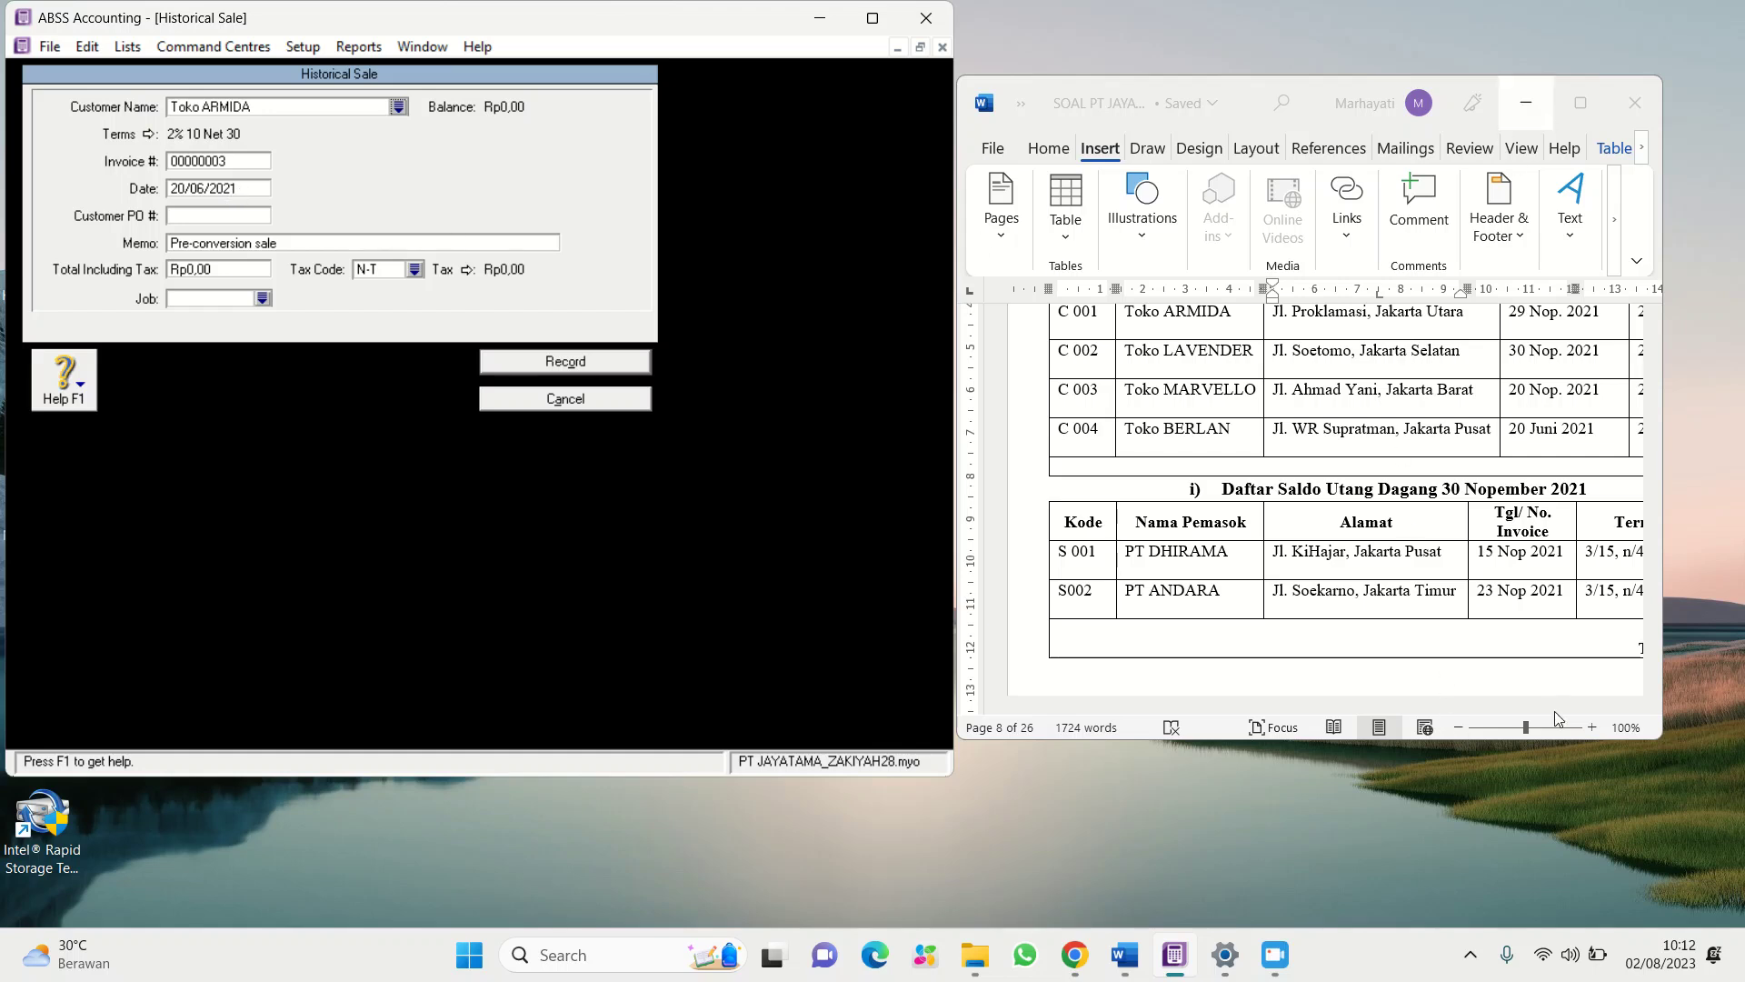
Date Toko ARMIDA's historical sale 29/11/2021, following the receivables table, and set its memo to "Saldo Awal Piutang Dagang"
click(1641, 710)
click(1635, 706)
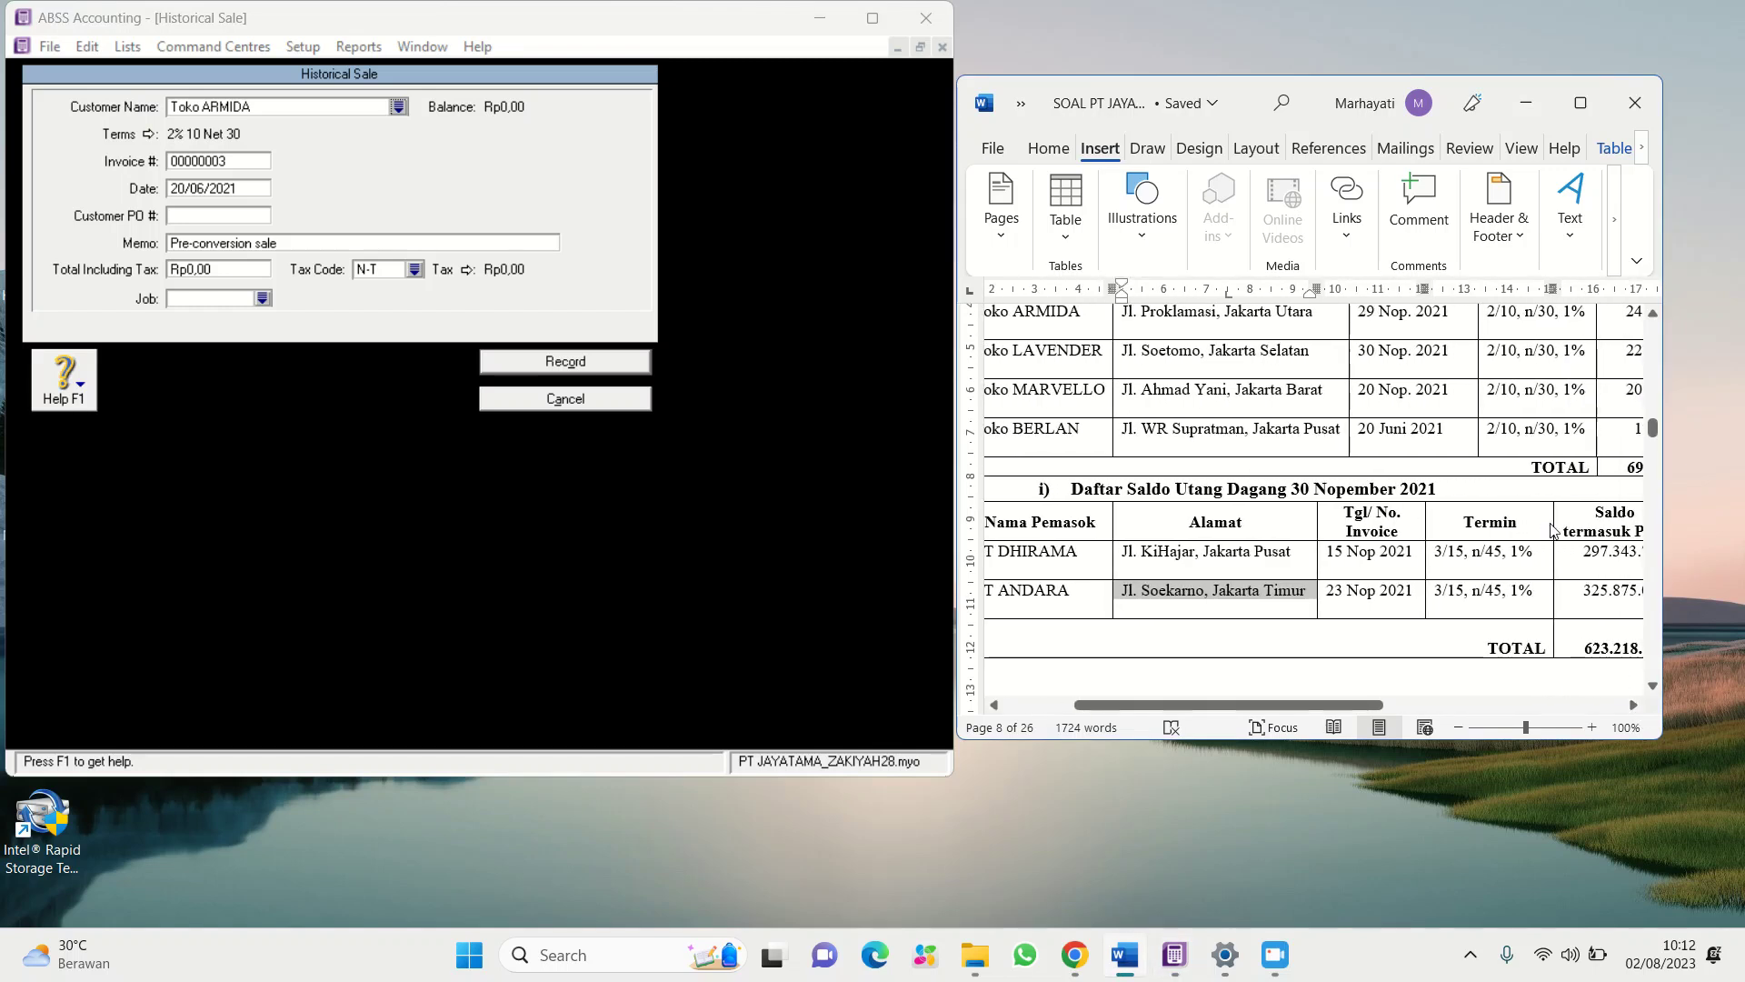
scroll(1546, 526, up, 3)
click(1635, 707)
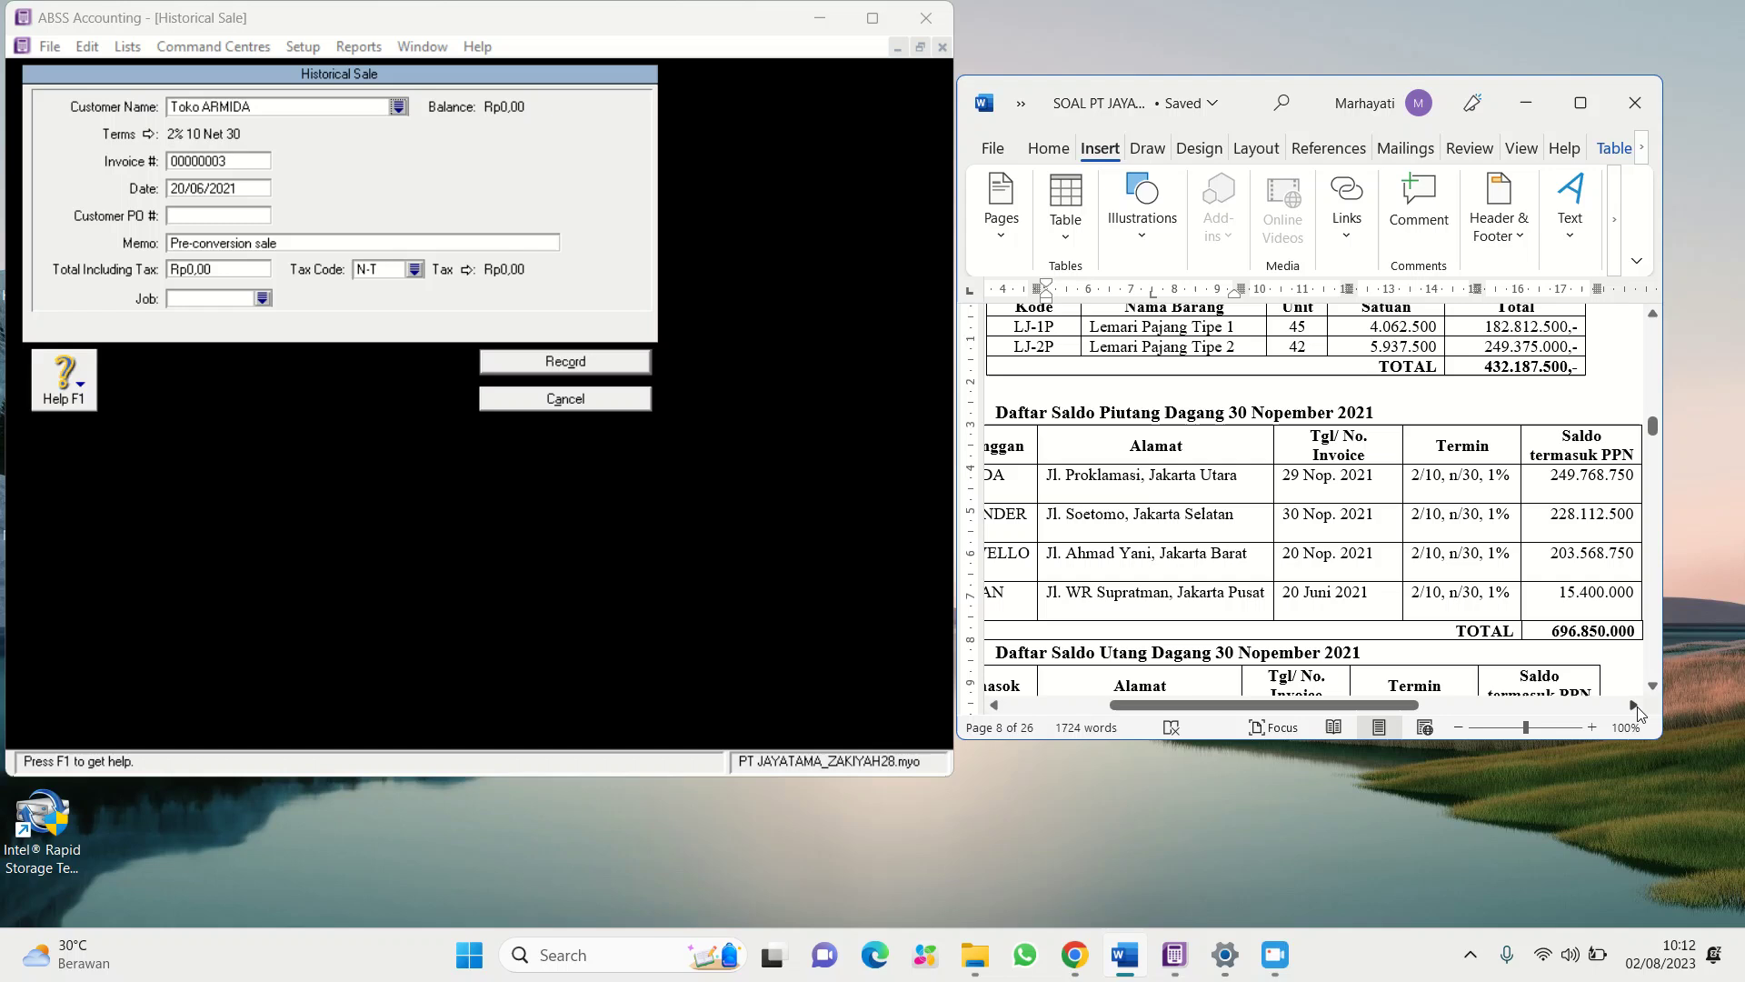
click(1635, 706)
click(1287, 494)
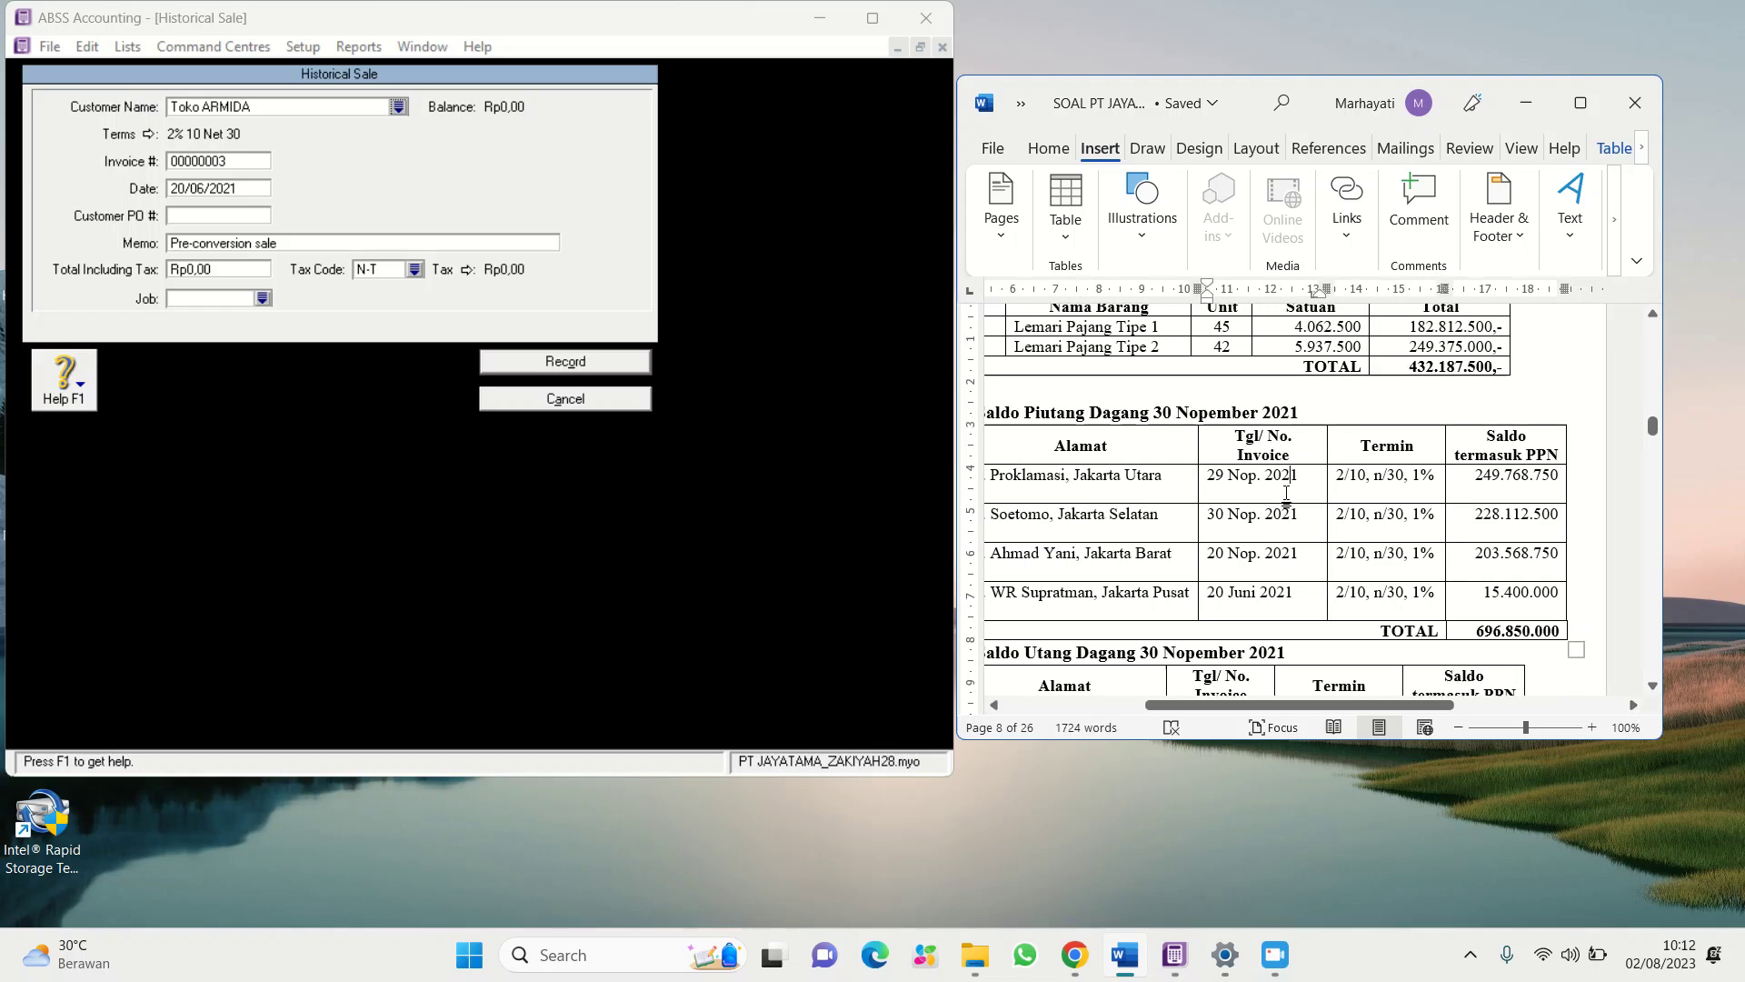
click(217, 188)
text(29/11/2021)
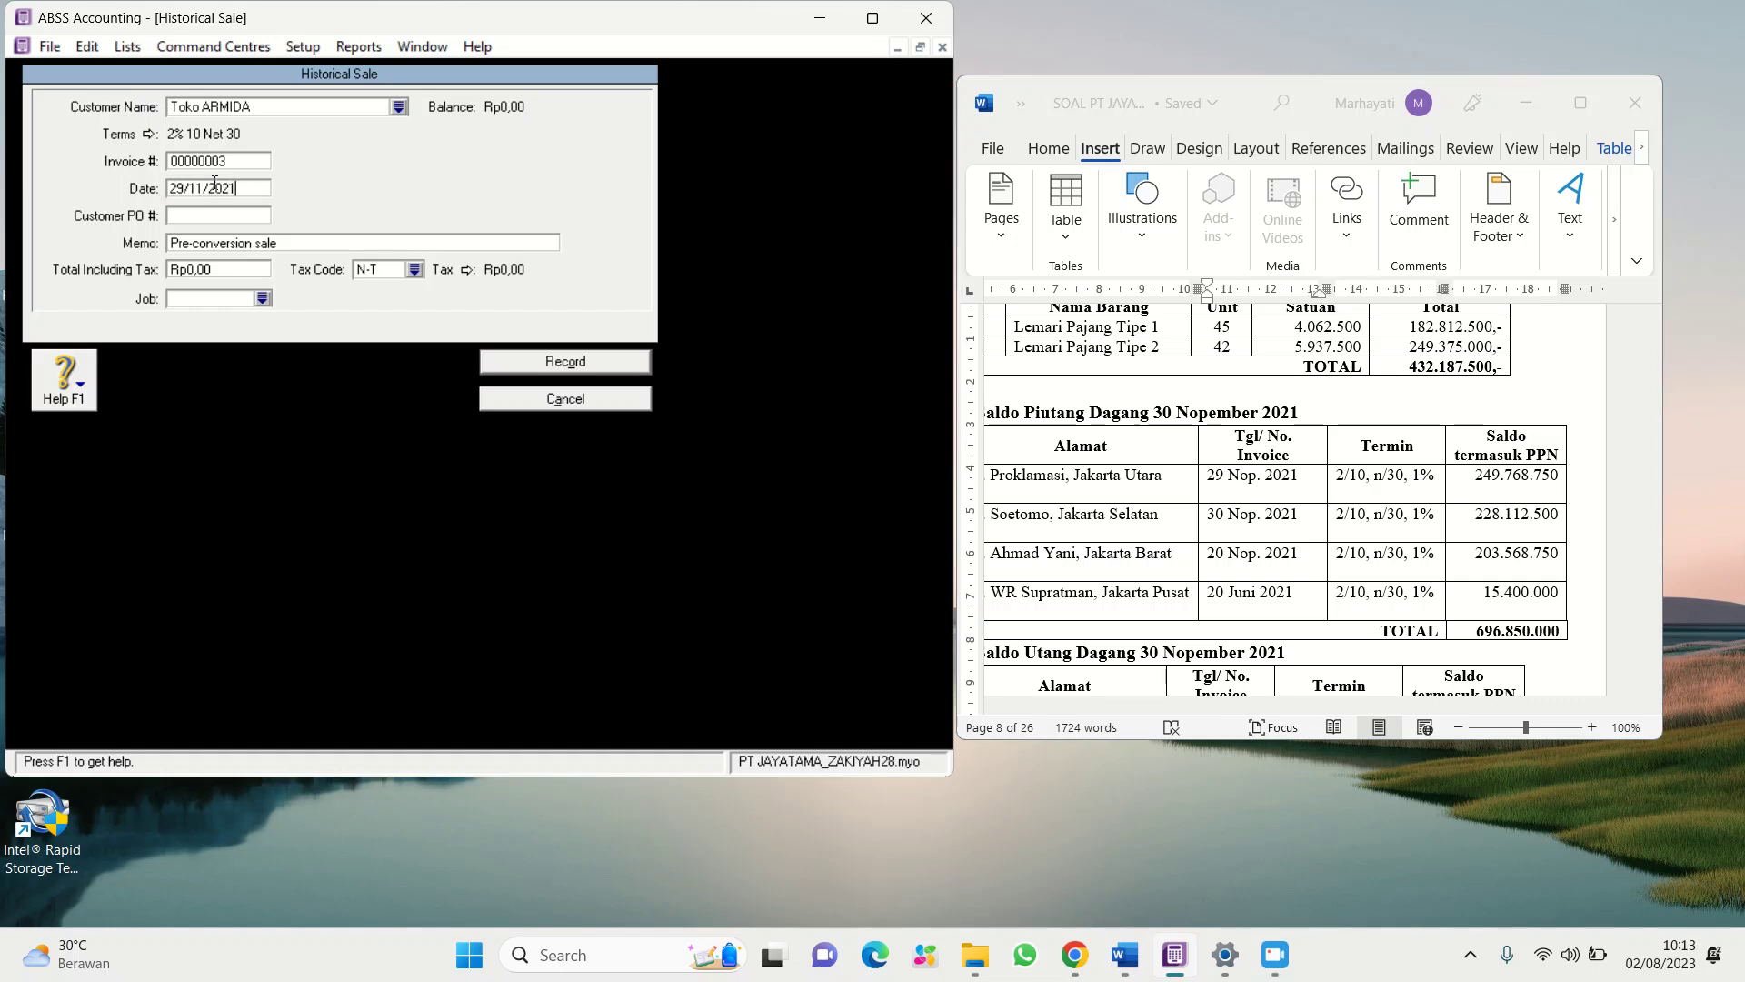
click(200, 241)
text(Saldo Awal Piutang Dagang)
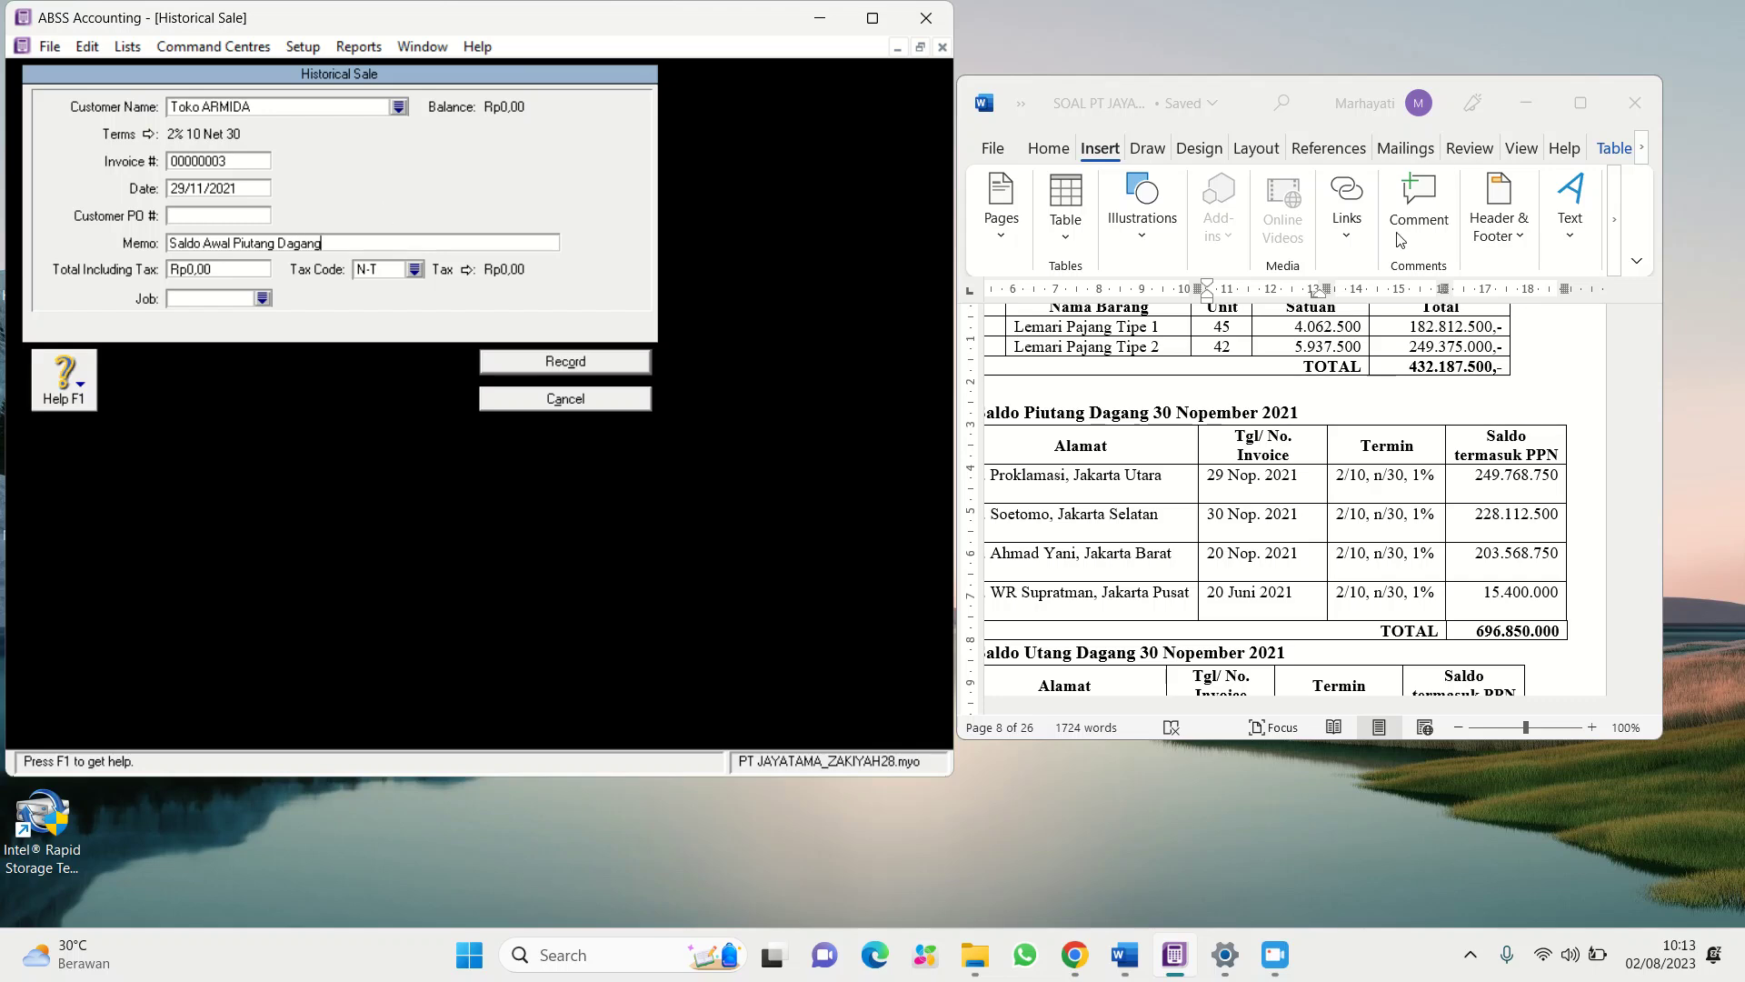
Enter 249768750 from the receivables table as Toko ARMIDA's total including tax, and record the historical sale
click(1475, 487)
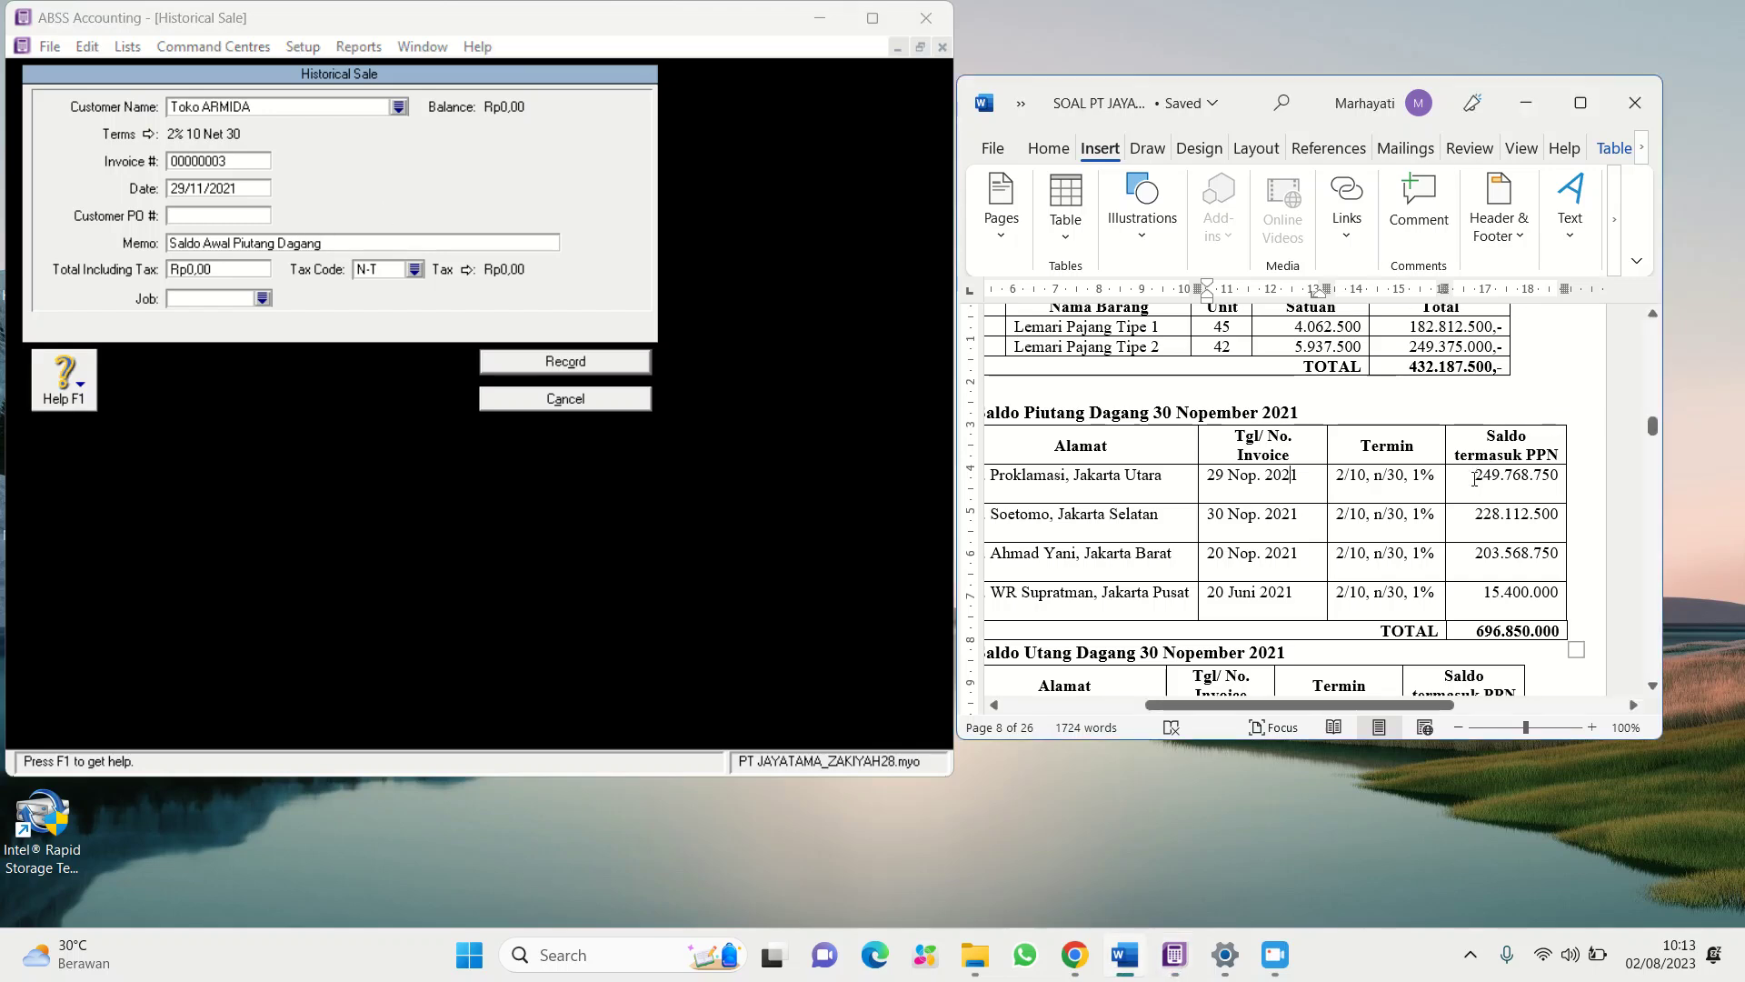
drag(1457, 482, 1545, 485)
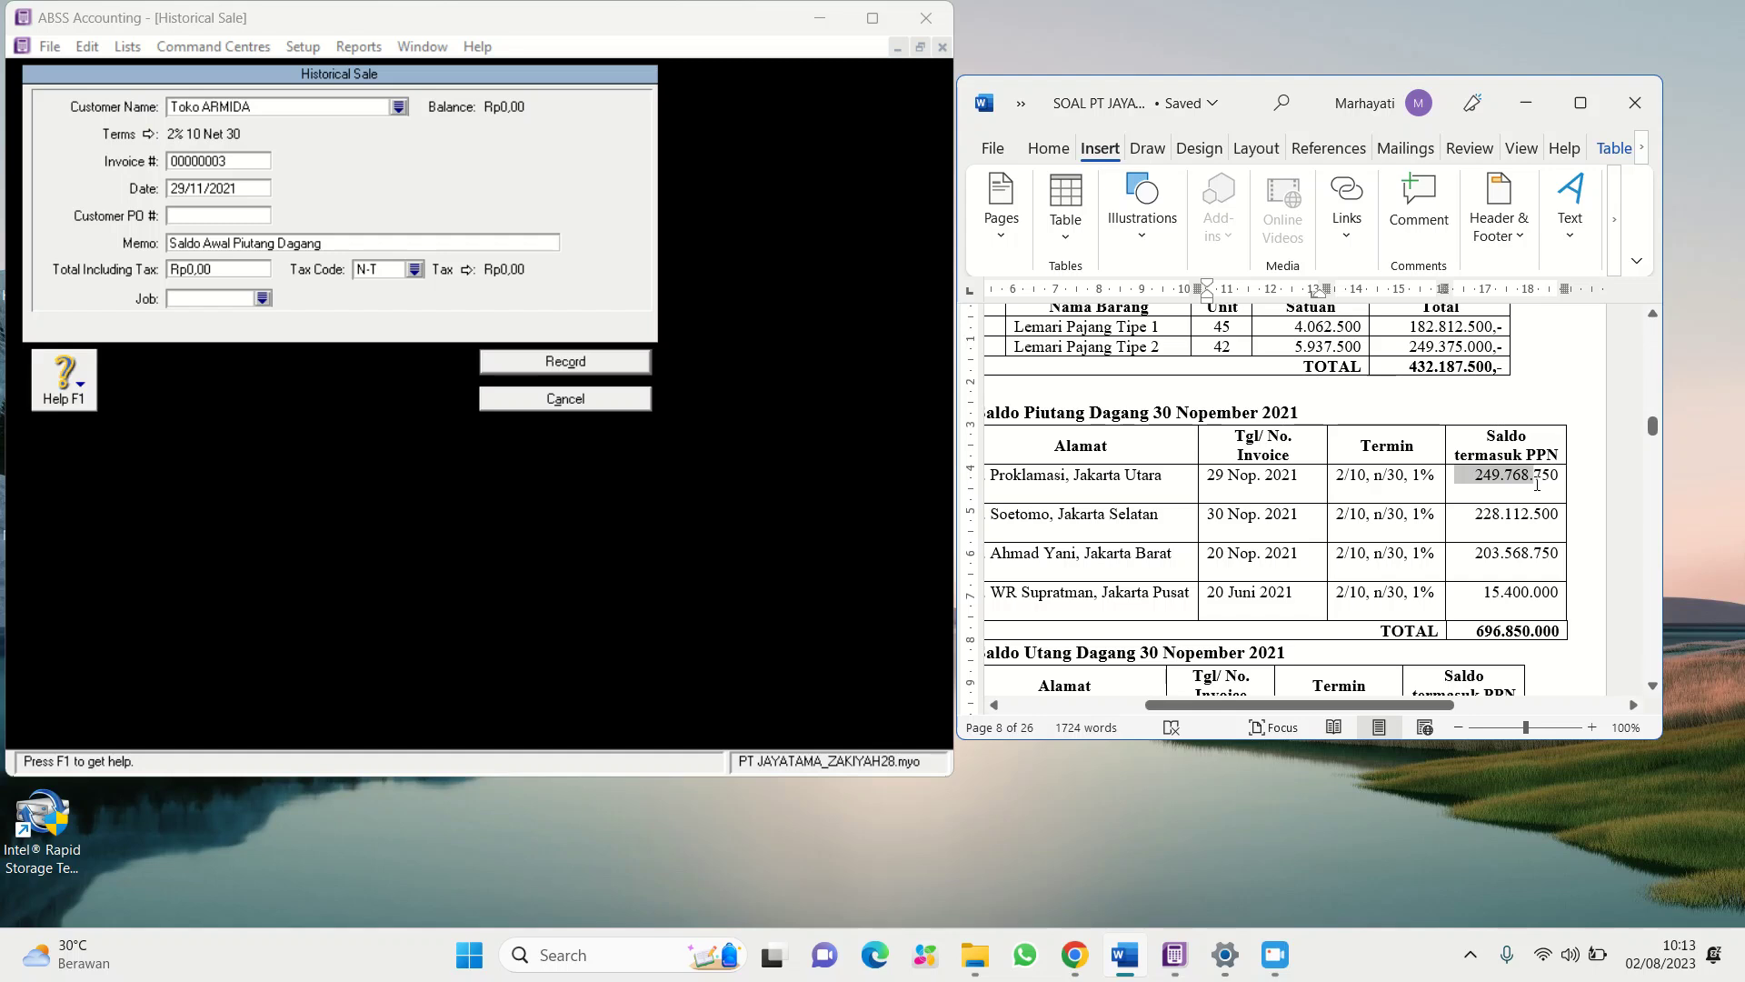
click(223, 273)
text(249)
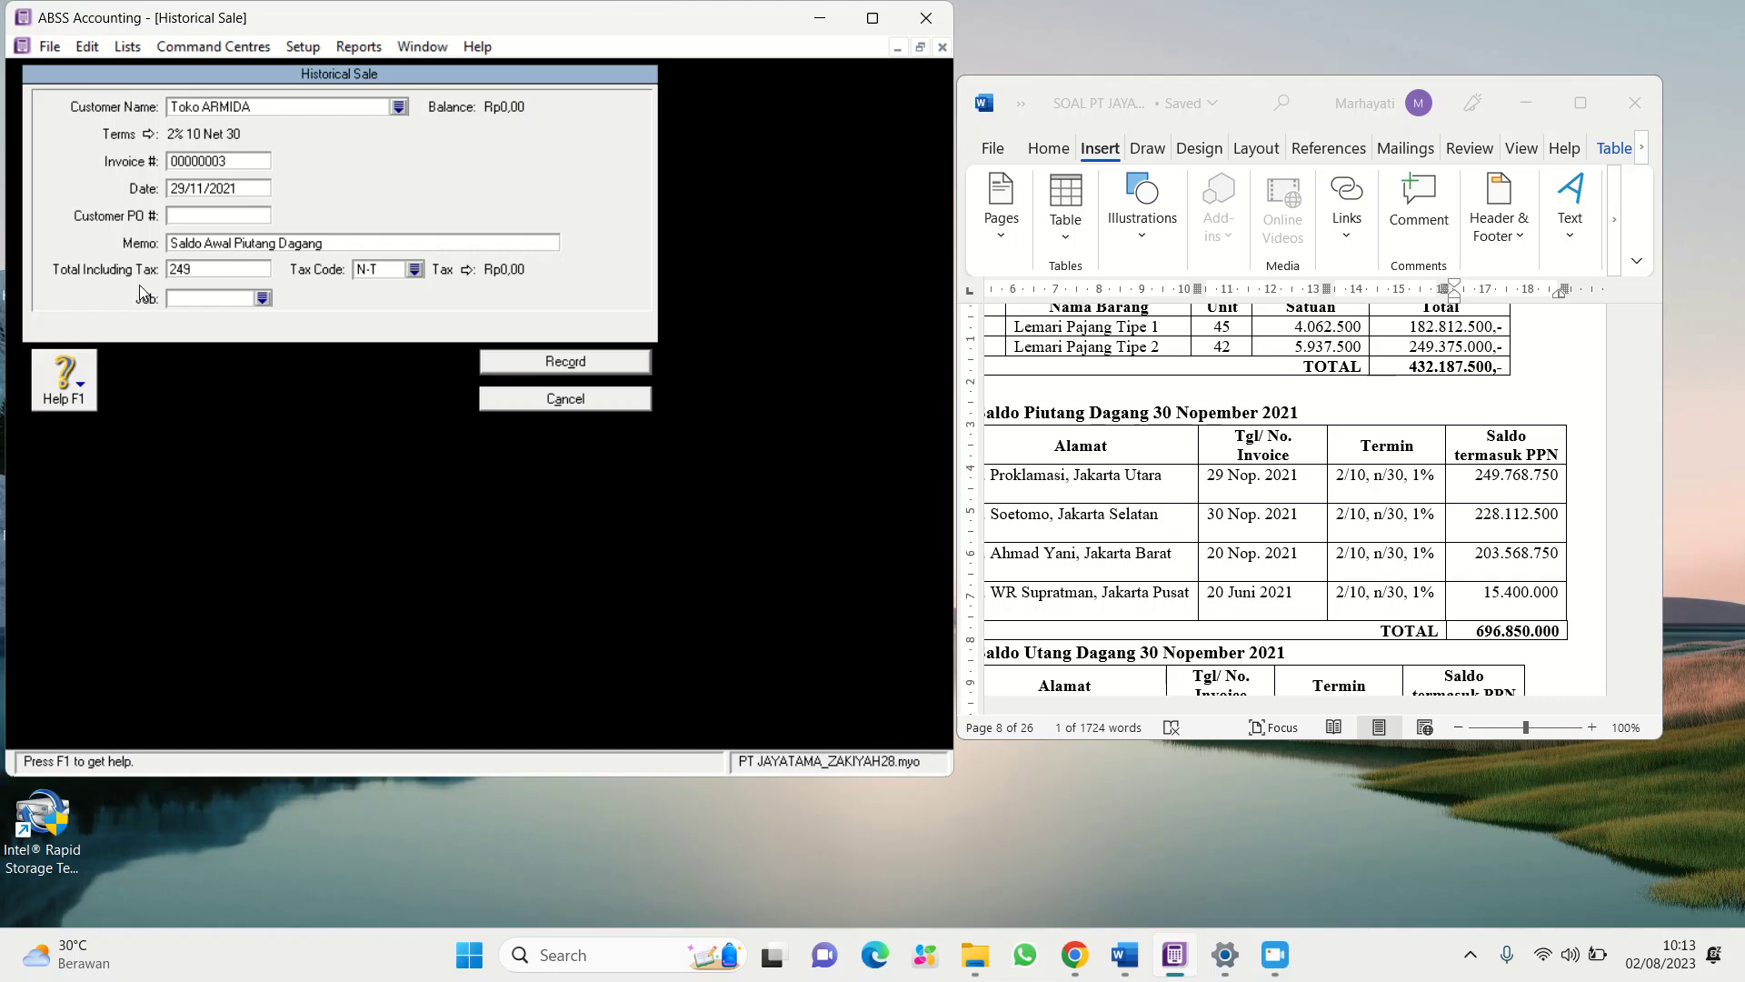
text(768750)
key(Tab)
click(515, 365)
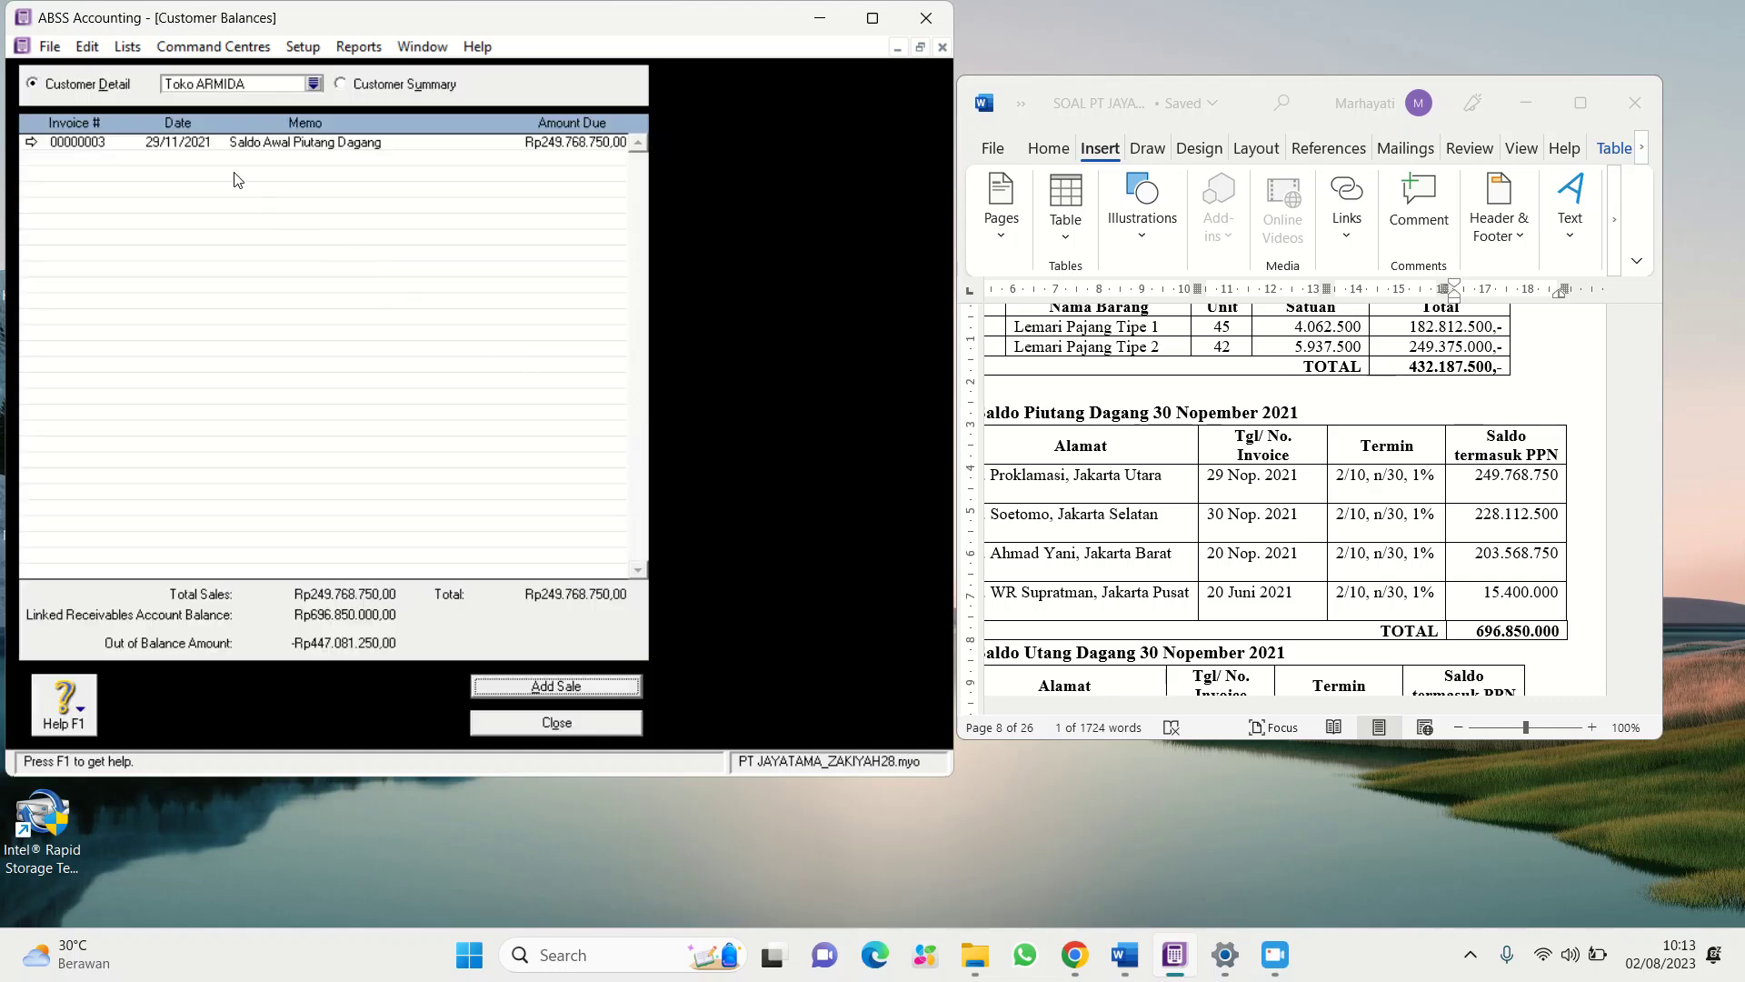
Switch the customer balances to Toko LAVENDER and start a historical sale for that customer
click(313, 84)
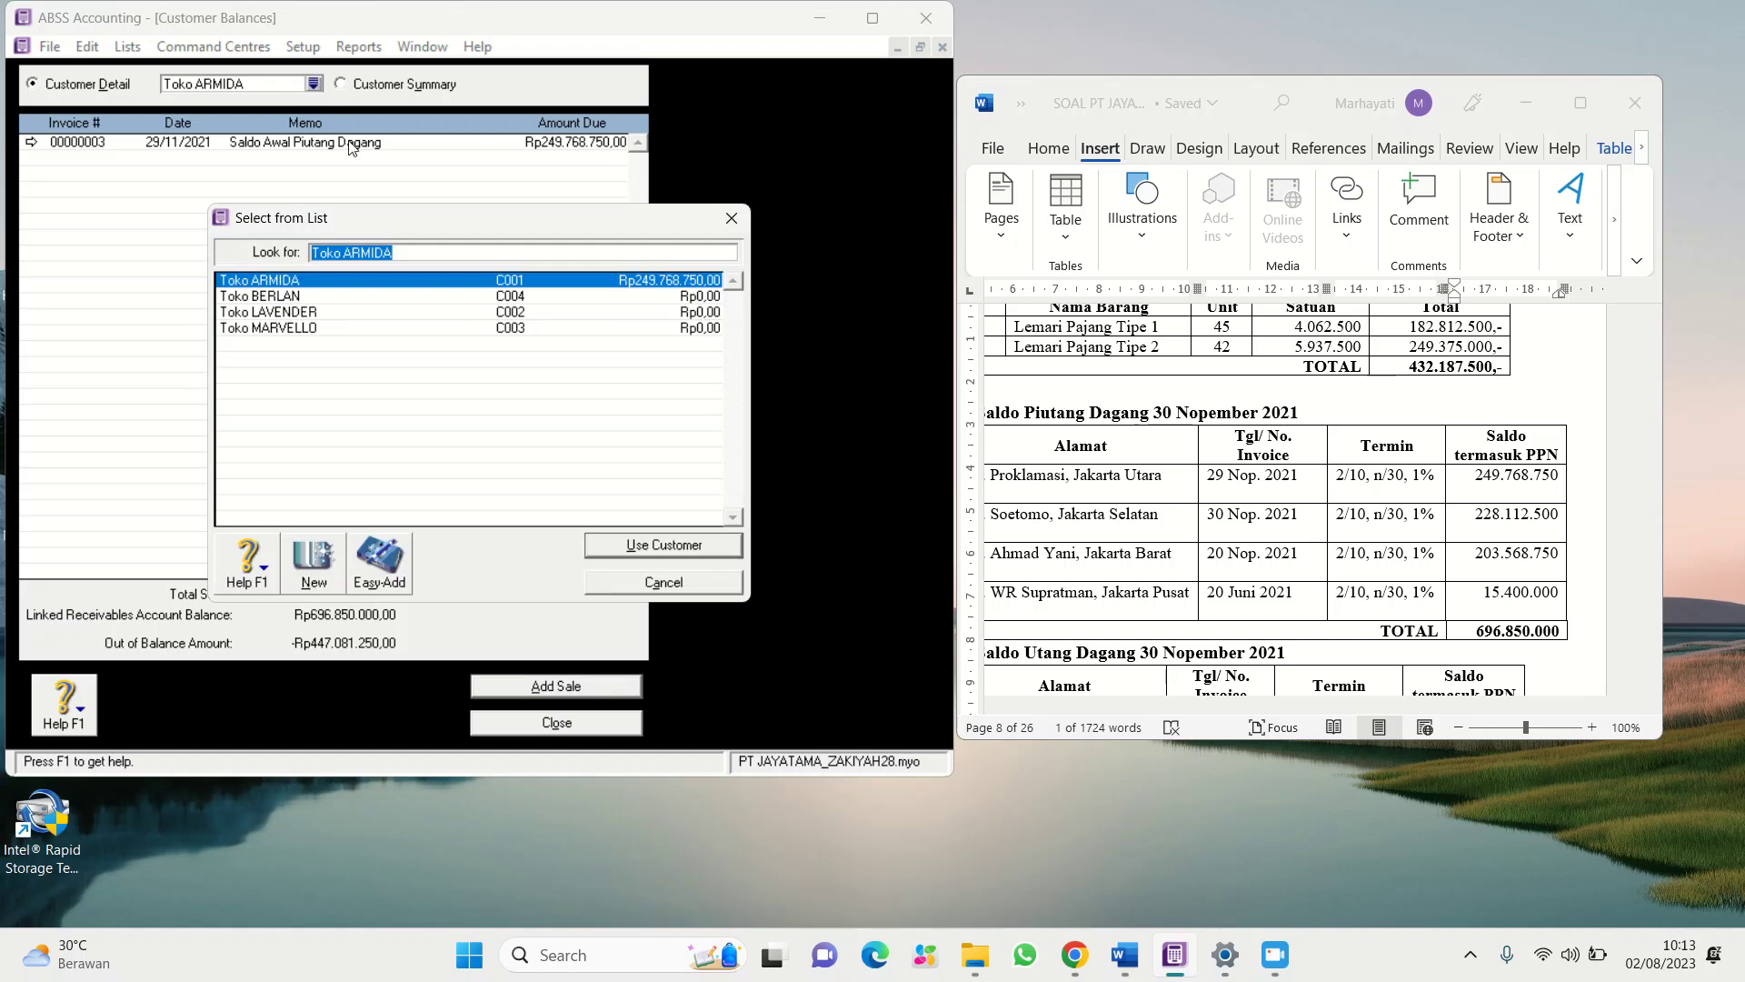
click(262, 313)
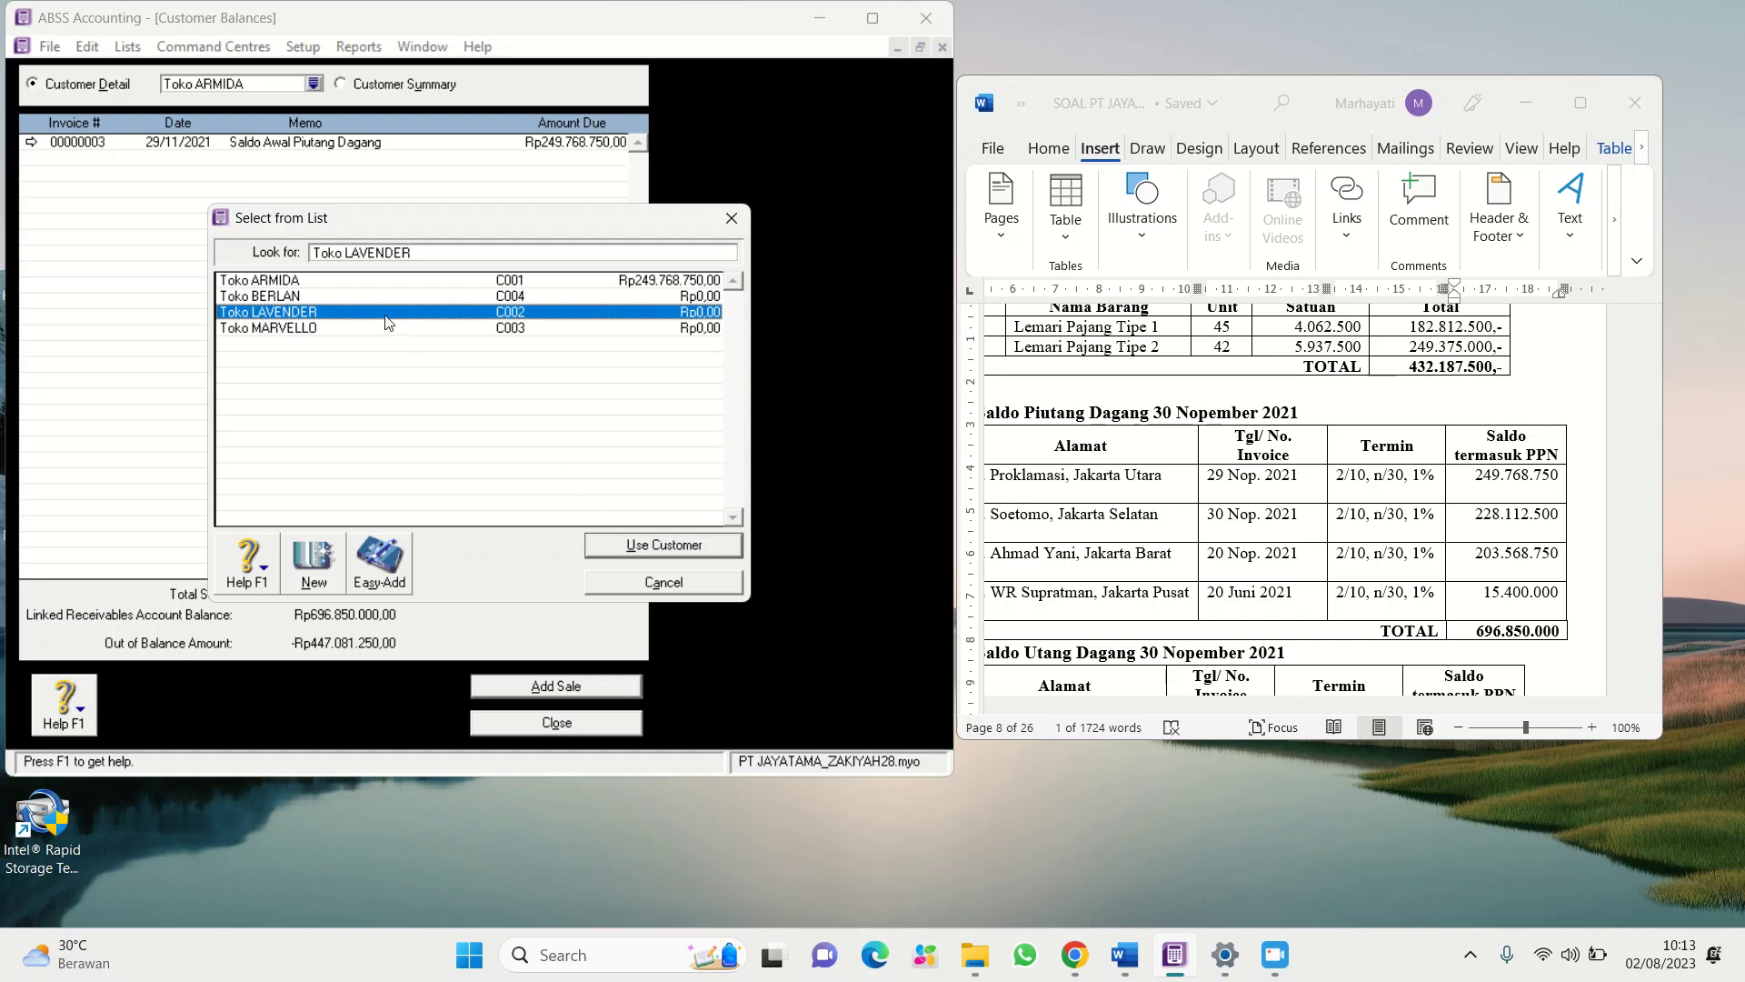
click(626, 546)
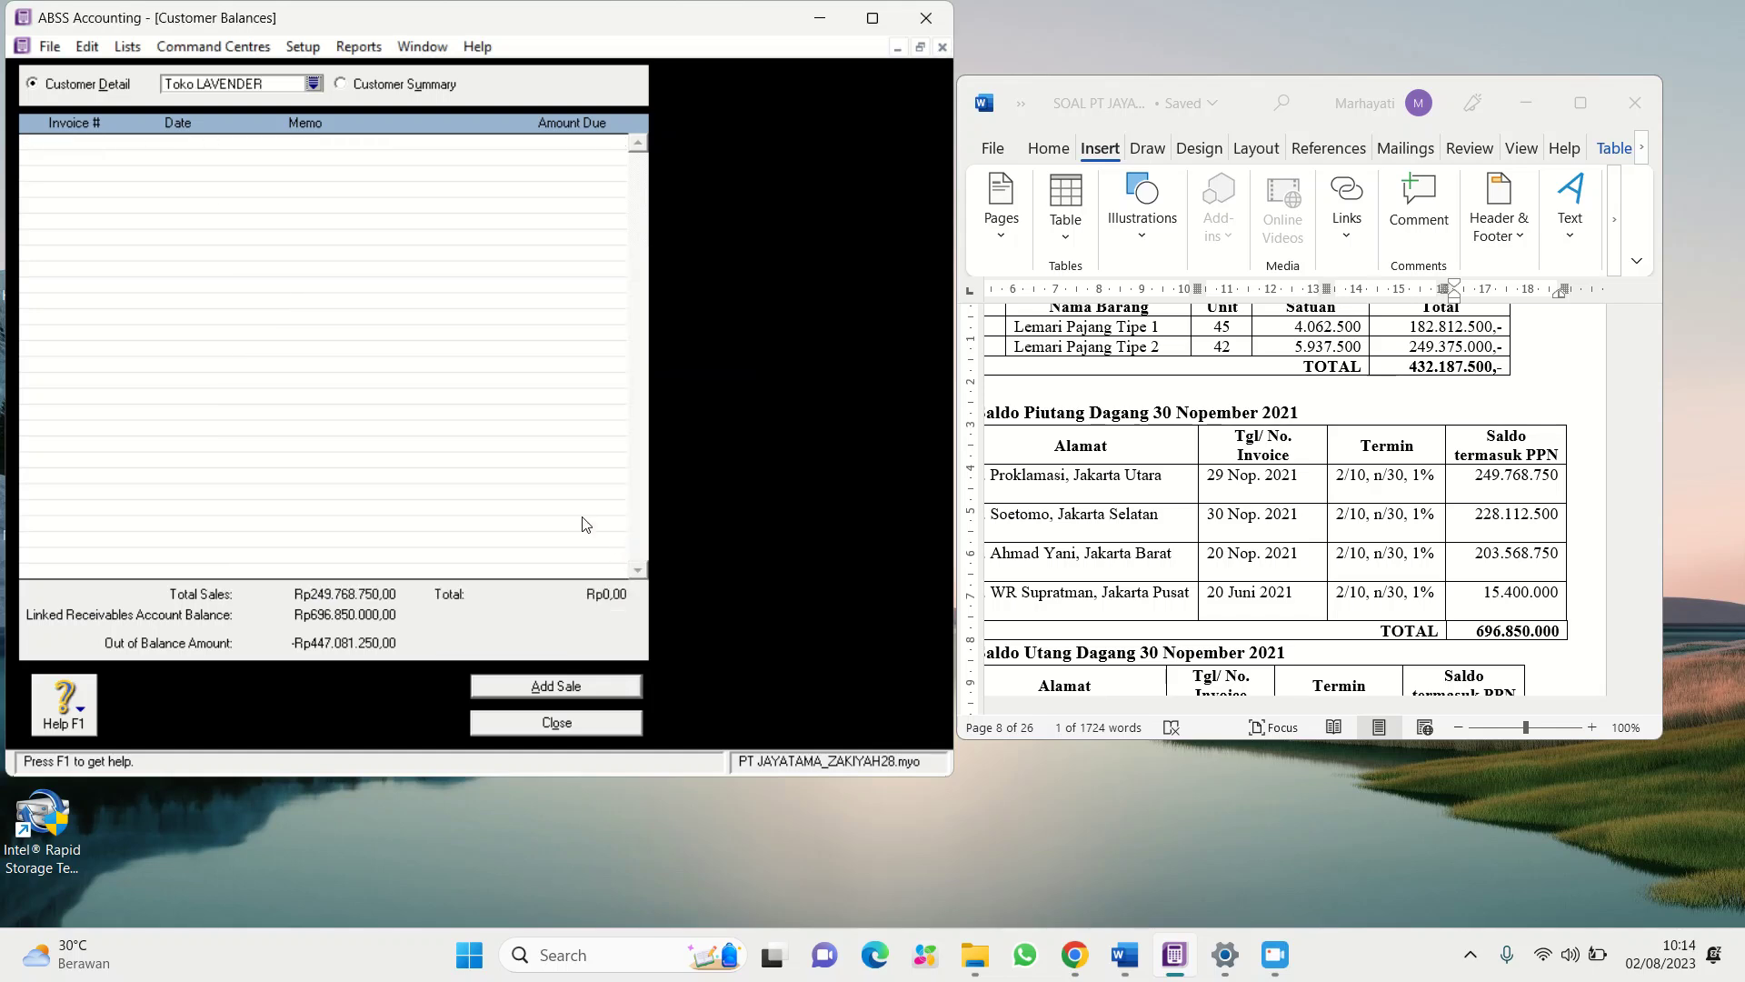
click(551, 687)
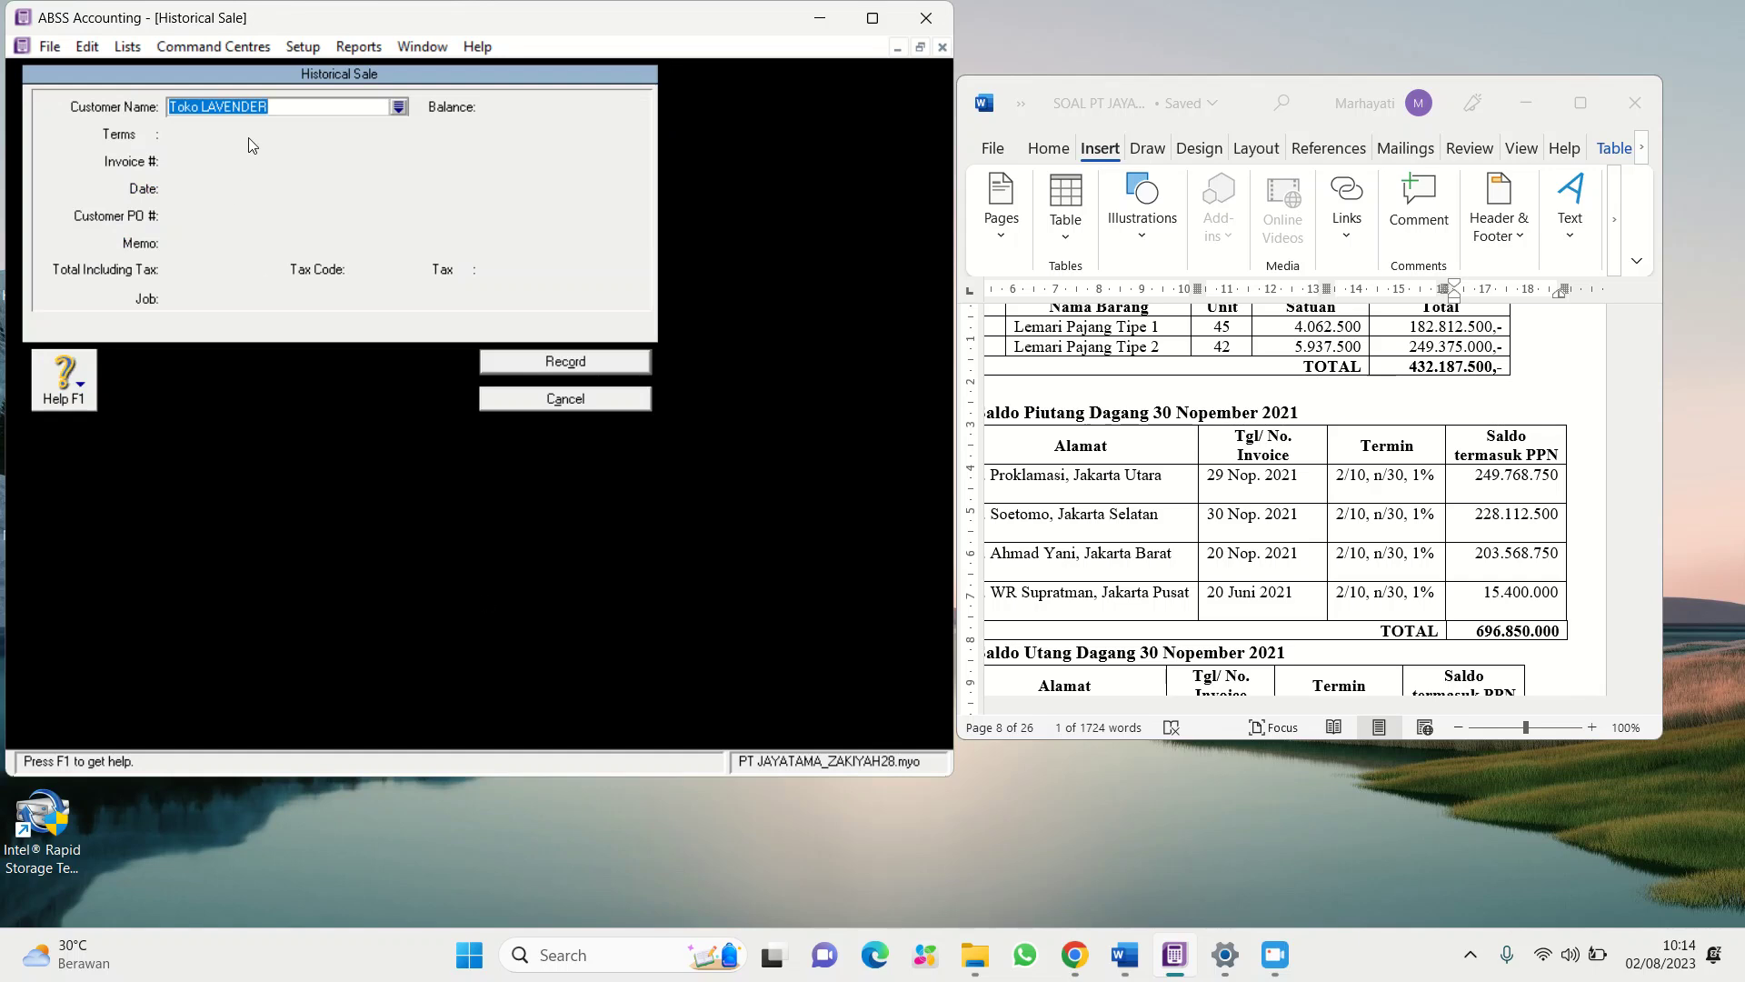
click(311, 108)
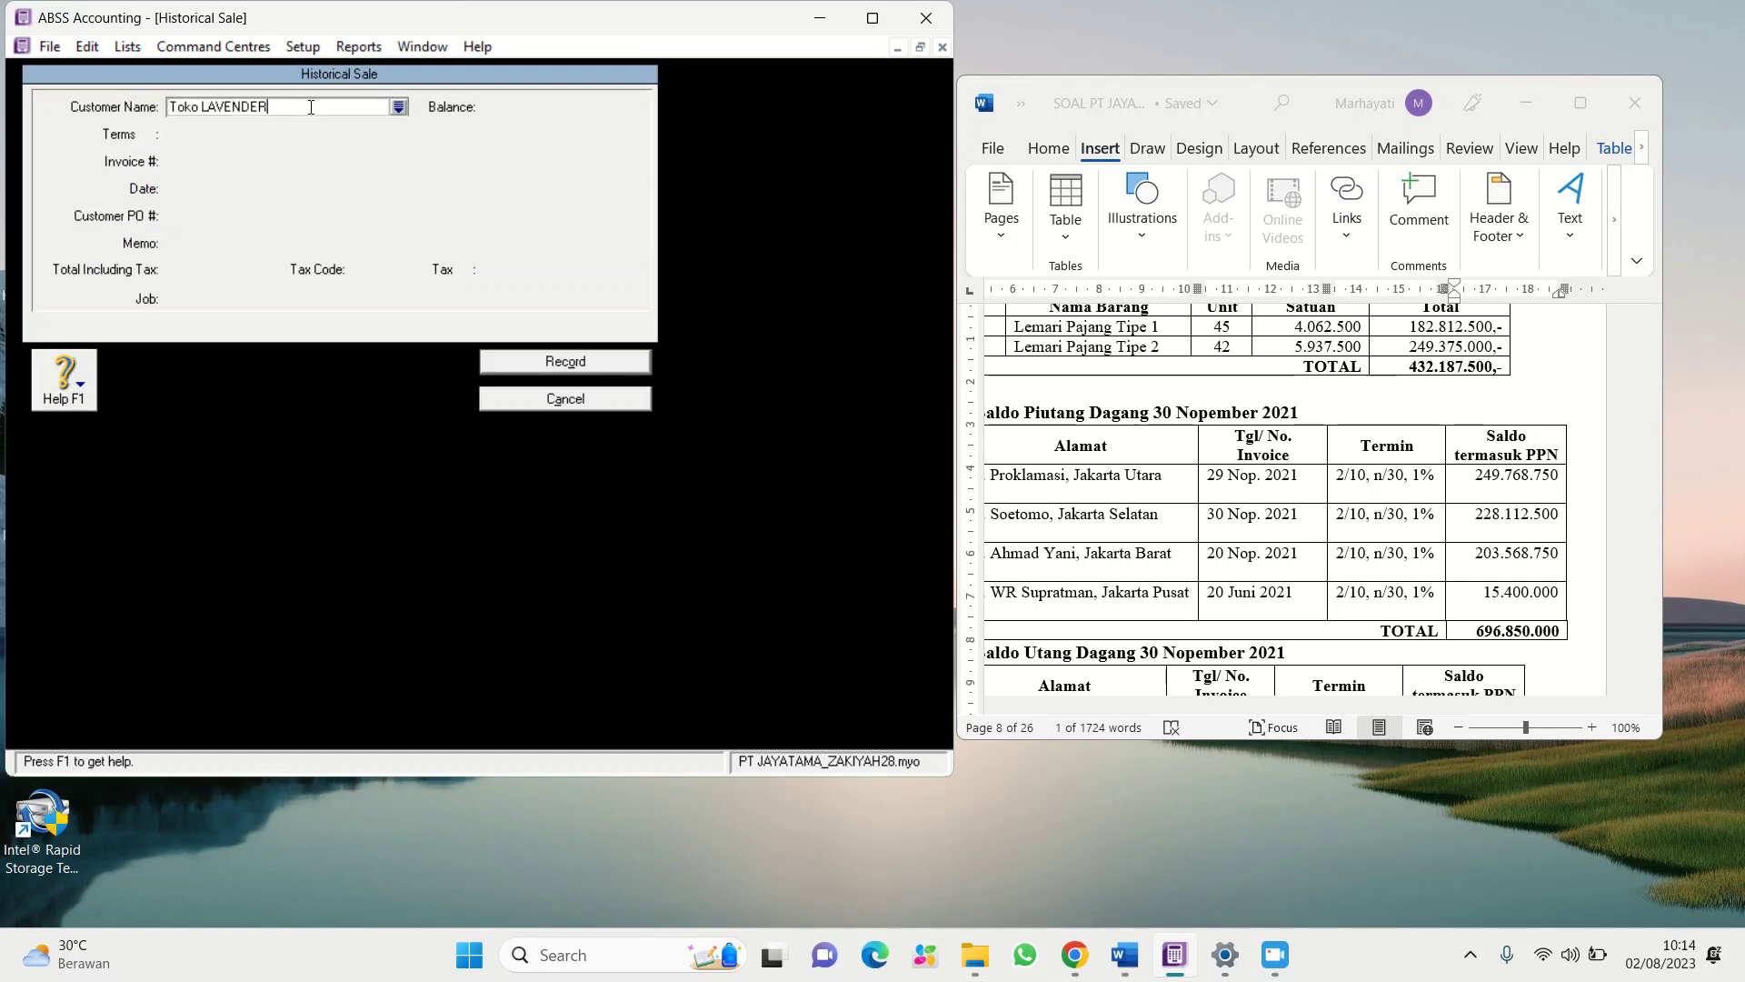
key(Tab)
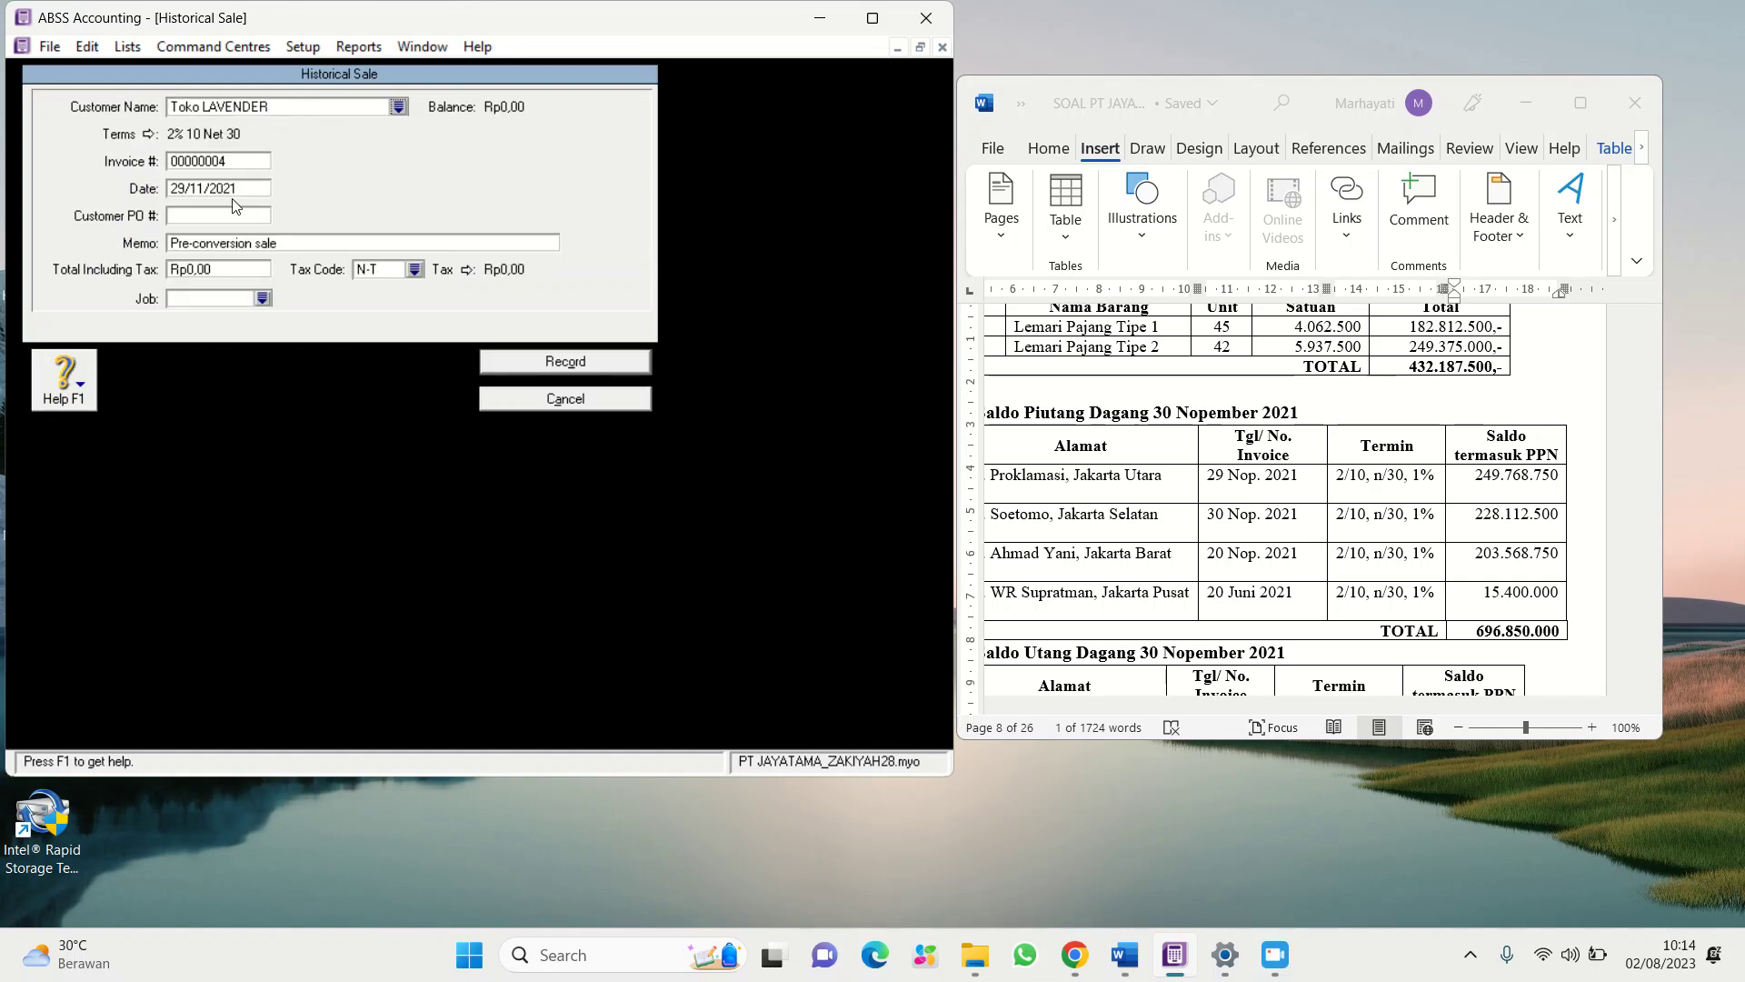
Date Toko LAVENDER's historical sale 30/11/2021 and set its memo to "Saldo Awal Piutang Dagang"
click(183, 188)
click(183, 189)
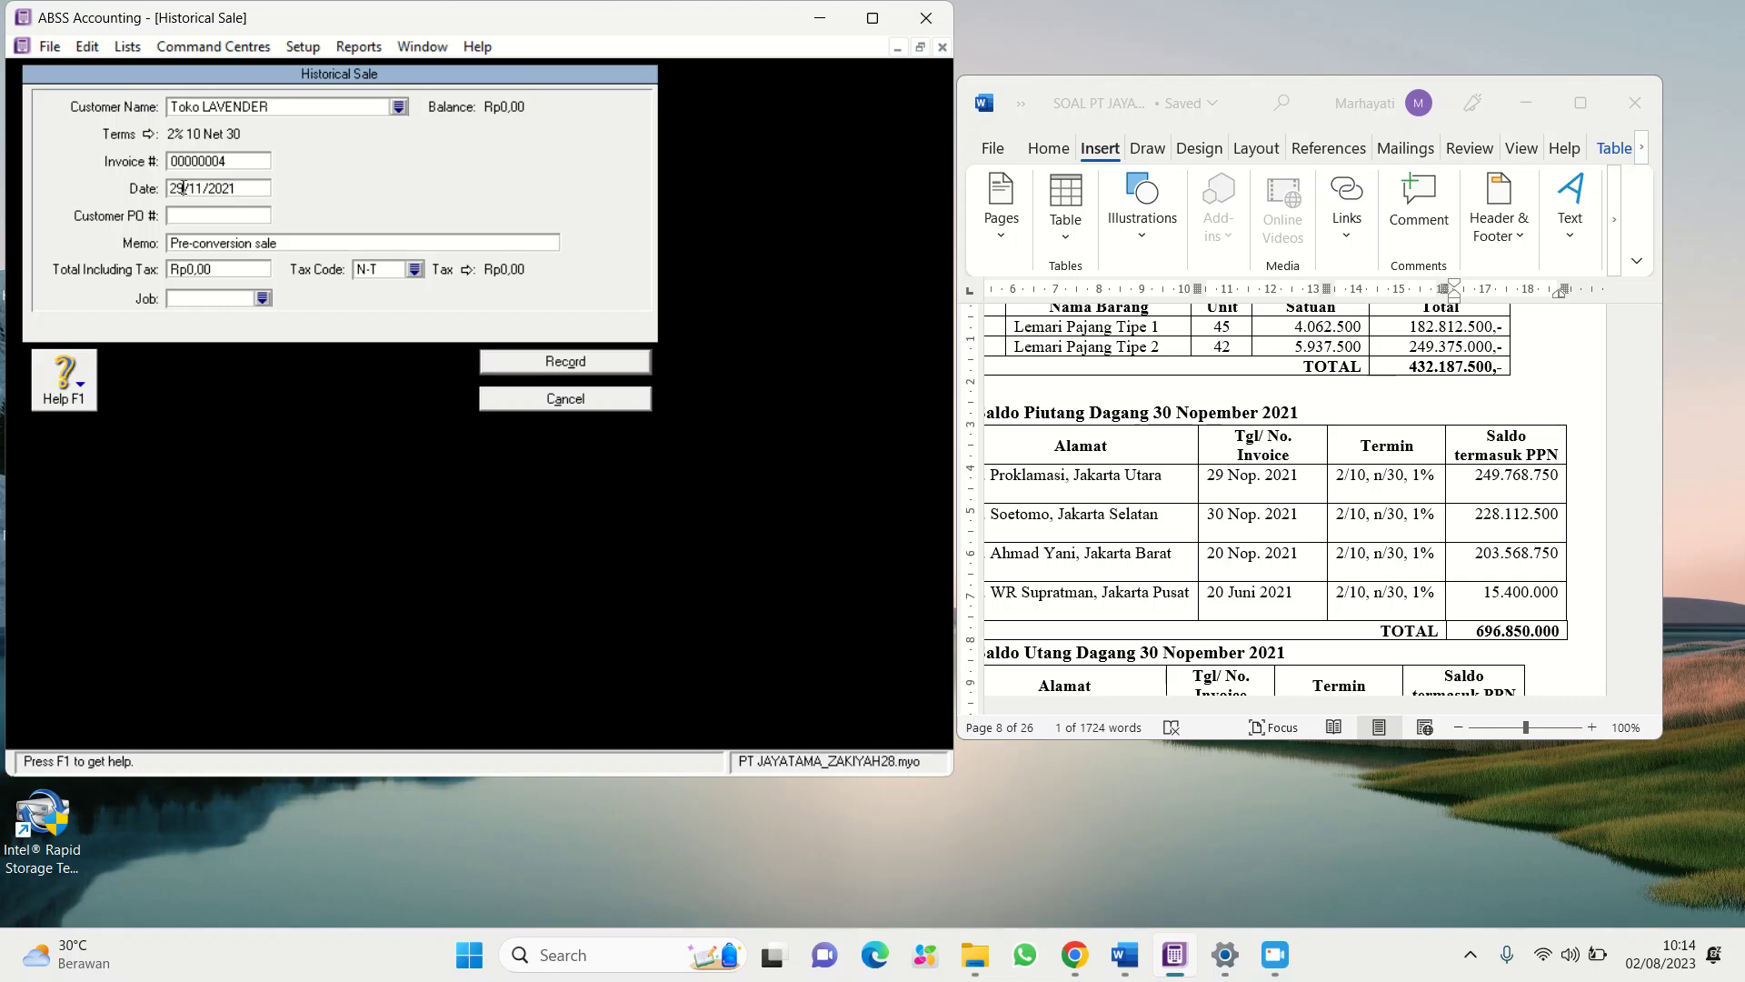
key(BackSpace)
key(BackSpace)
text(30)
click(234, 242)
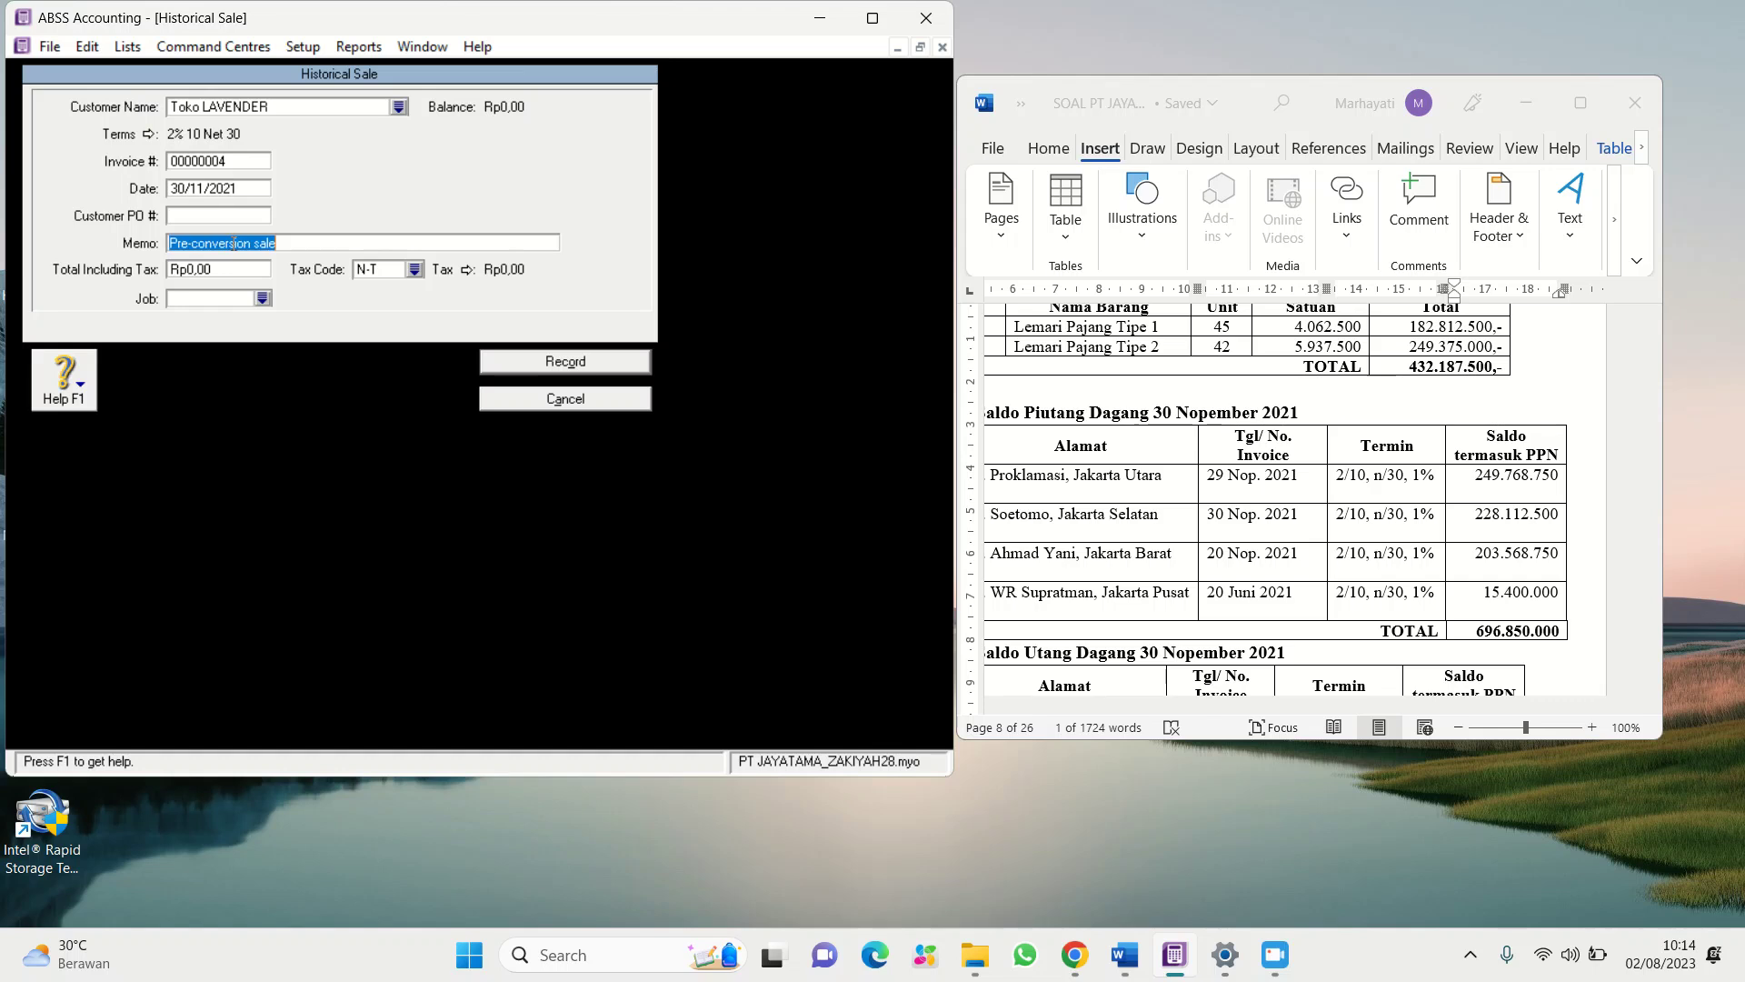
text(Saldo Awa)
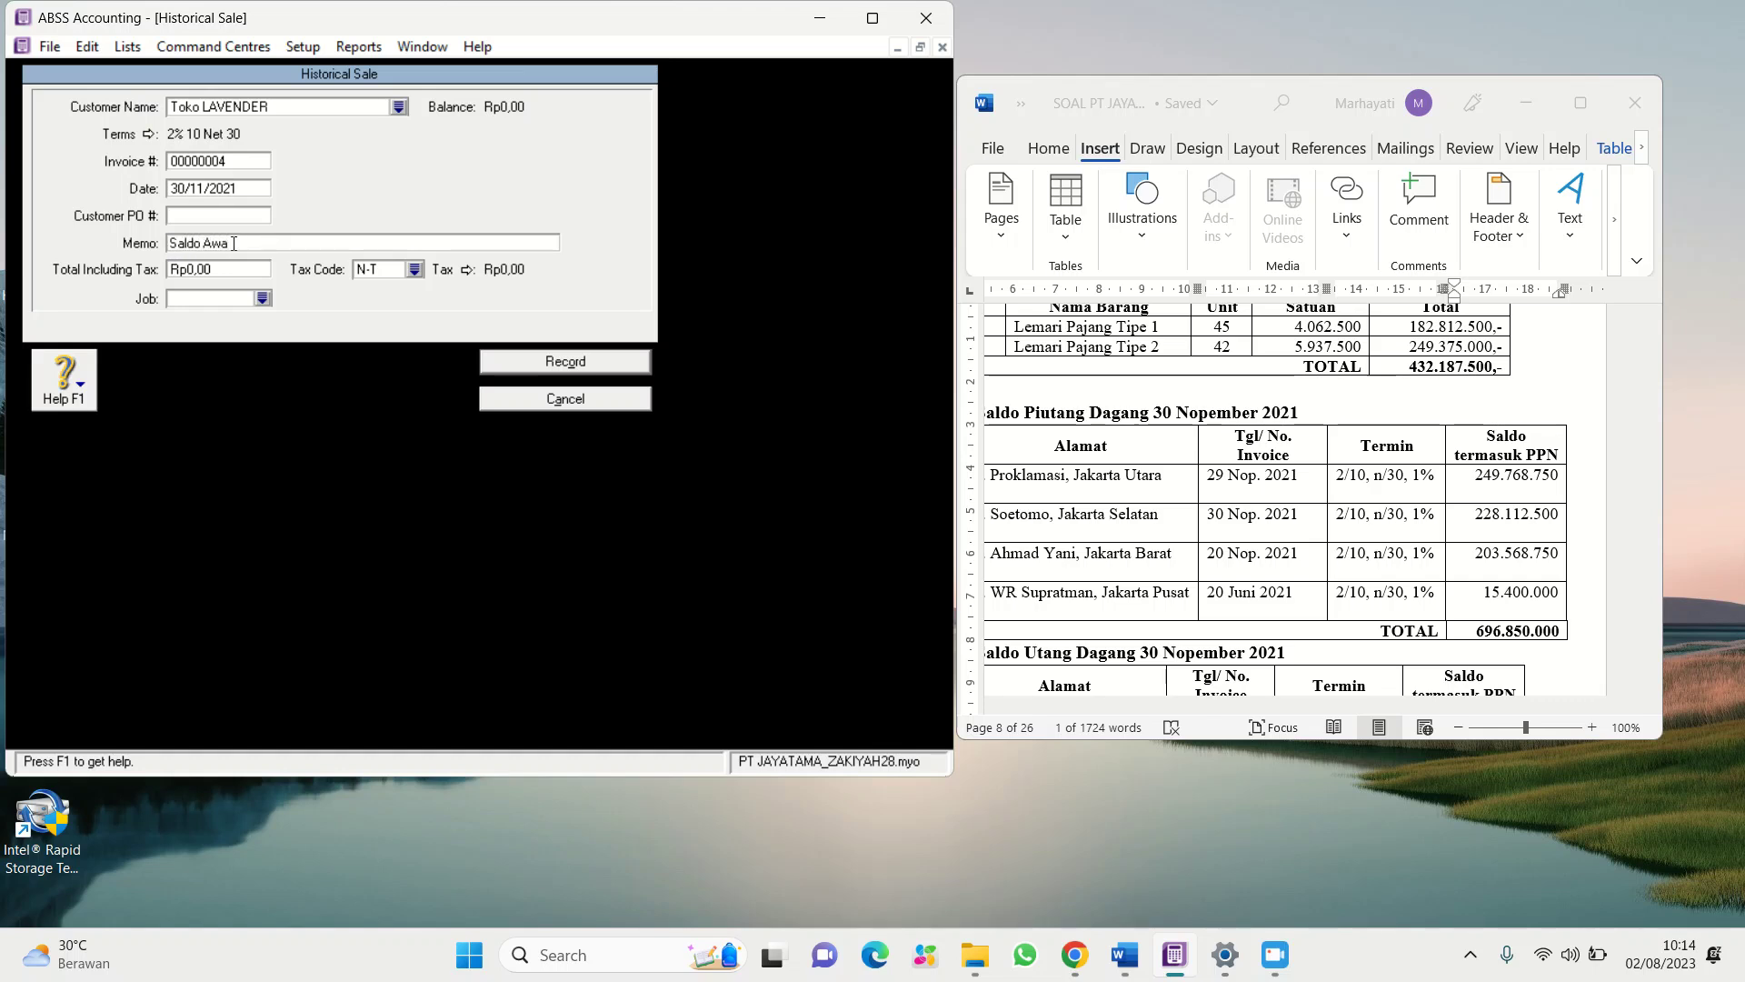
text(l Piutang Dagang)
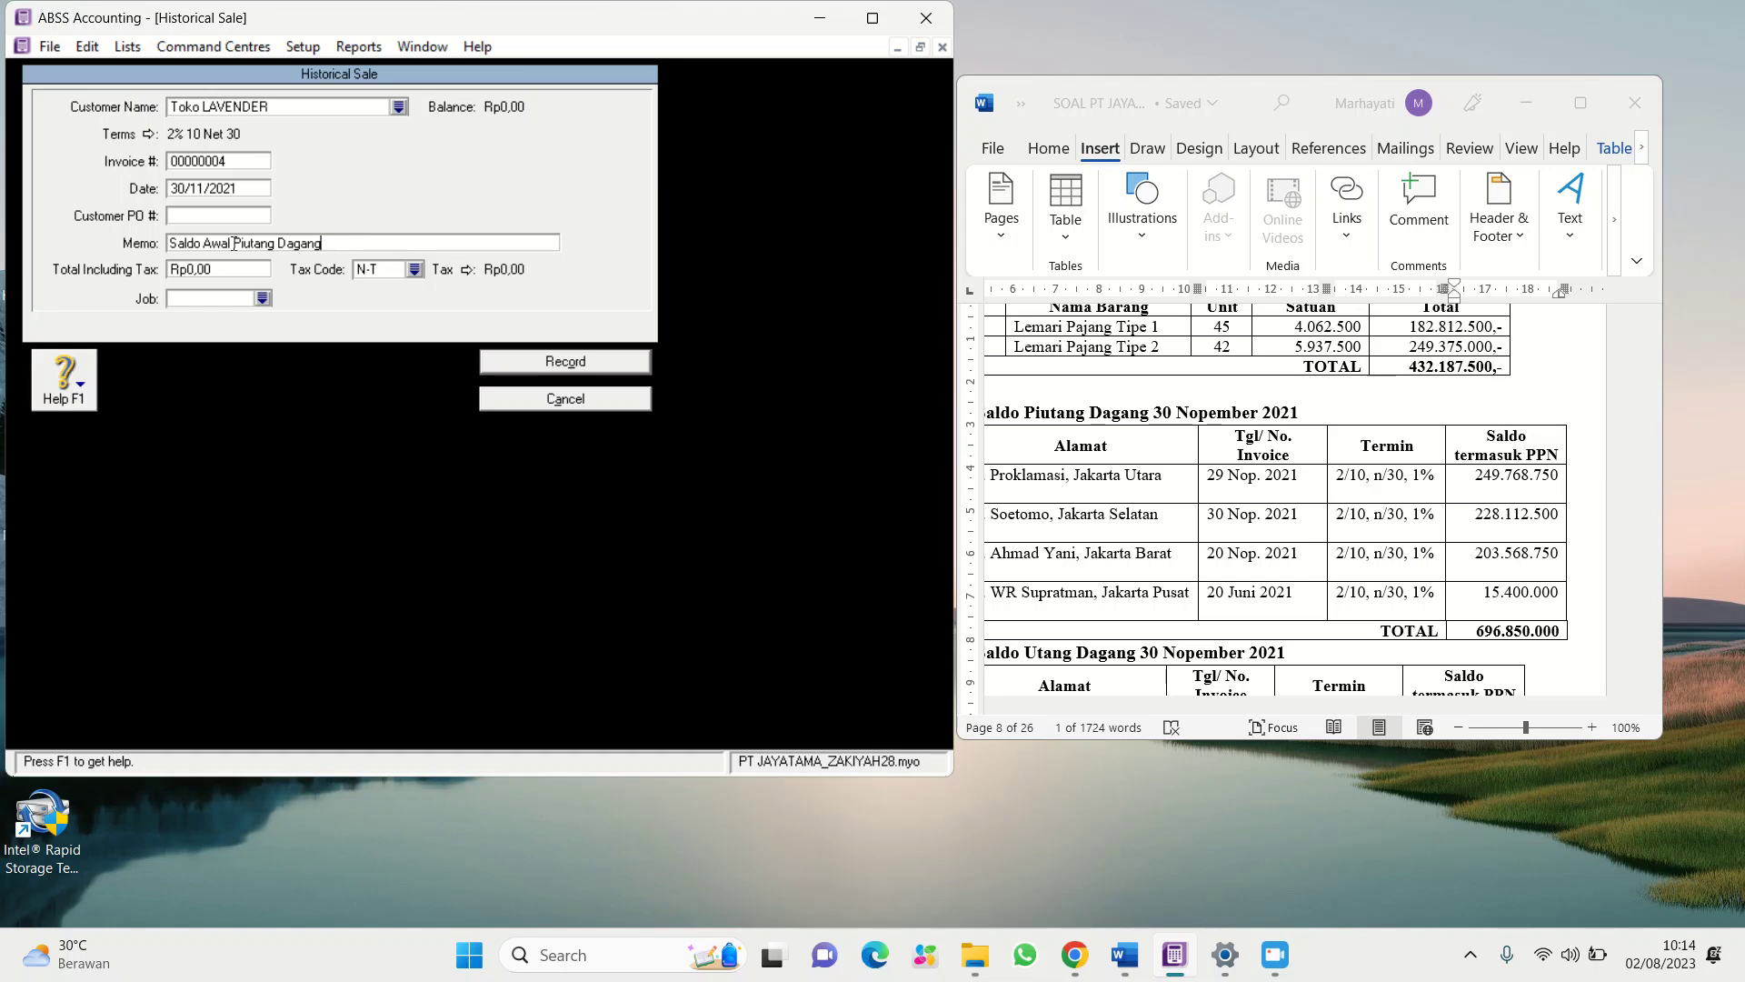
Copy 228.112.500 from the receivables table into Toko LAVENDER's total including tax, and record the historical sale
key(Tab)
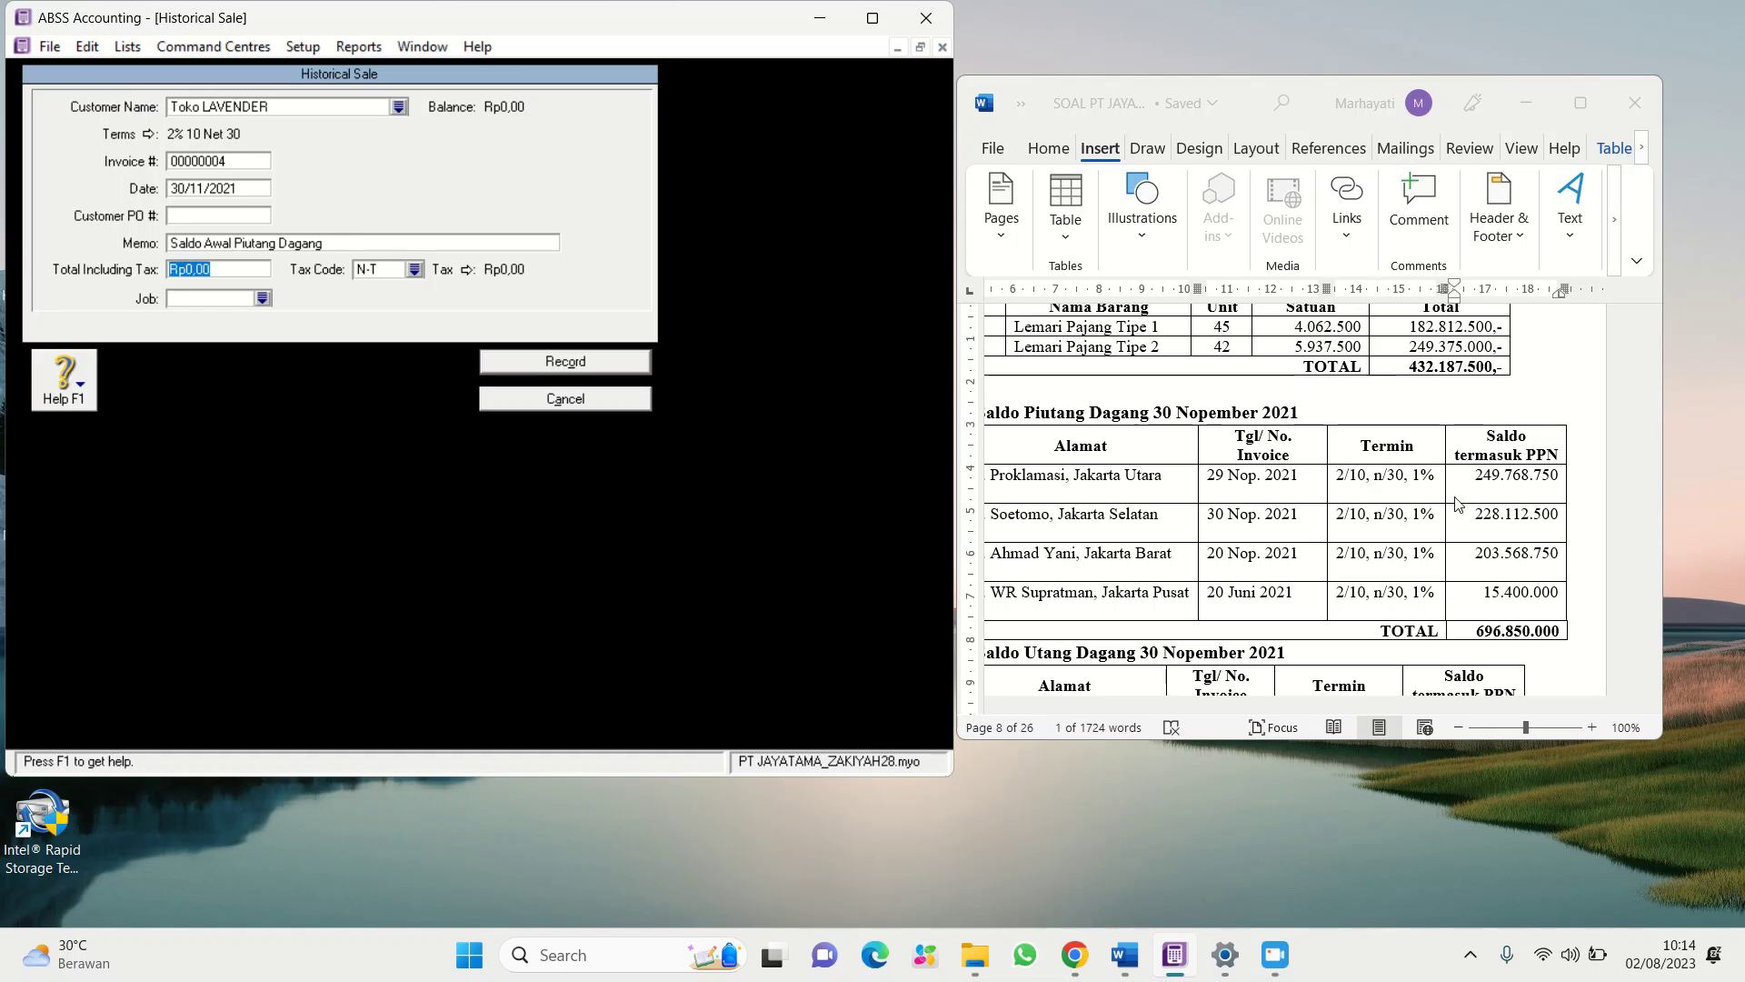
click(1480, 515)
drag(1475, 511, 1547, 516)
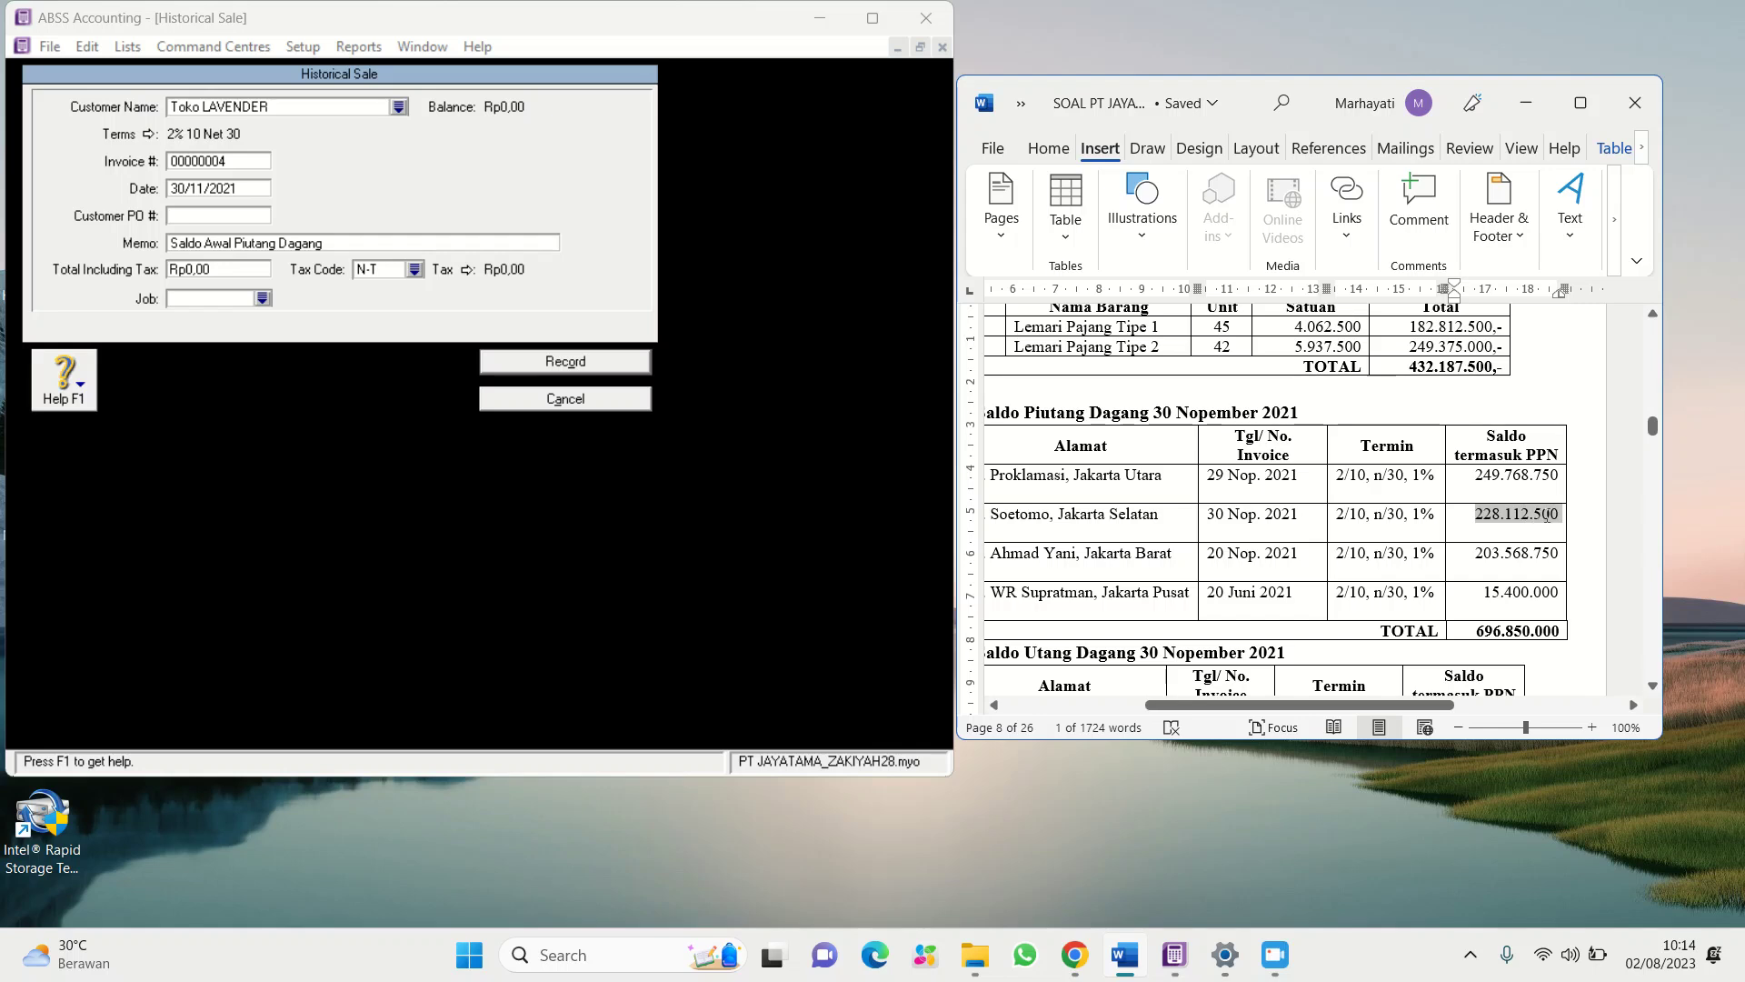
right_click(1547, 515)
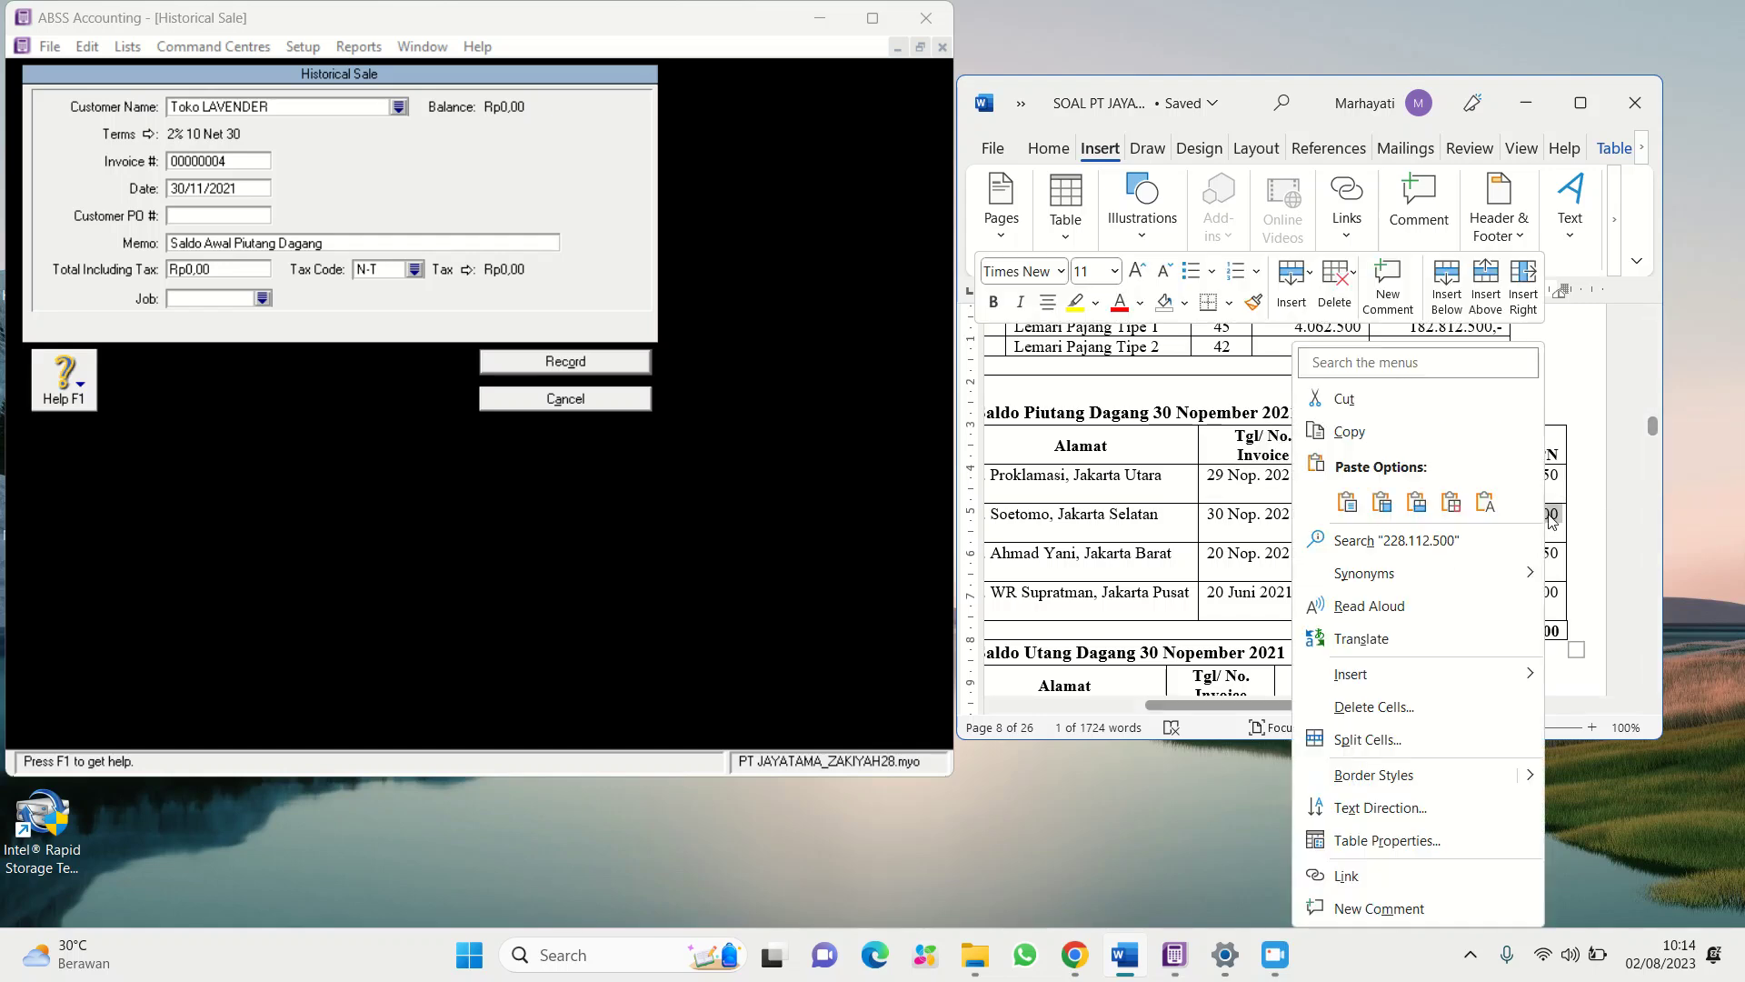
click(1382, 432)
click(214, 272)
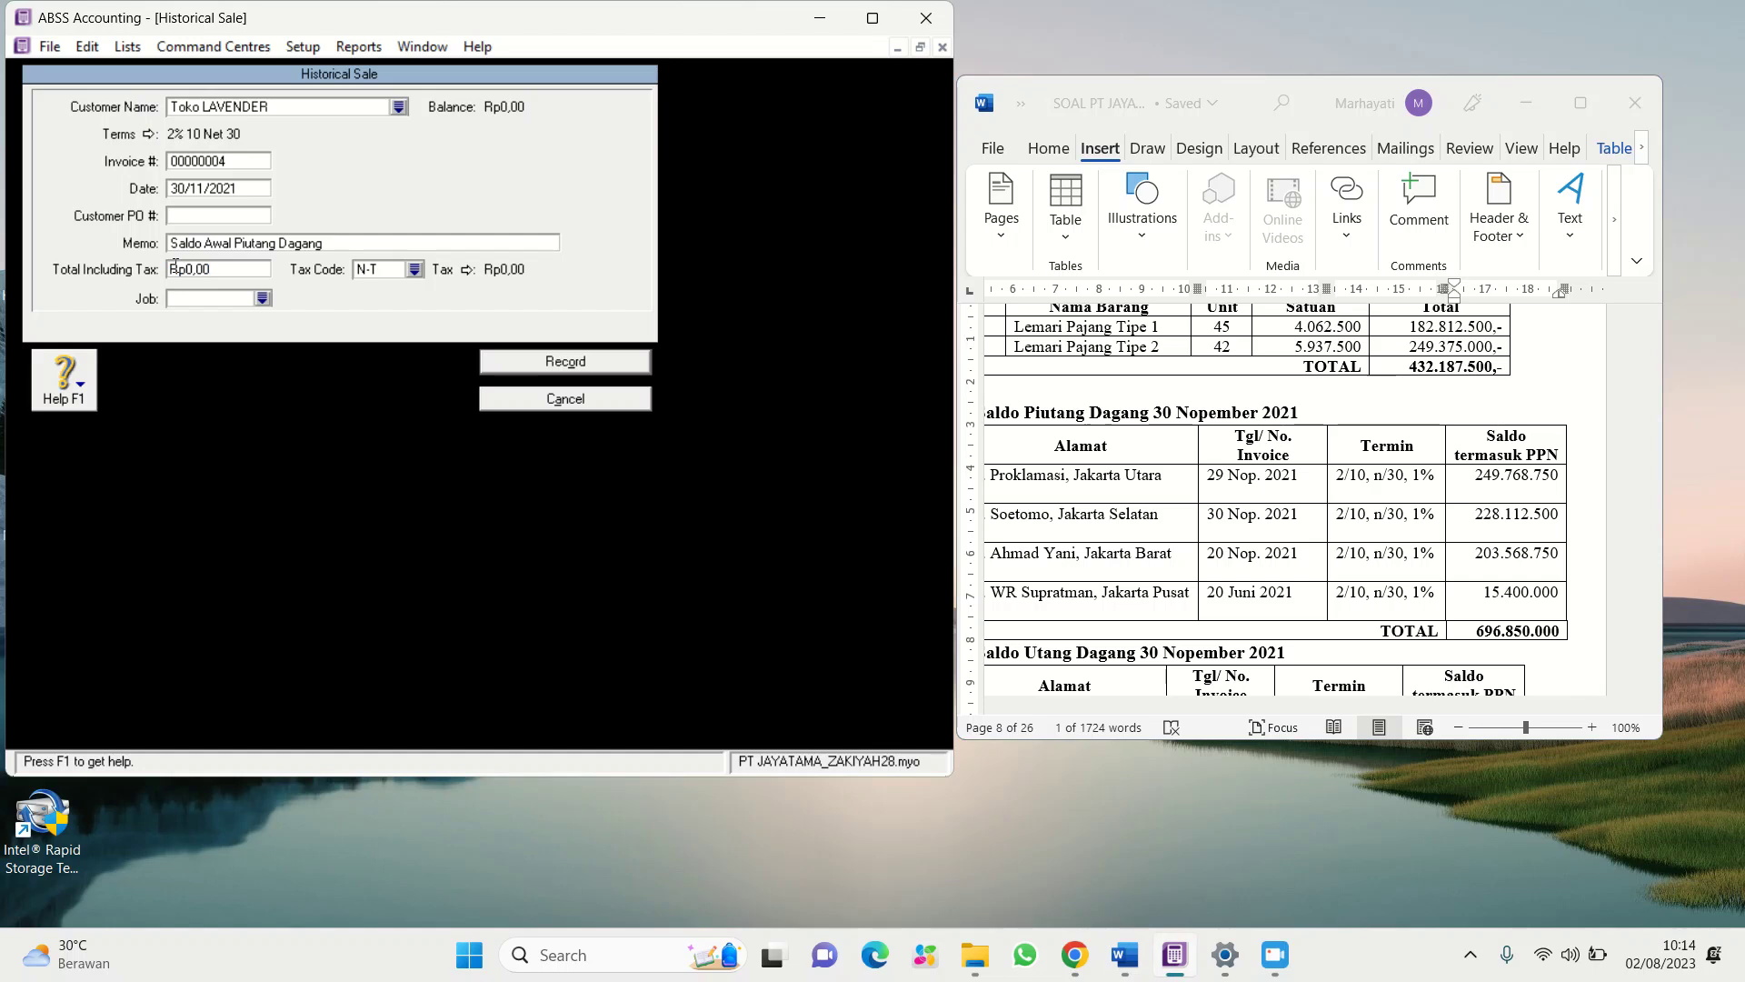
drag(174, 270, 214, 271)
right_click(214, 271)
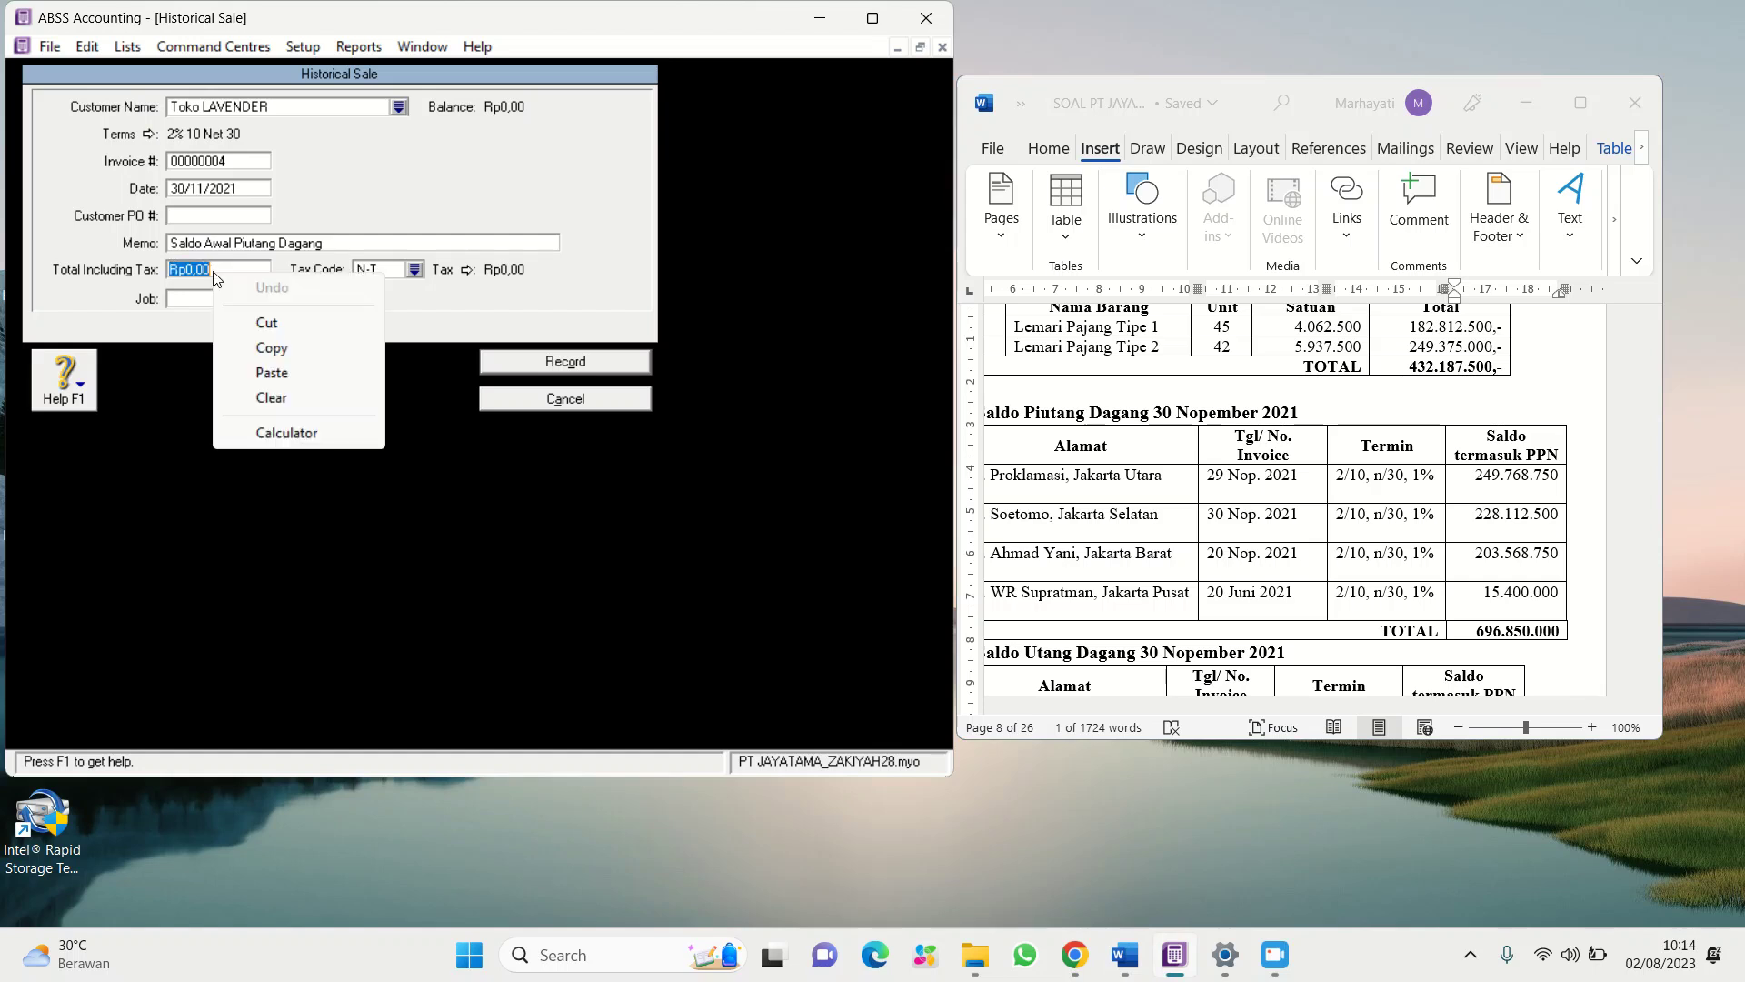
click(273, 372)
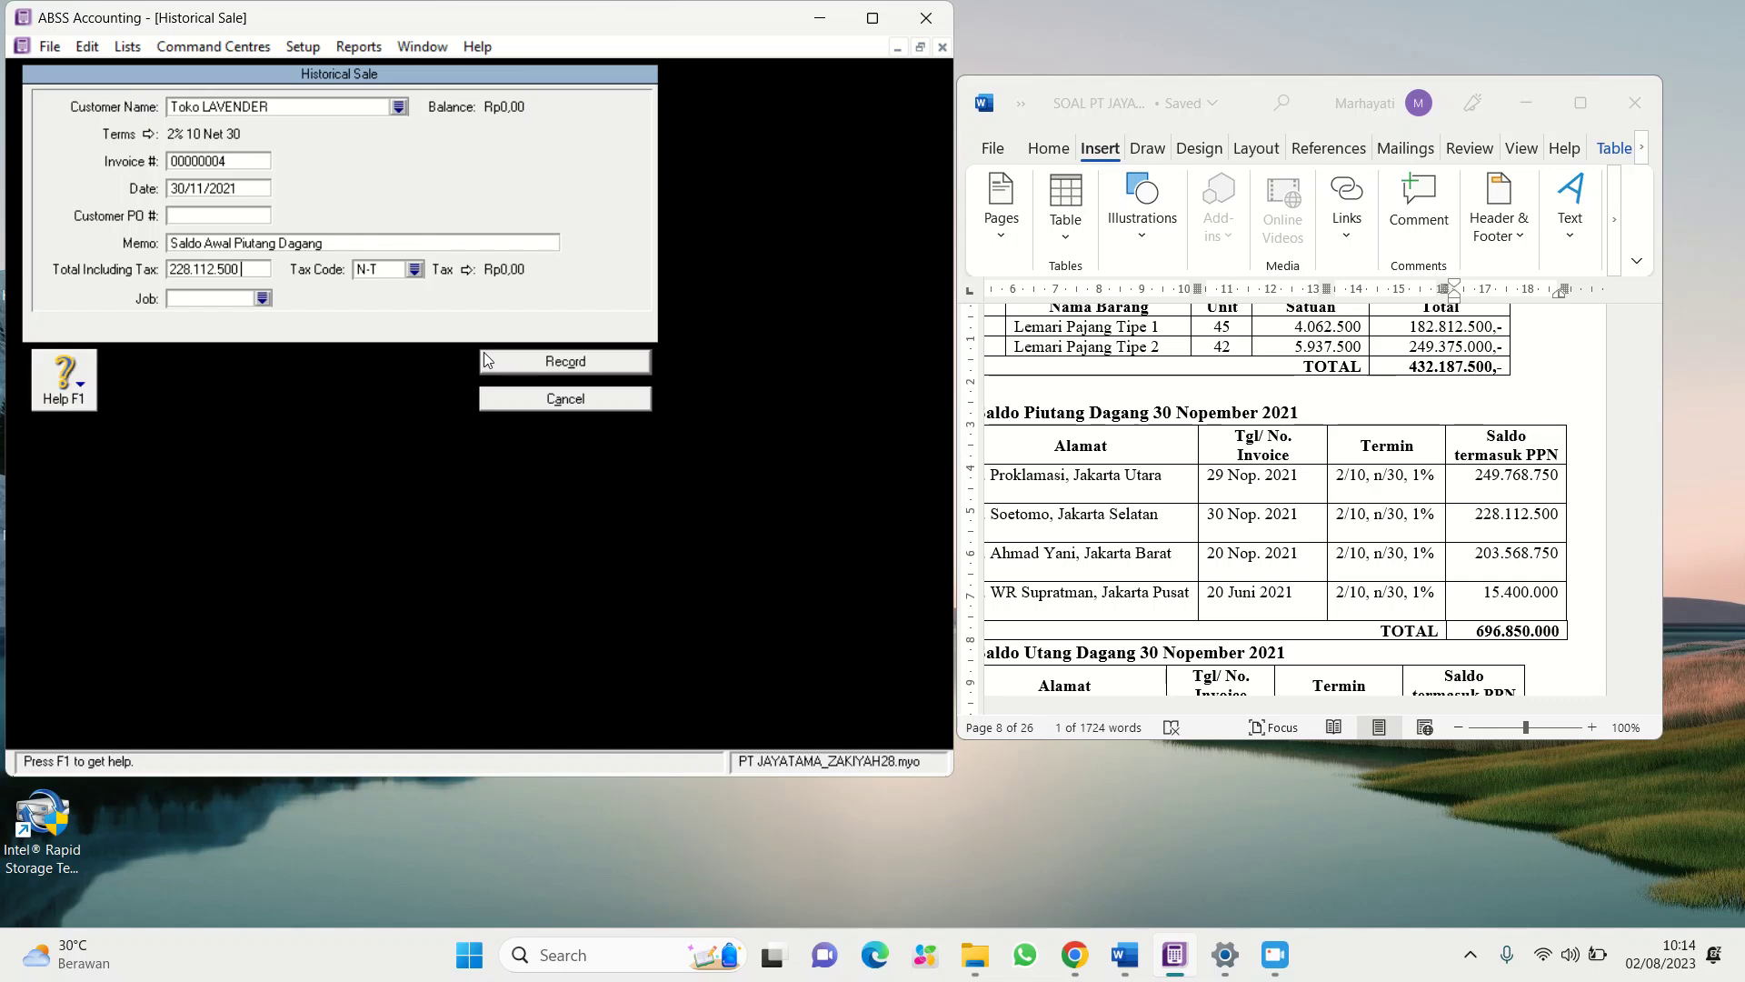
click(518, 360)
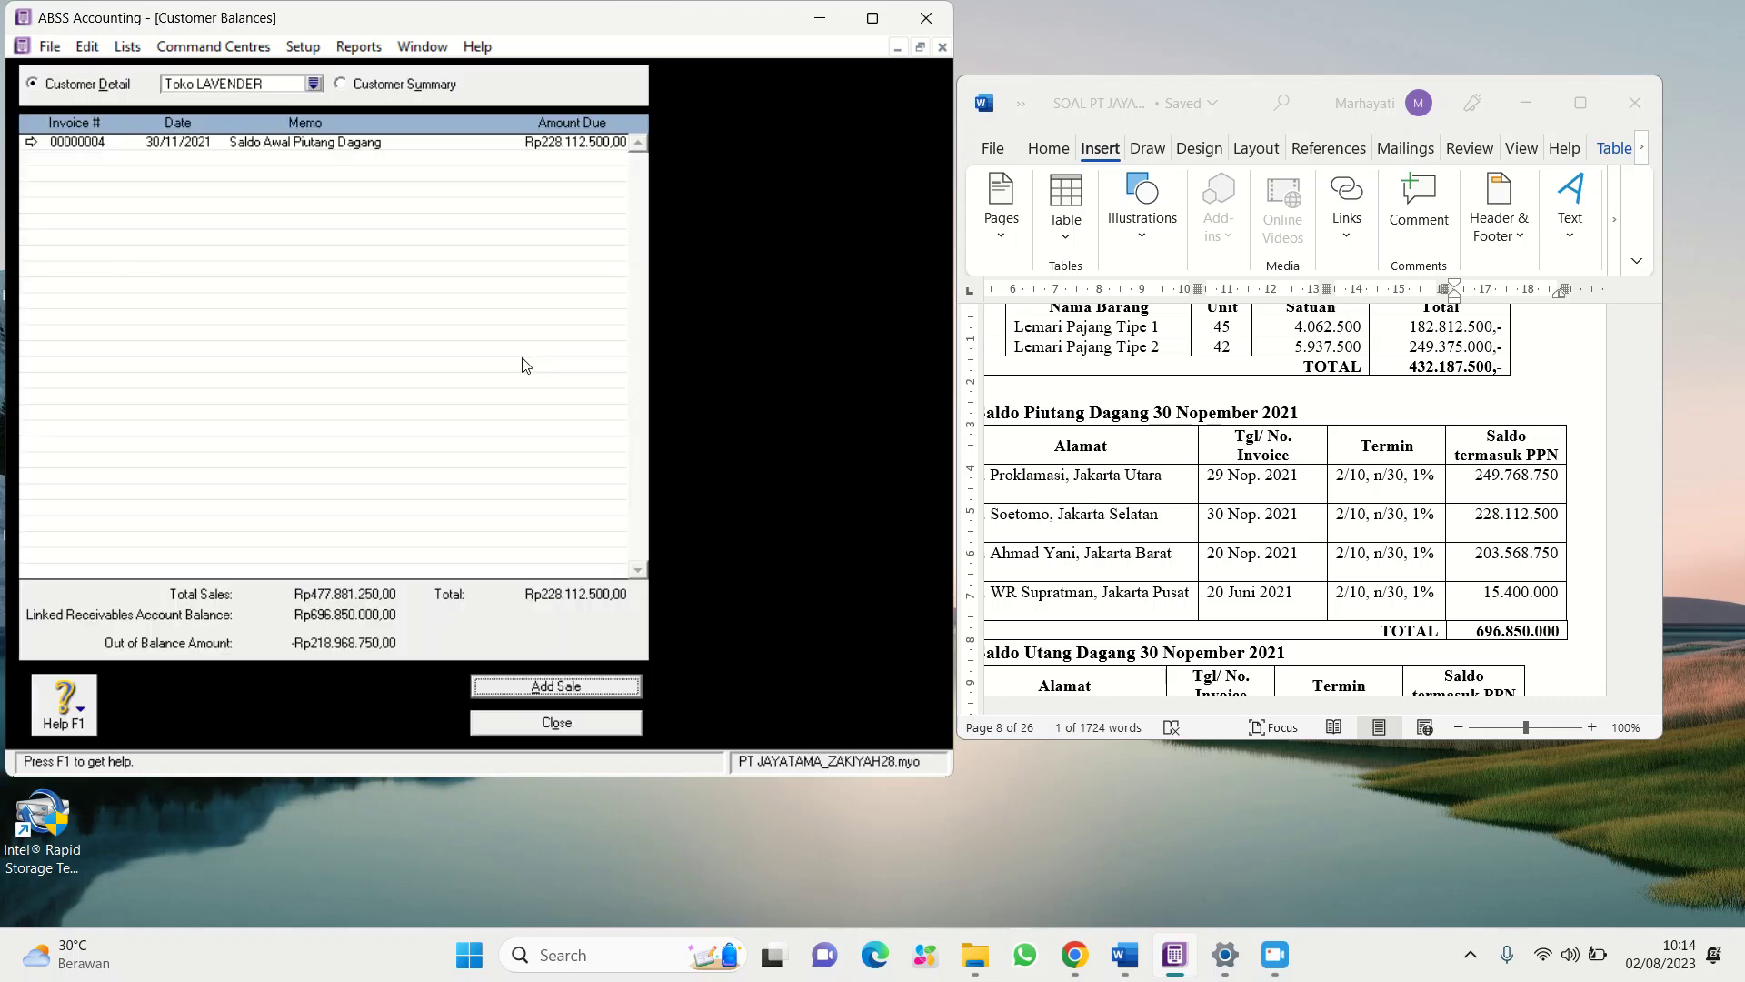
Switch the customer balances to Toko MARVELLO and start a historical sale for that customer
click(313, 84)
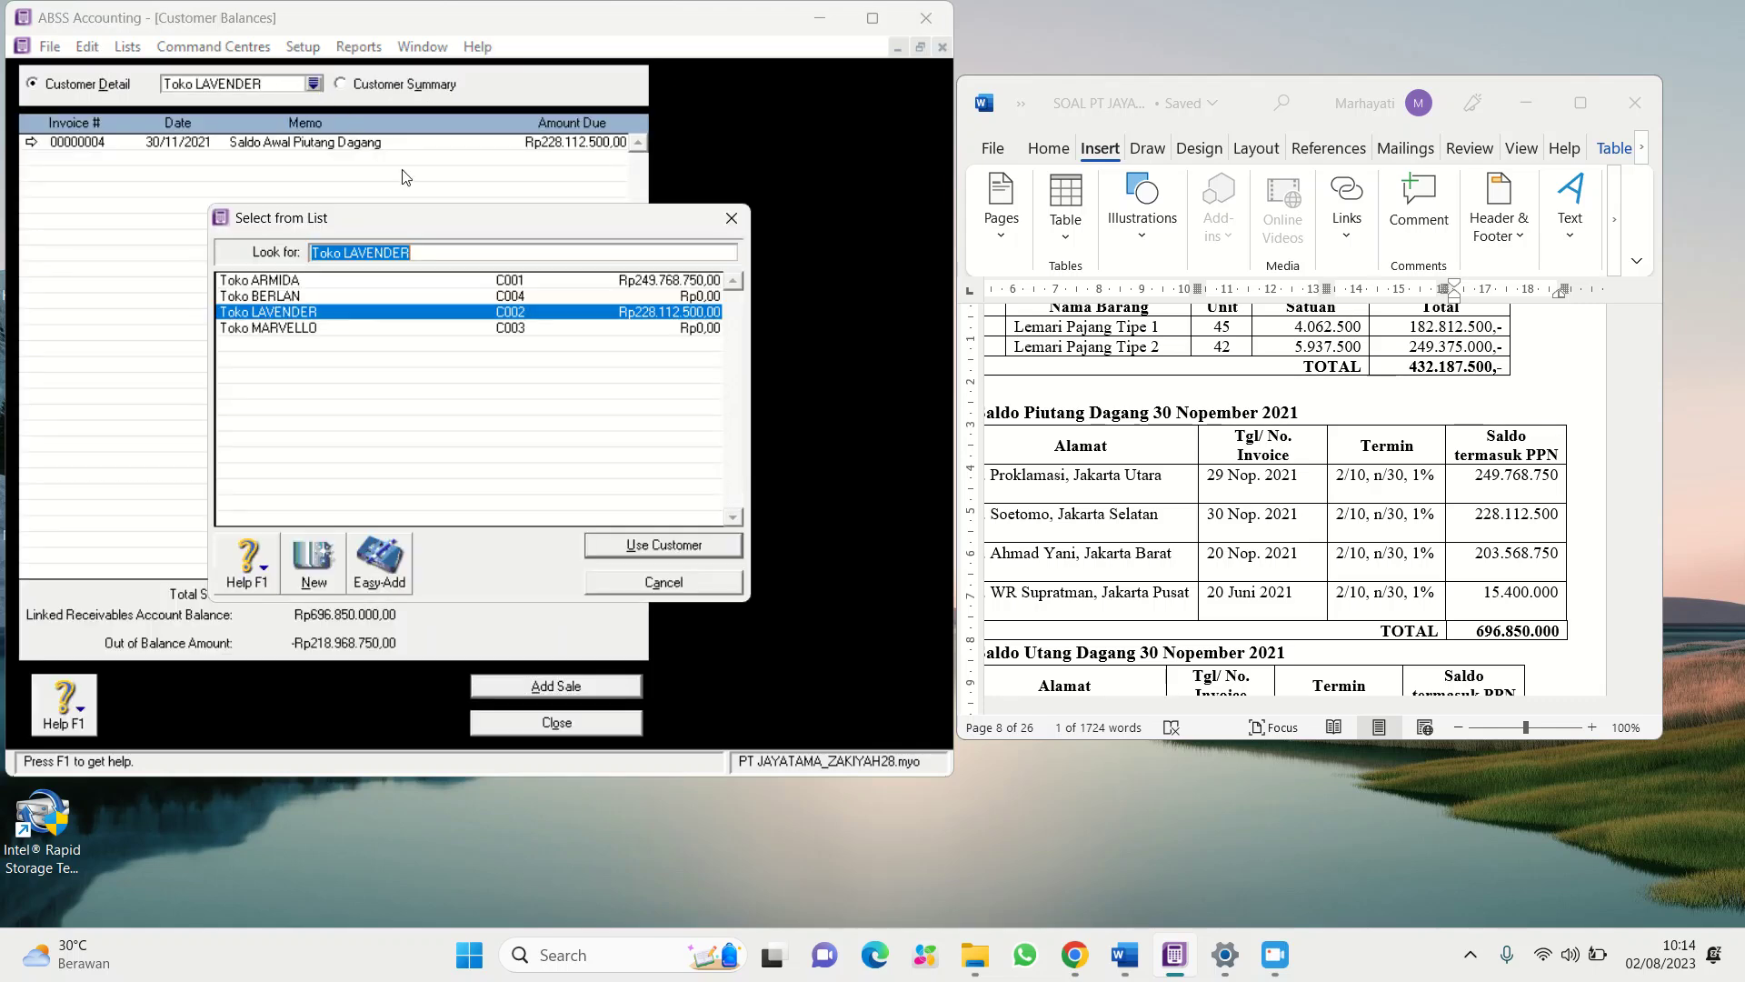
click(515, 333)
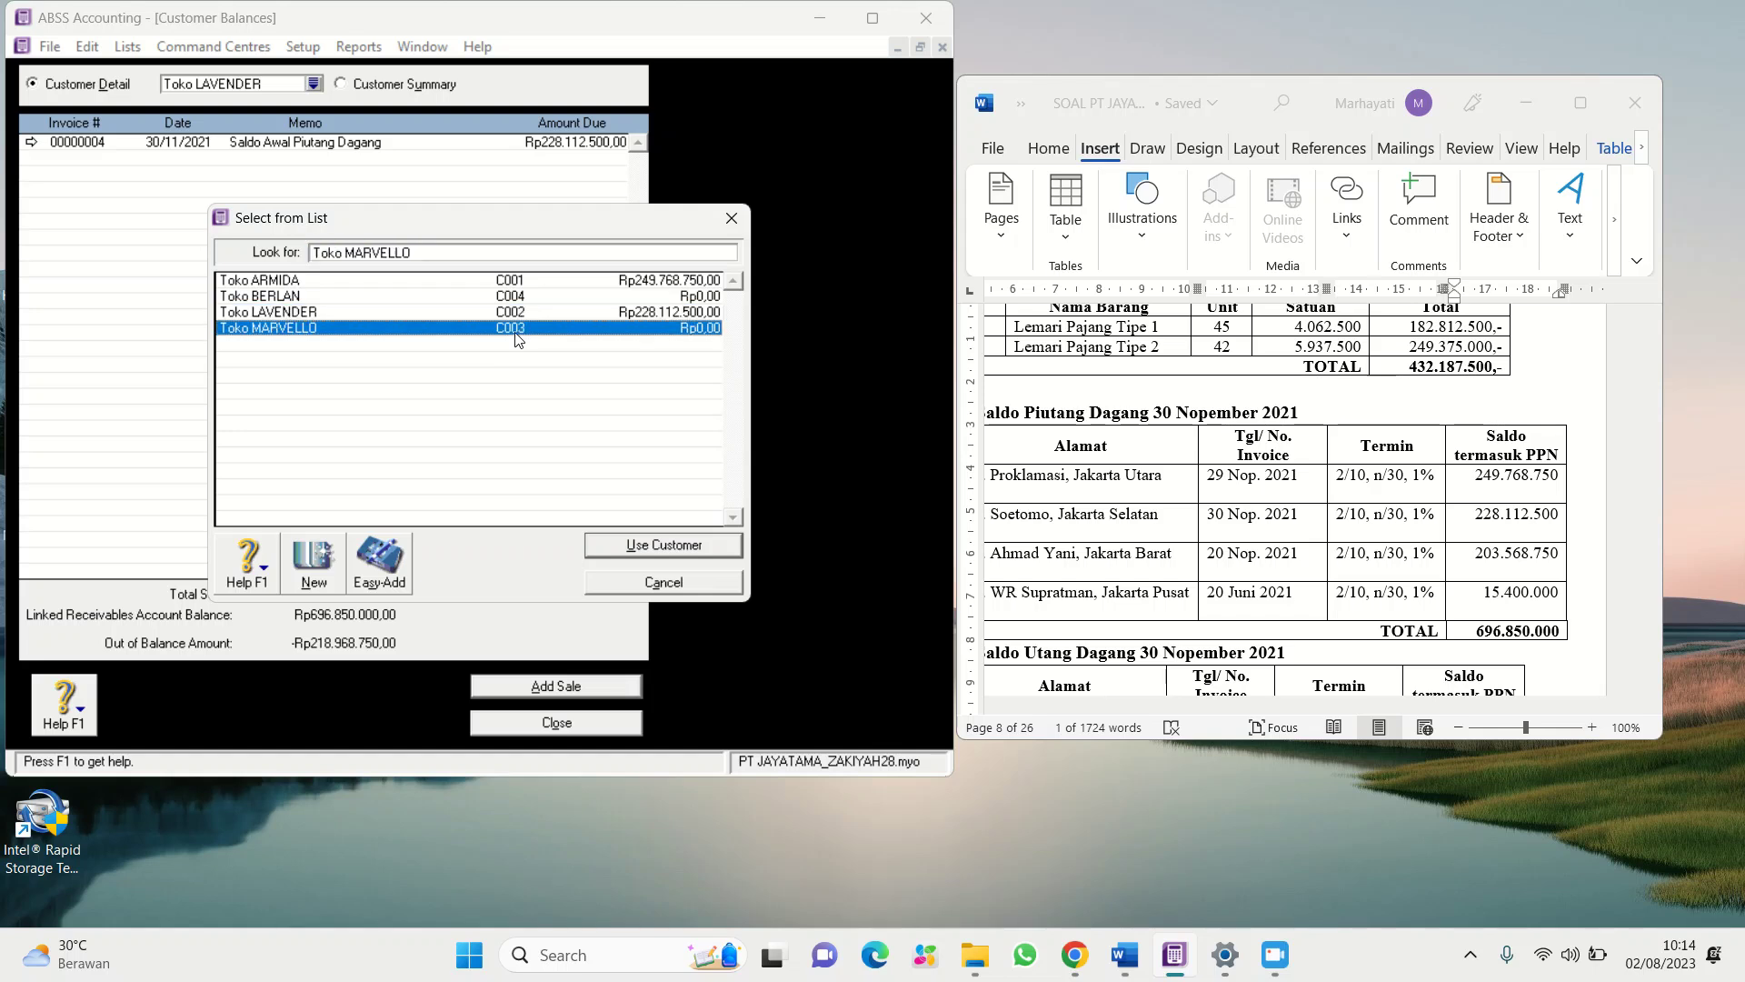
click(676, 544)
click(599, 692)
click(314, 104)
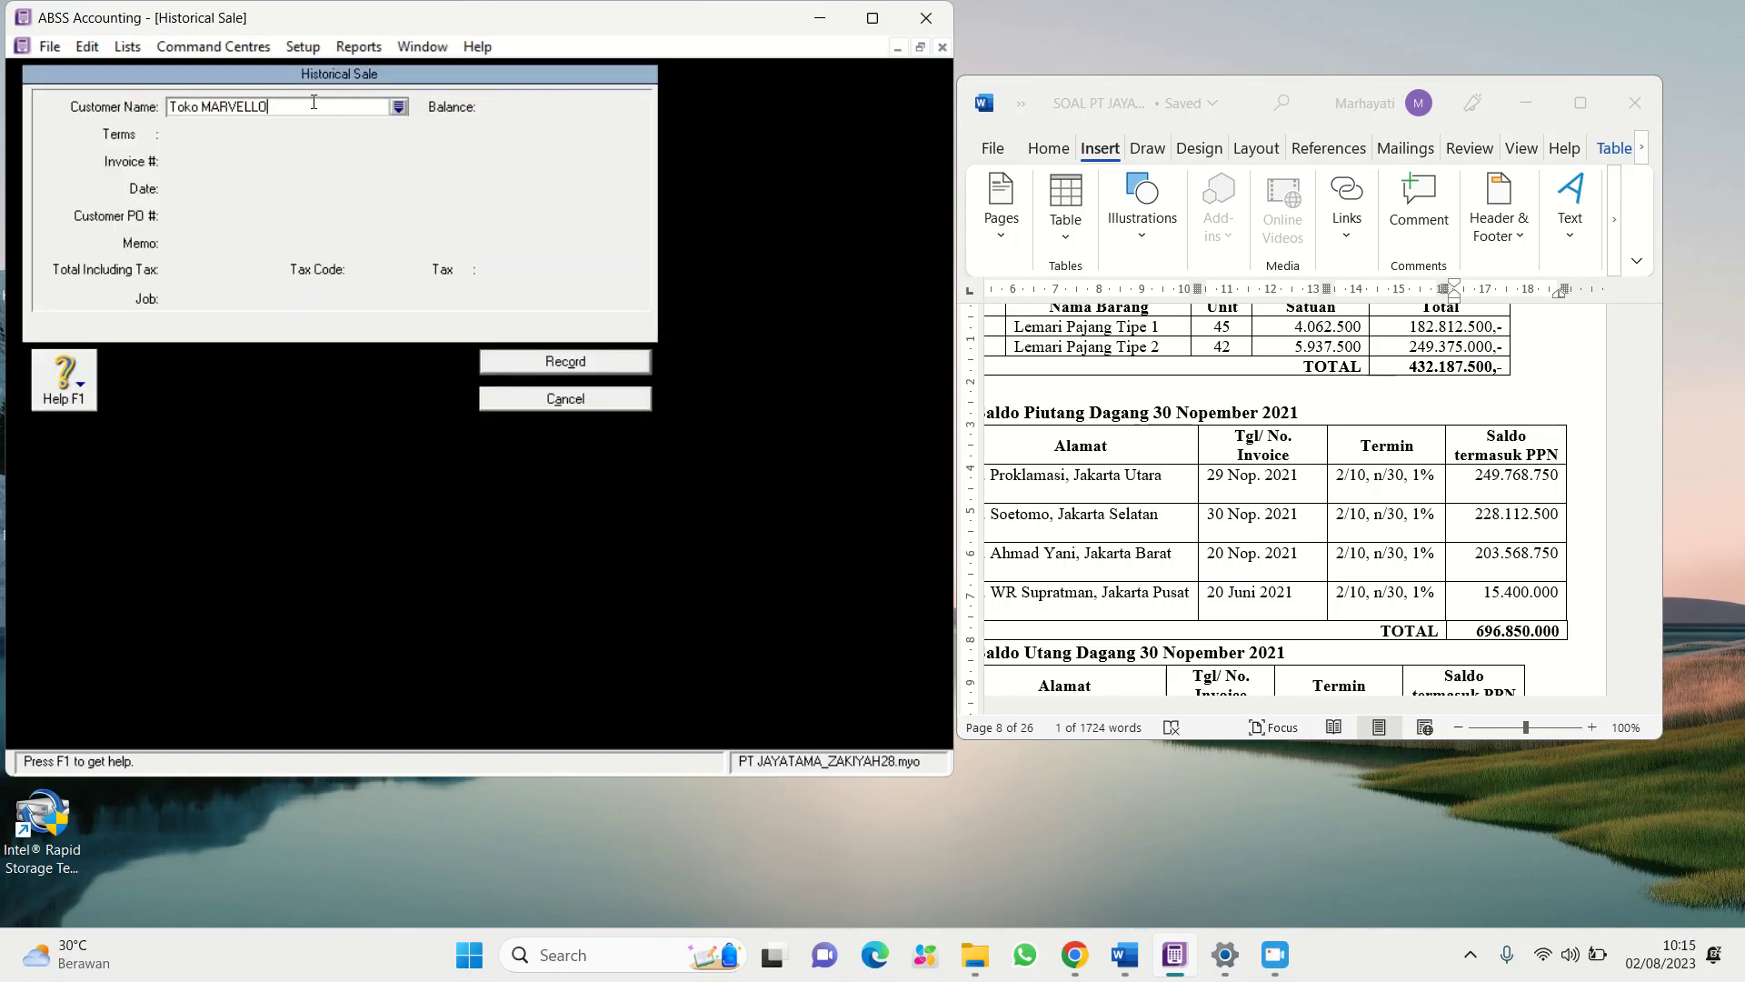
key(Tab)
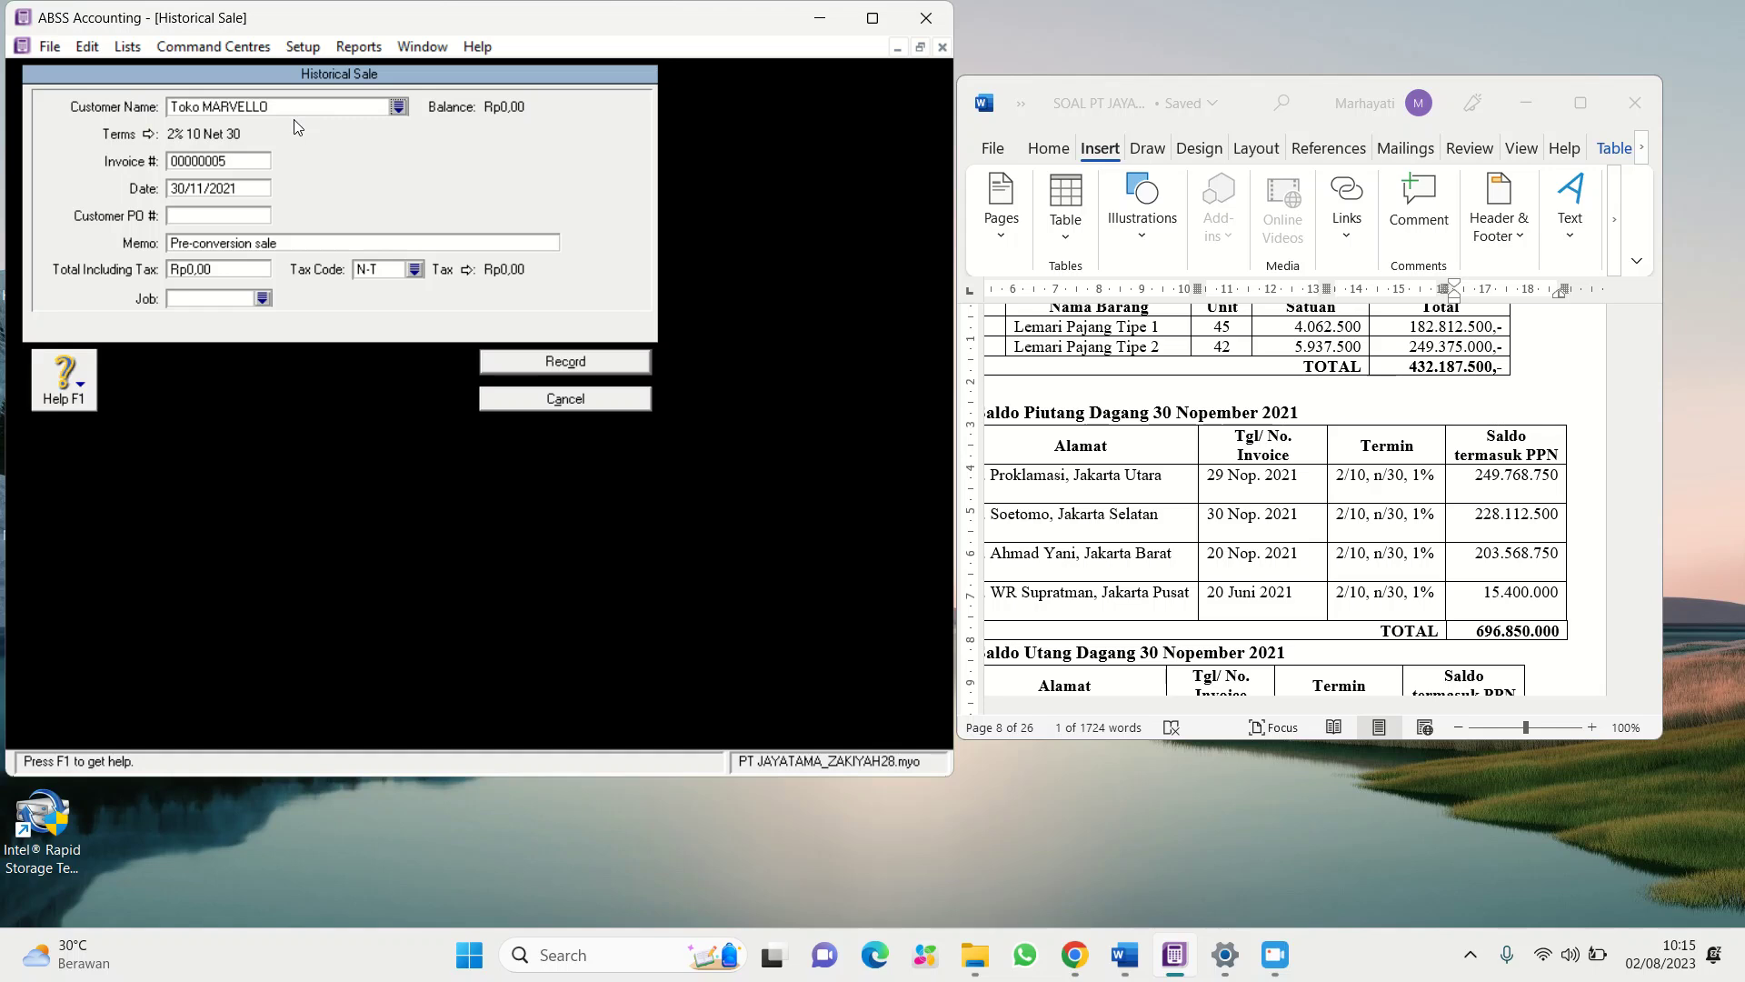
Date Toko MARVELLO's historical sale 20/11/2021 and set its memo to "Saldo Awal Piutang Dagang"
click(242, 188)
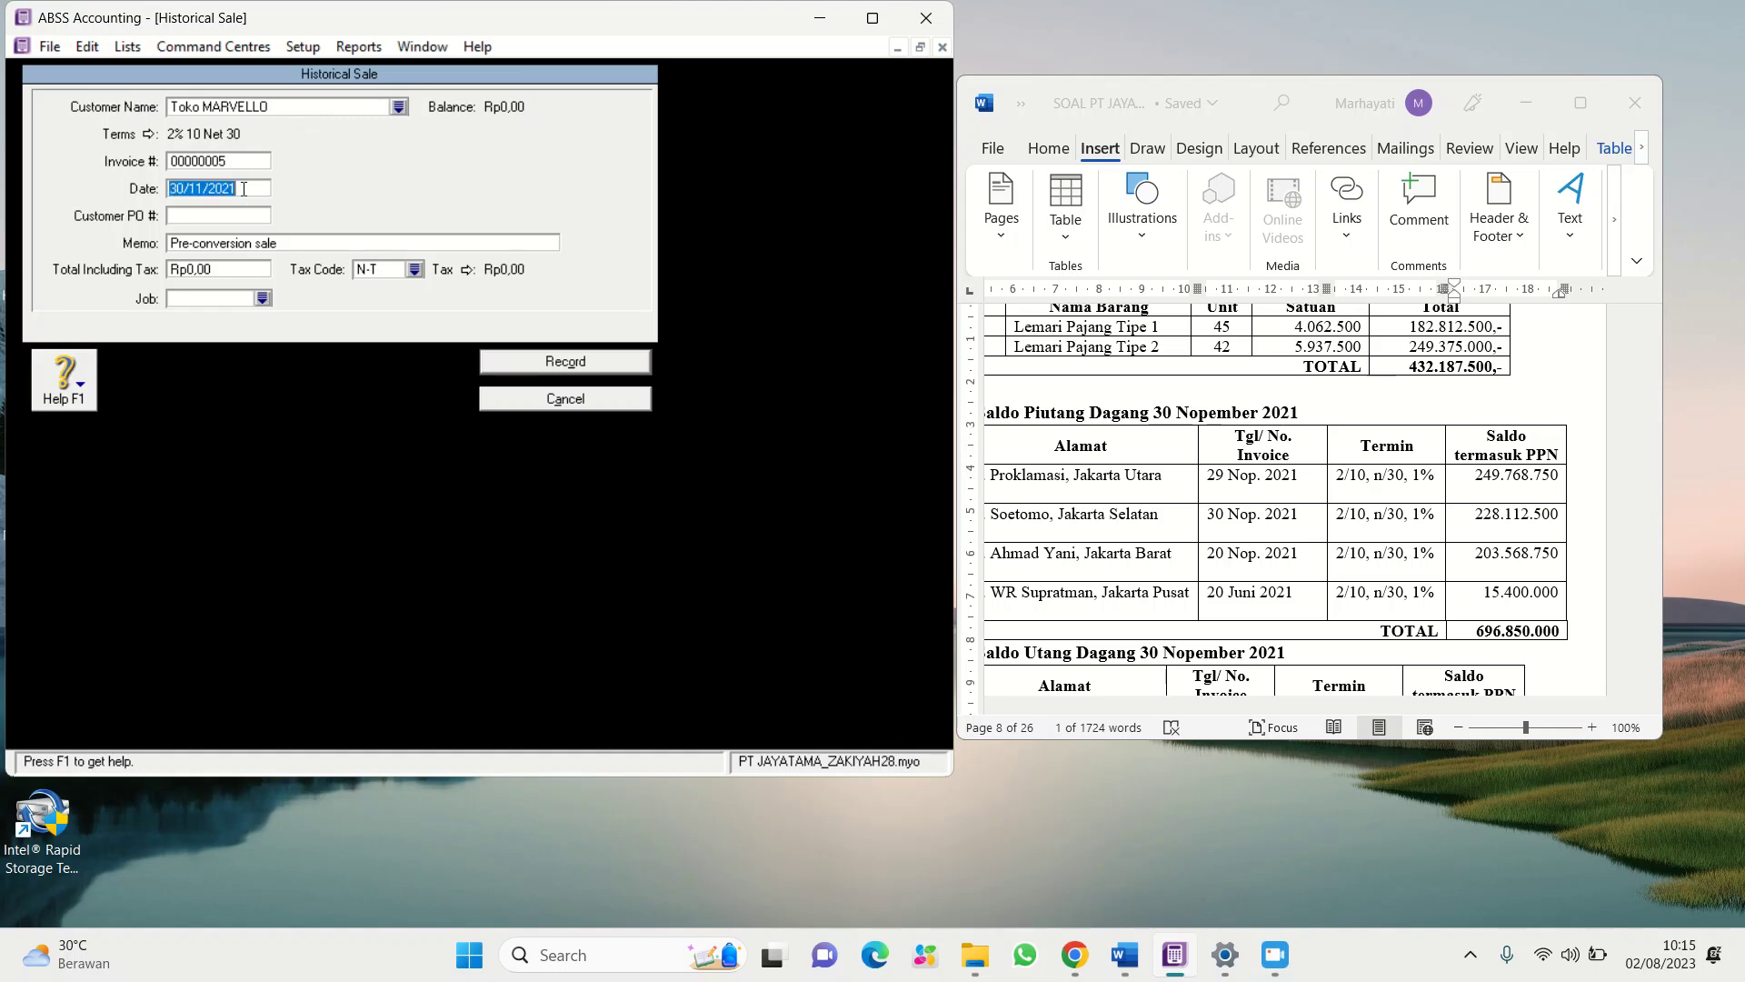
click(185, 190)
key(BackSpace)
key(BackSpace)
text(20)
click(209, 247)
text(S)
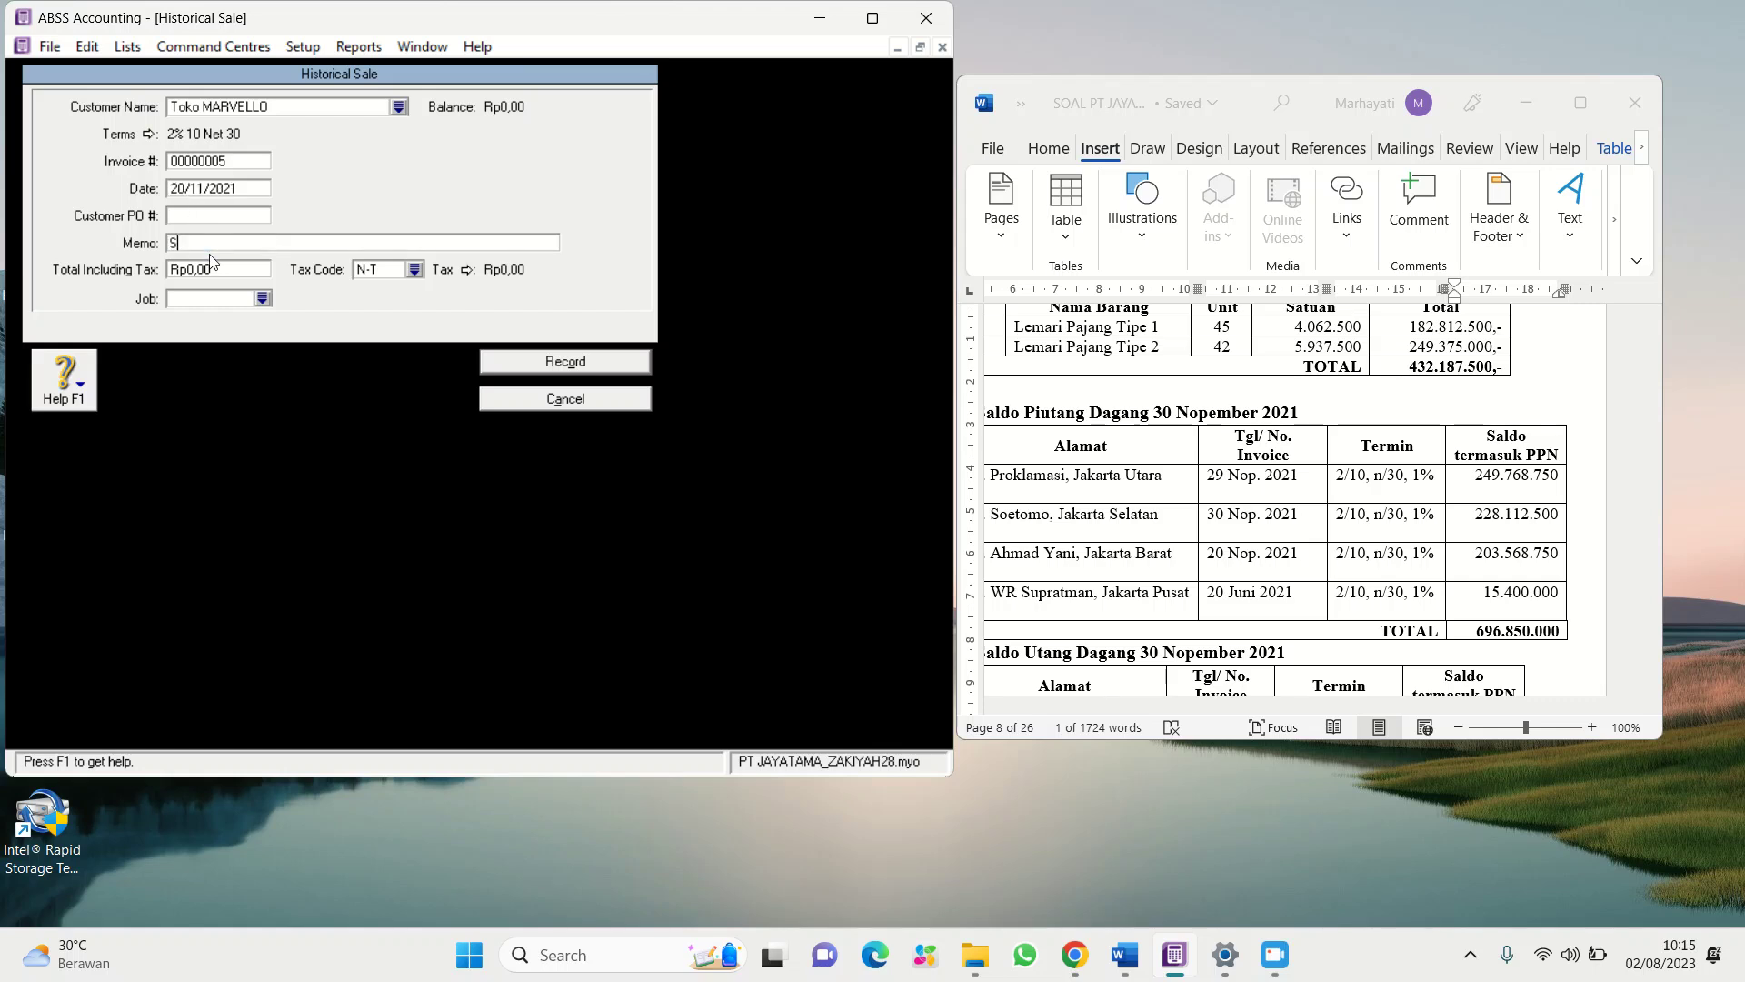
text(aldo Awal Piutang Dagang)
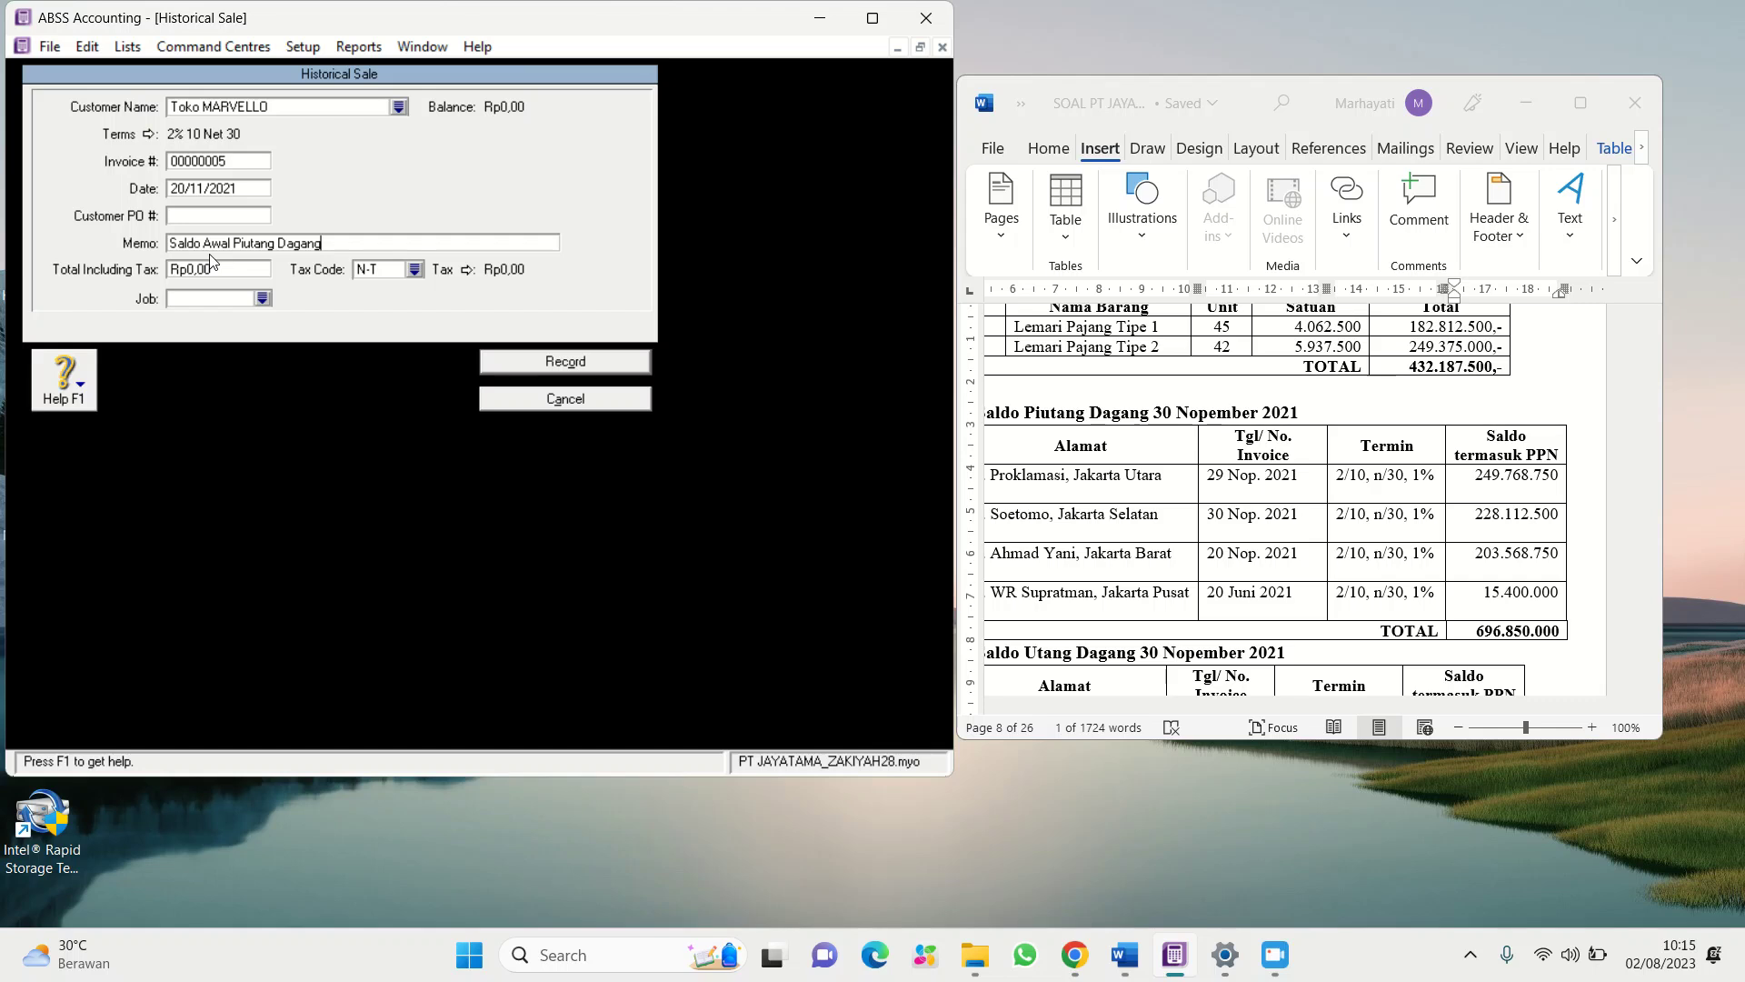
Copy 203.568.750 from the receivables table into Toko MARVELLO's total including tax, and record the historical sale
click(249, 270)
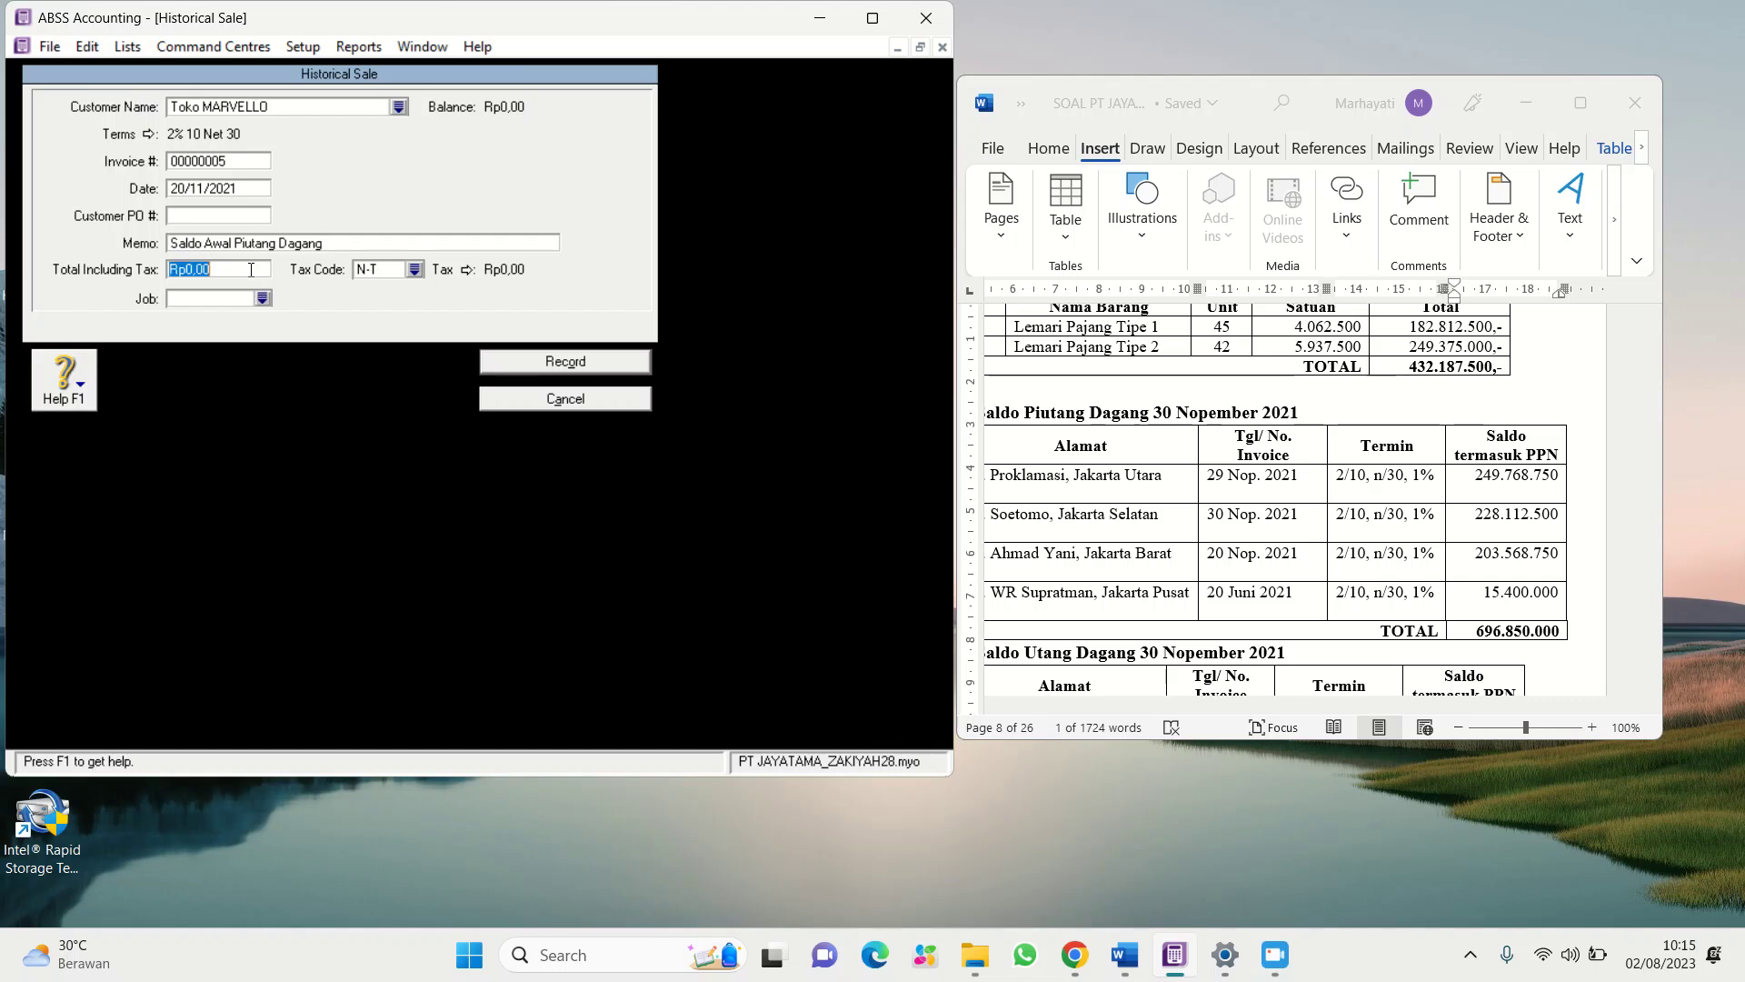
click(1480, 561)
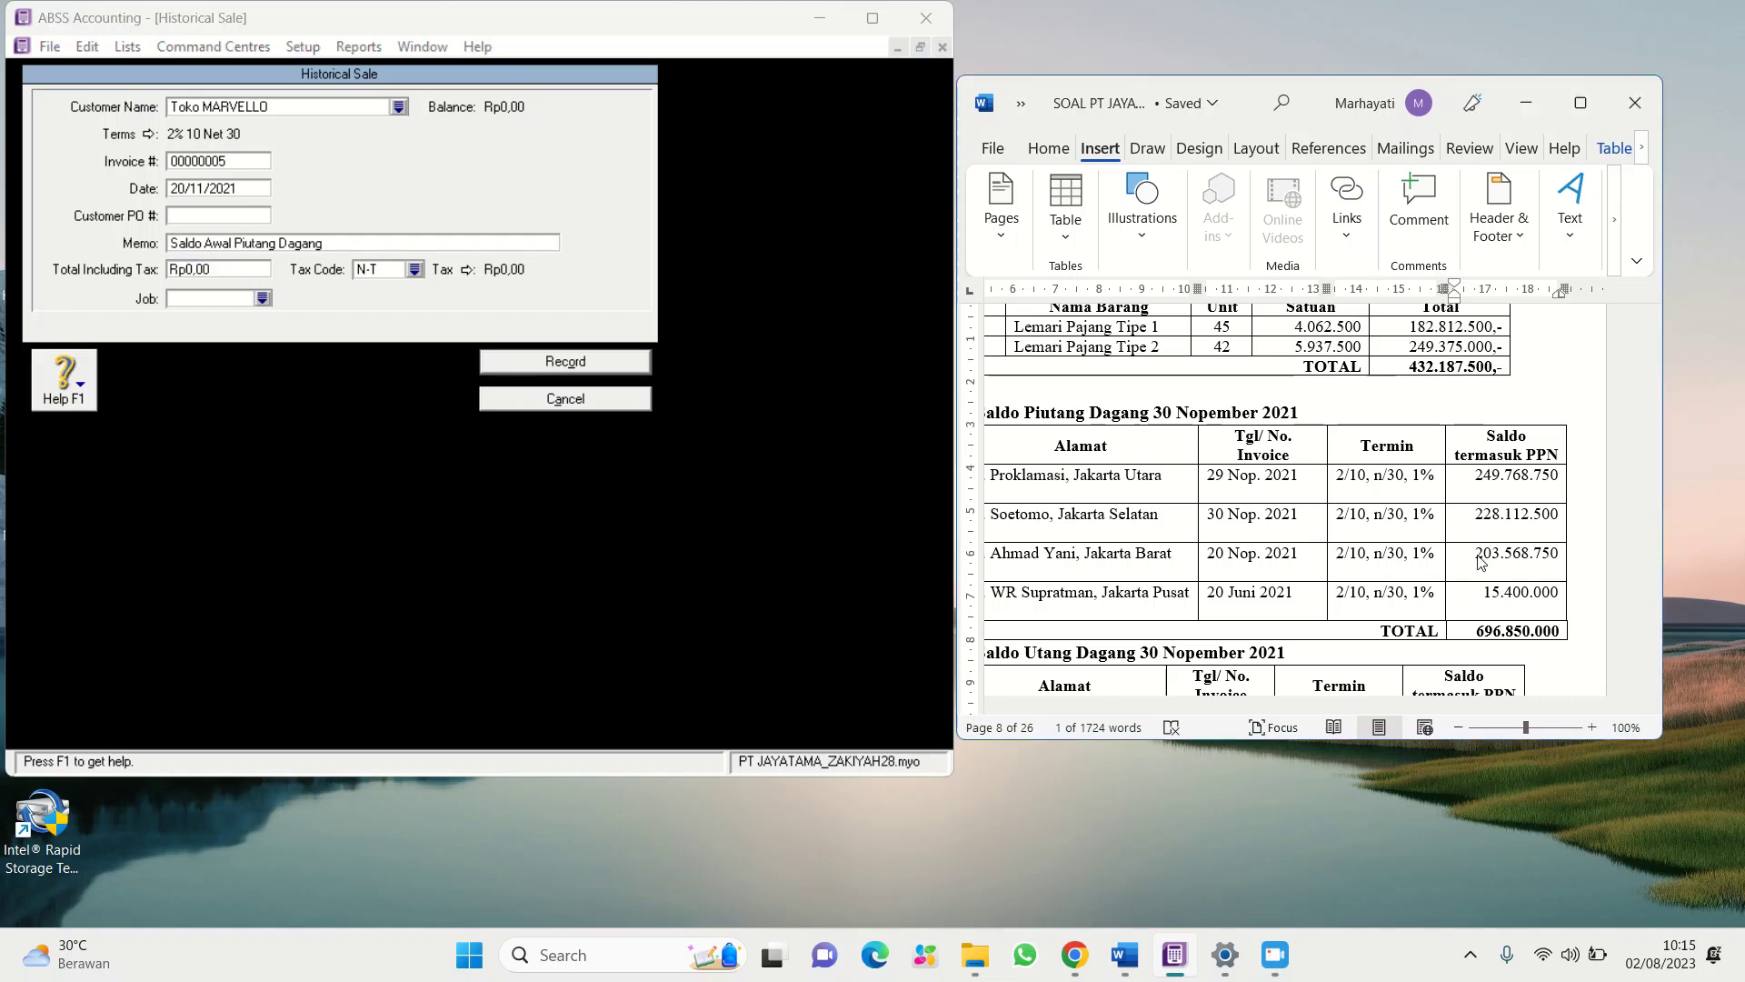
drag(1481, 556, 1526, 572)
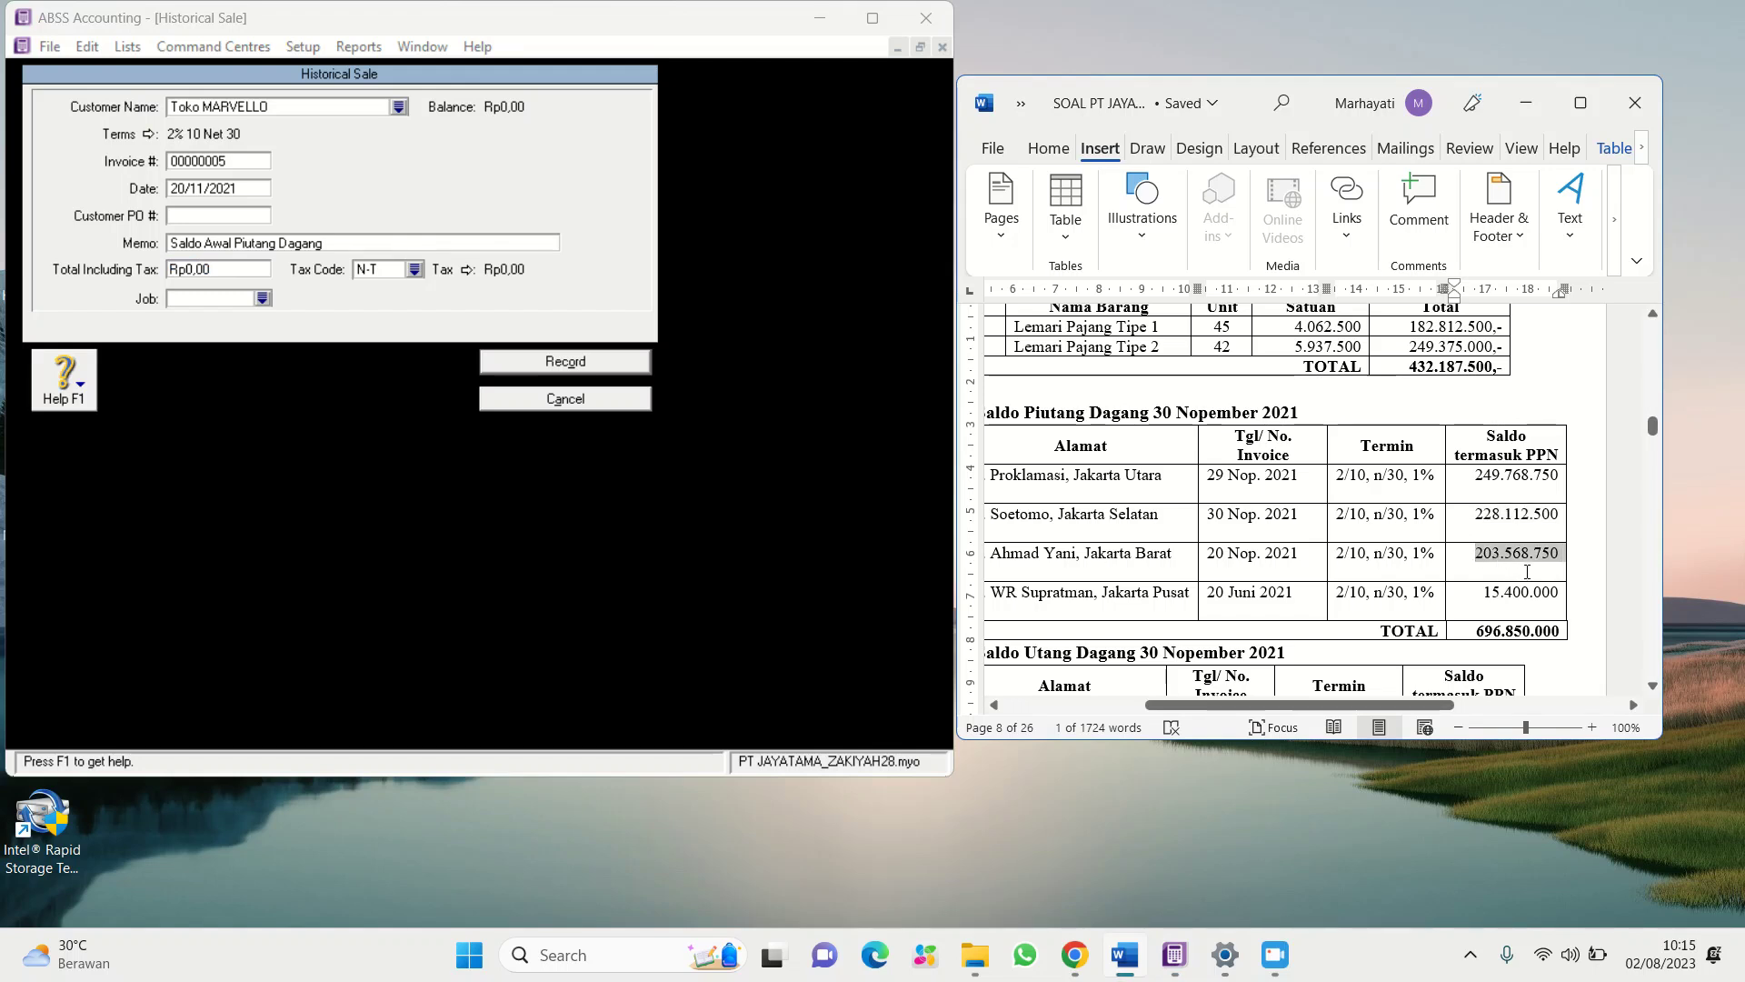
right_click(1520, 565)
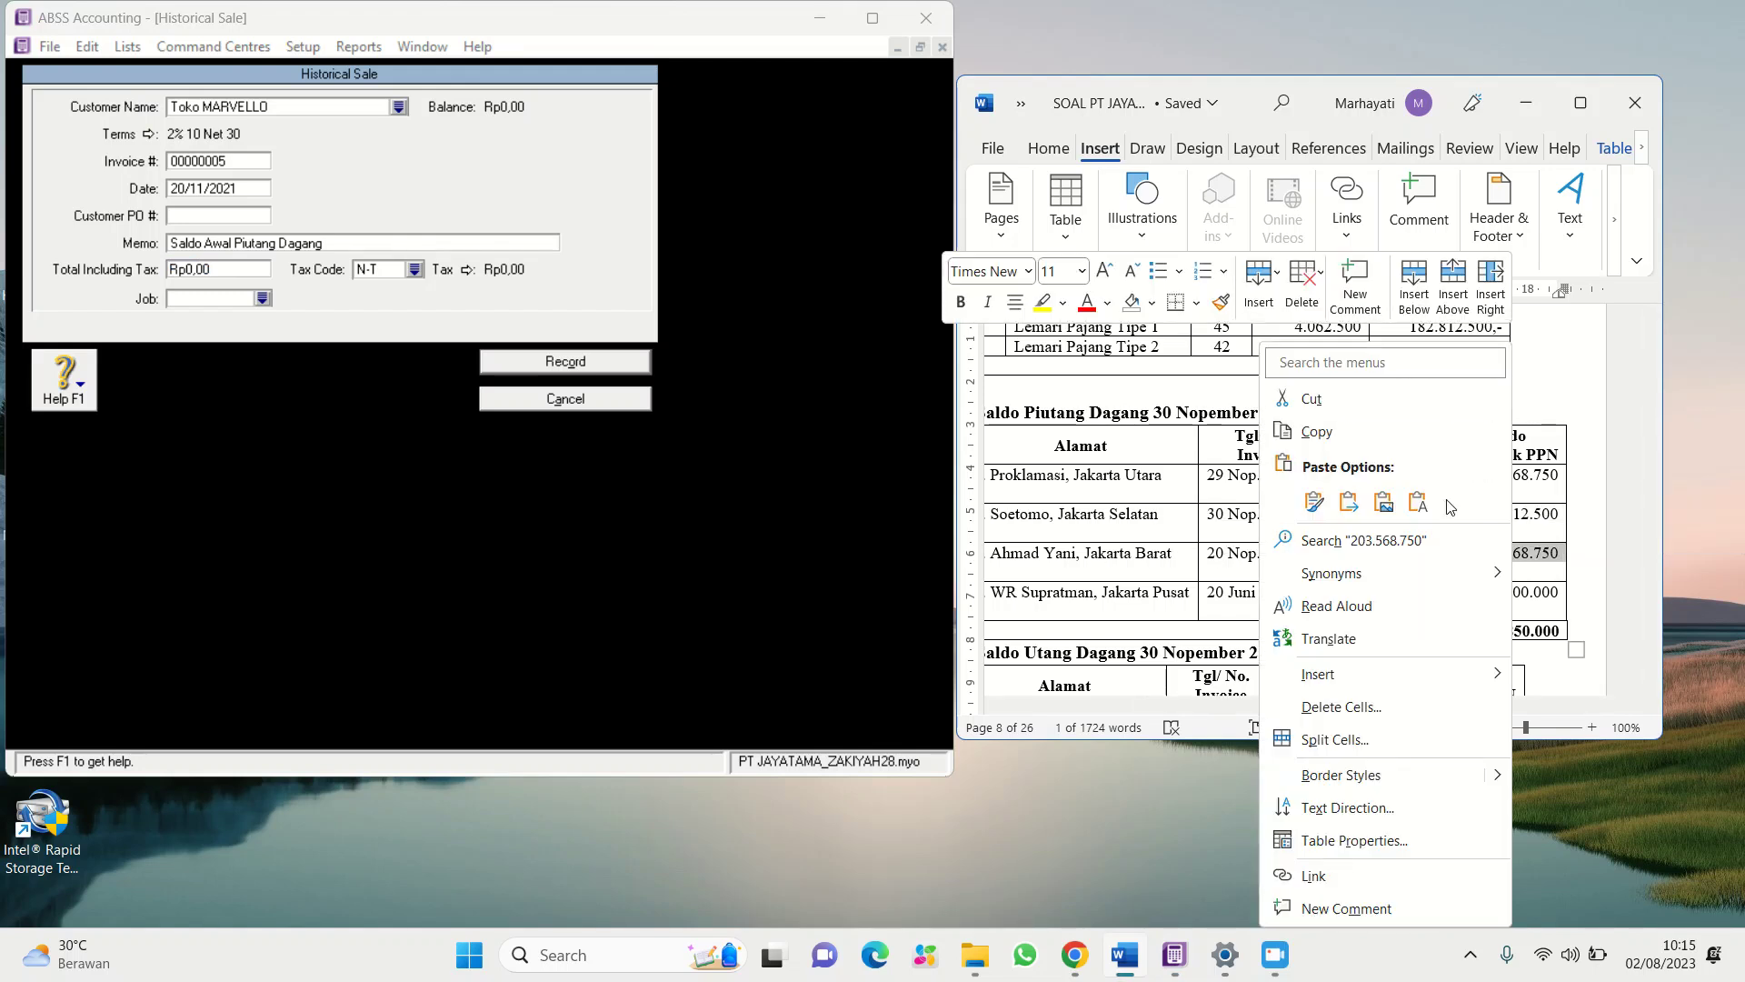
click(1334, 435)
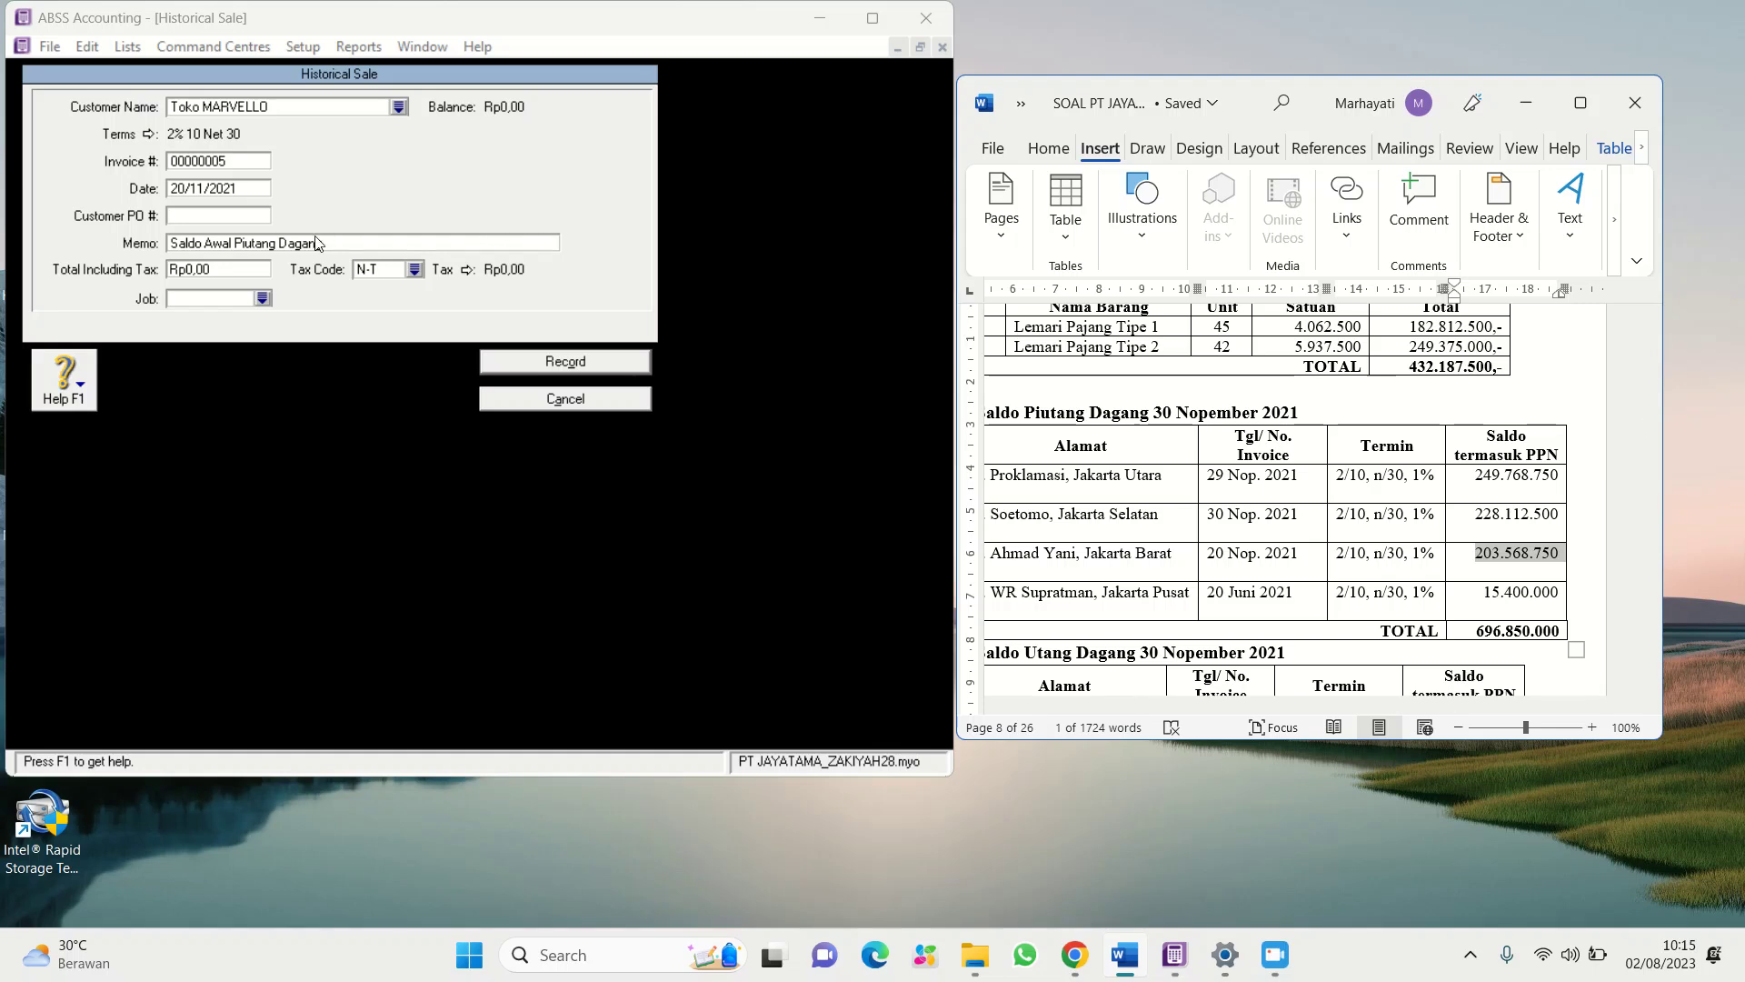
click(170, 273)
right_click(219, 265)
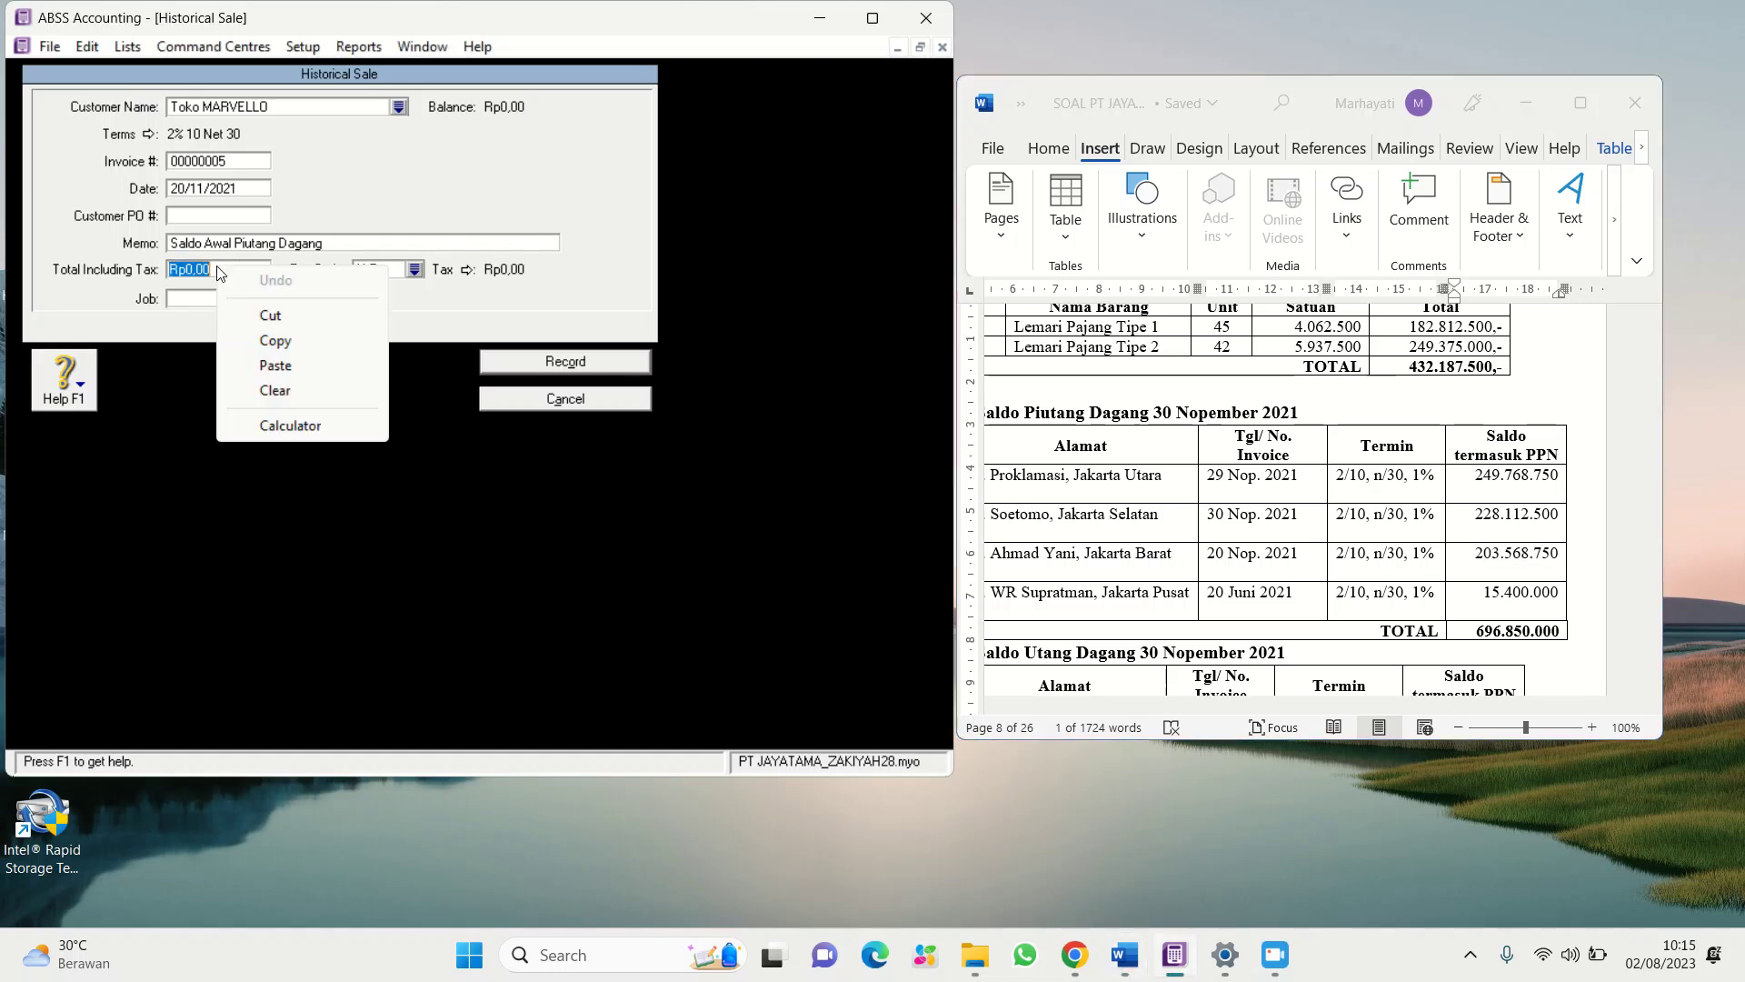
click(289, 366)
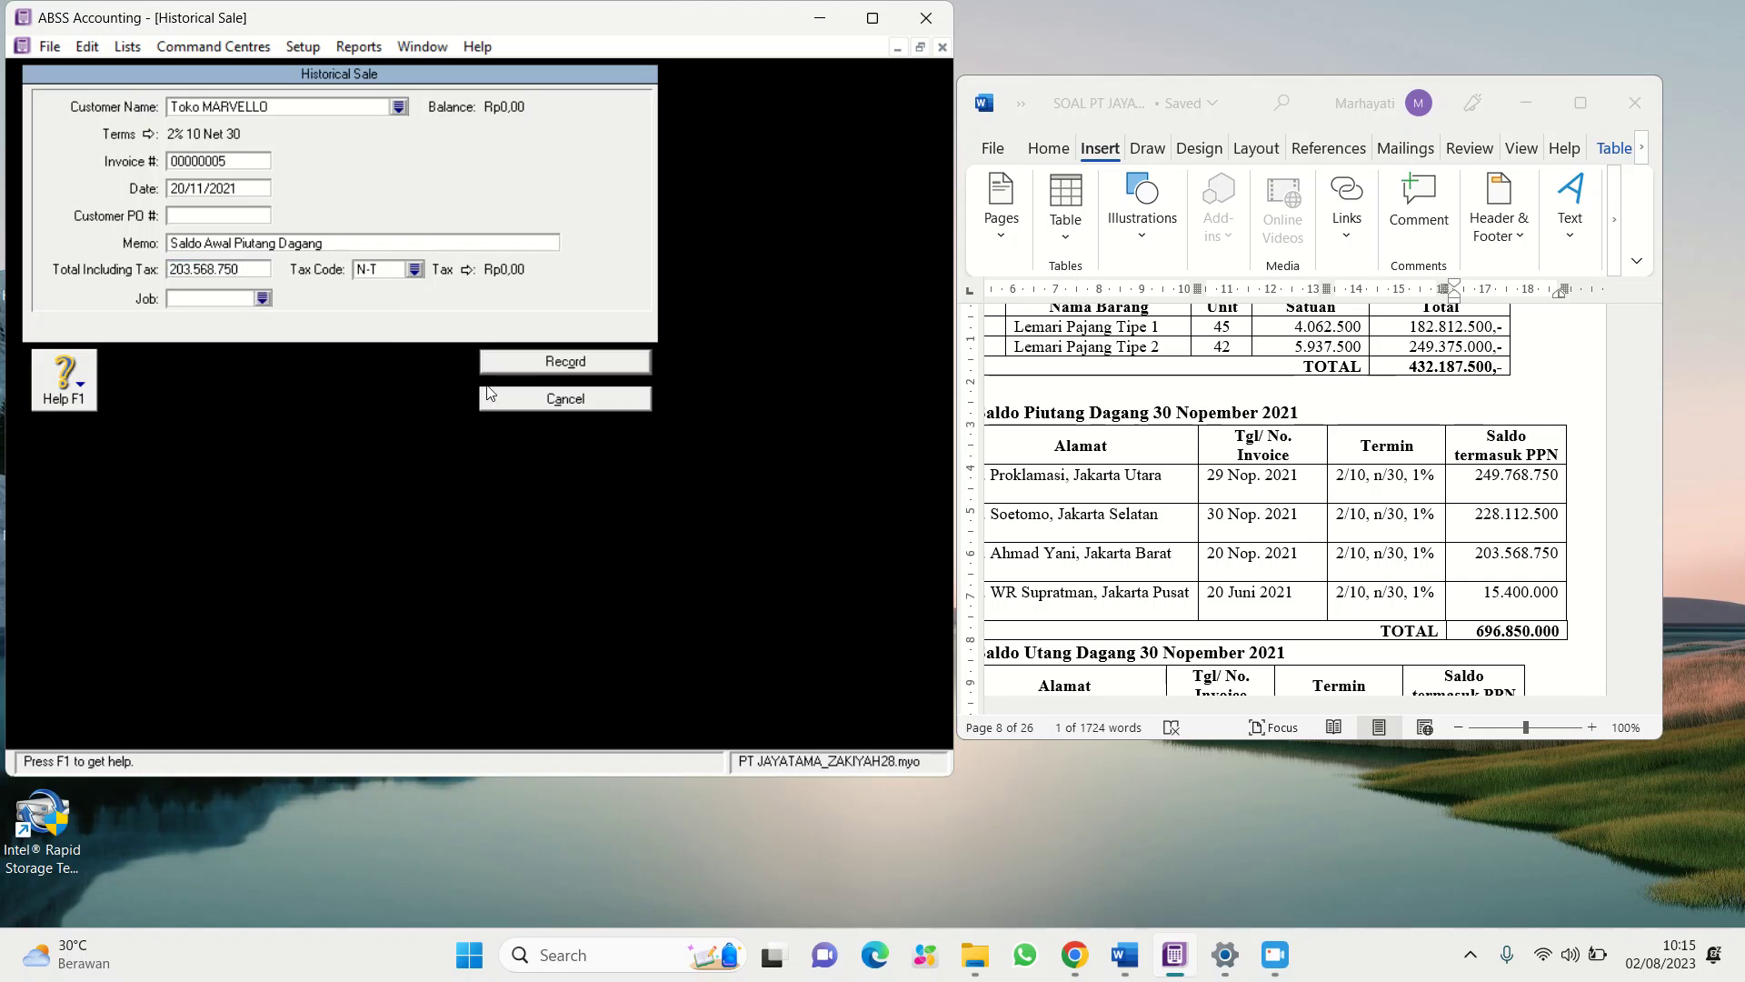
click(547, 368)
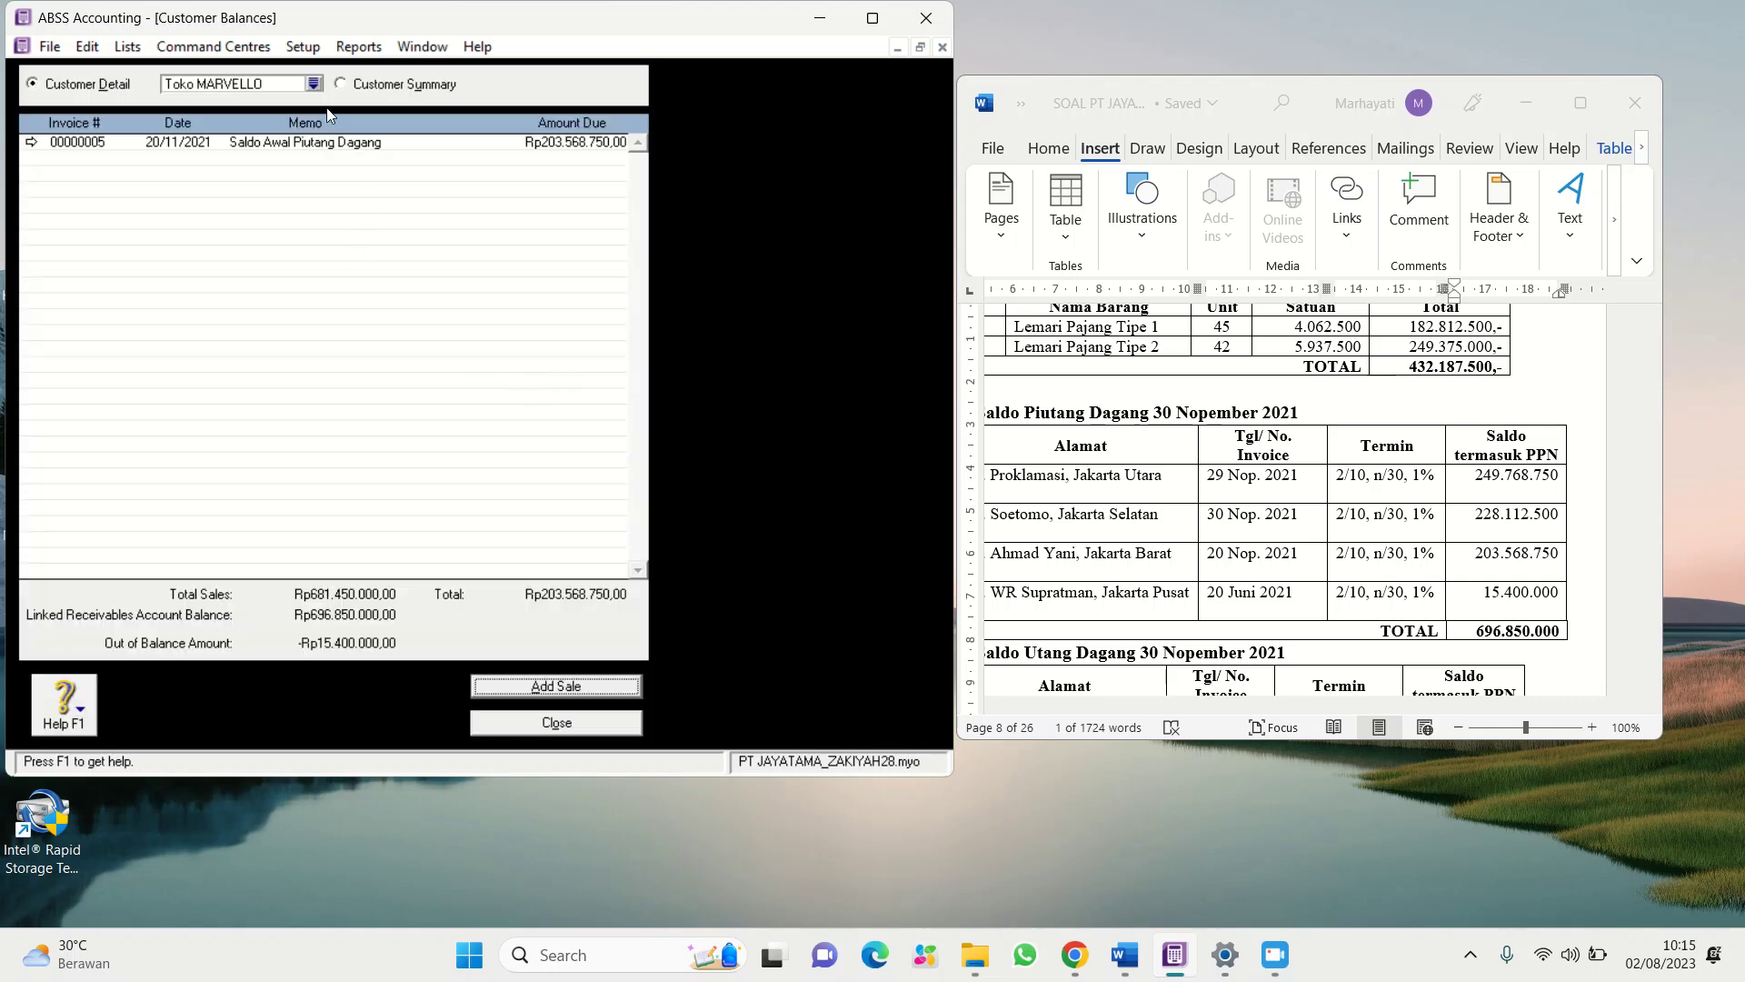
Switch the customer balances to Toko BERLAN and start a historical sale for that customer
click(314, 84)
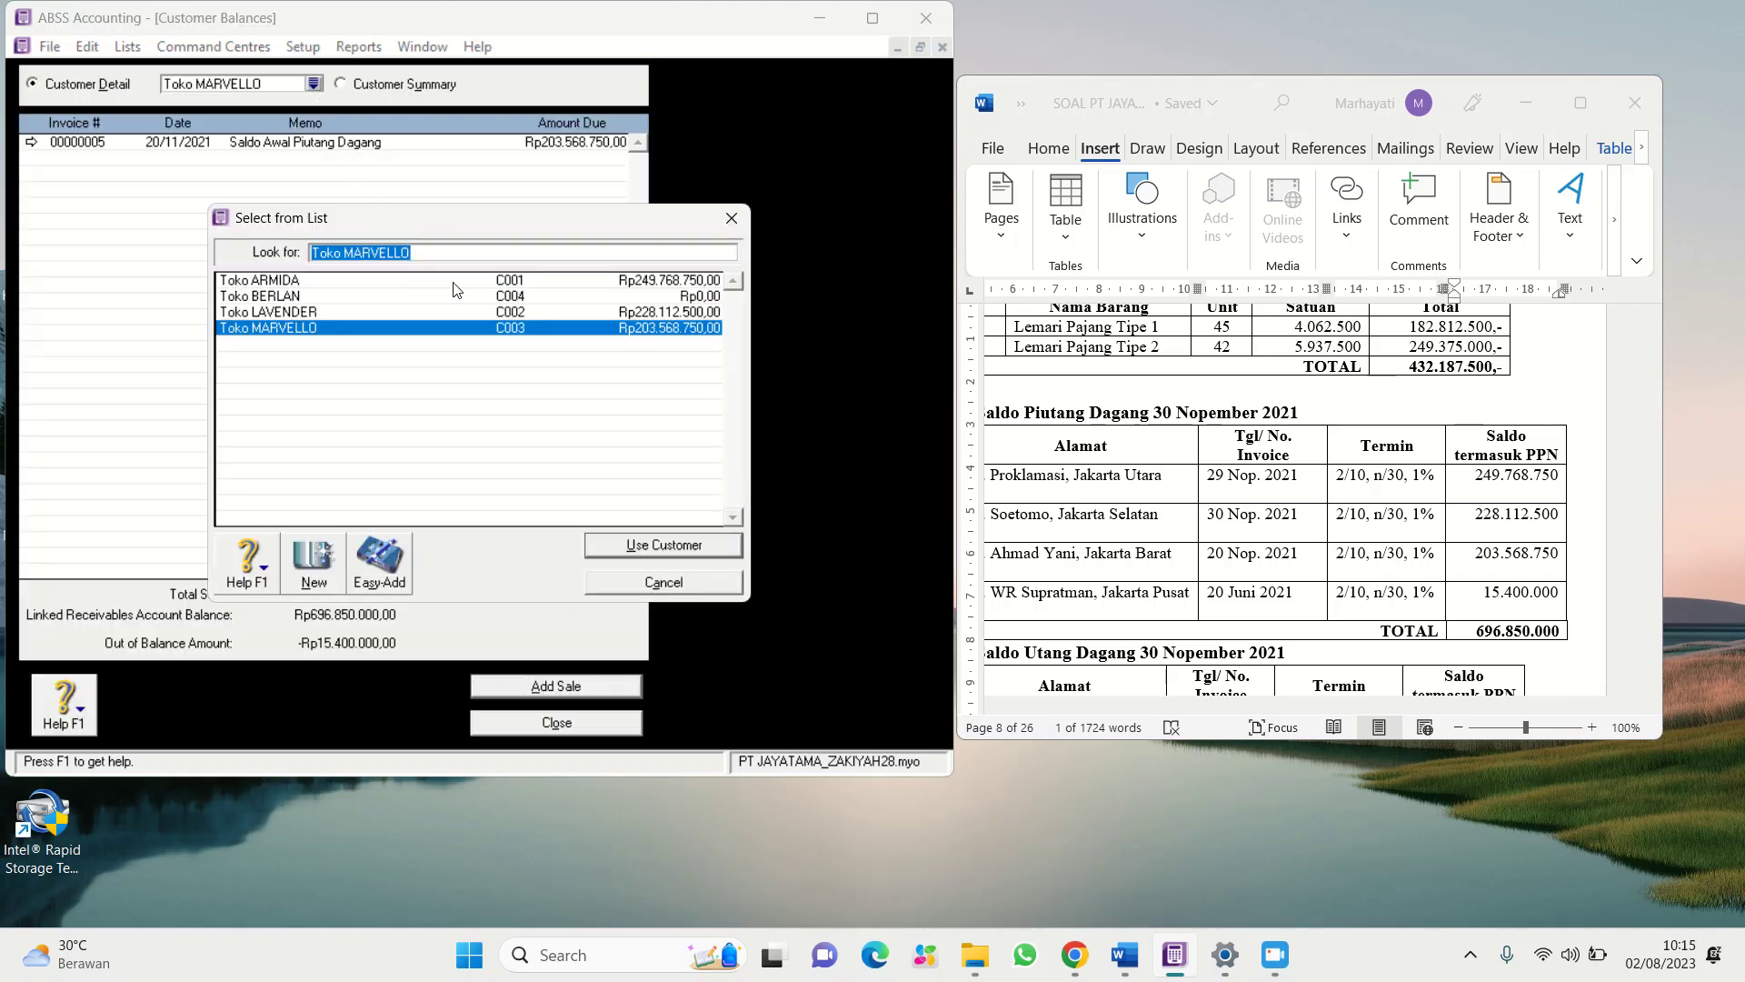
click(273, 296)
click(618, 549)
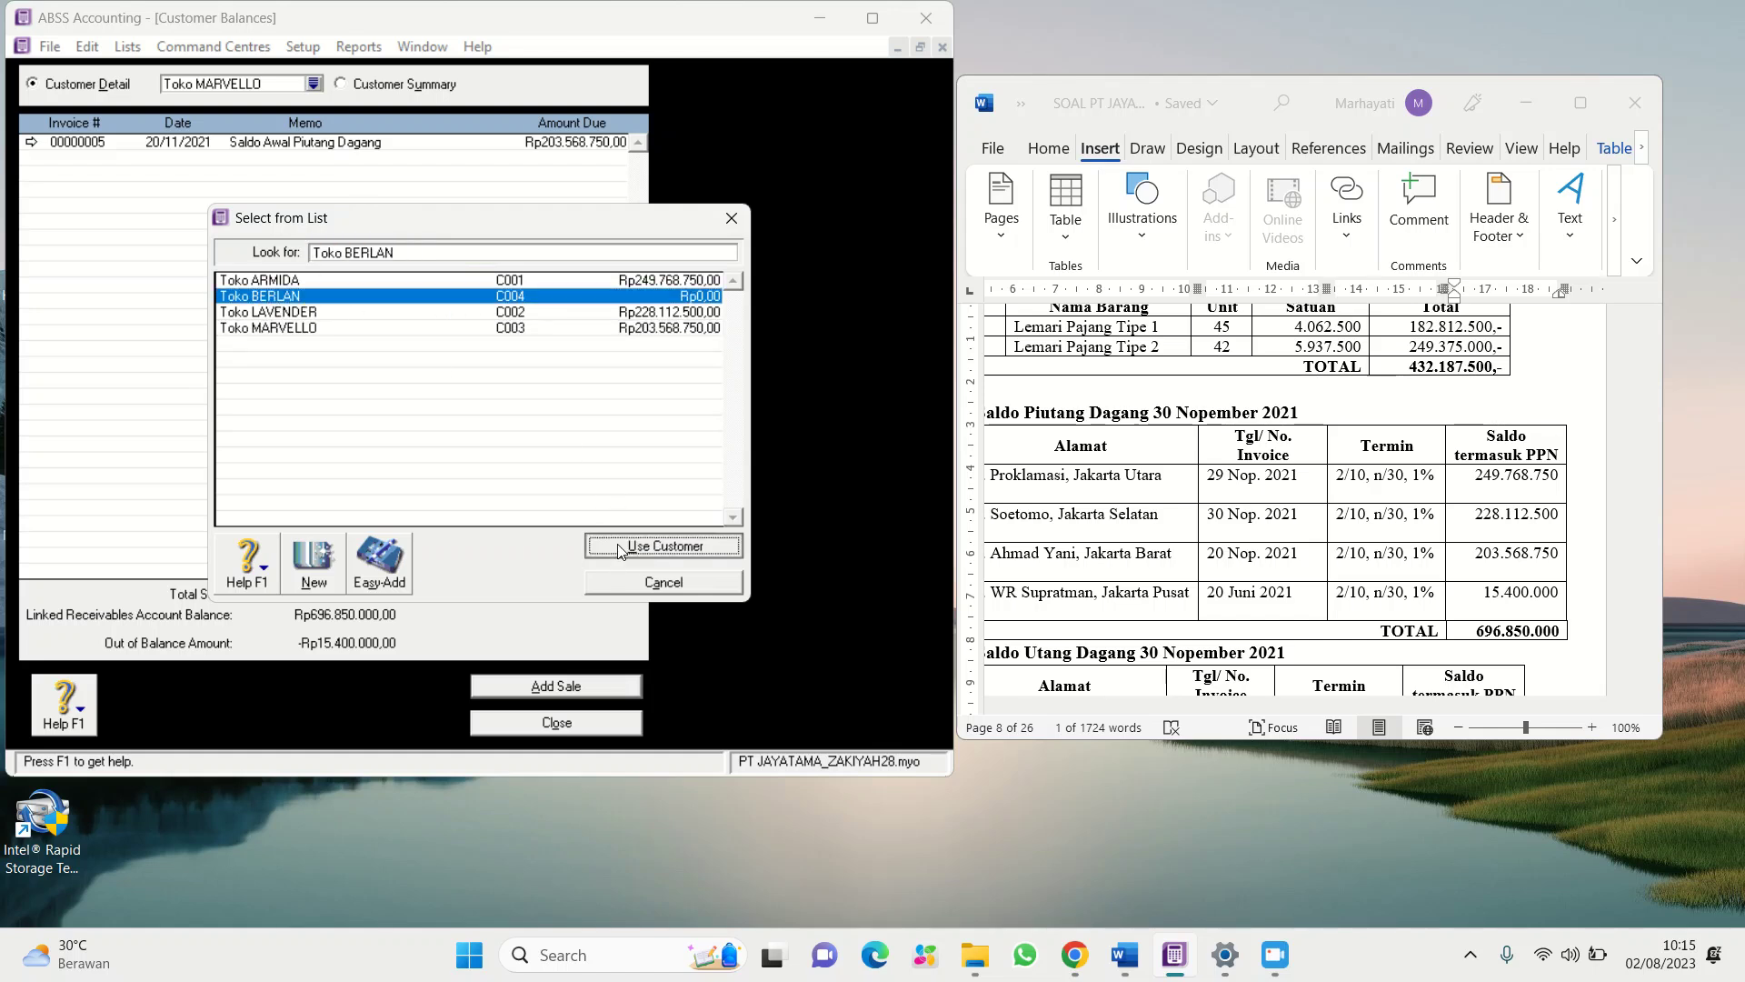
click(564, 688)
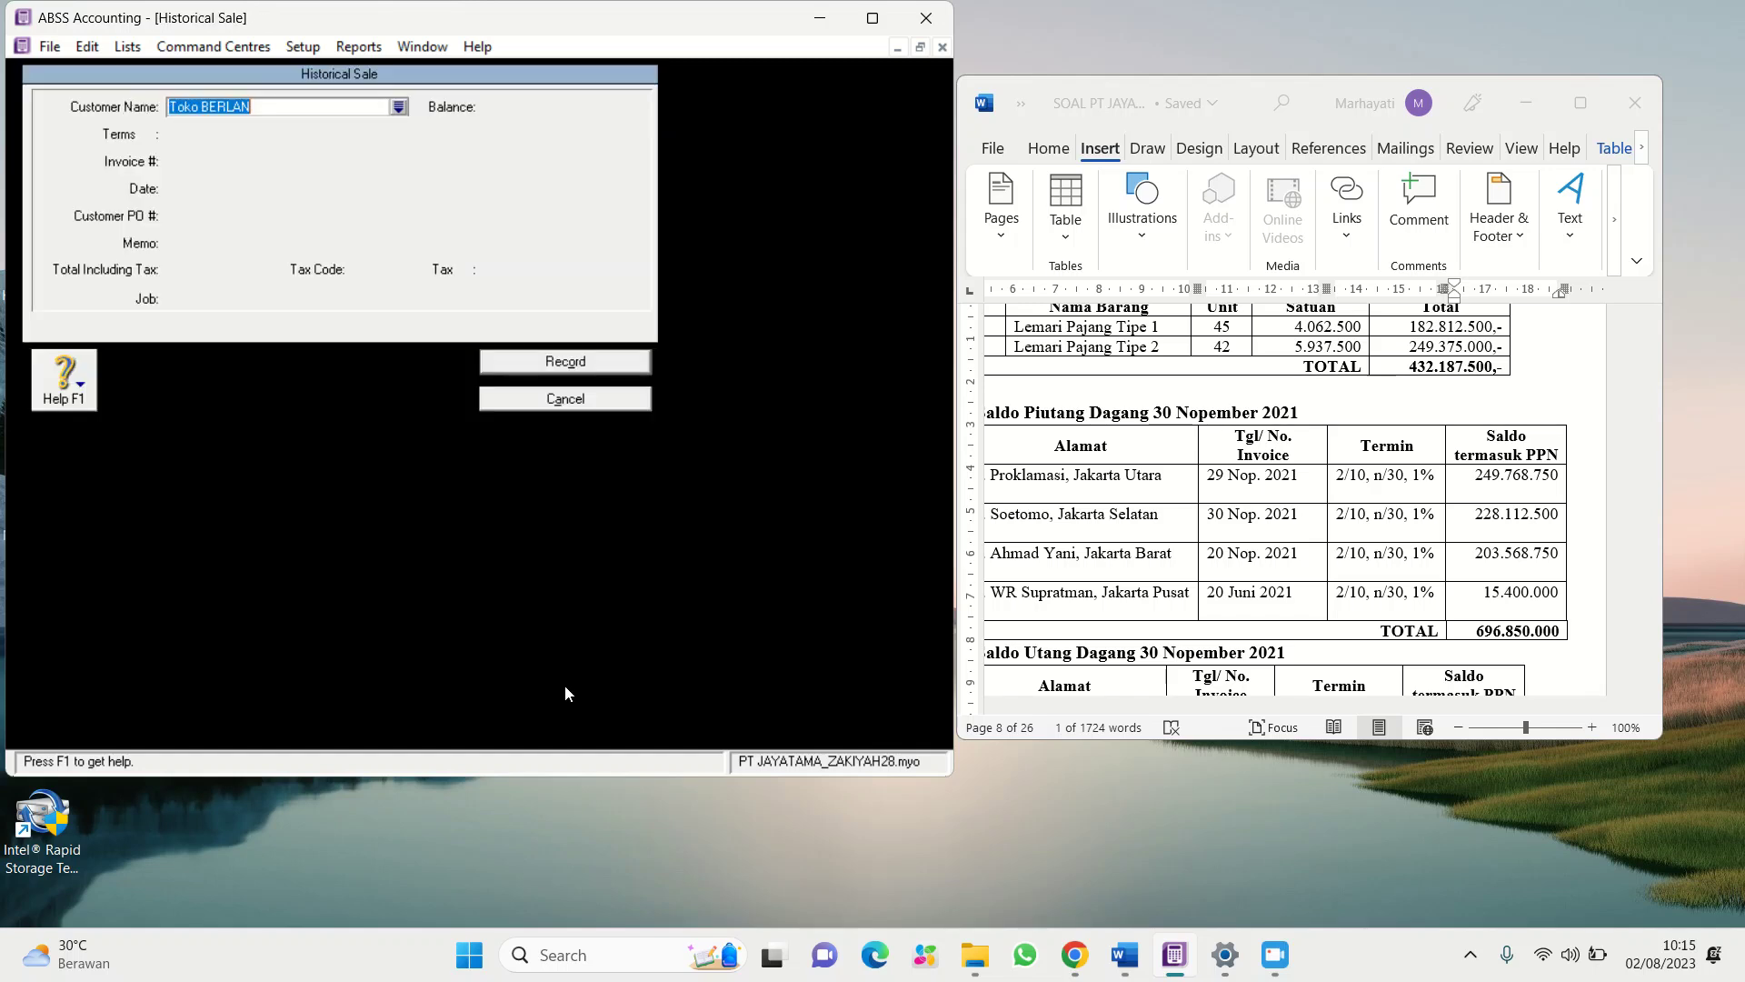
key(Tab)
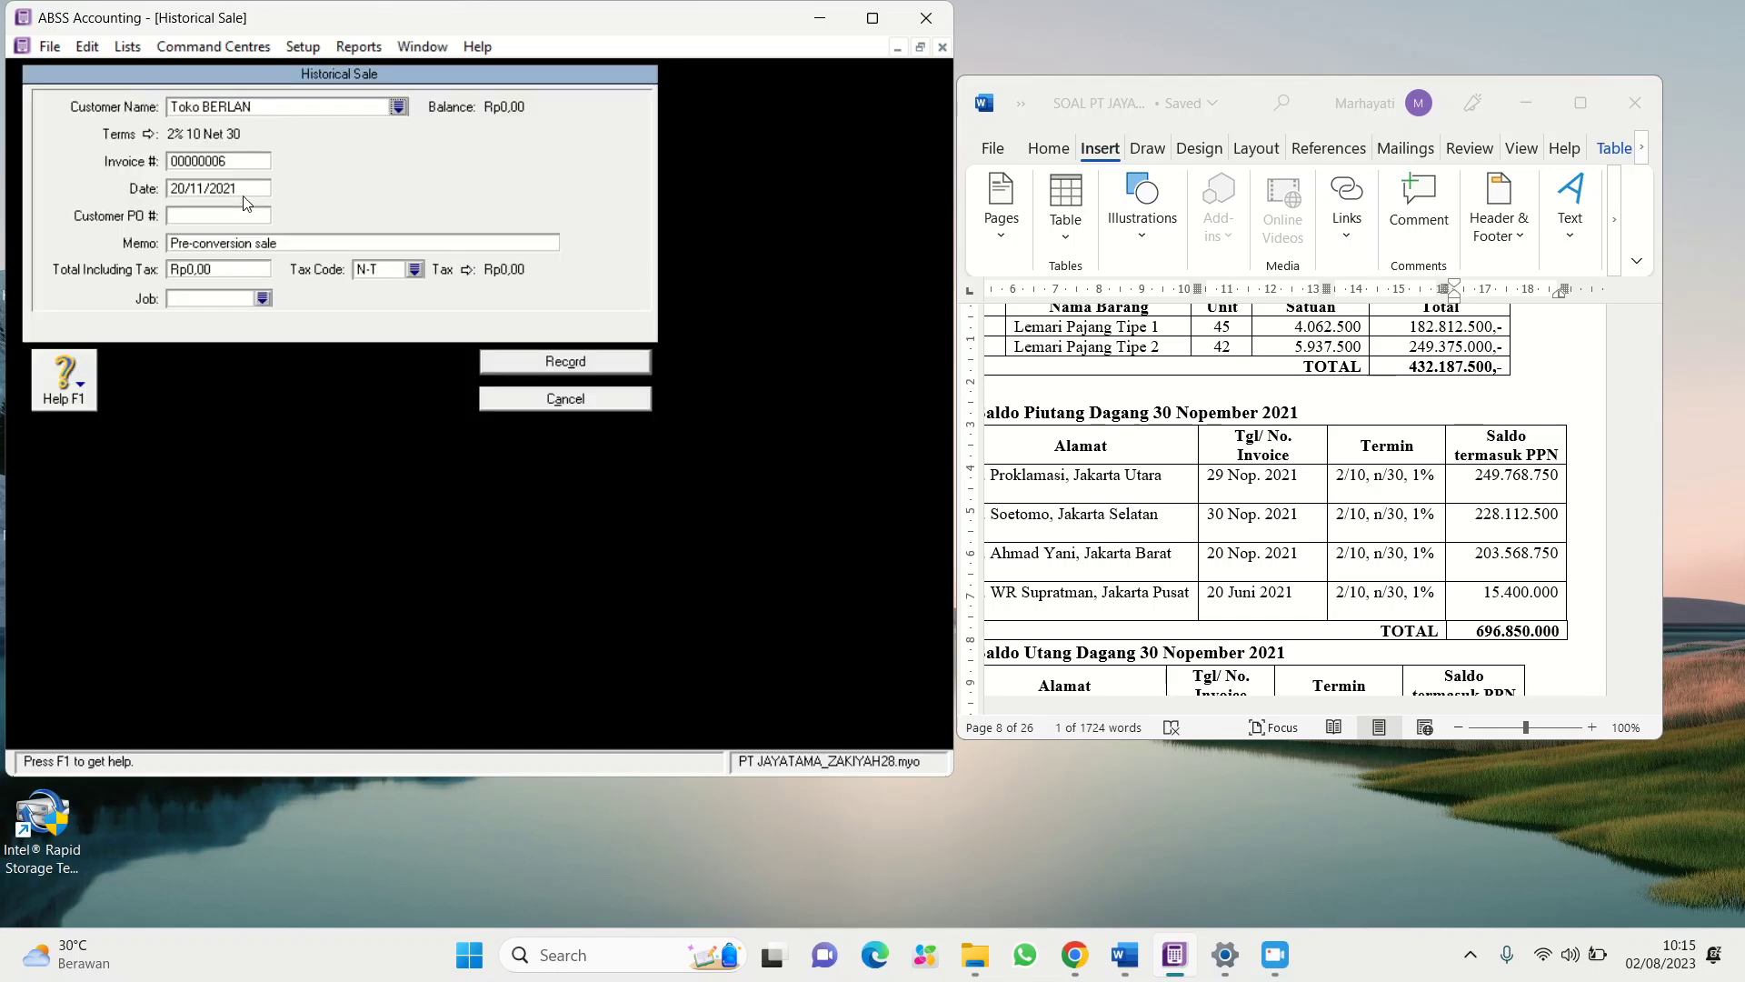
Date Toko BERLAN's historical sale 20/06/2021 and set its memo to "Saldo Awal Piutang Dagang"
click(202, 188)
key(BackSpace)
key(BackSpace)
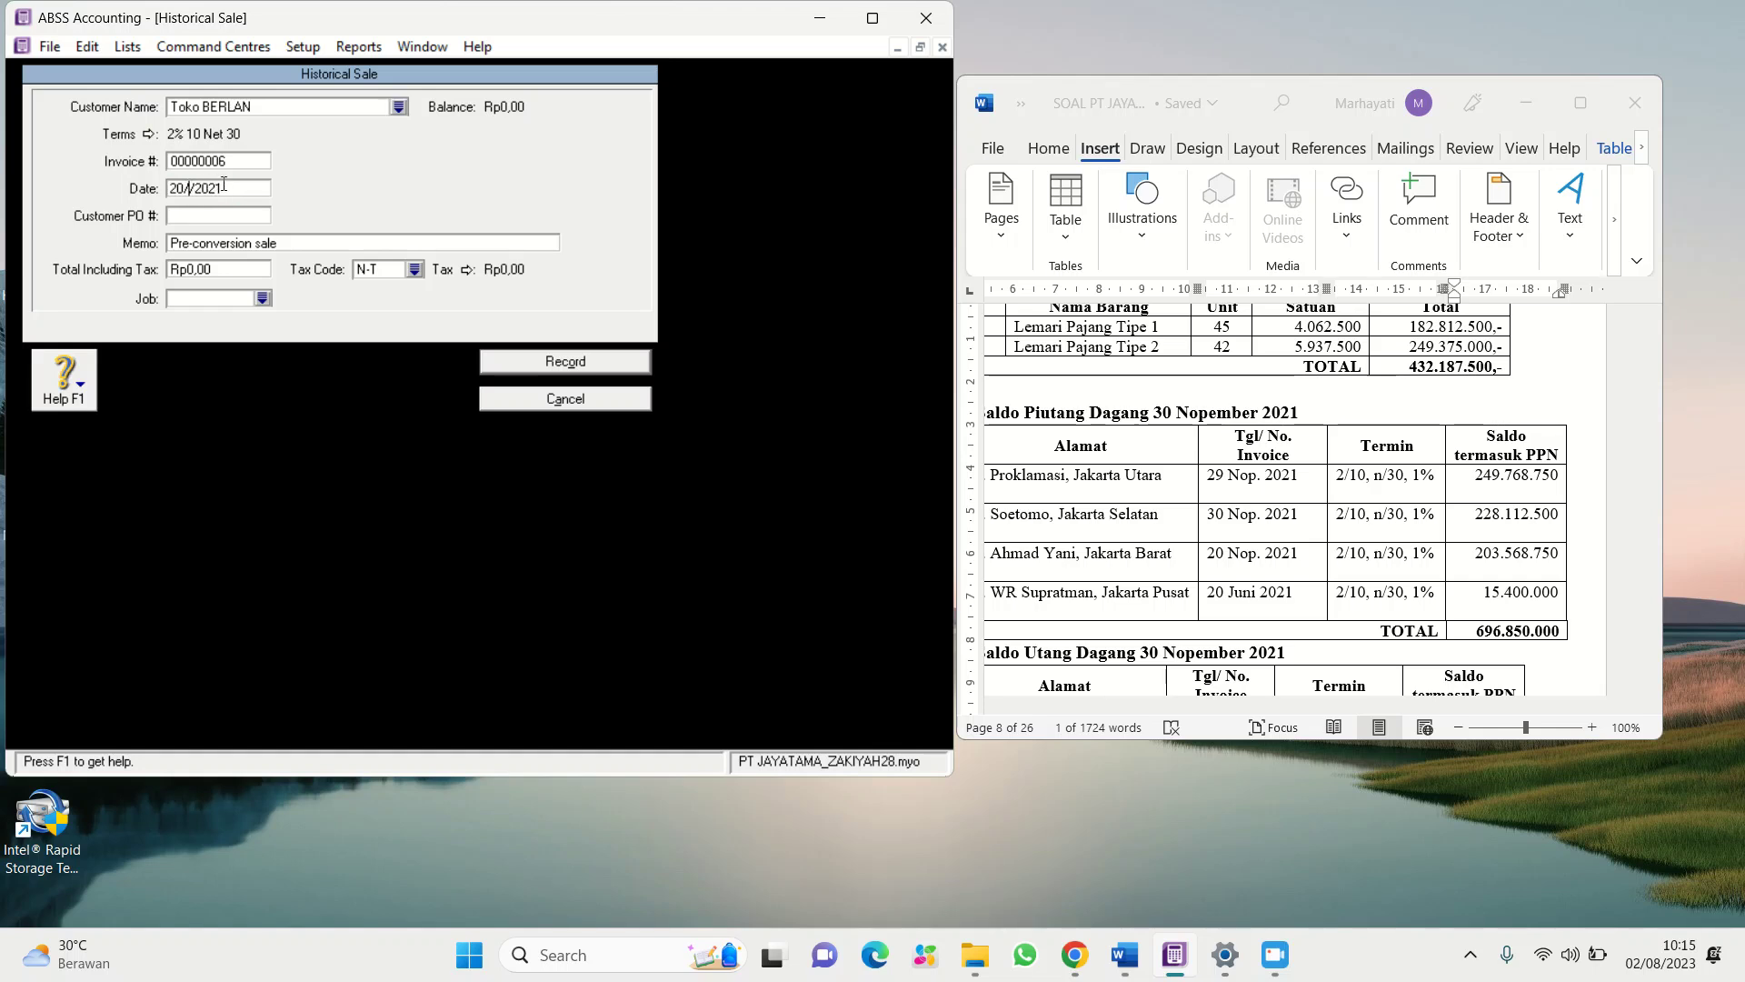
text(06)
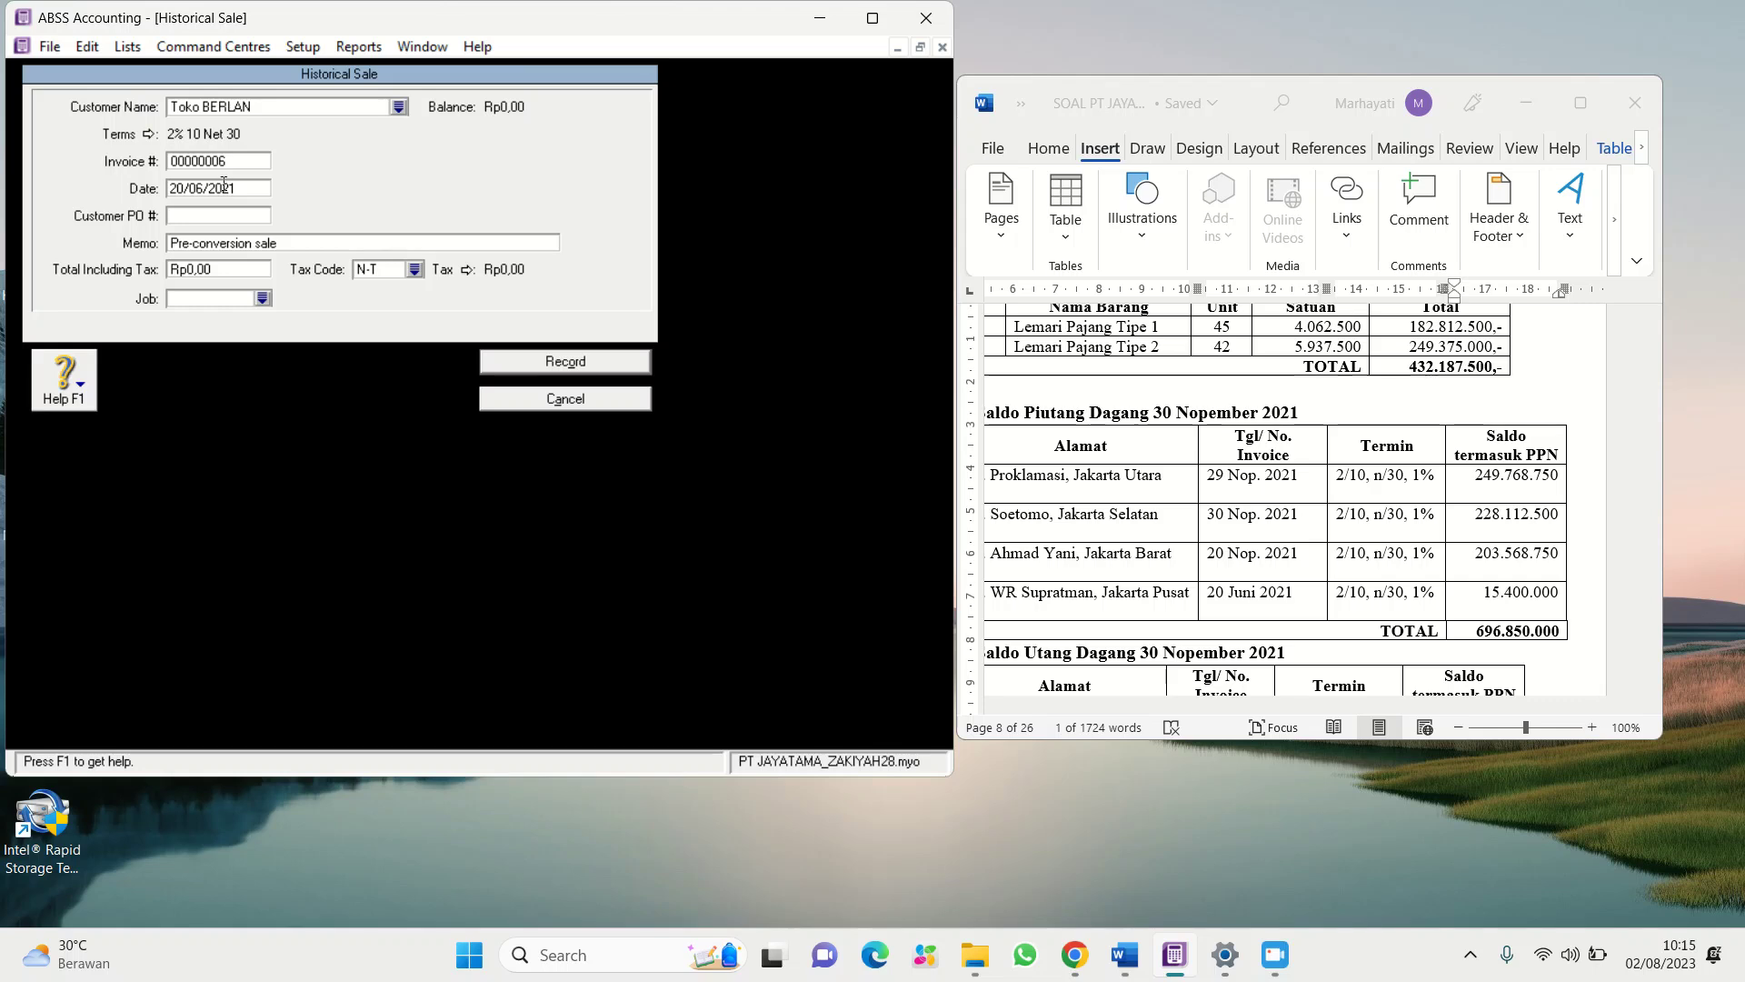
click(197, 244)
text(Sal)
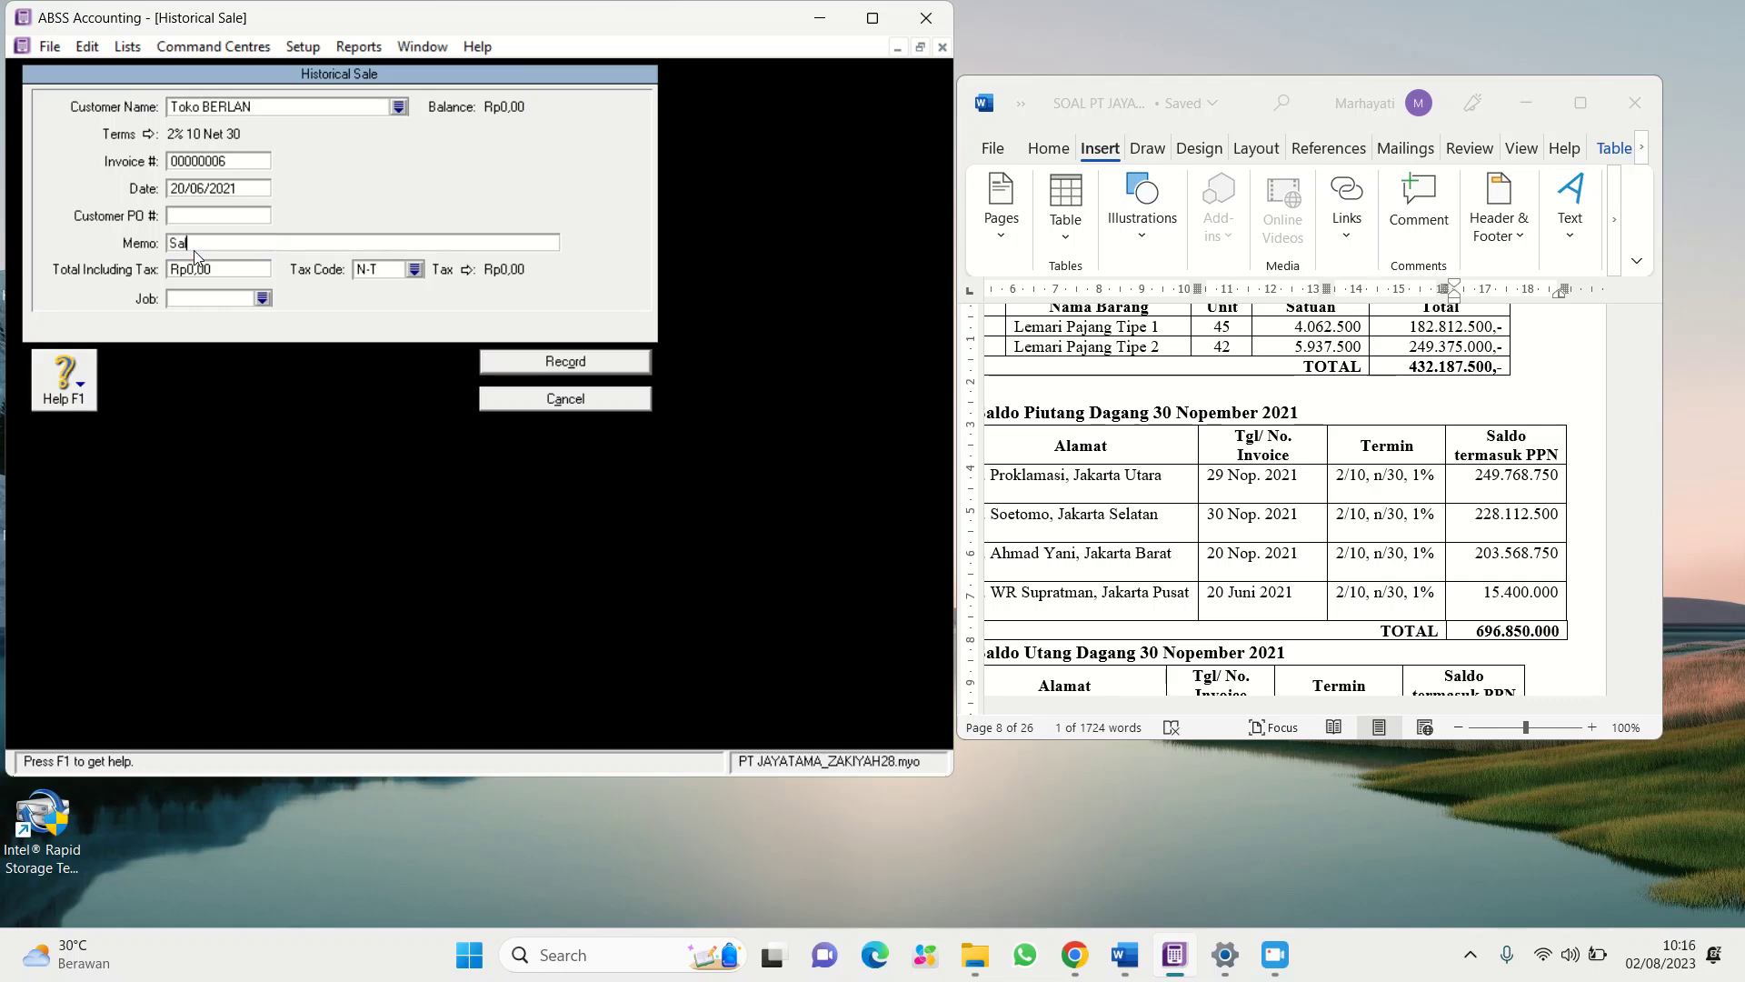
text(do Awal Piutang Dagang)
Copy 15.400.000 from the receivables table into the total including tax of Toko BERLAN's historical sale
click(226, 272)
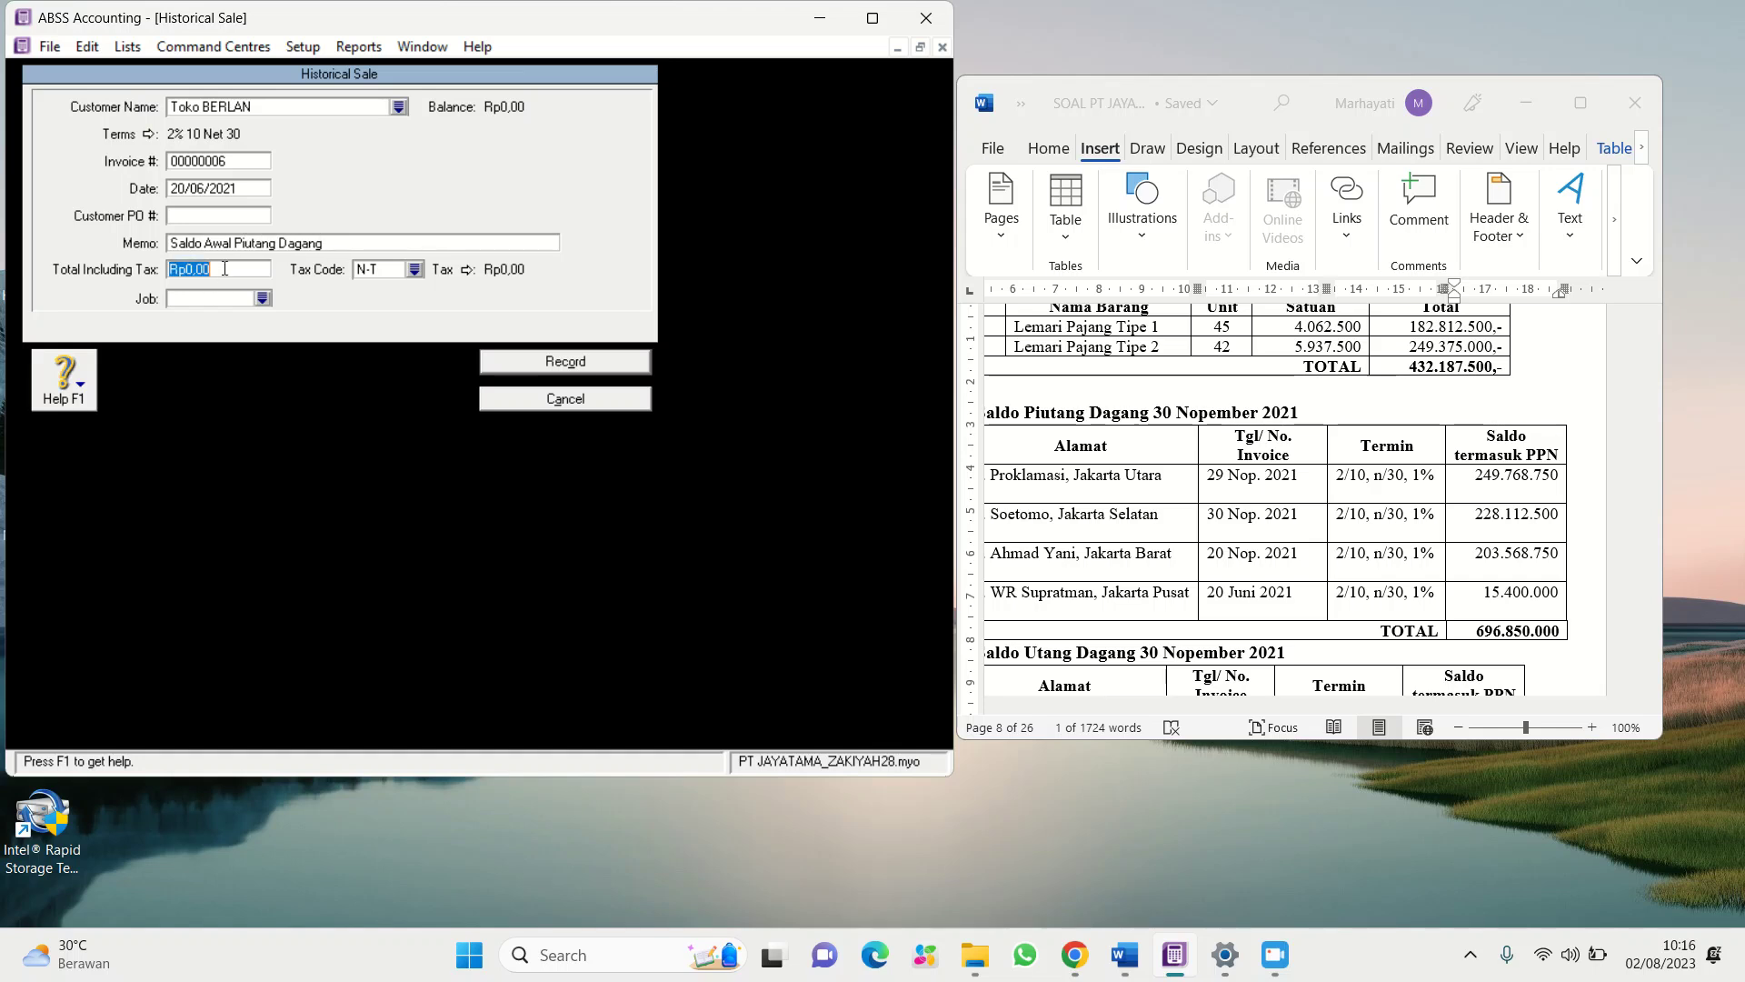
click(1487, 600)
drag(1485, 595, 1547, 600)
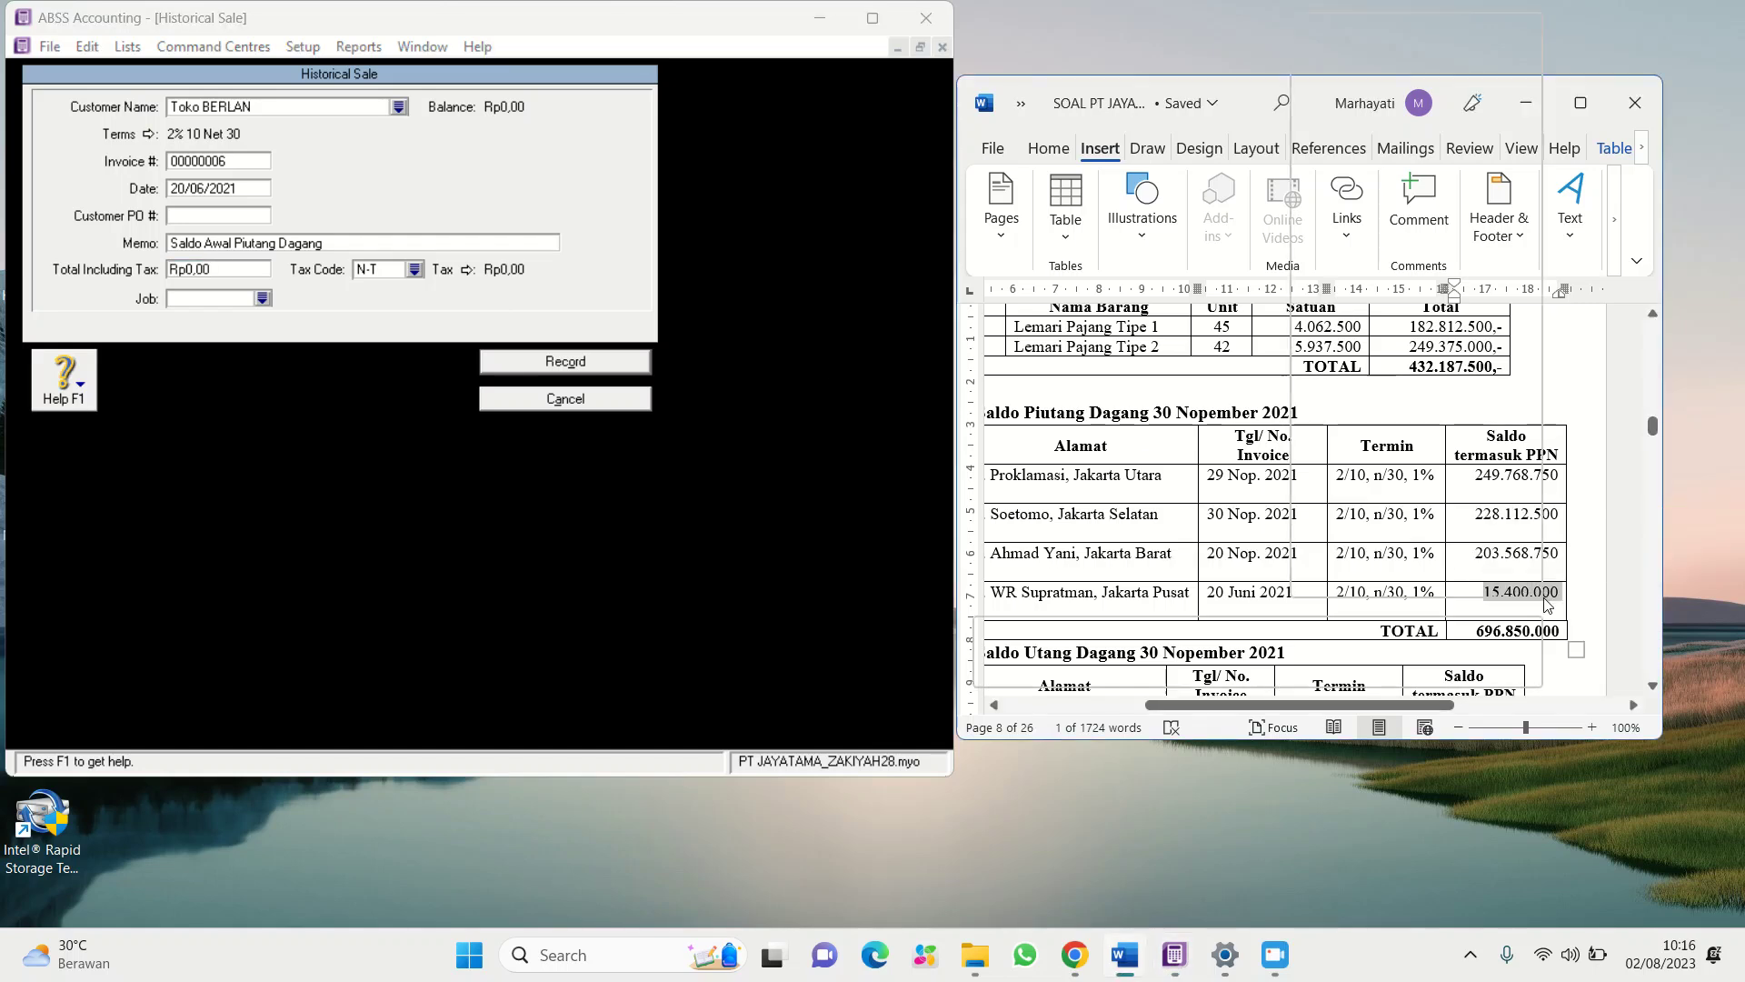
right_click(1547, 600)
click(1376, 112)
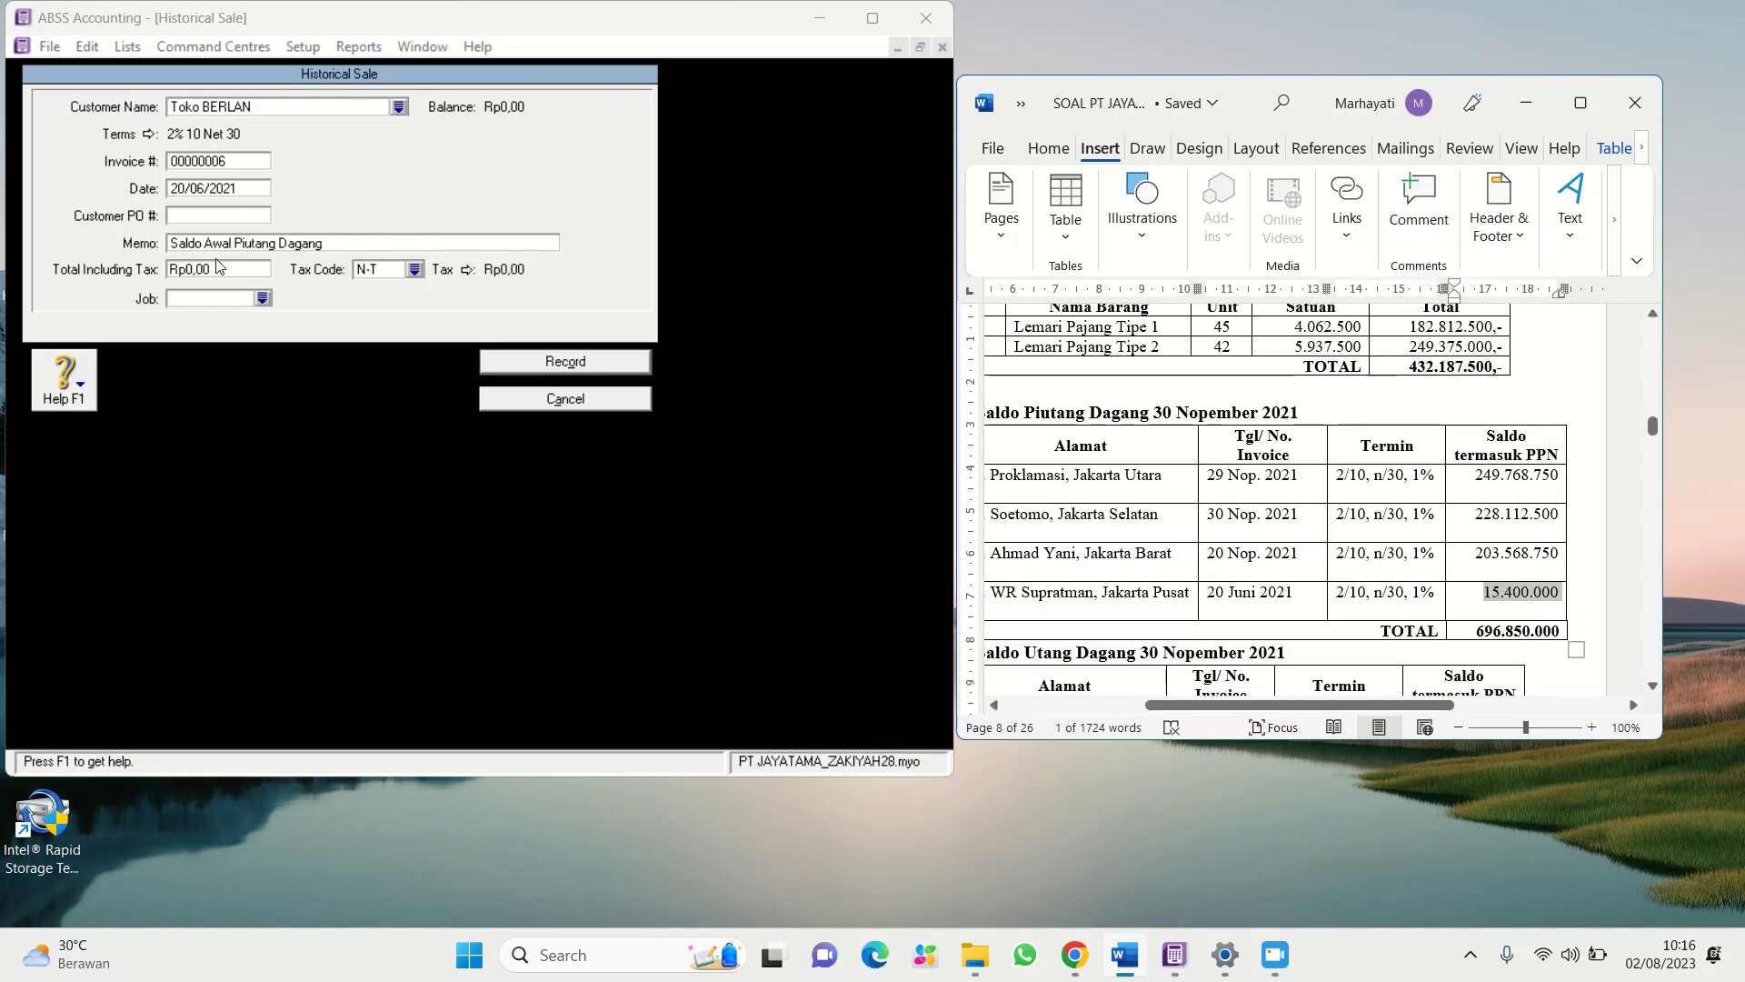
click(171, 270)
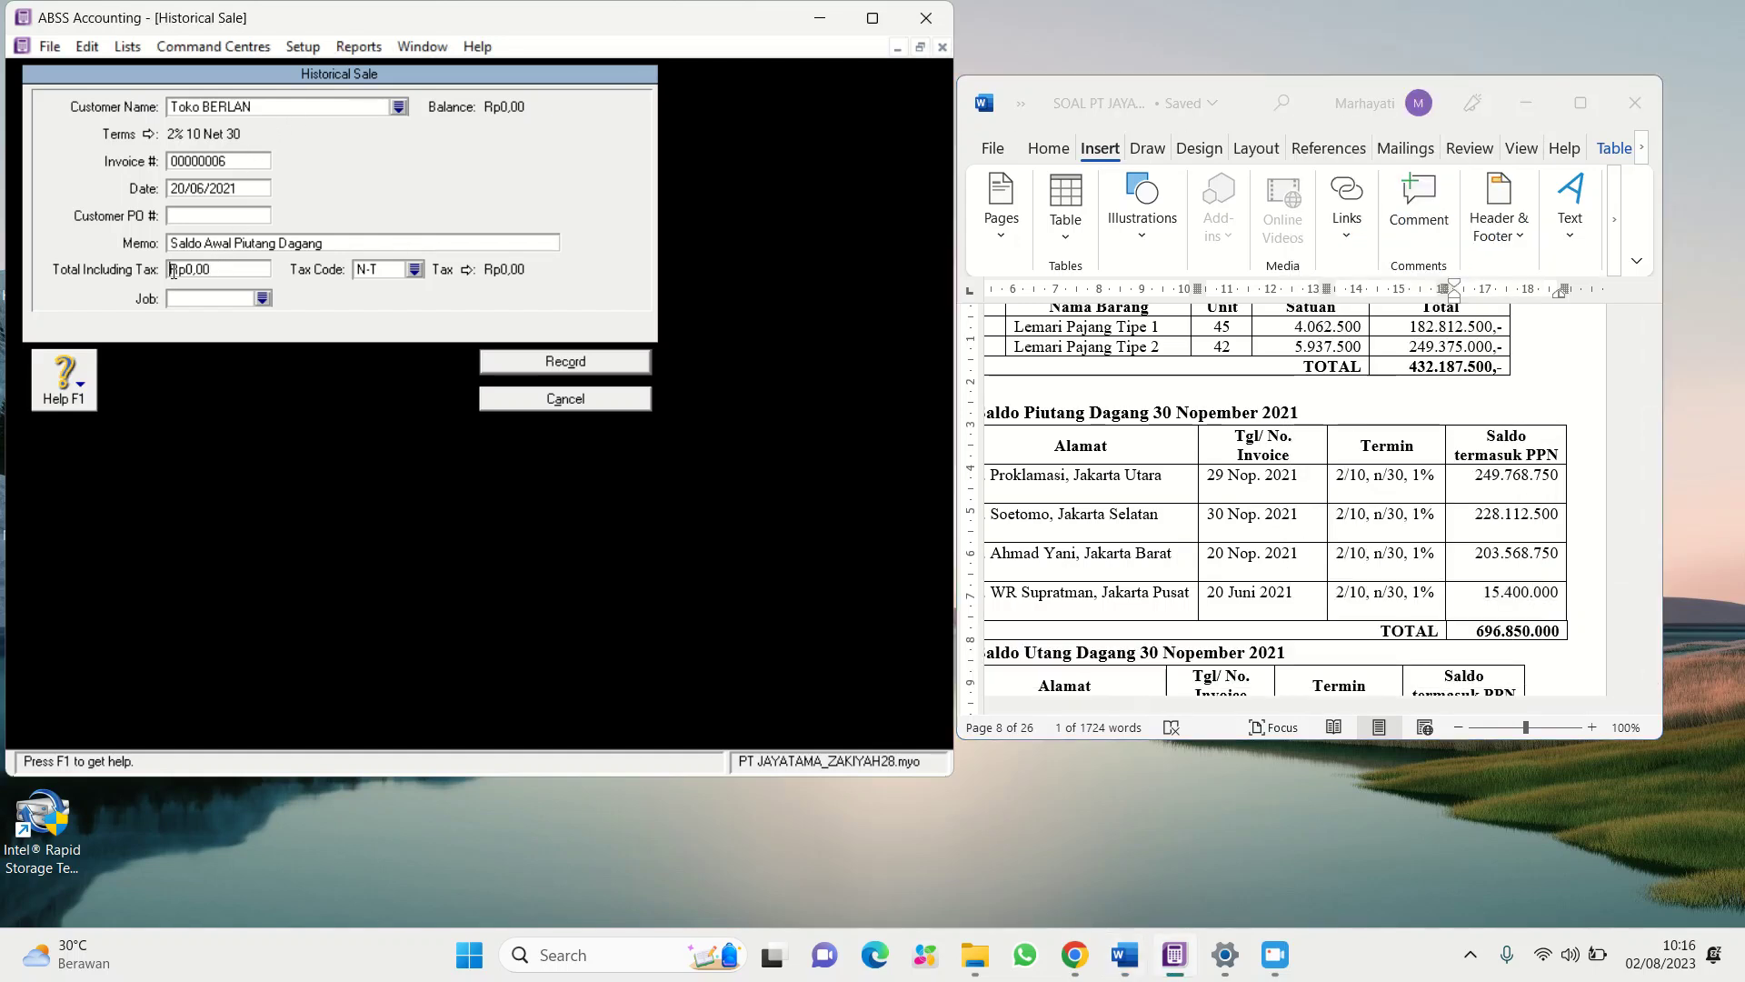
drag(171, 271, 221, 271)
right_click(221, 271)
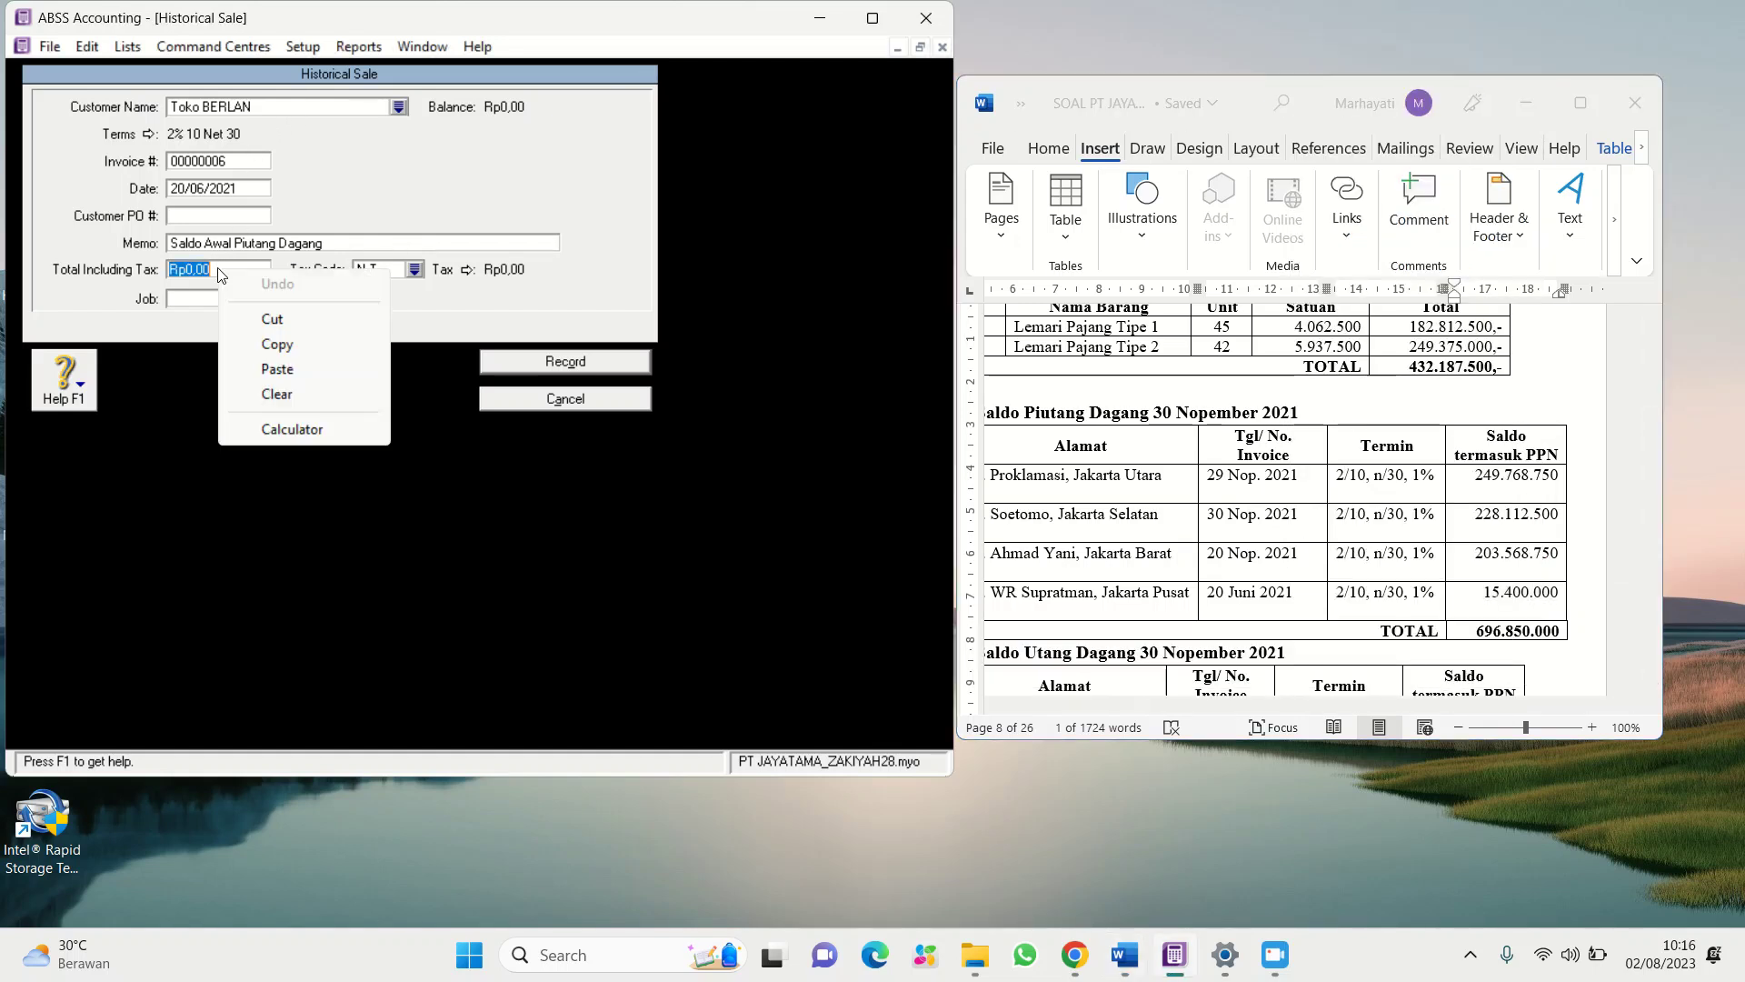
click(293, 371)
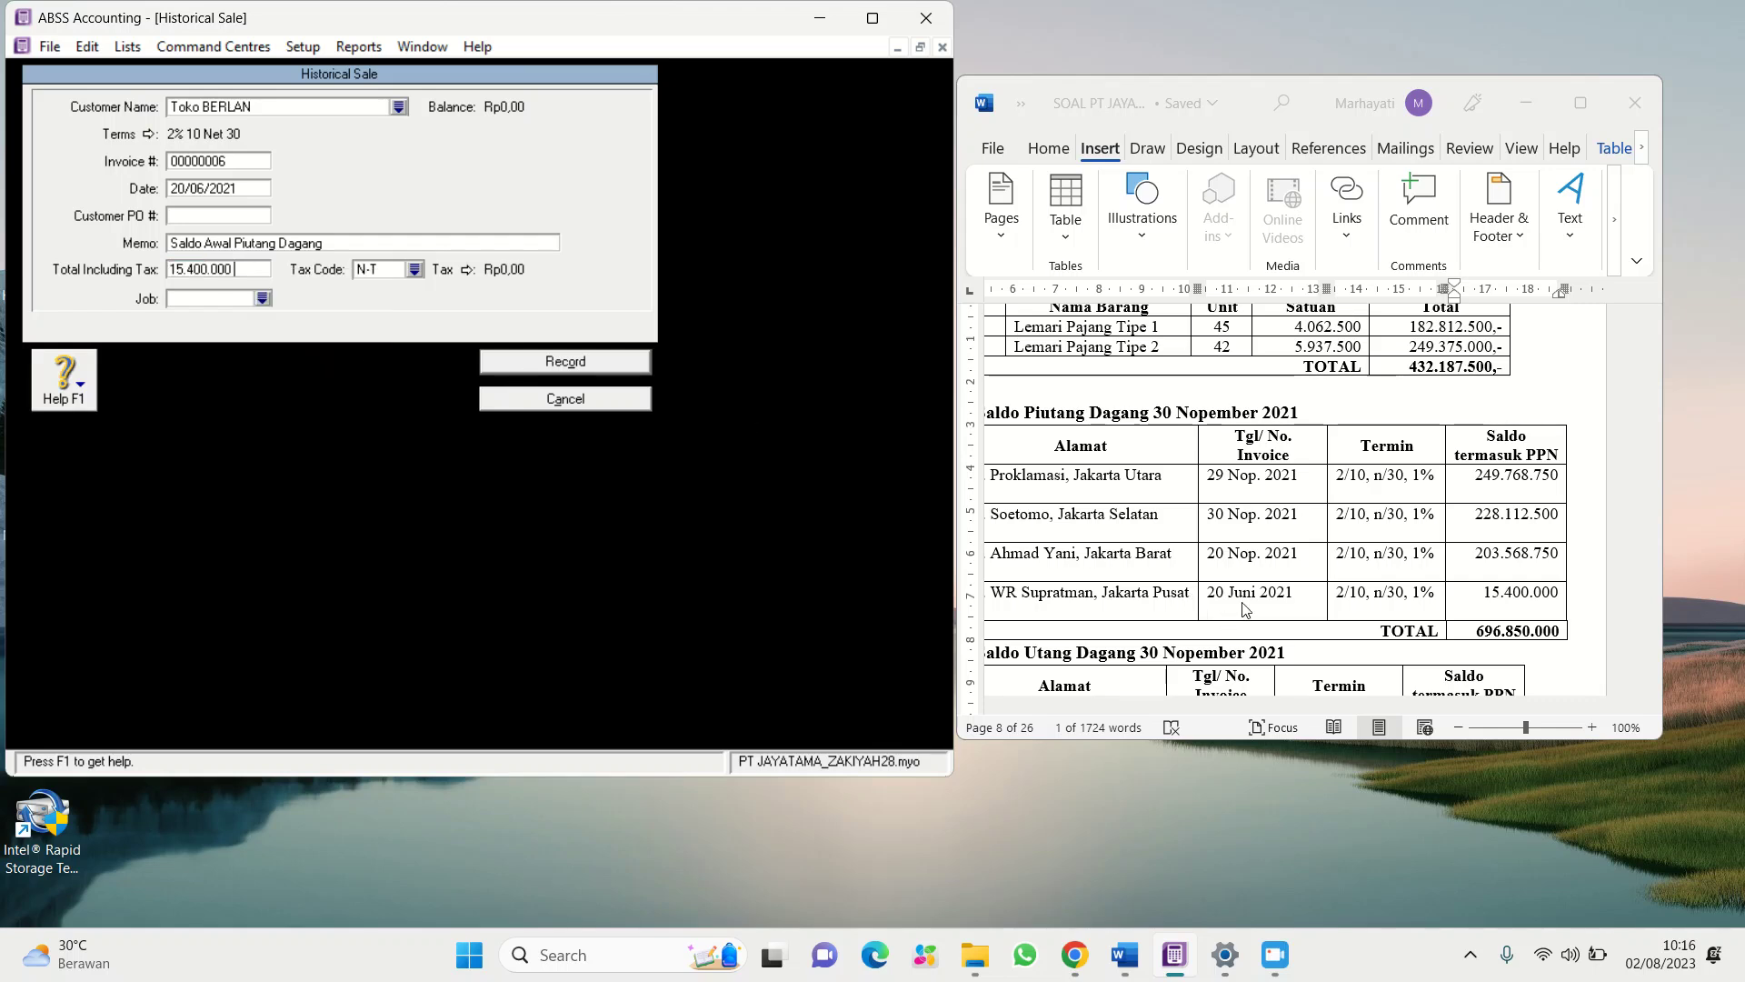
Record Toko BERLAN's historical sale and close the customer balances
click(516, 363)
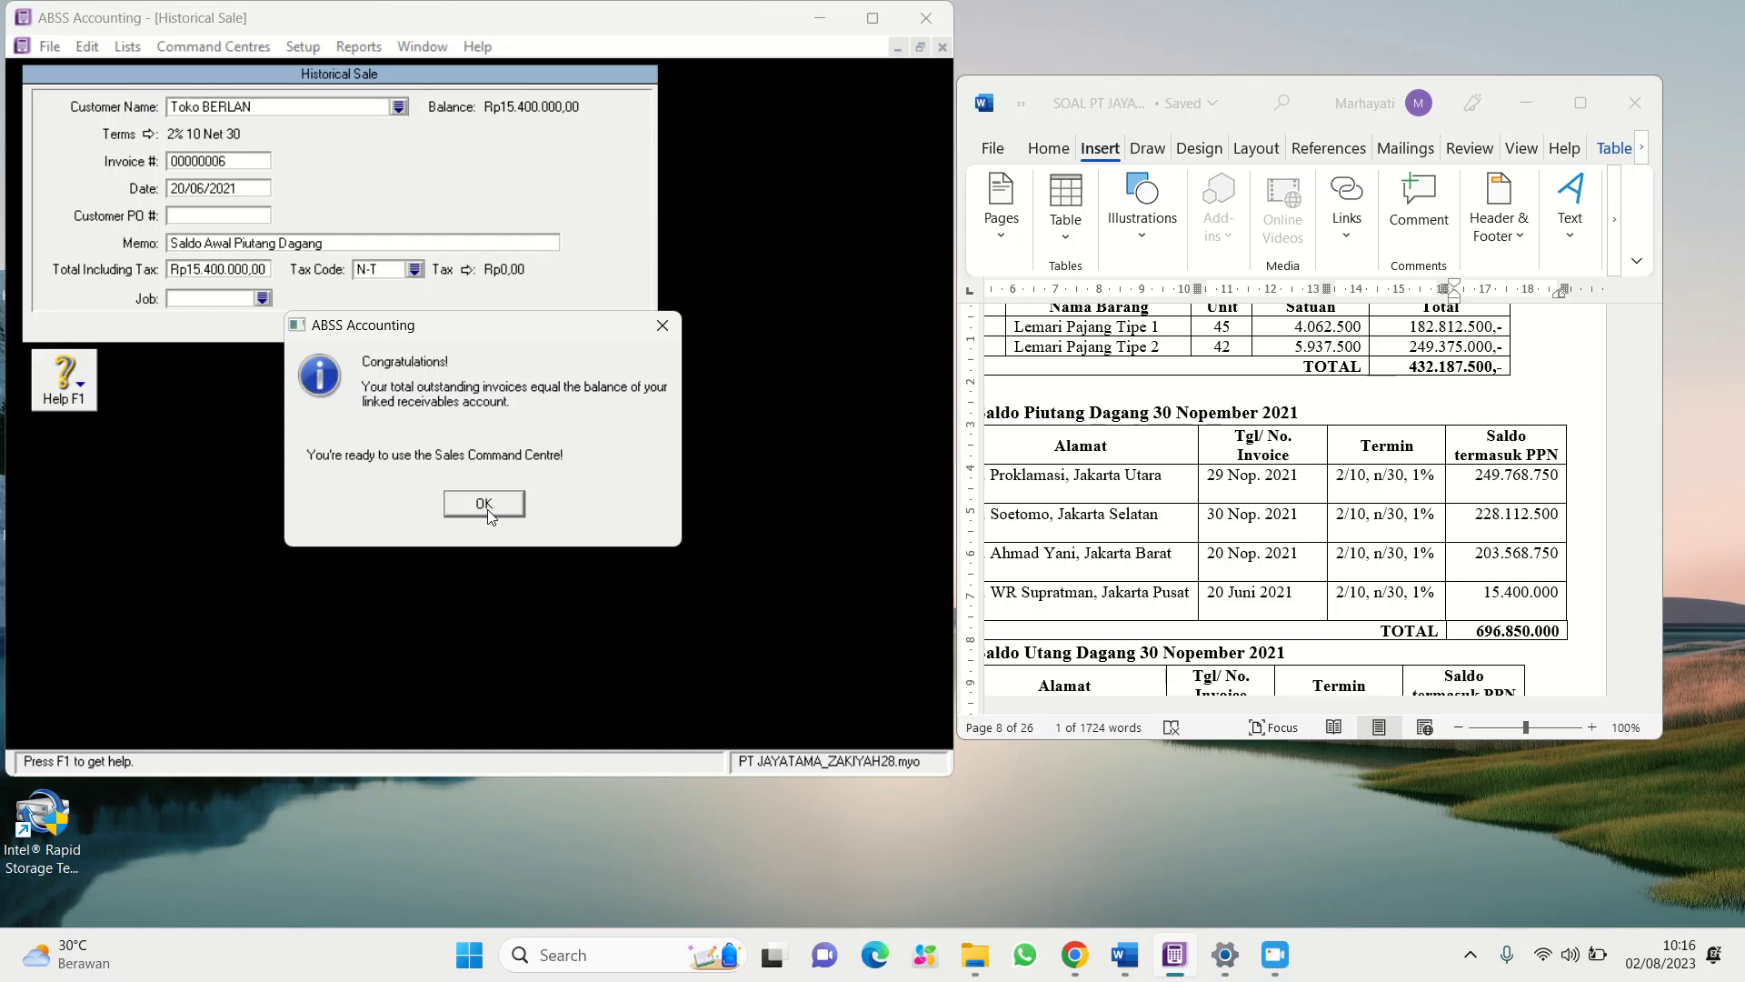
click(487, 509)
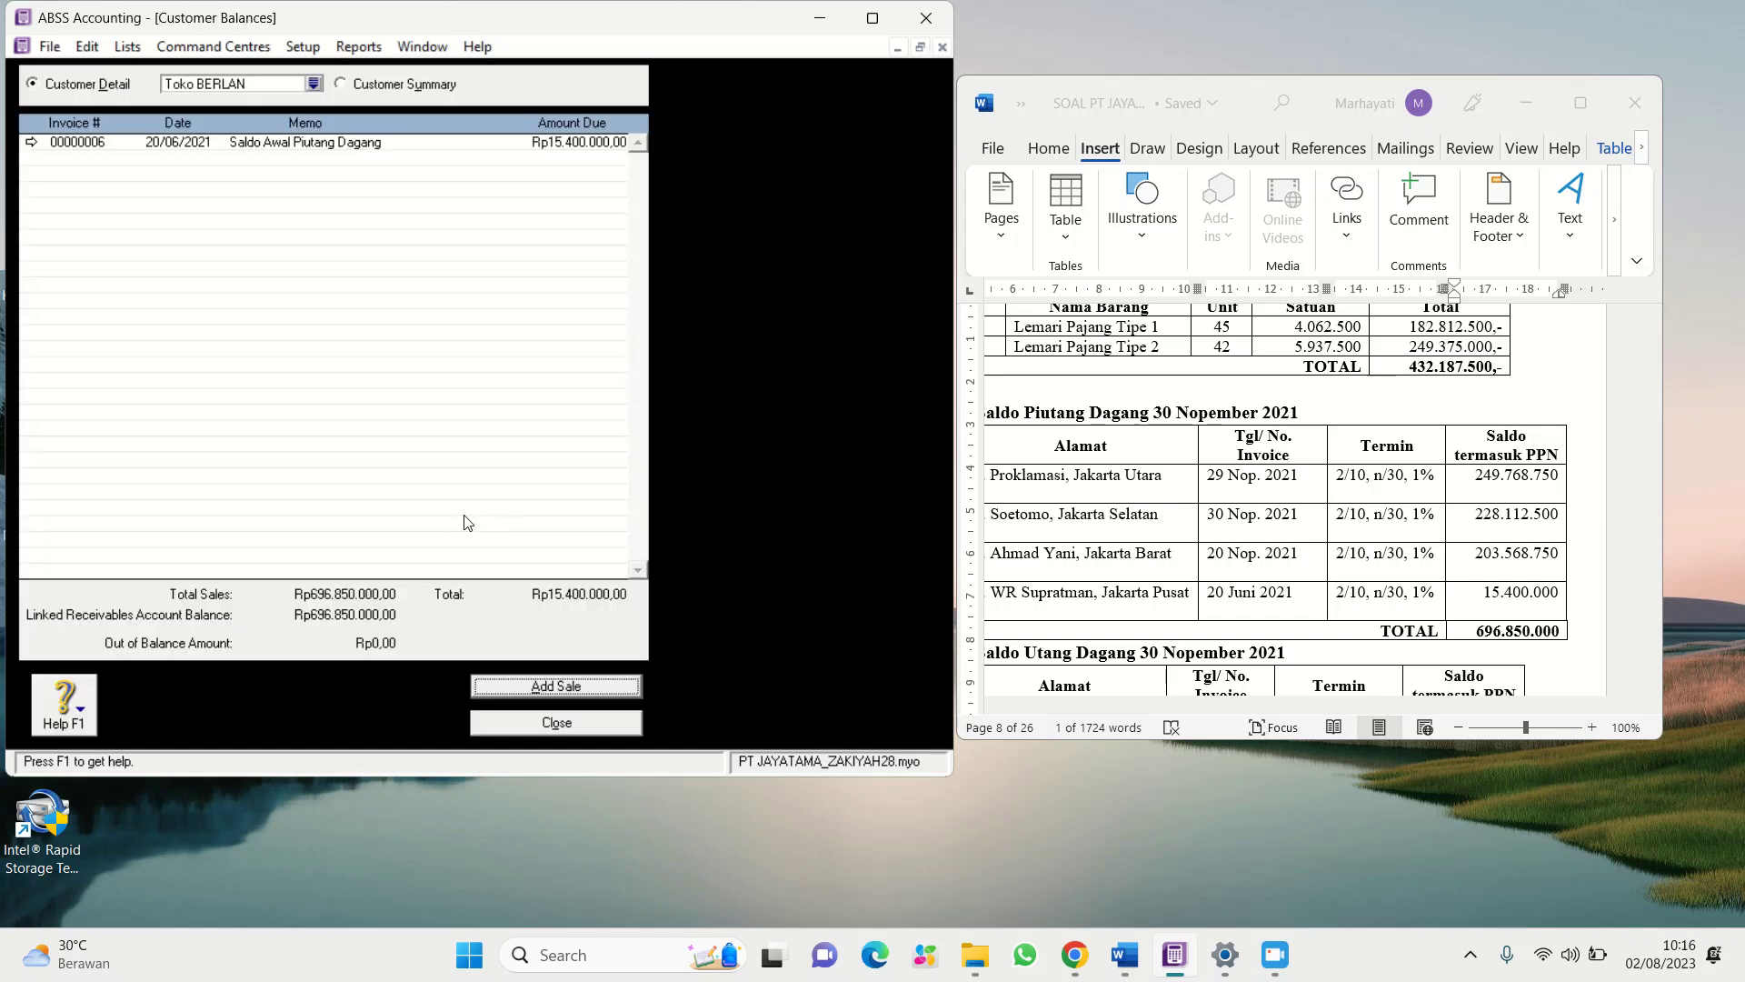
click(587, 718)
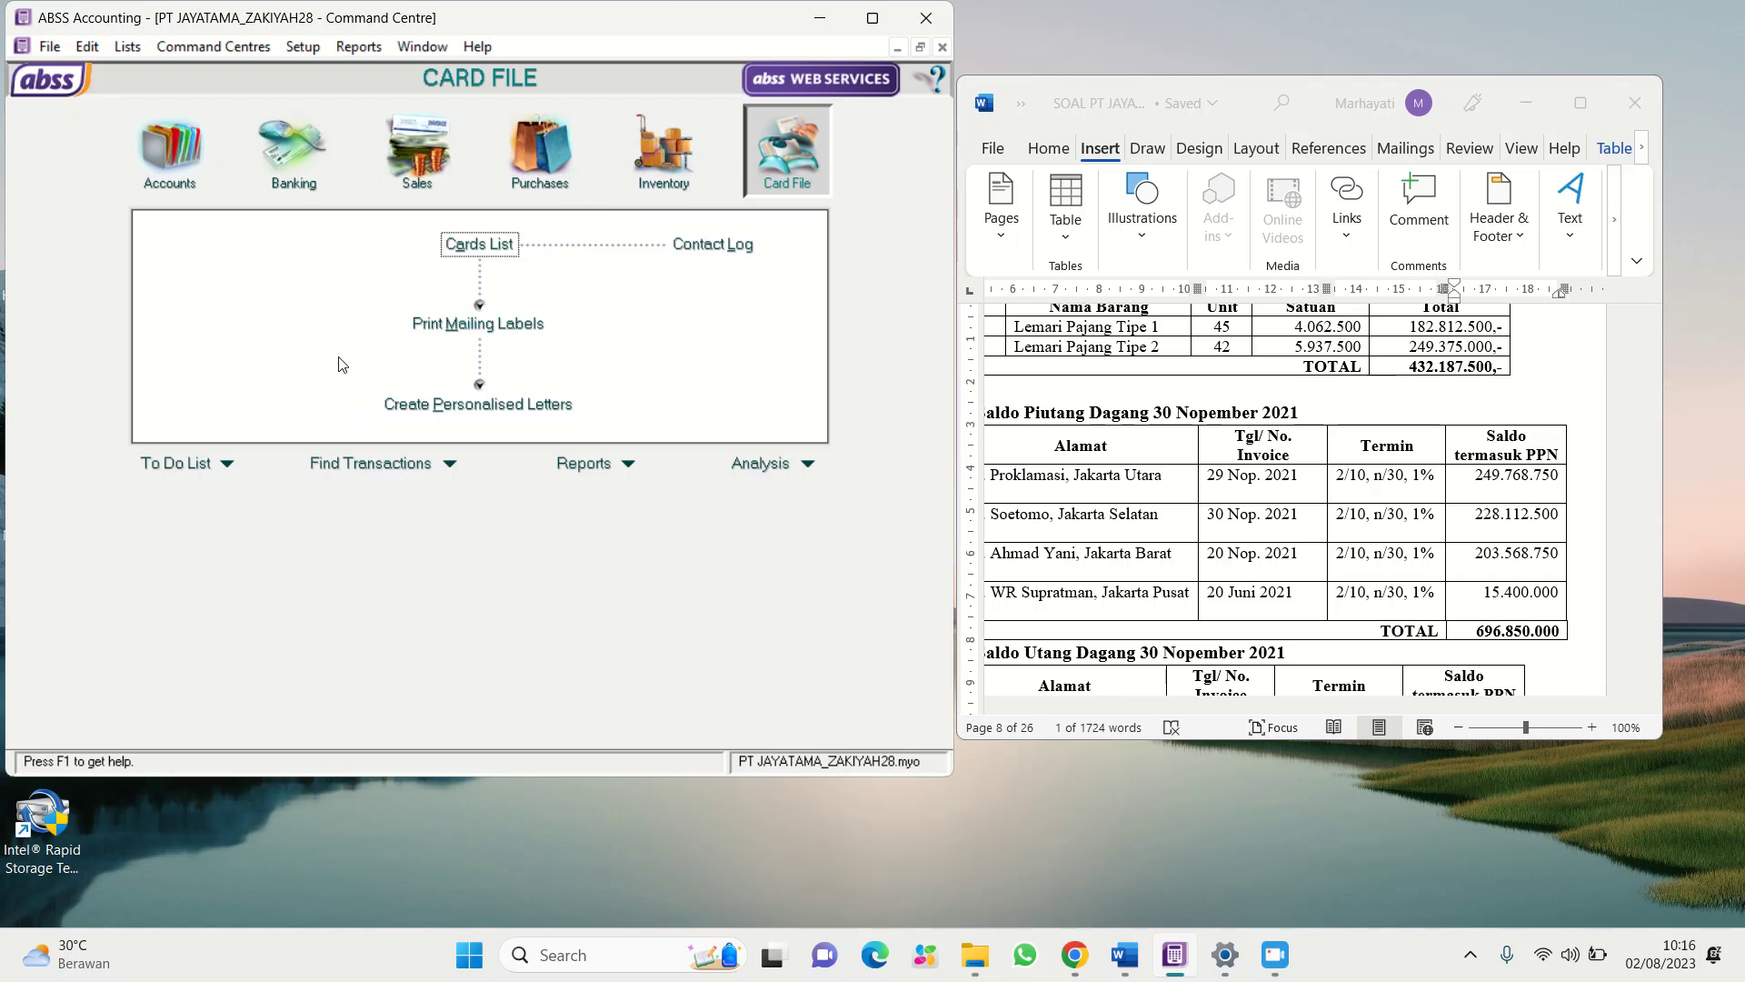
Open the supplier balances for PT DHIRAMA and start a historical purchase for that supplier
click(314, 48)
mouse_move(359, 48)
mouse_move(304, 48)
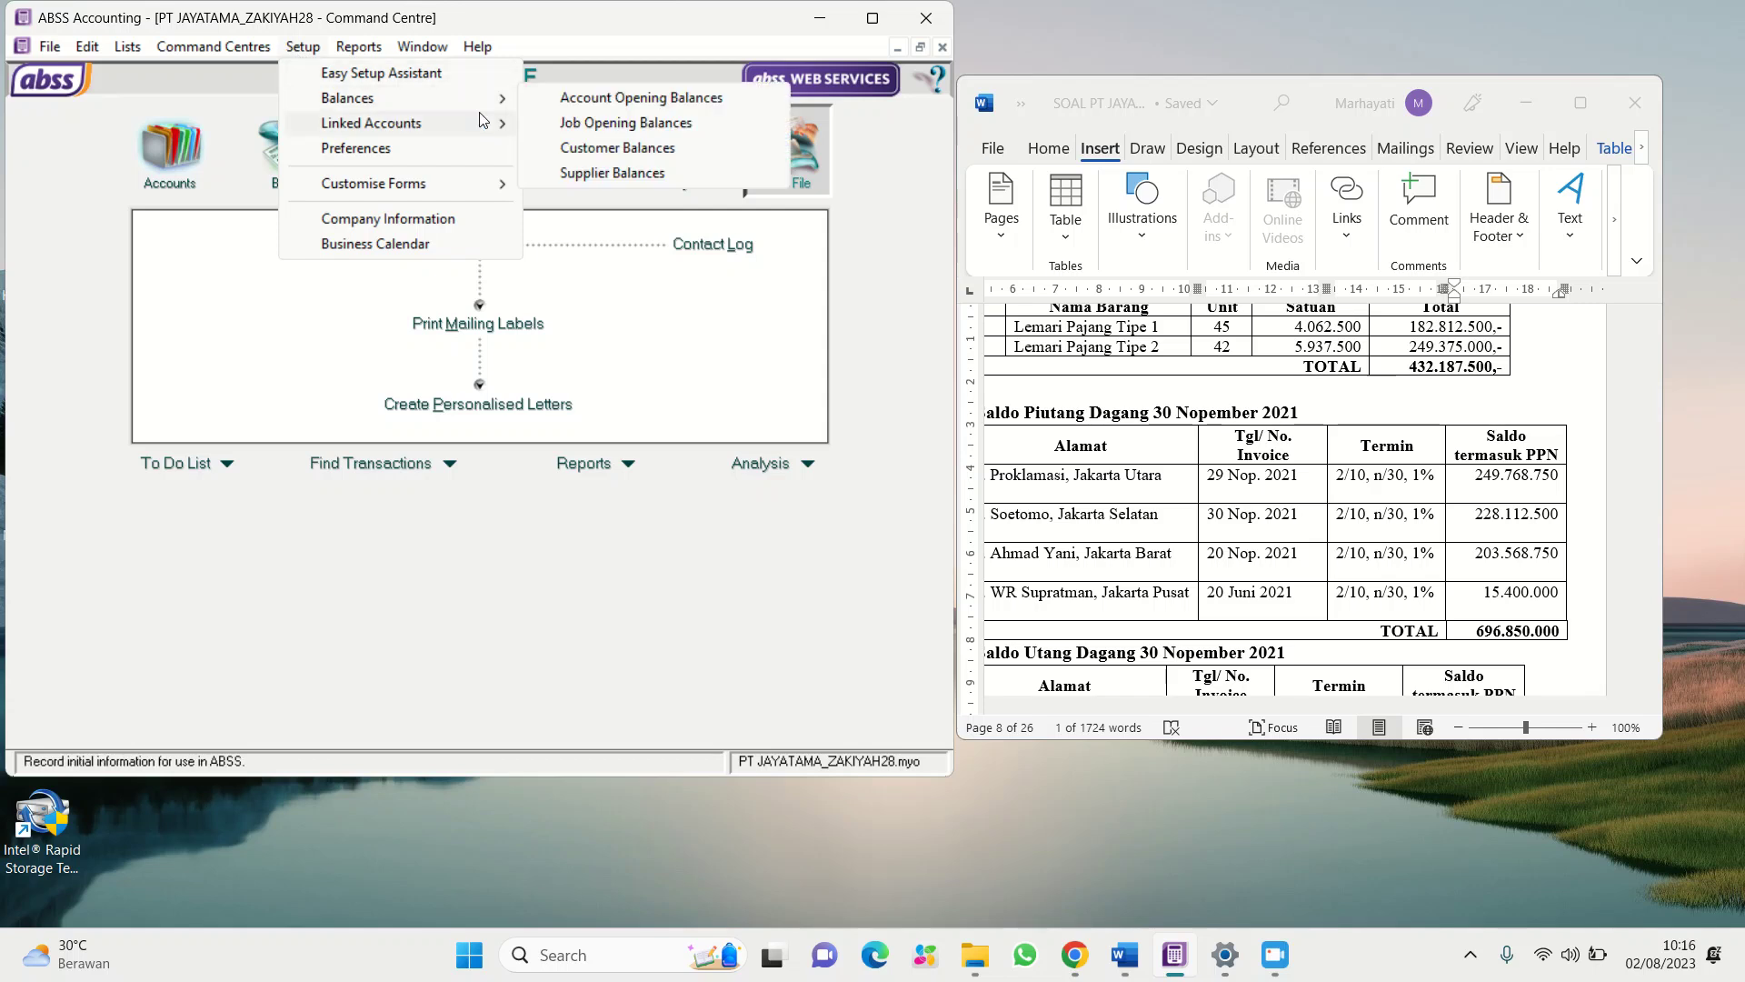
click(592, 175)
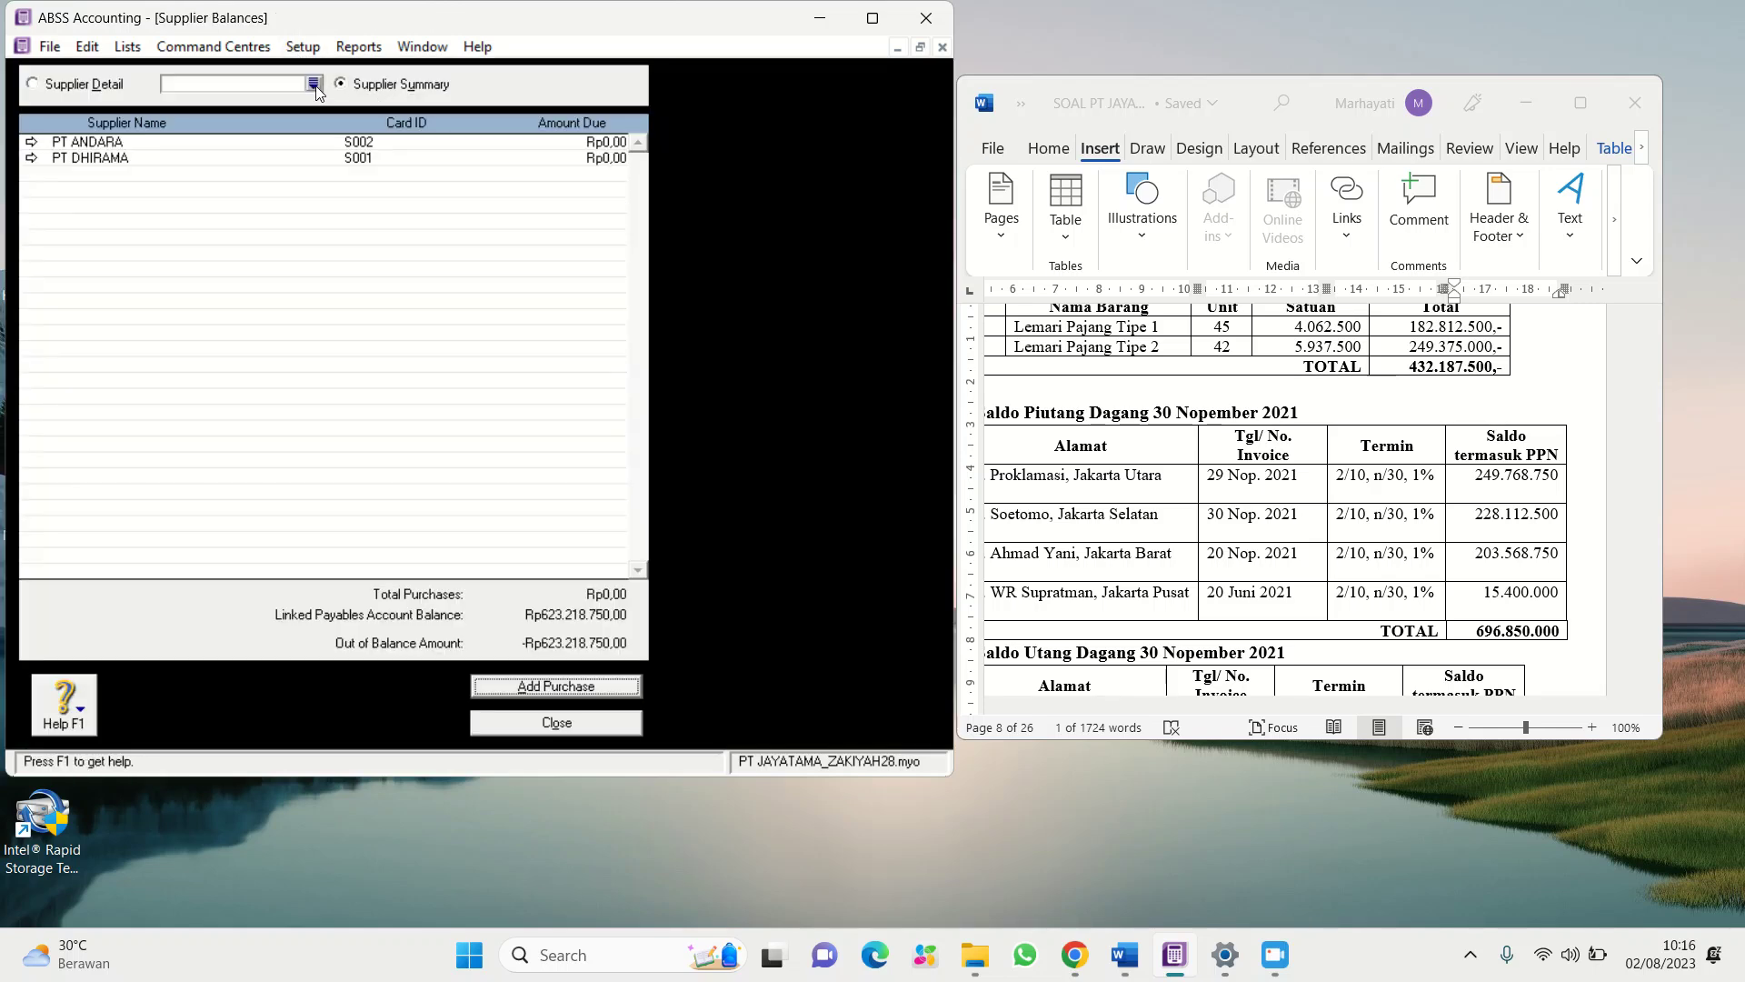
click(32, 159)
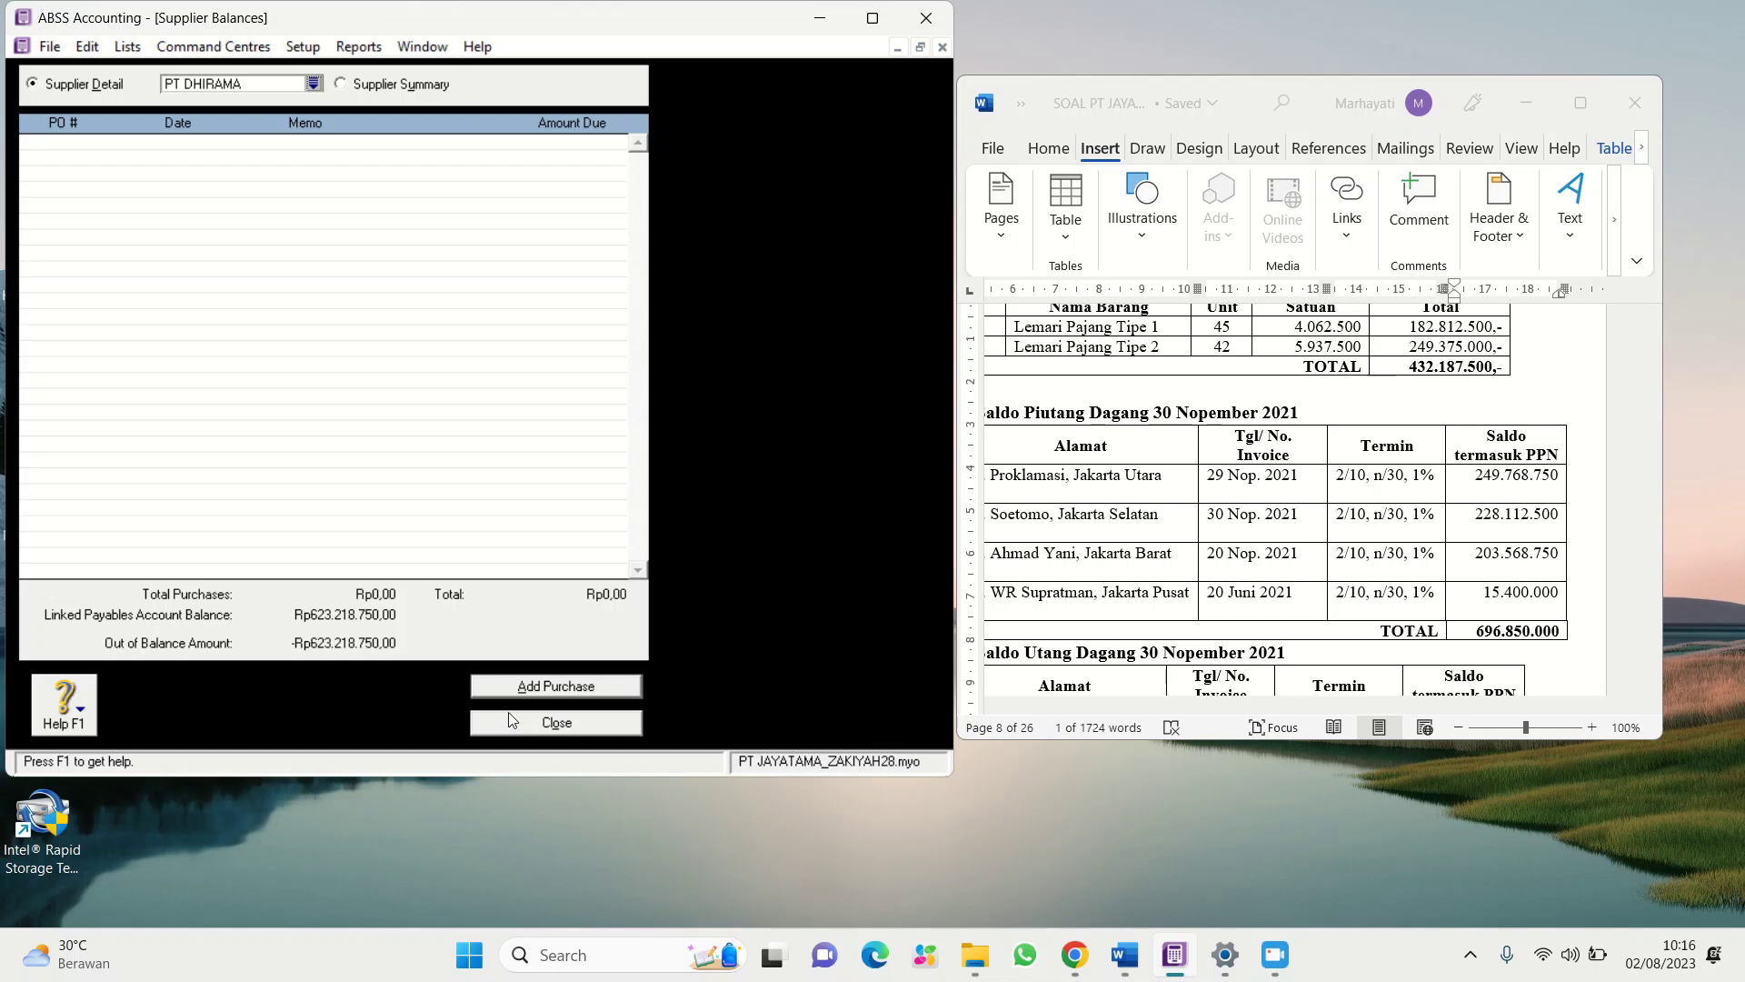
click(509, 688)
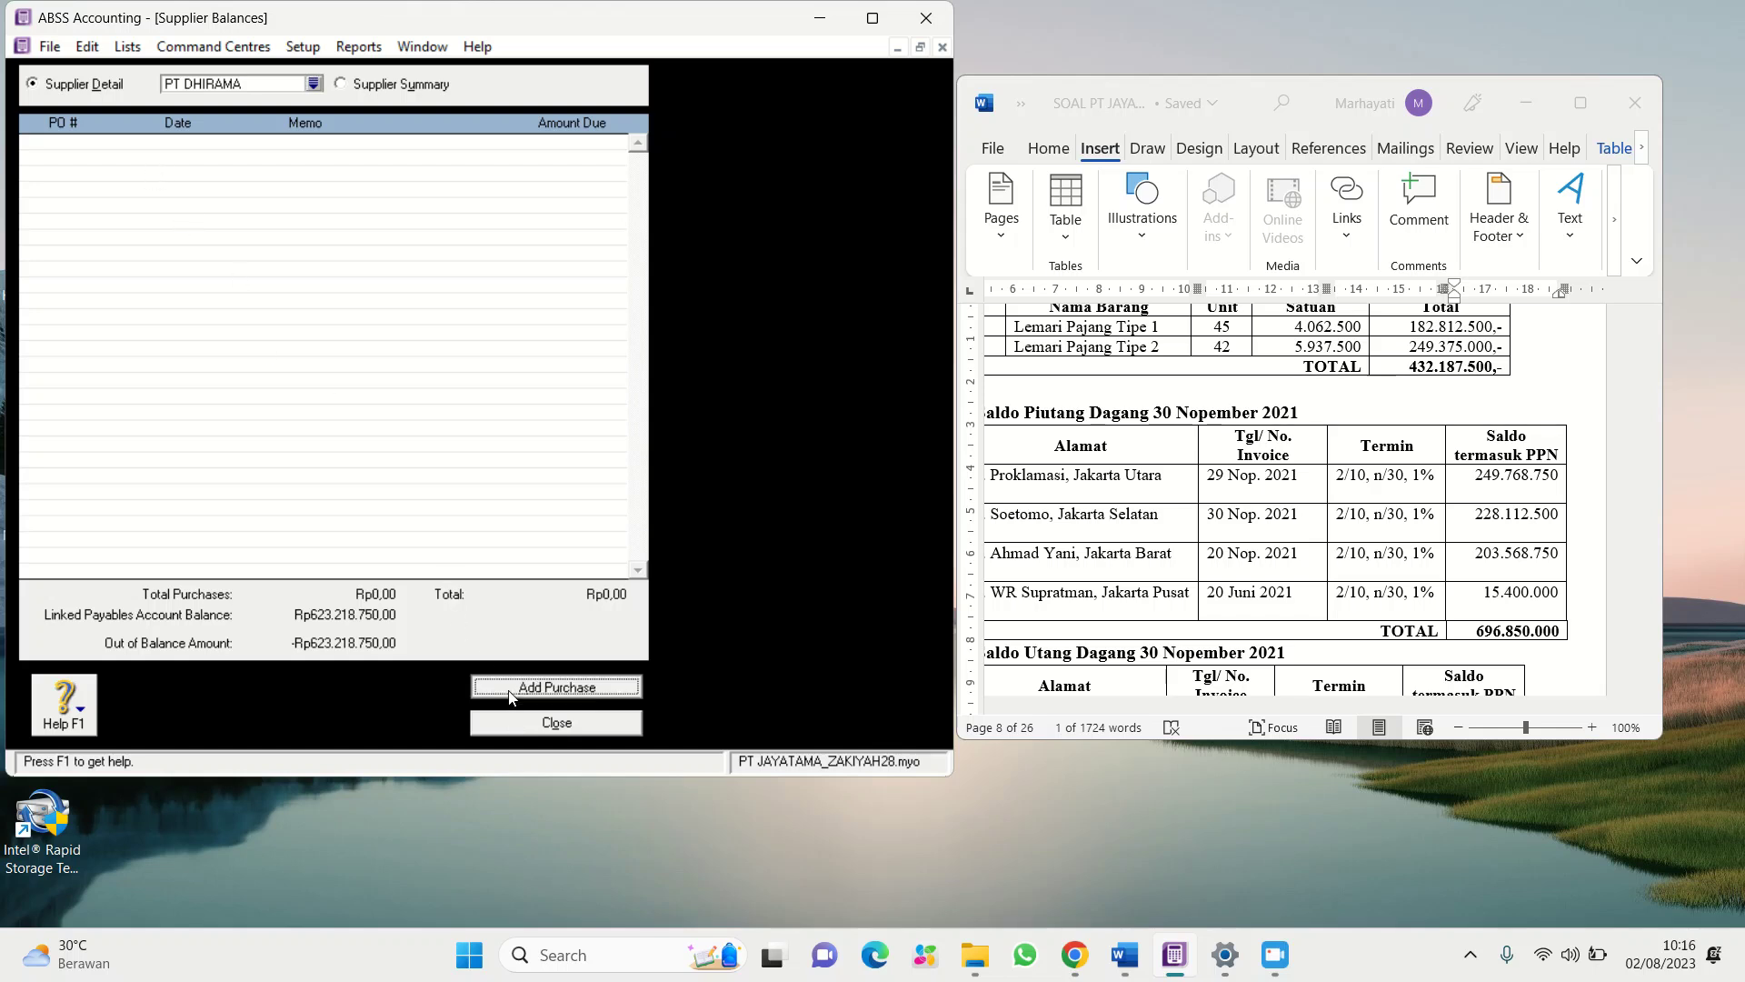
key(Tab)
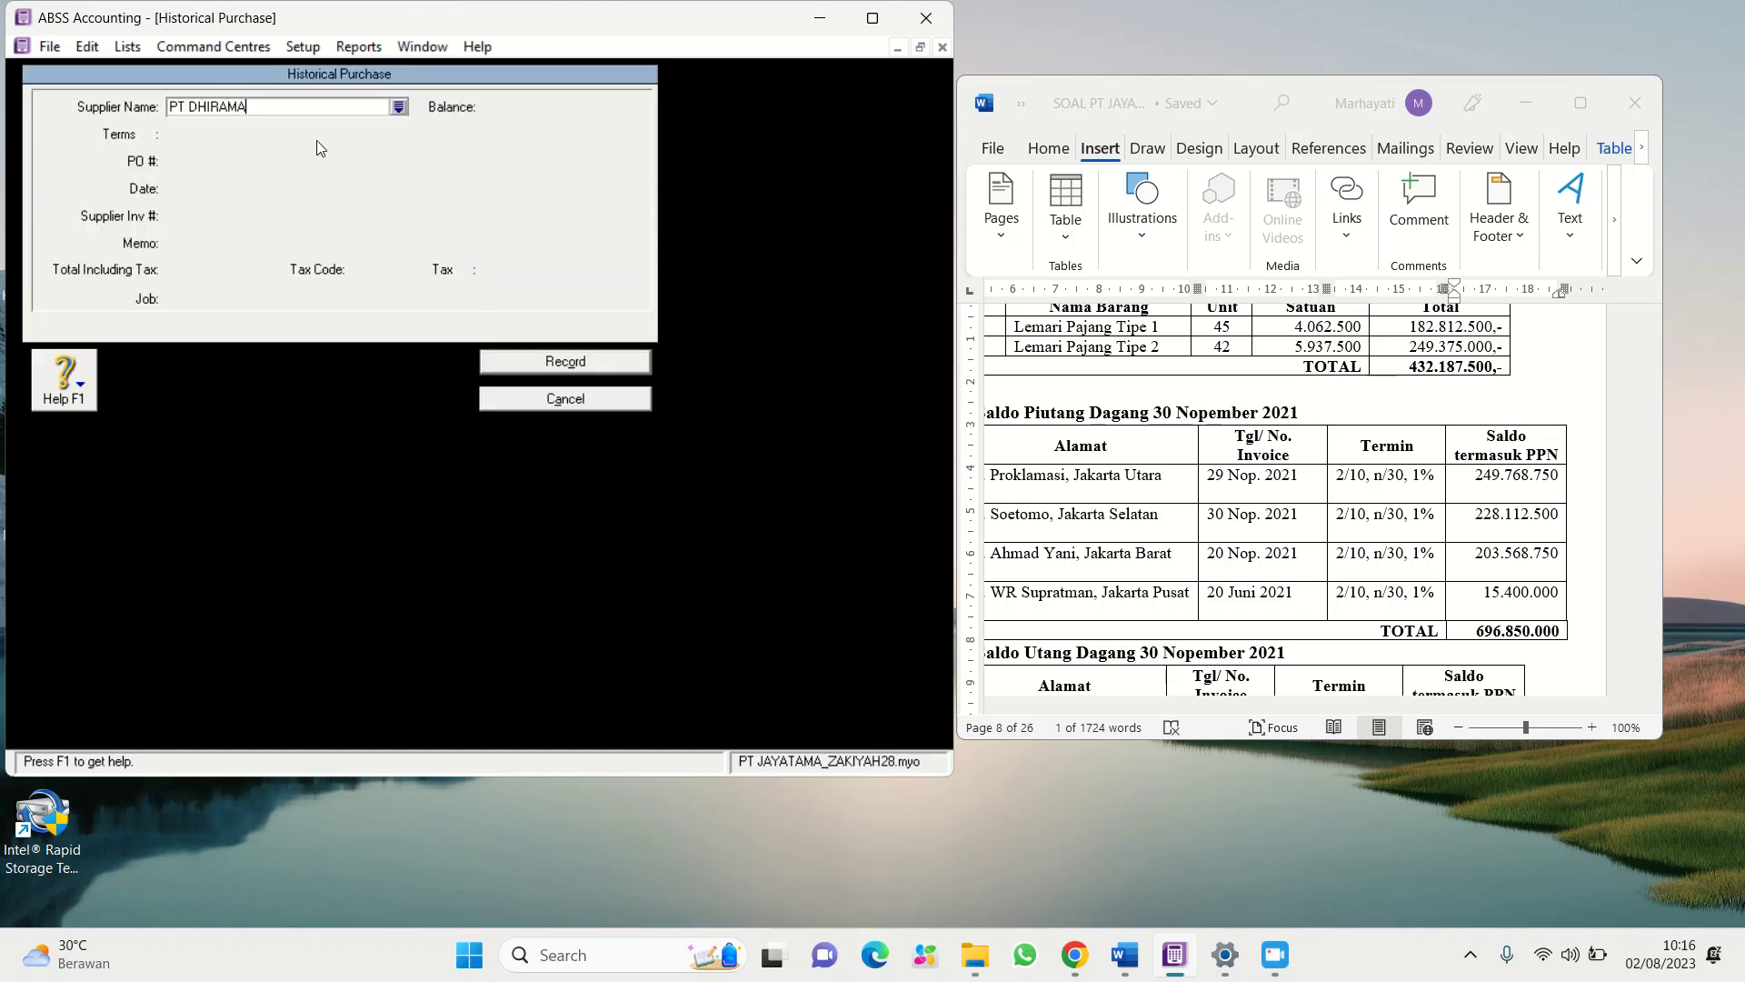
Date PT DHIRAMA's historical purchase 15/11/2021 as in the payables table, and set its memo to "Saldo Awal Utang Dagang"
click(1013, 720)
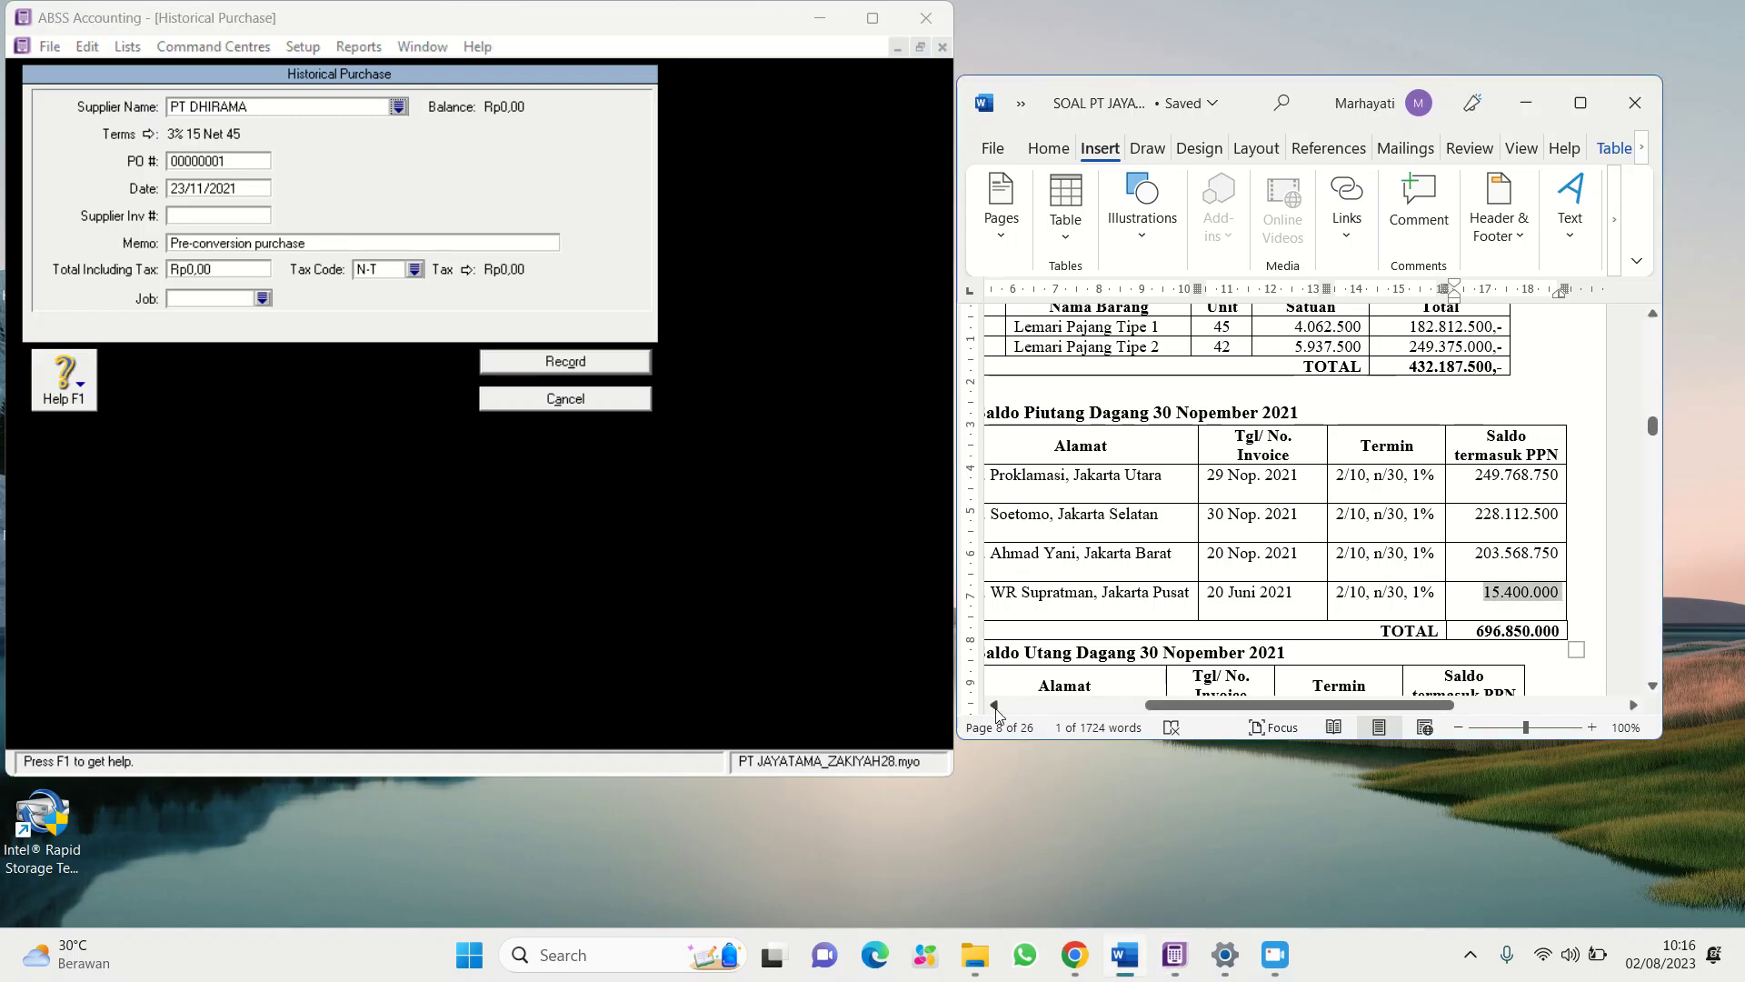
click(996, 706)
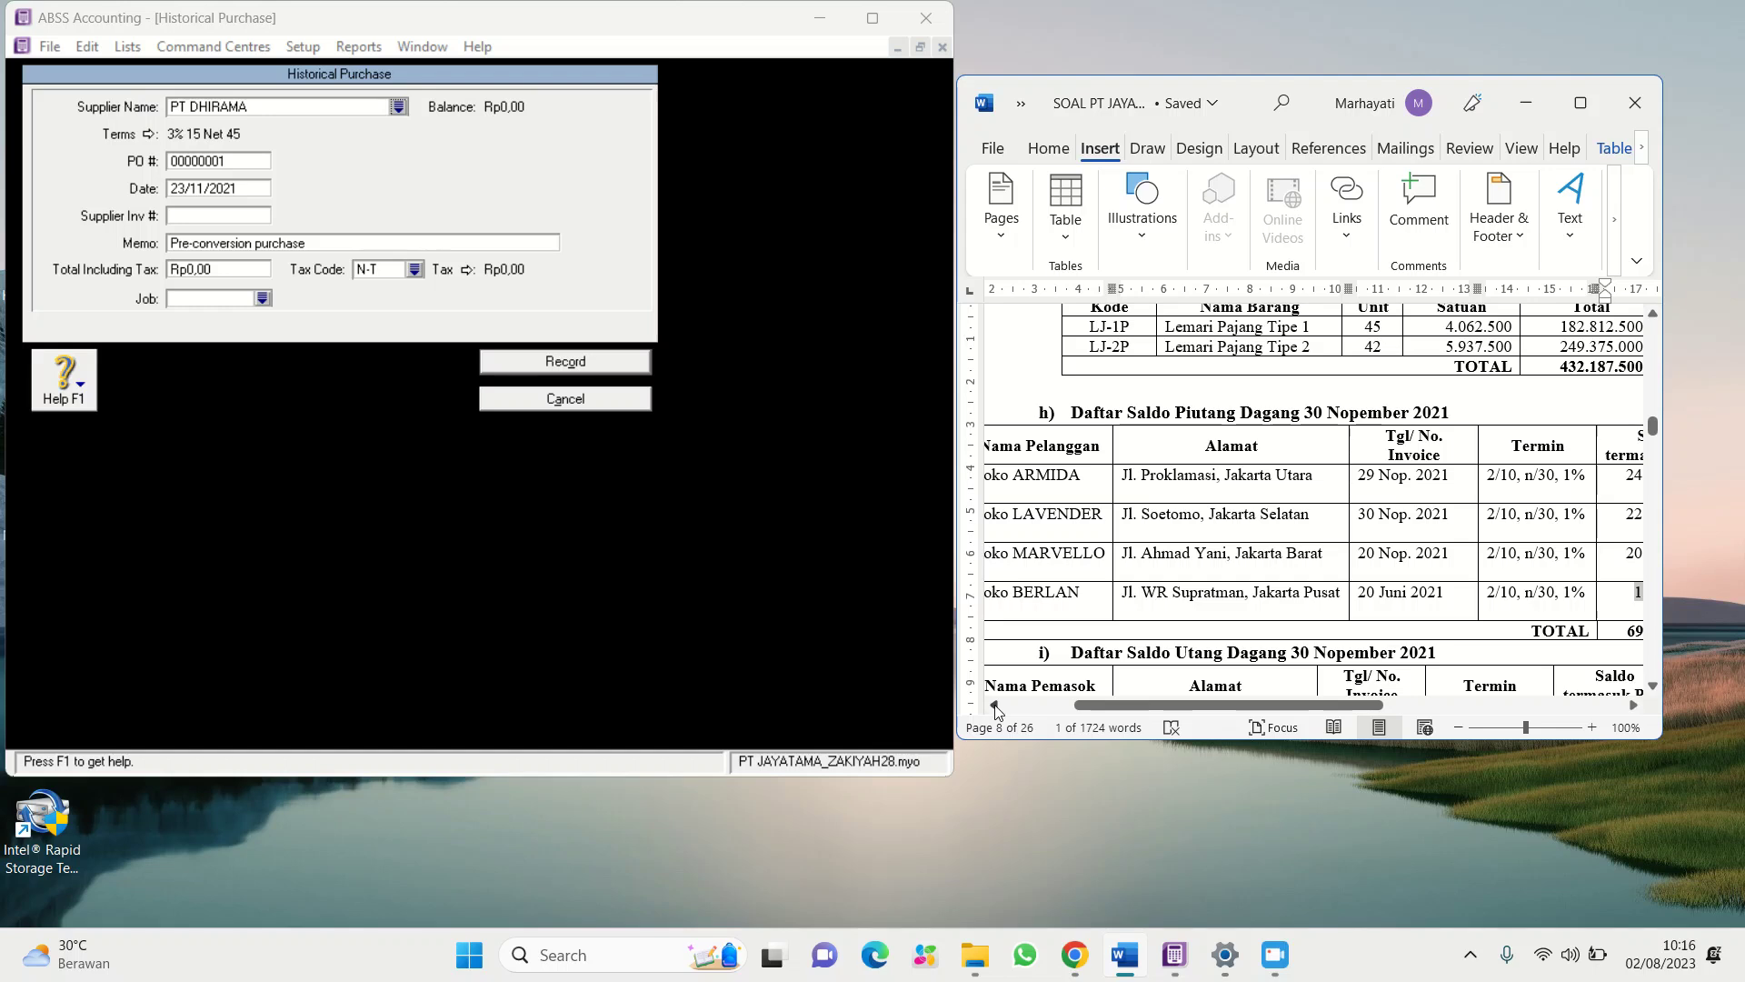
click(995, 706)
scroll(1208, 569, down, 3)
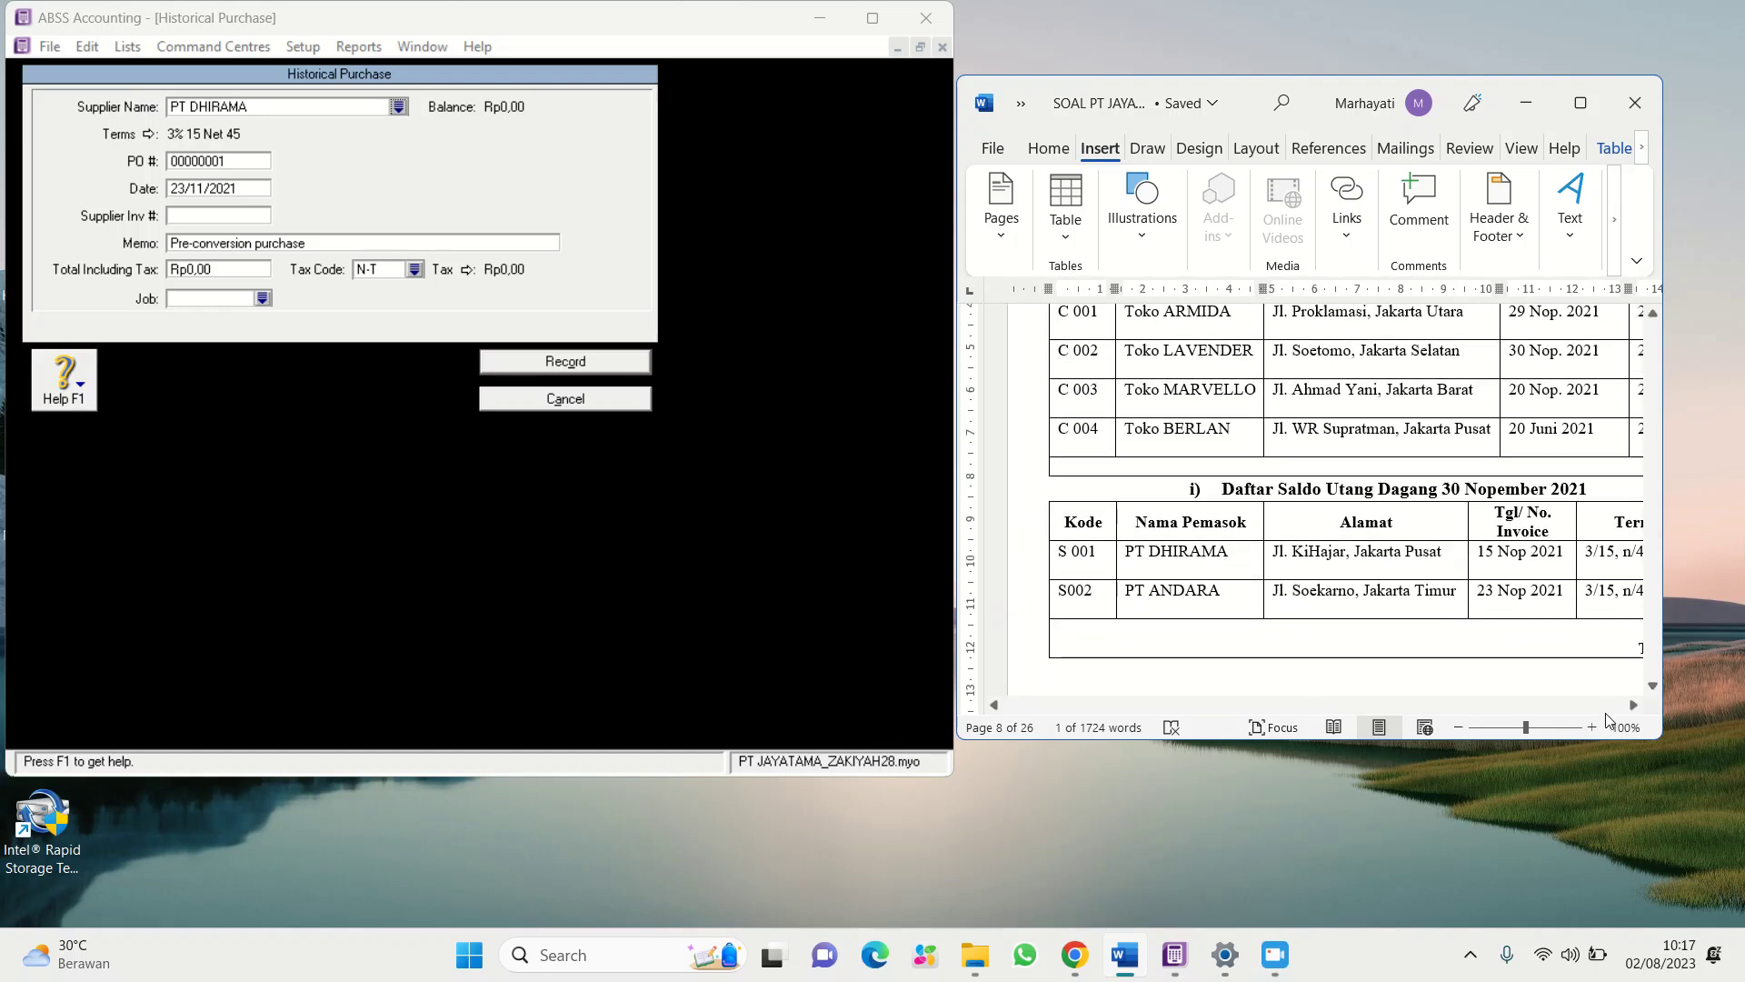
scroll(1591, 686, right, 5)
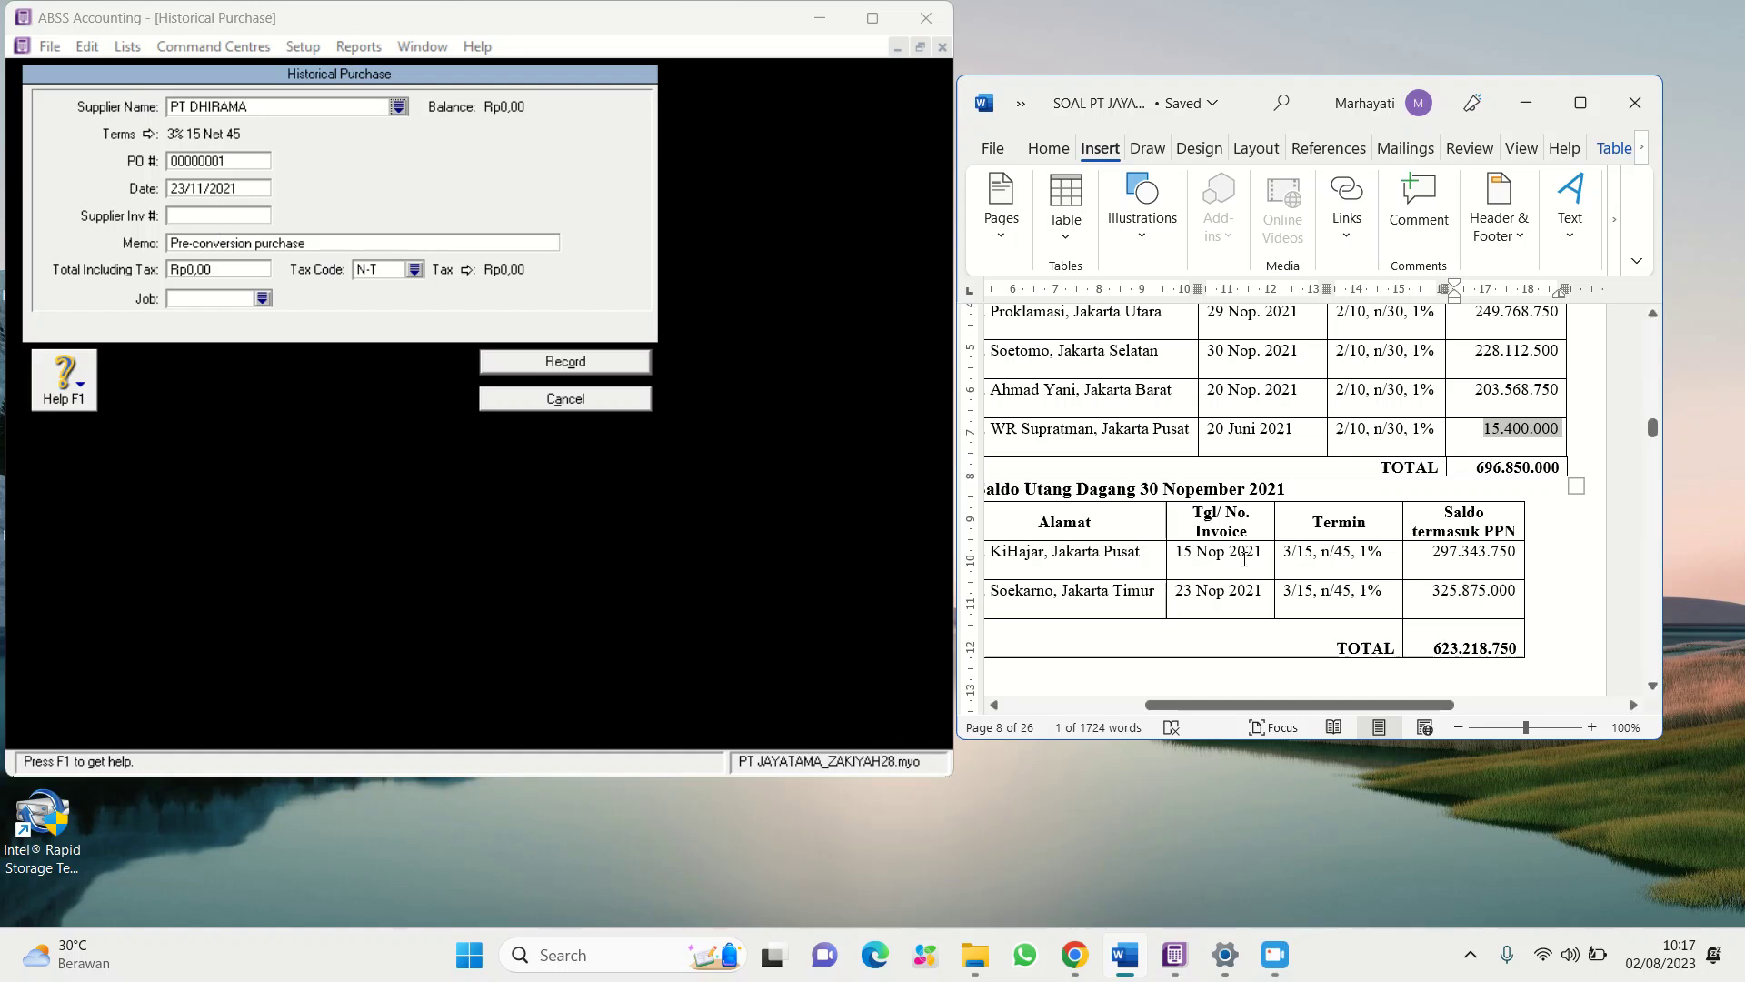
click(178, 189)
click(182, 189)
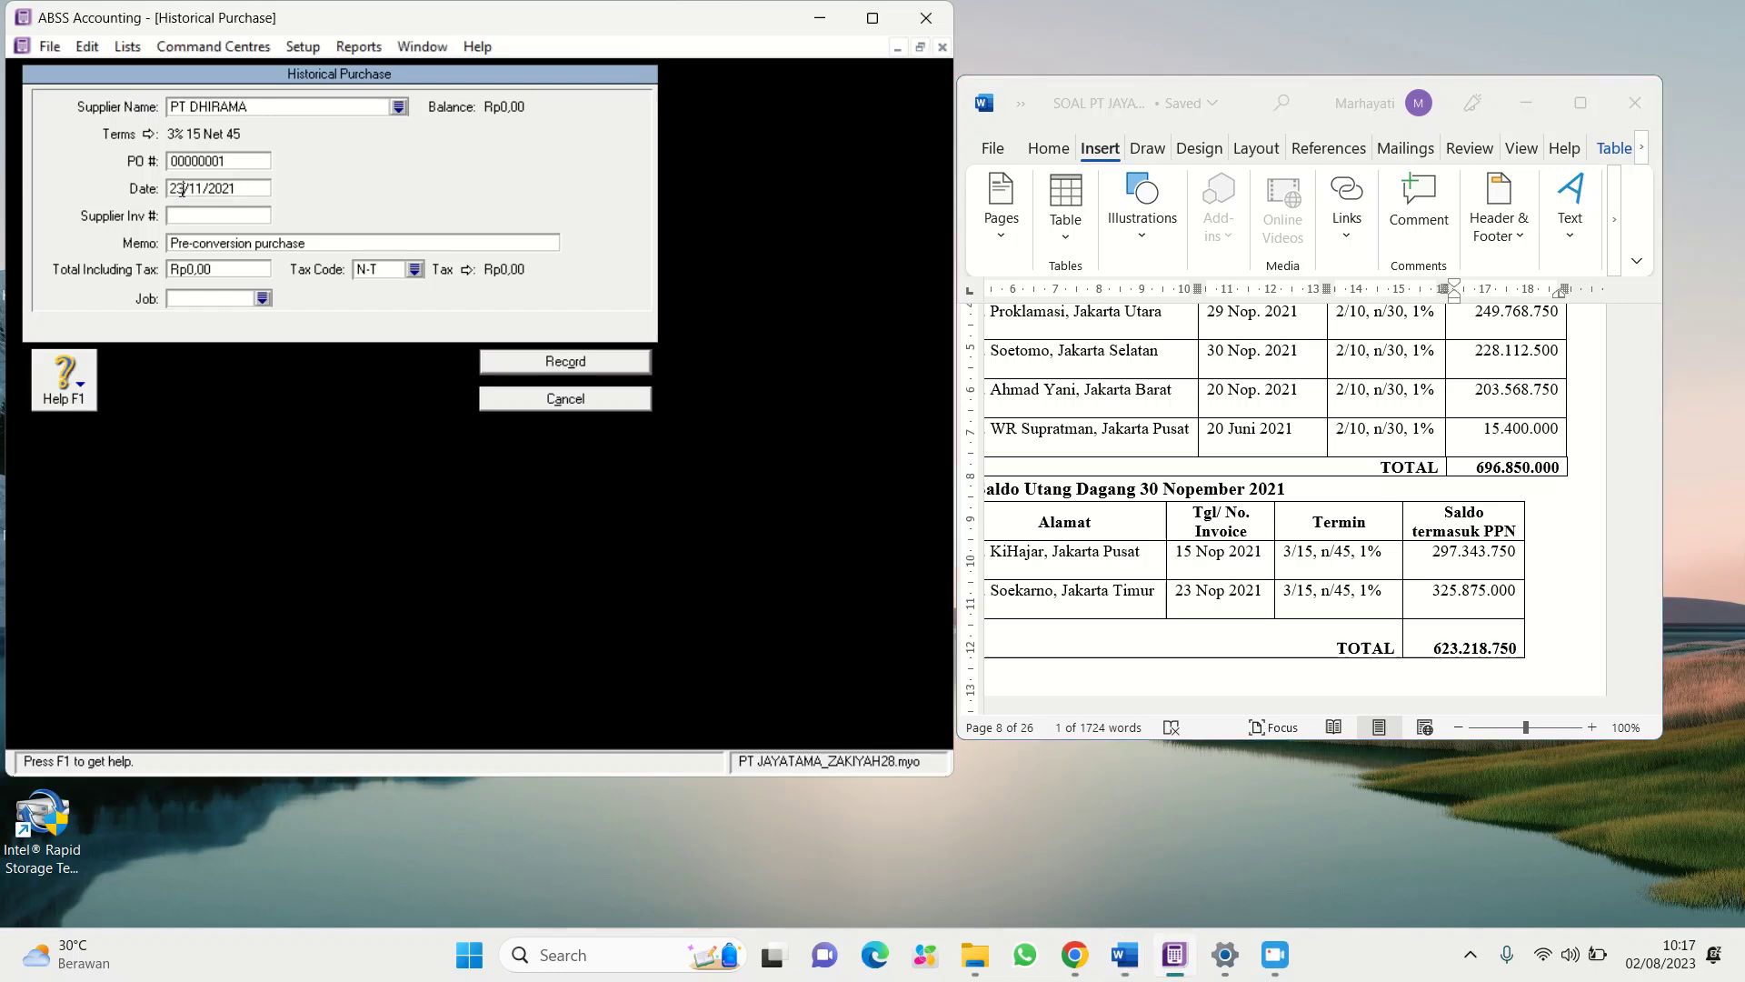
key(BackSpace)
key(BackSpace)
text(15)
click(315, 244)
text(Sa)
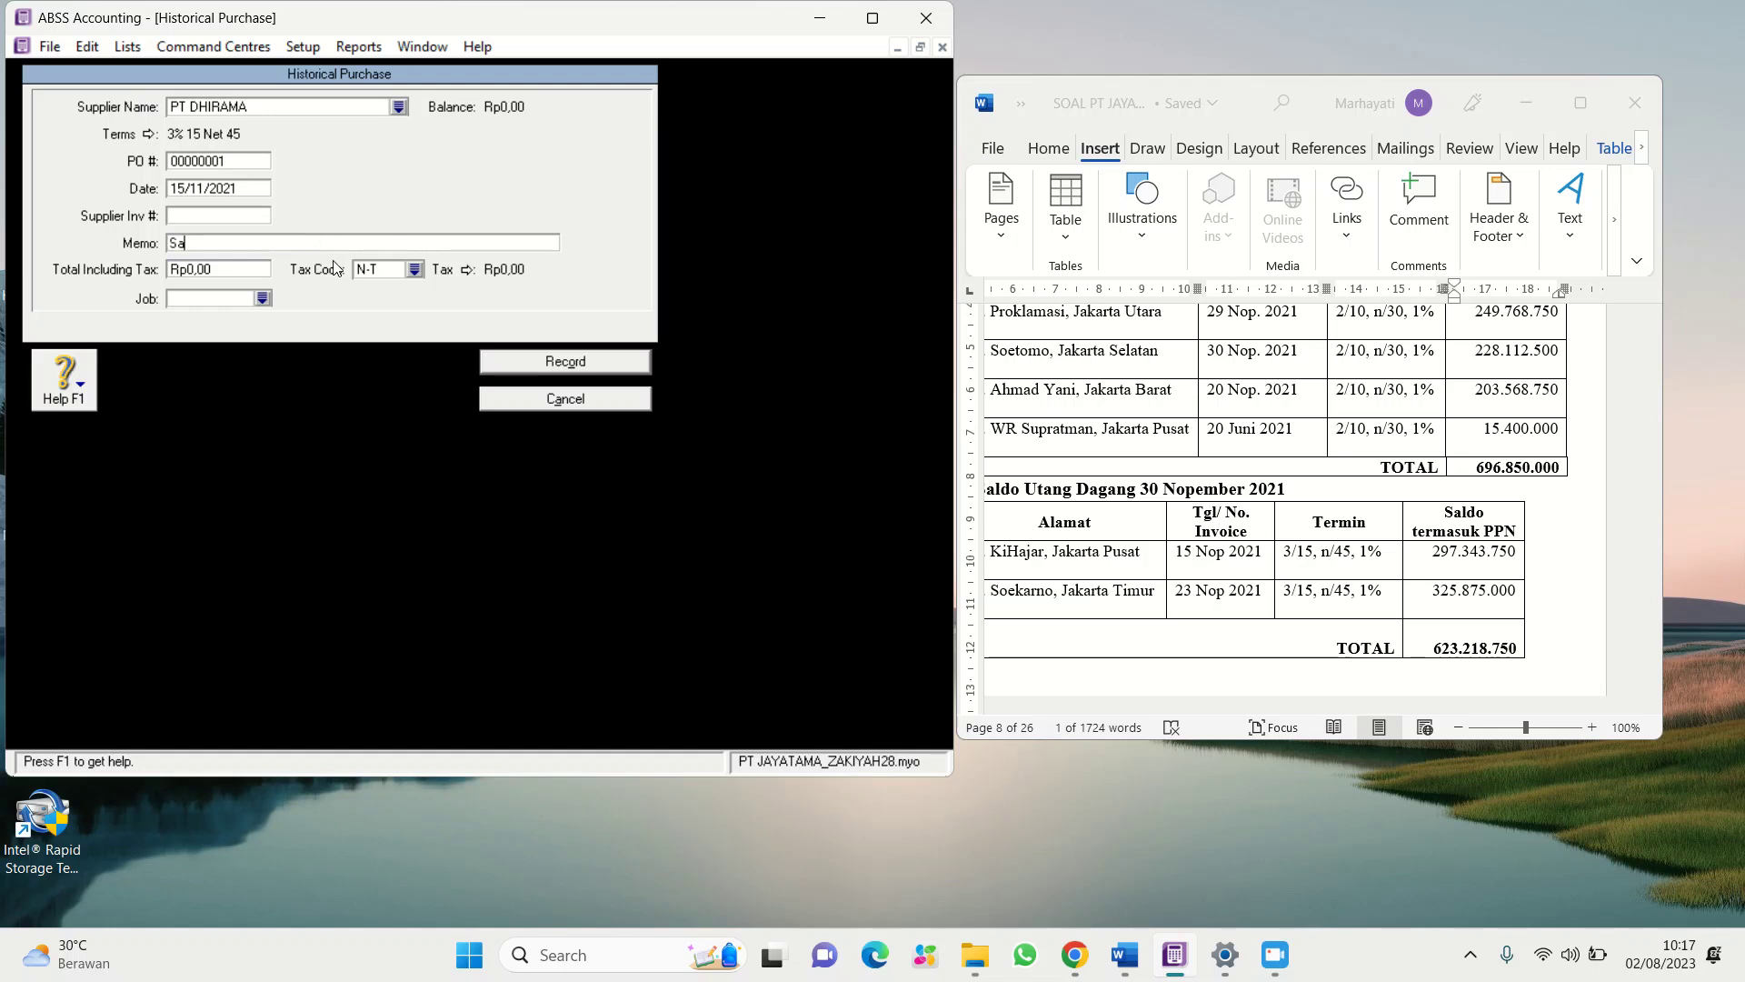
text(ldo Awal Utang Dagang)
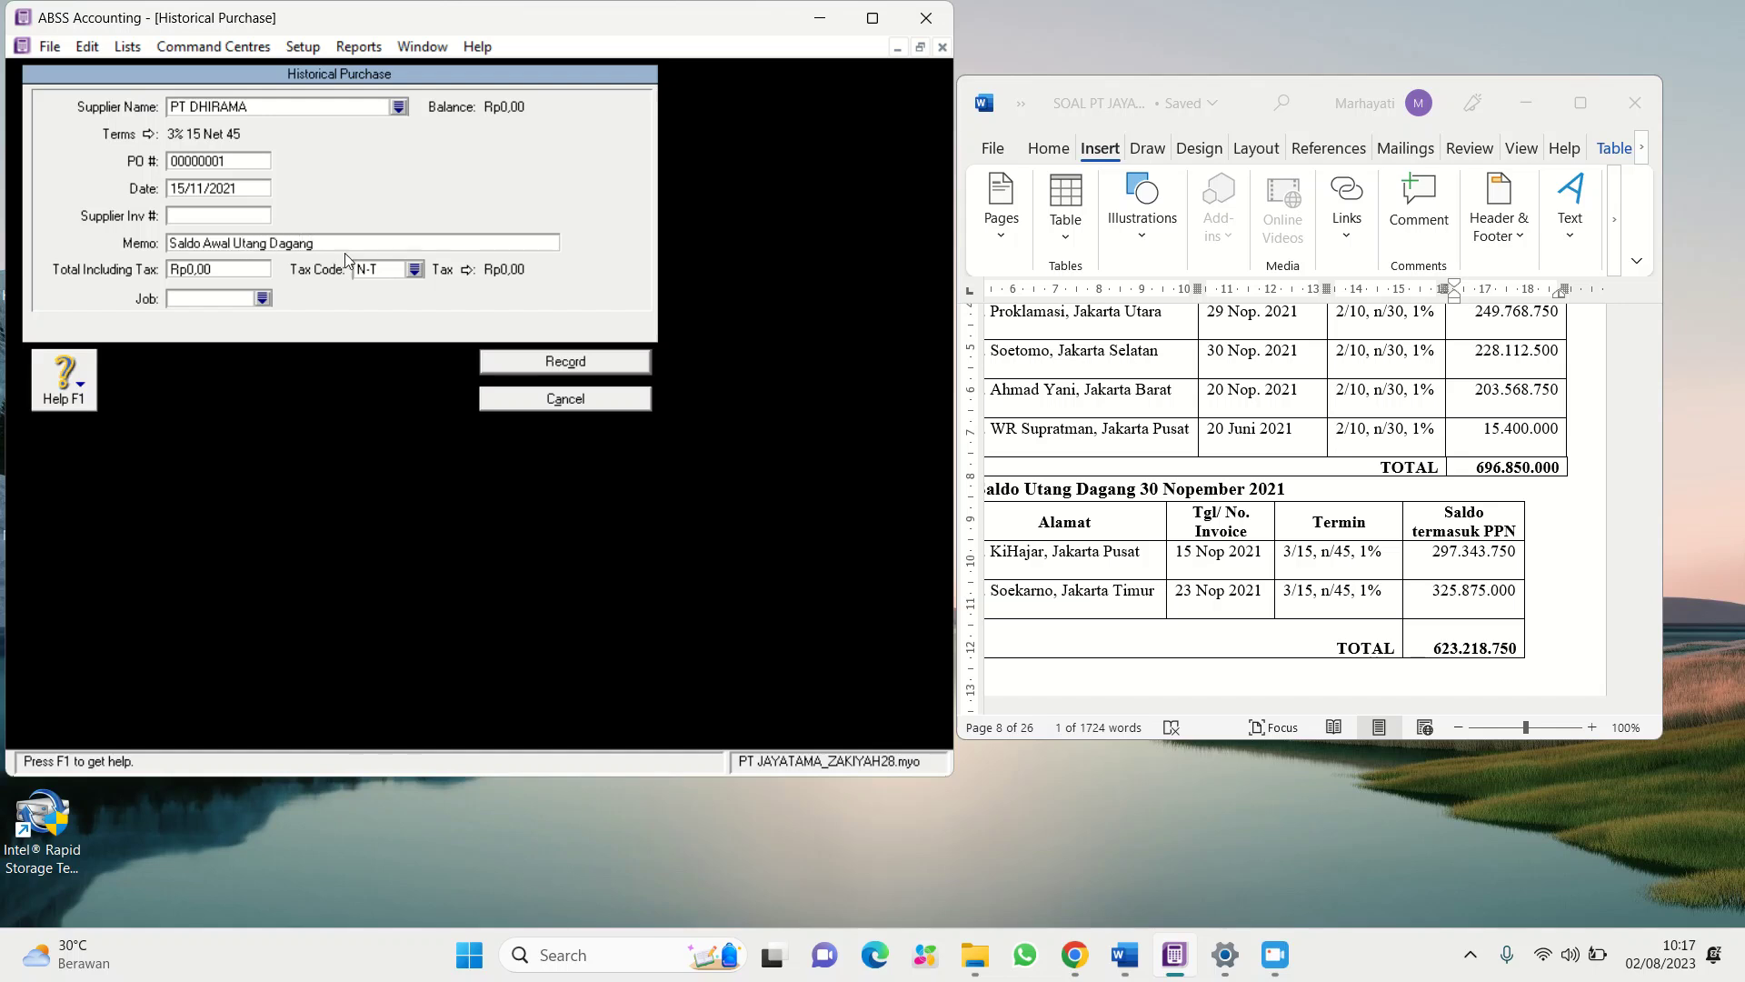
Copy 297.343.750 from the payables table into PT DHIRAMA's total including tax, and record the historical purchase
click(1439, 564)
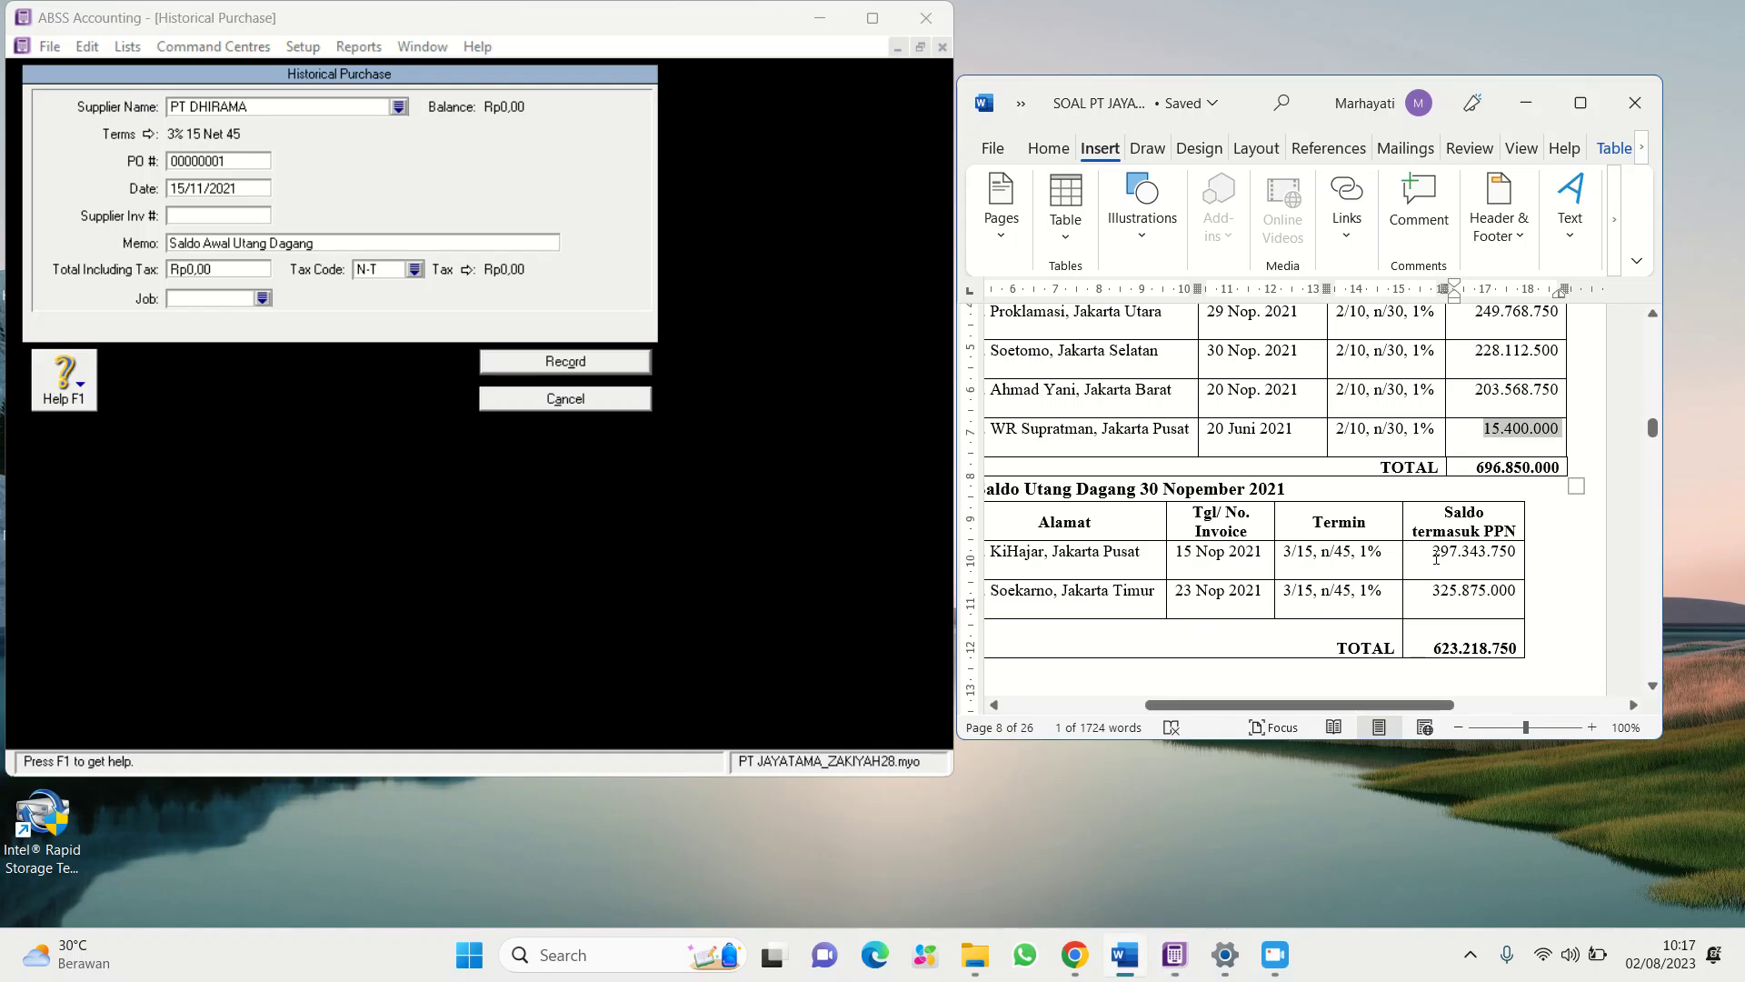
drag(1434, 556, 1482, 561)
right_click(1481, 560)
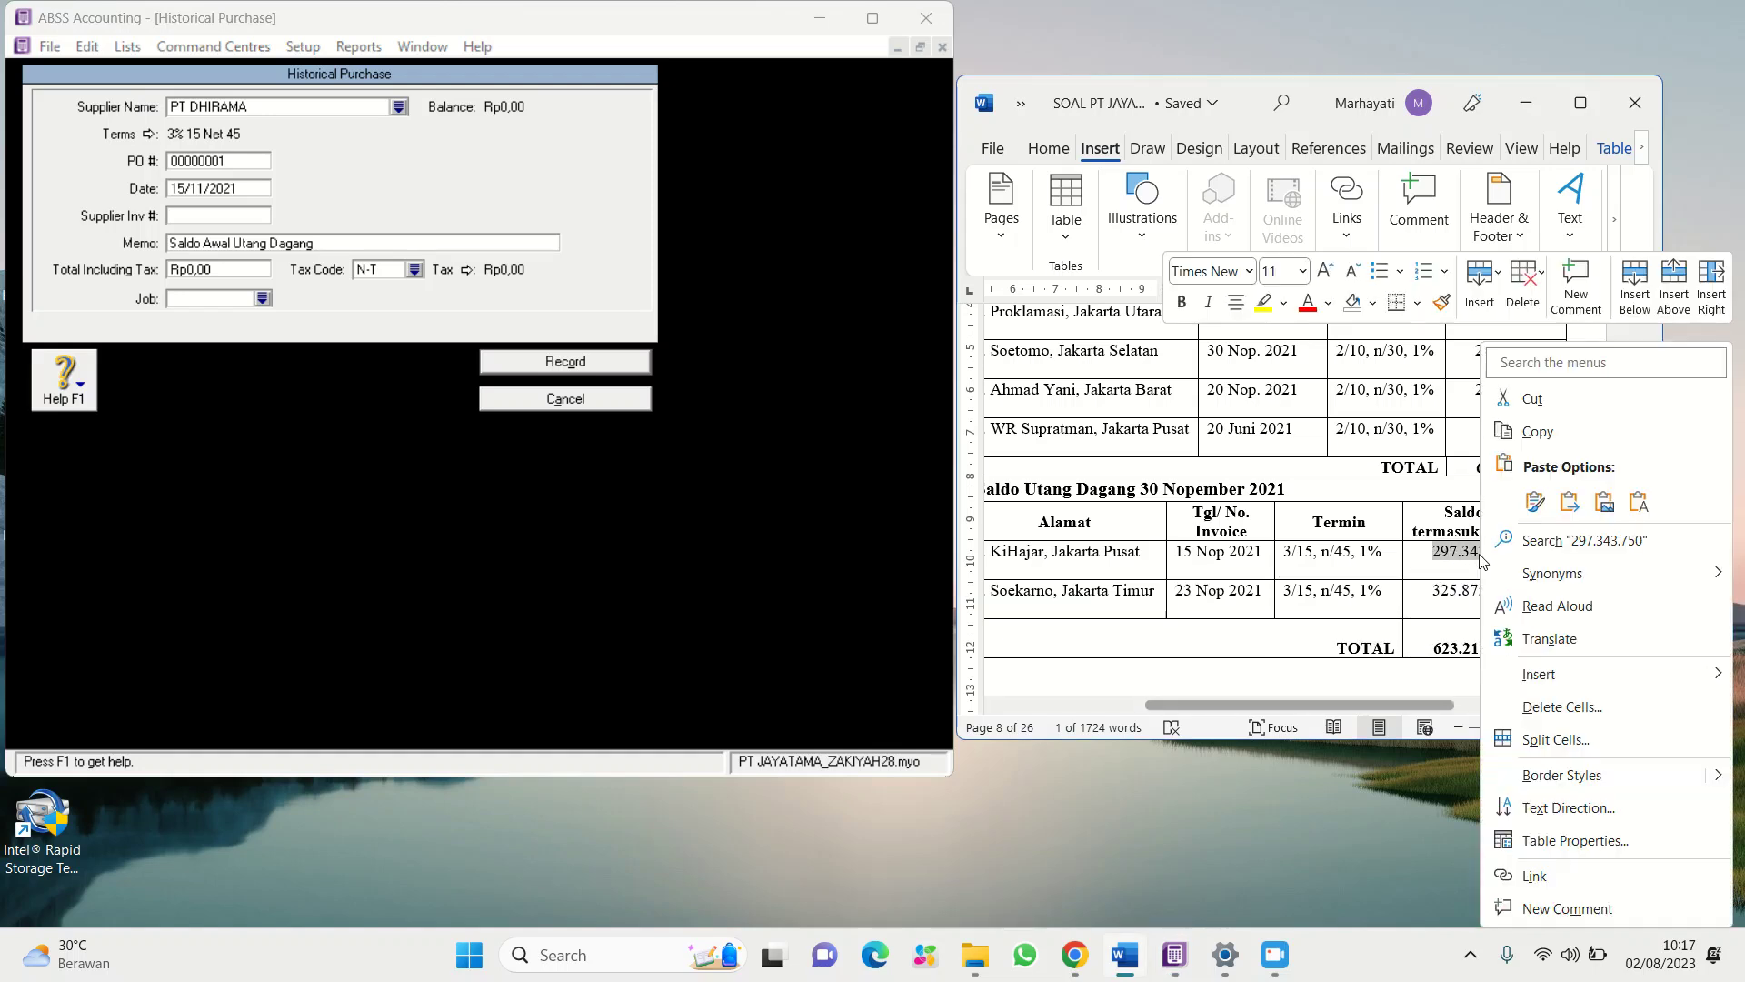
click(1534, 435)
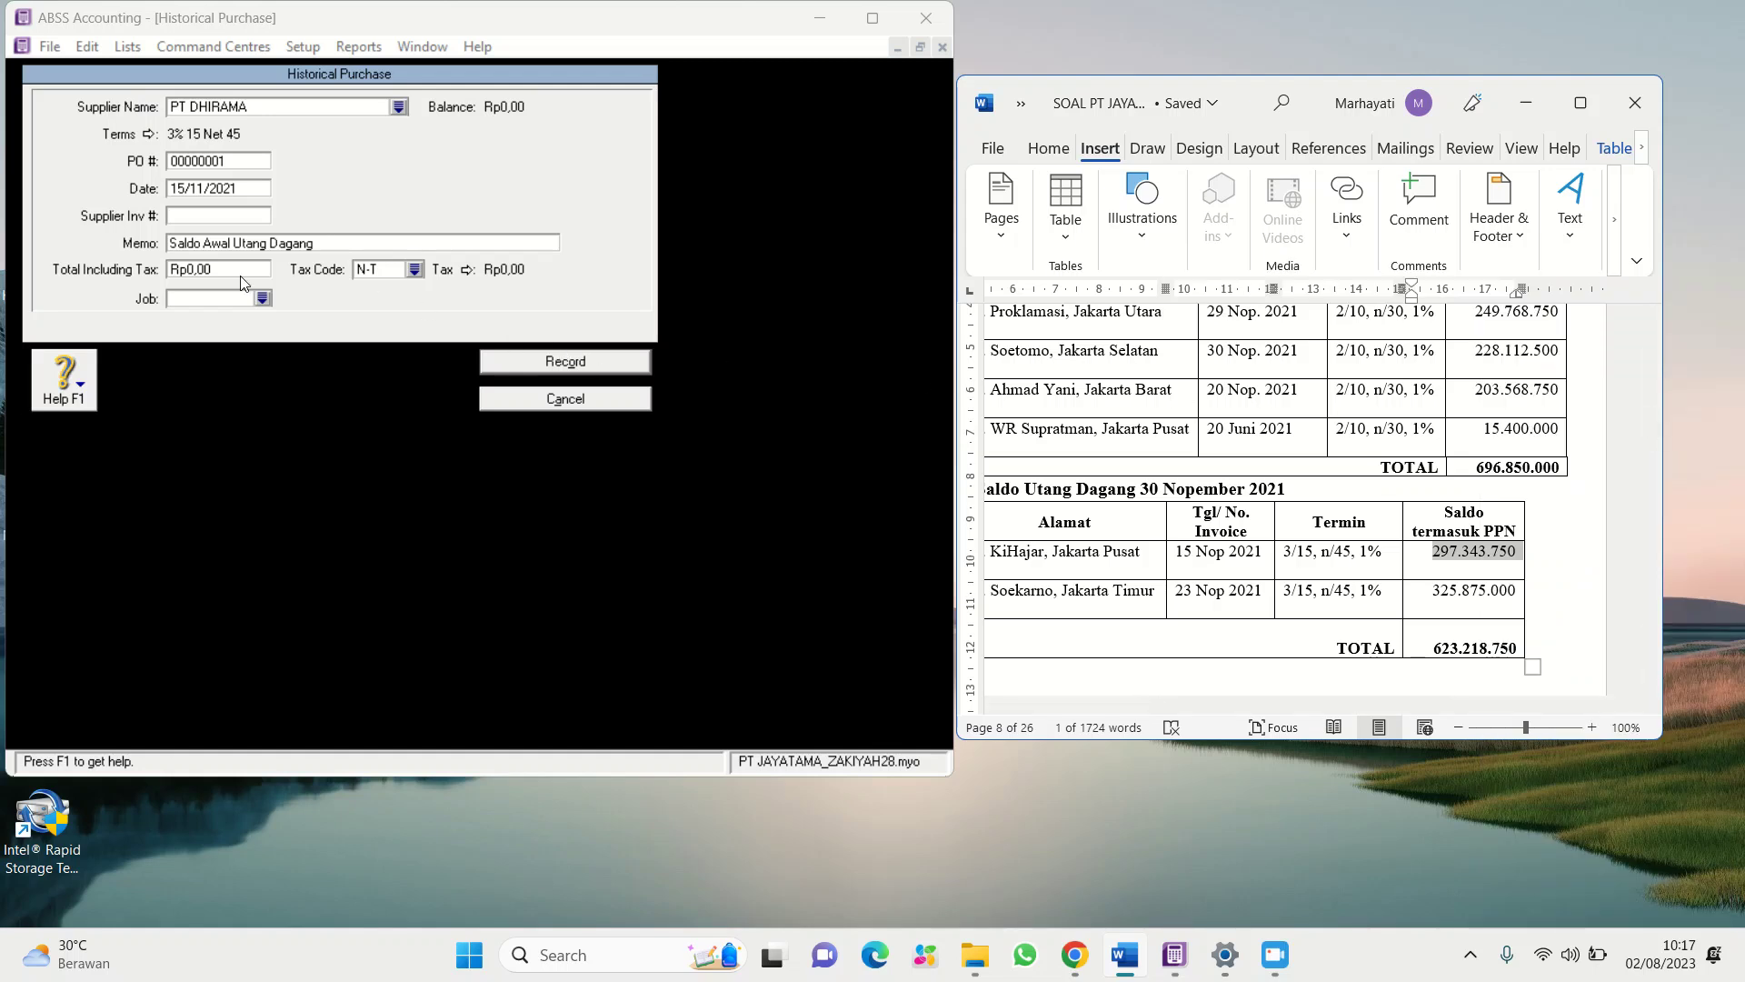
click(171, 273)
right_click(171, 273)
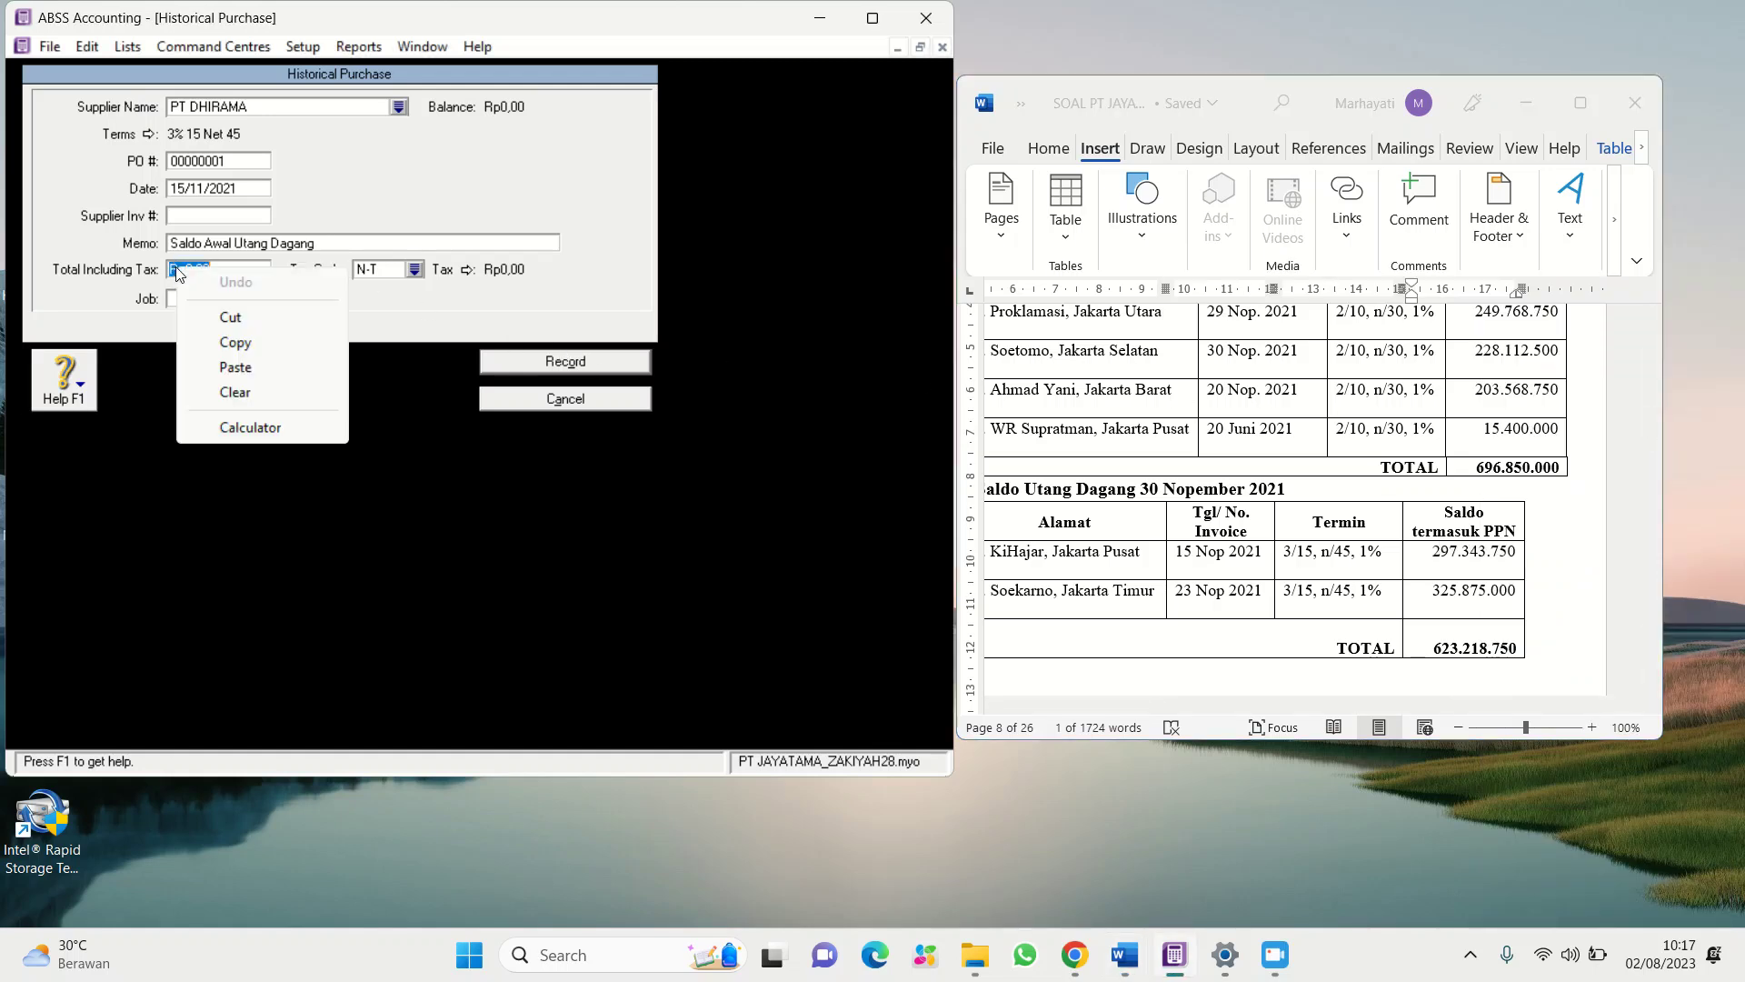
click(236, 365)
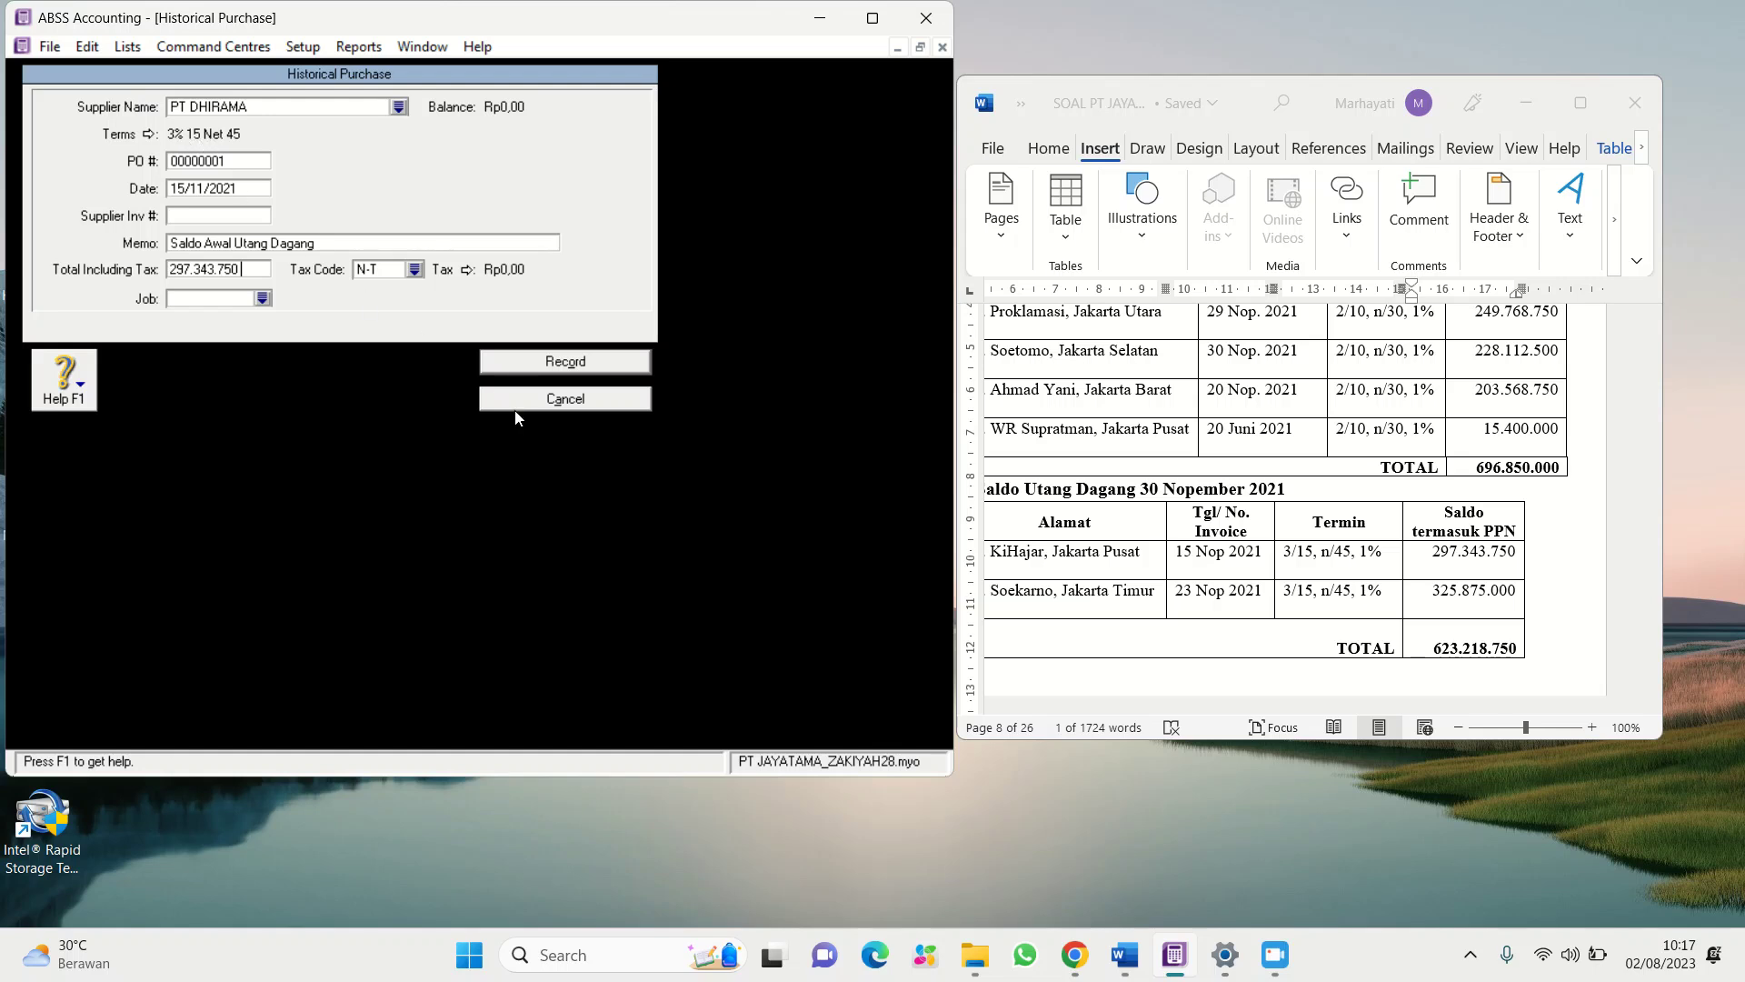
click(541, 364)
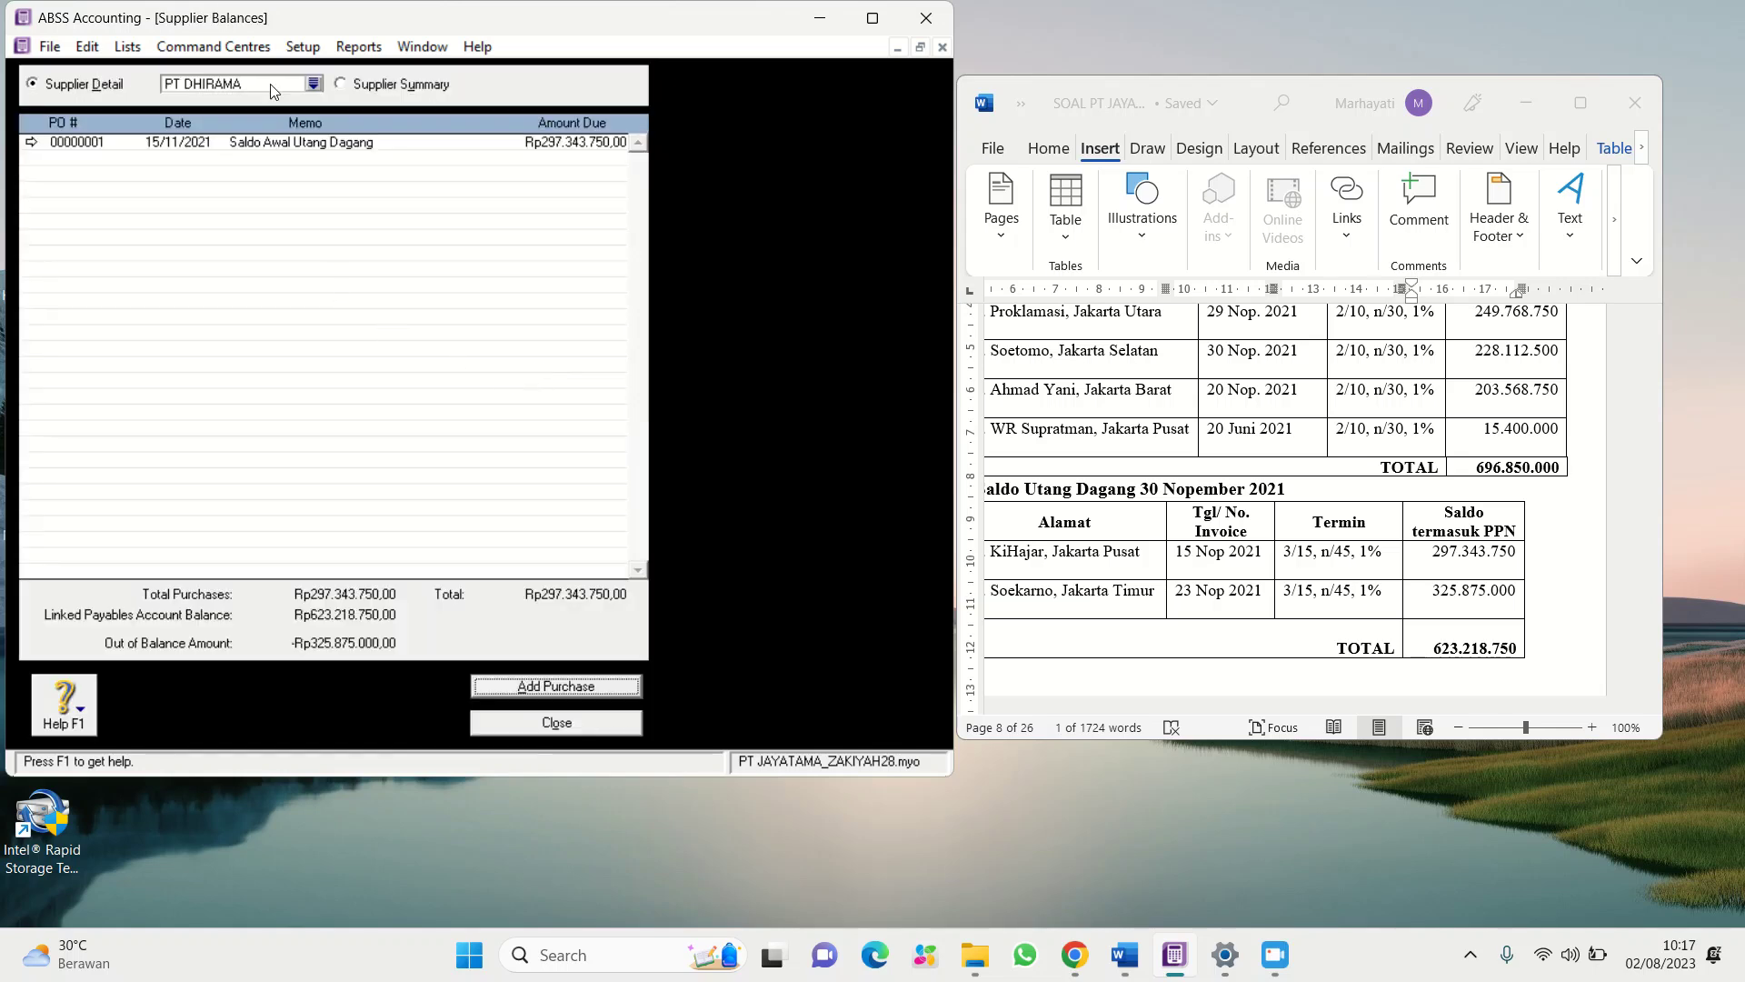
Switch the supplier balances to PT ANDARA and start a historical purchase for that supplier
click(314, 83)
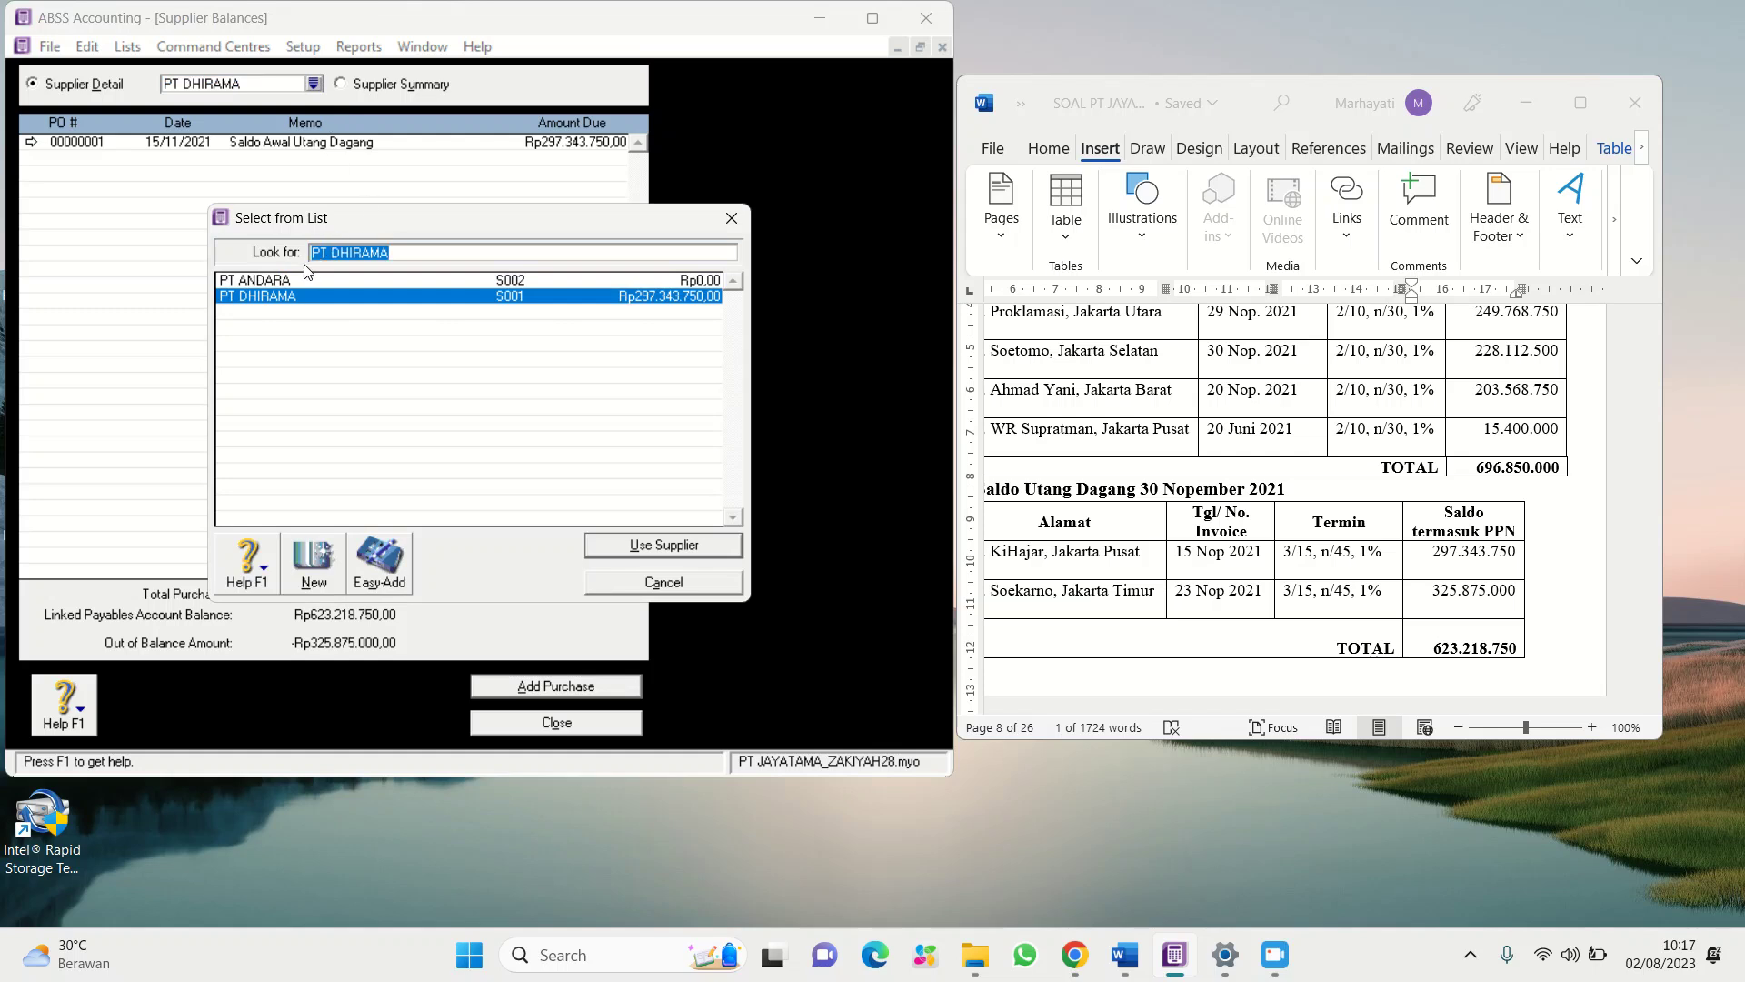
click(282, 280)
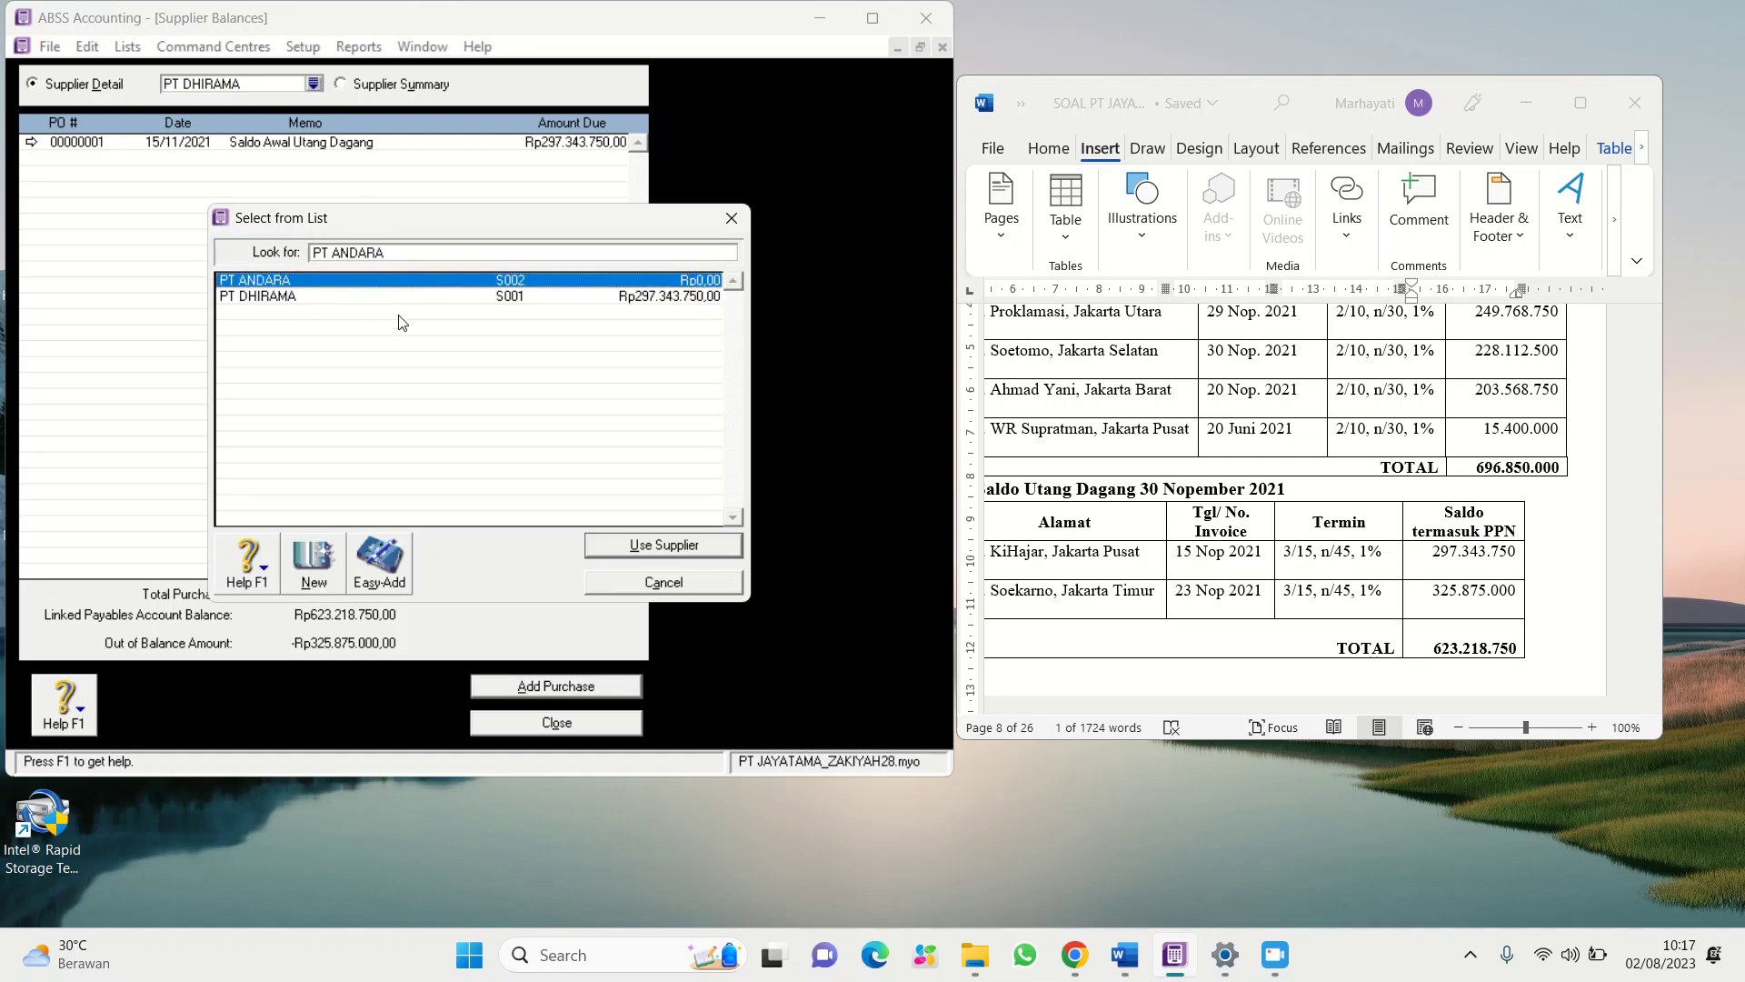
click(658, 549)
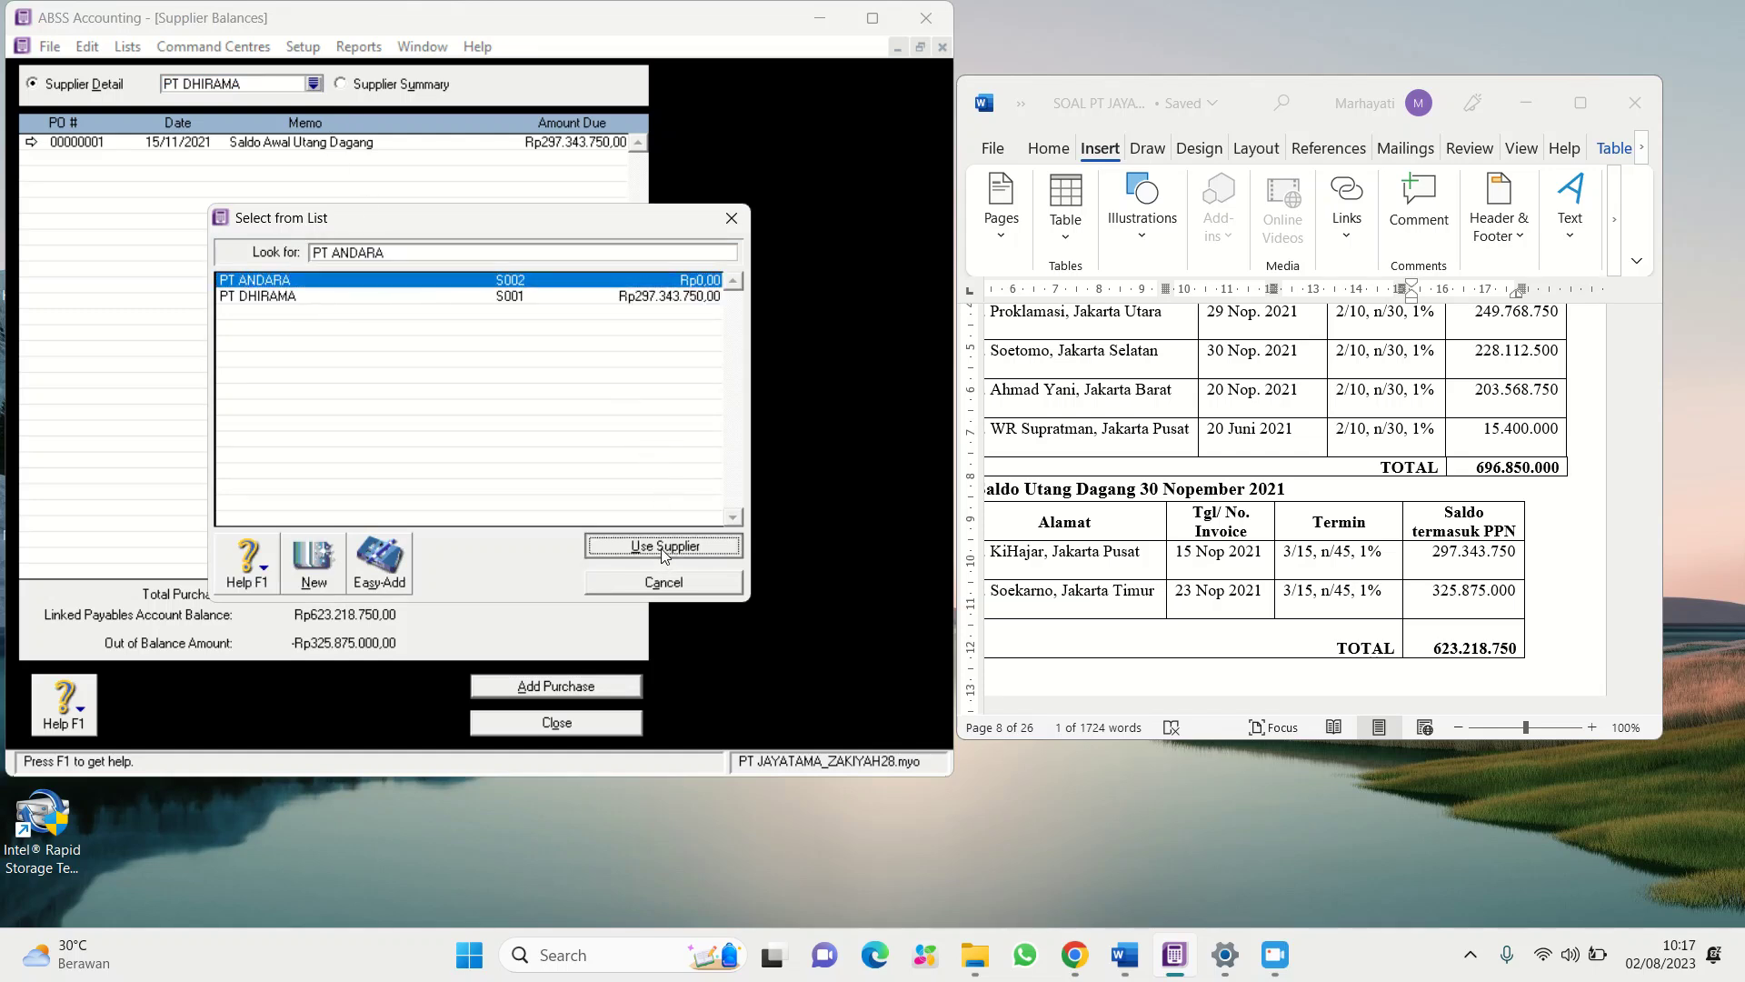
click(553, 687)
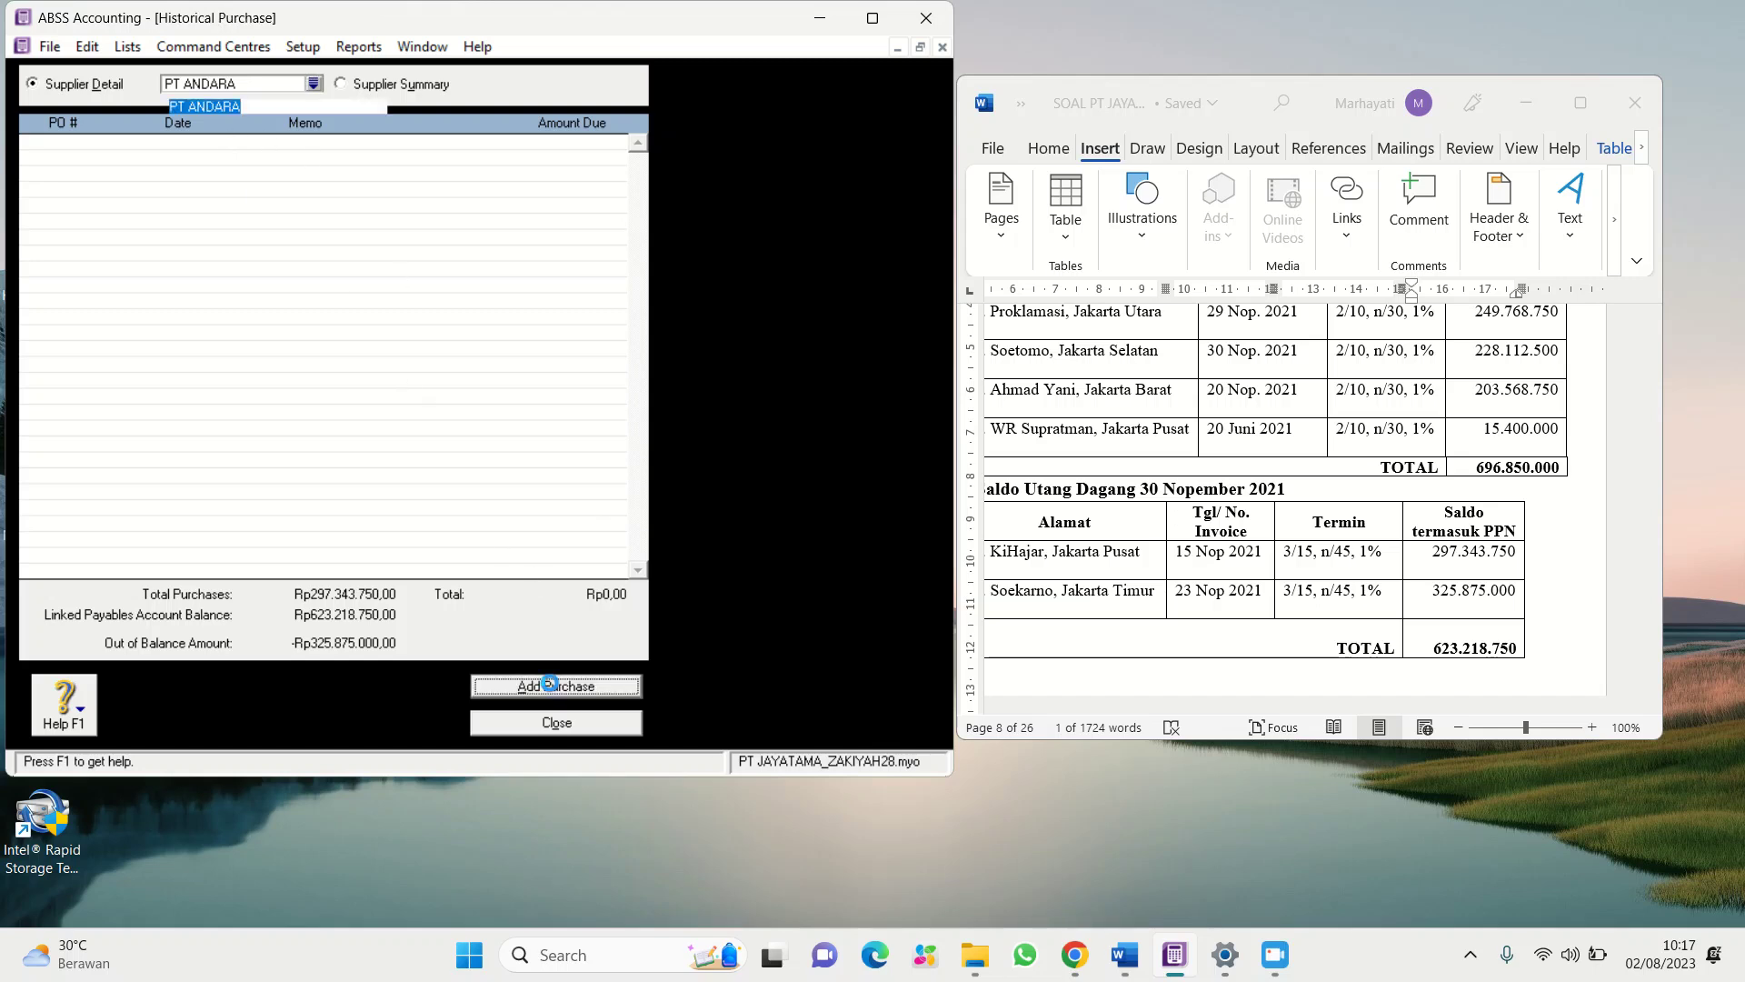
click(268, 109)
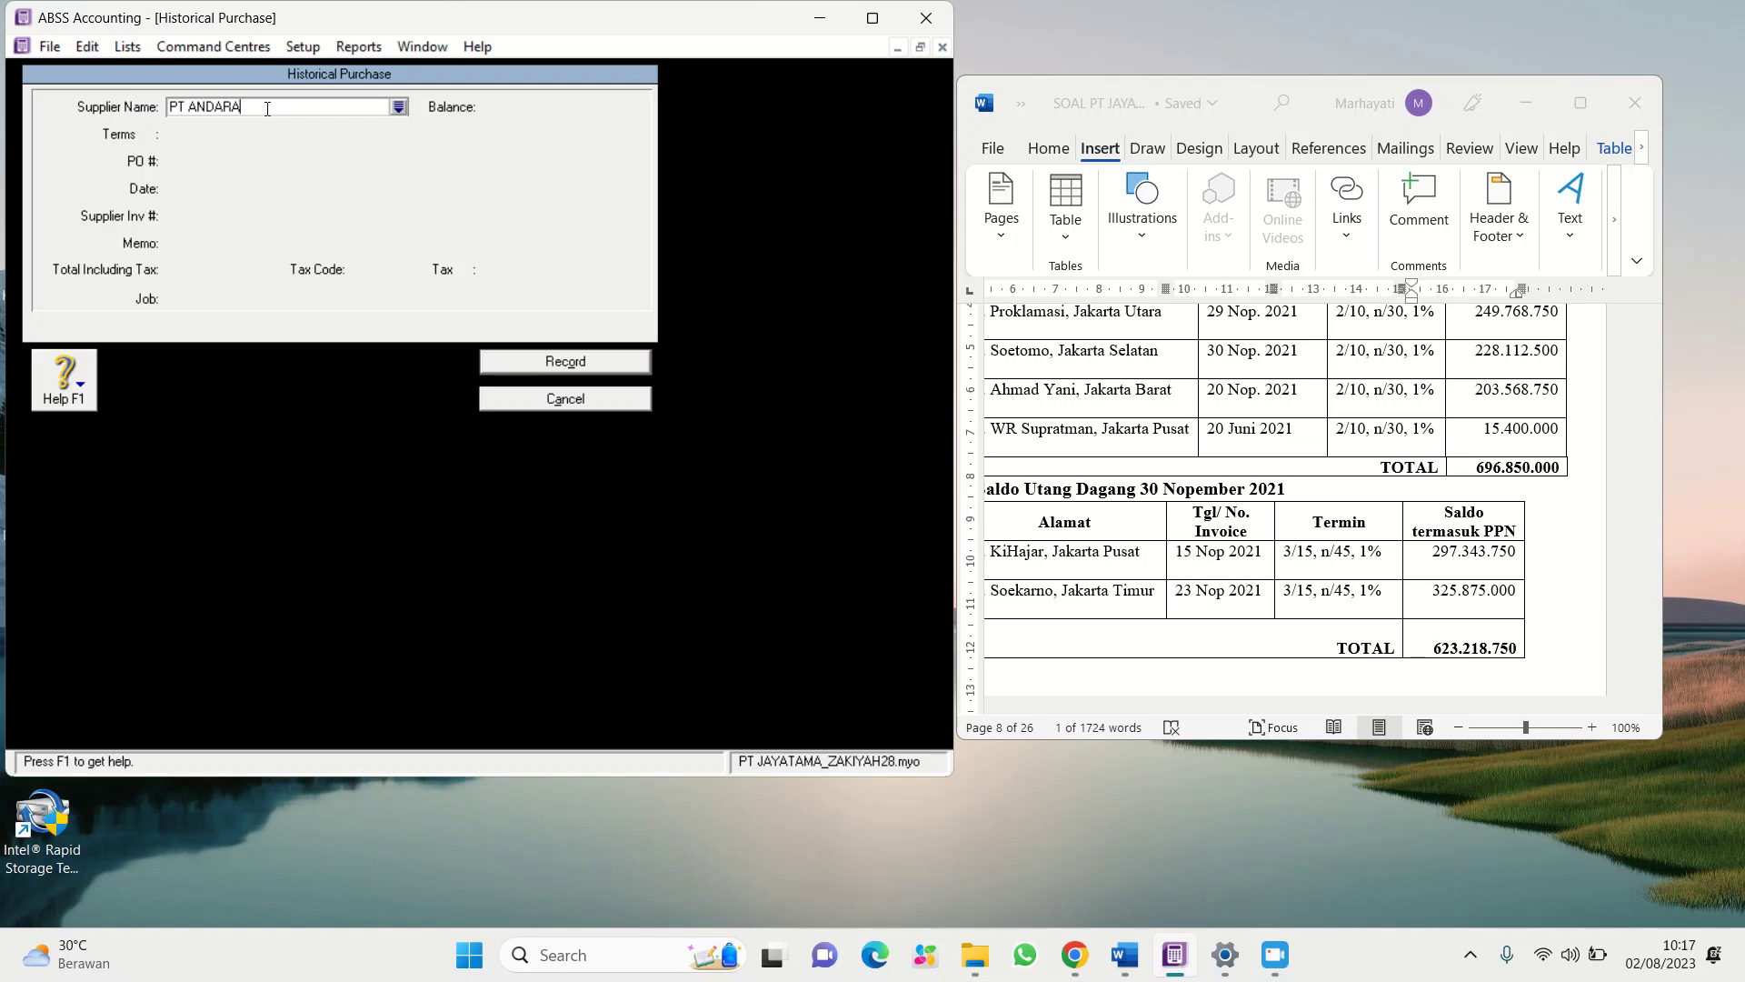
key(Tab)
Date PT ANDARA's historical purchase 23/11/2021 and set its memo to "Saldo Awal Utang Dagang"
click(223, 191)
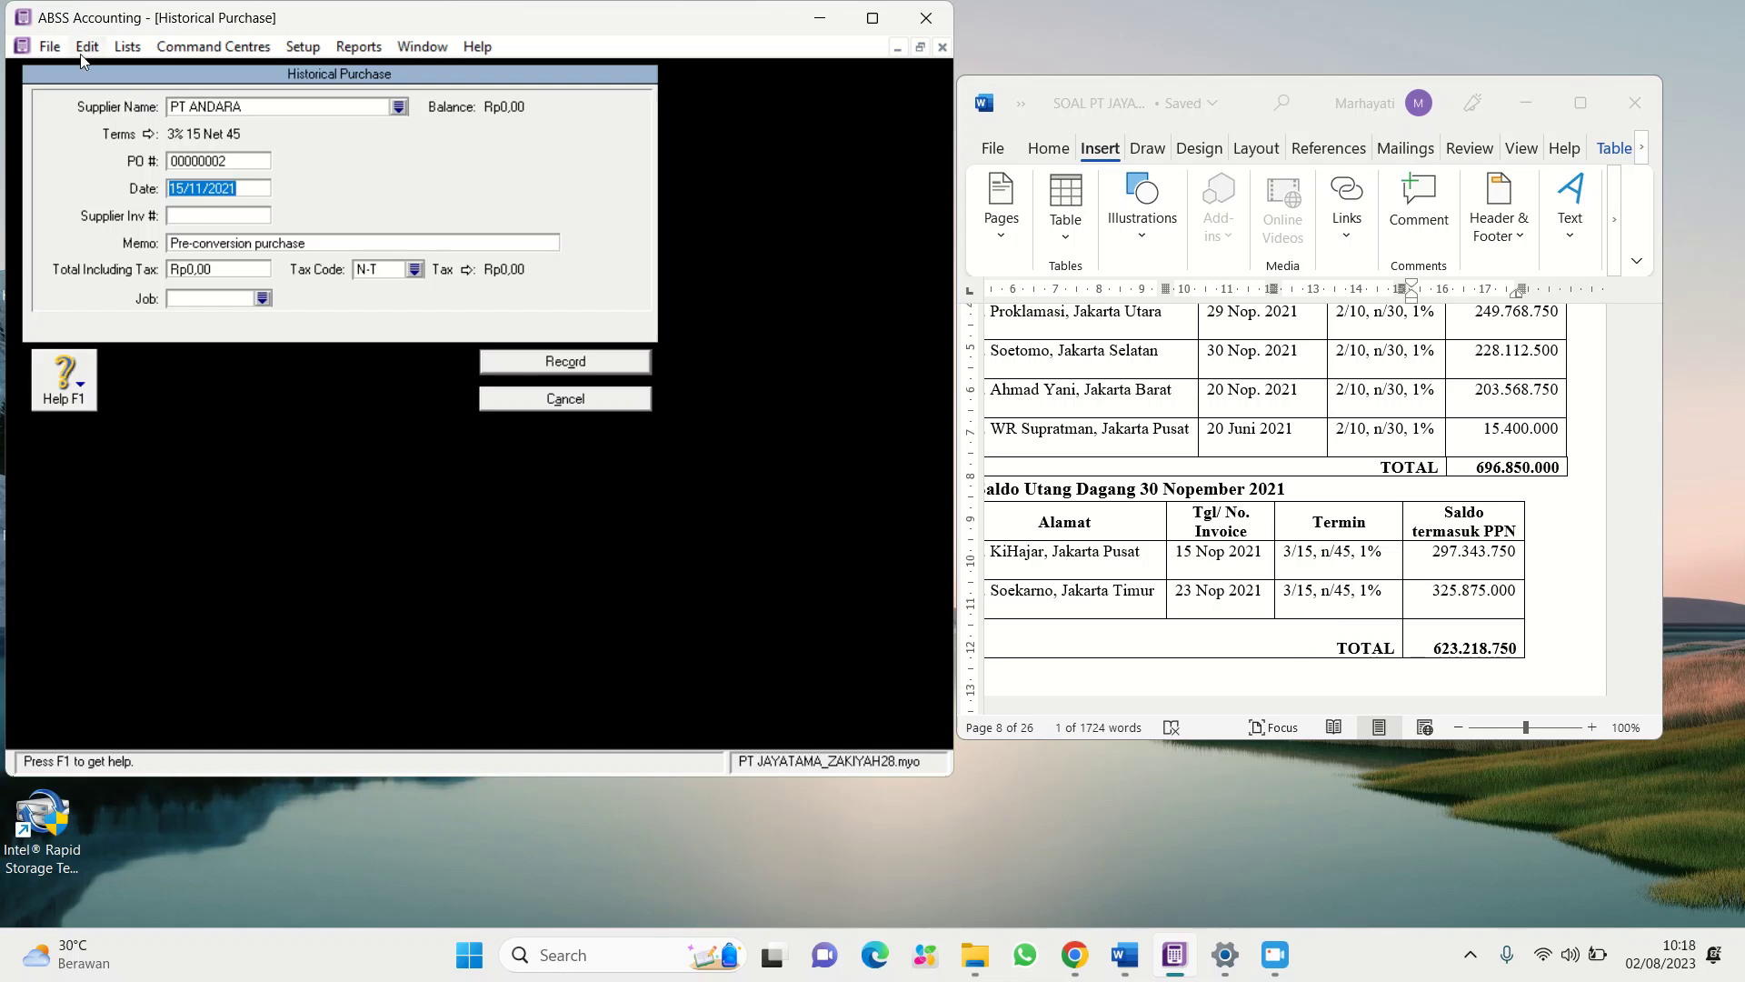
click(186, 189)
key(BackSpace)
key(BackSpace)
text(23)
click(211, 243)
text(Sa)
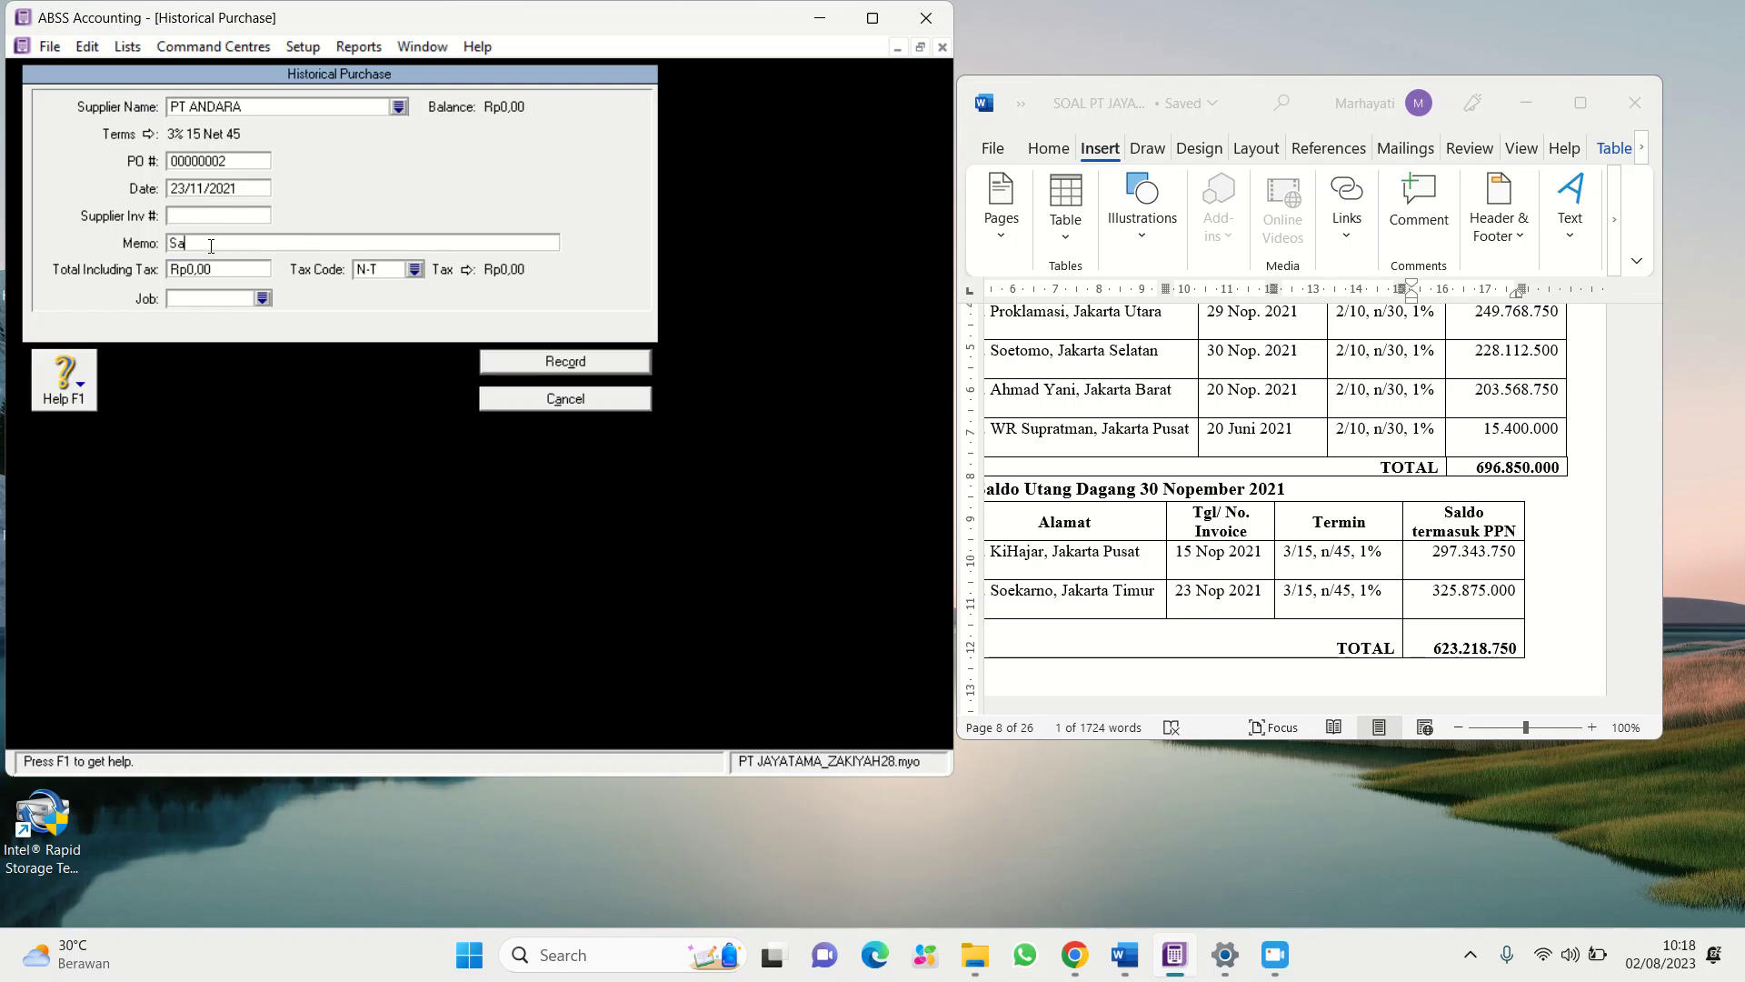
text(ldo Awal Utang Dagang)
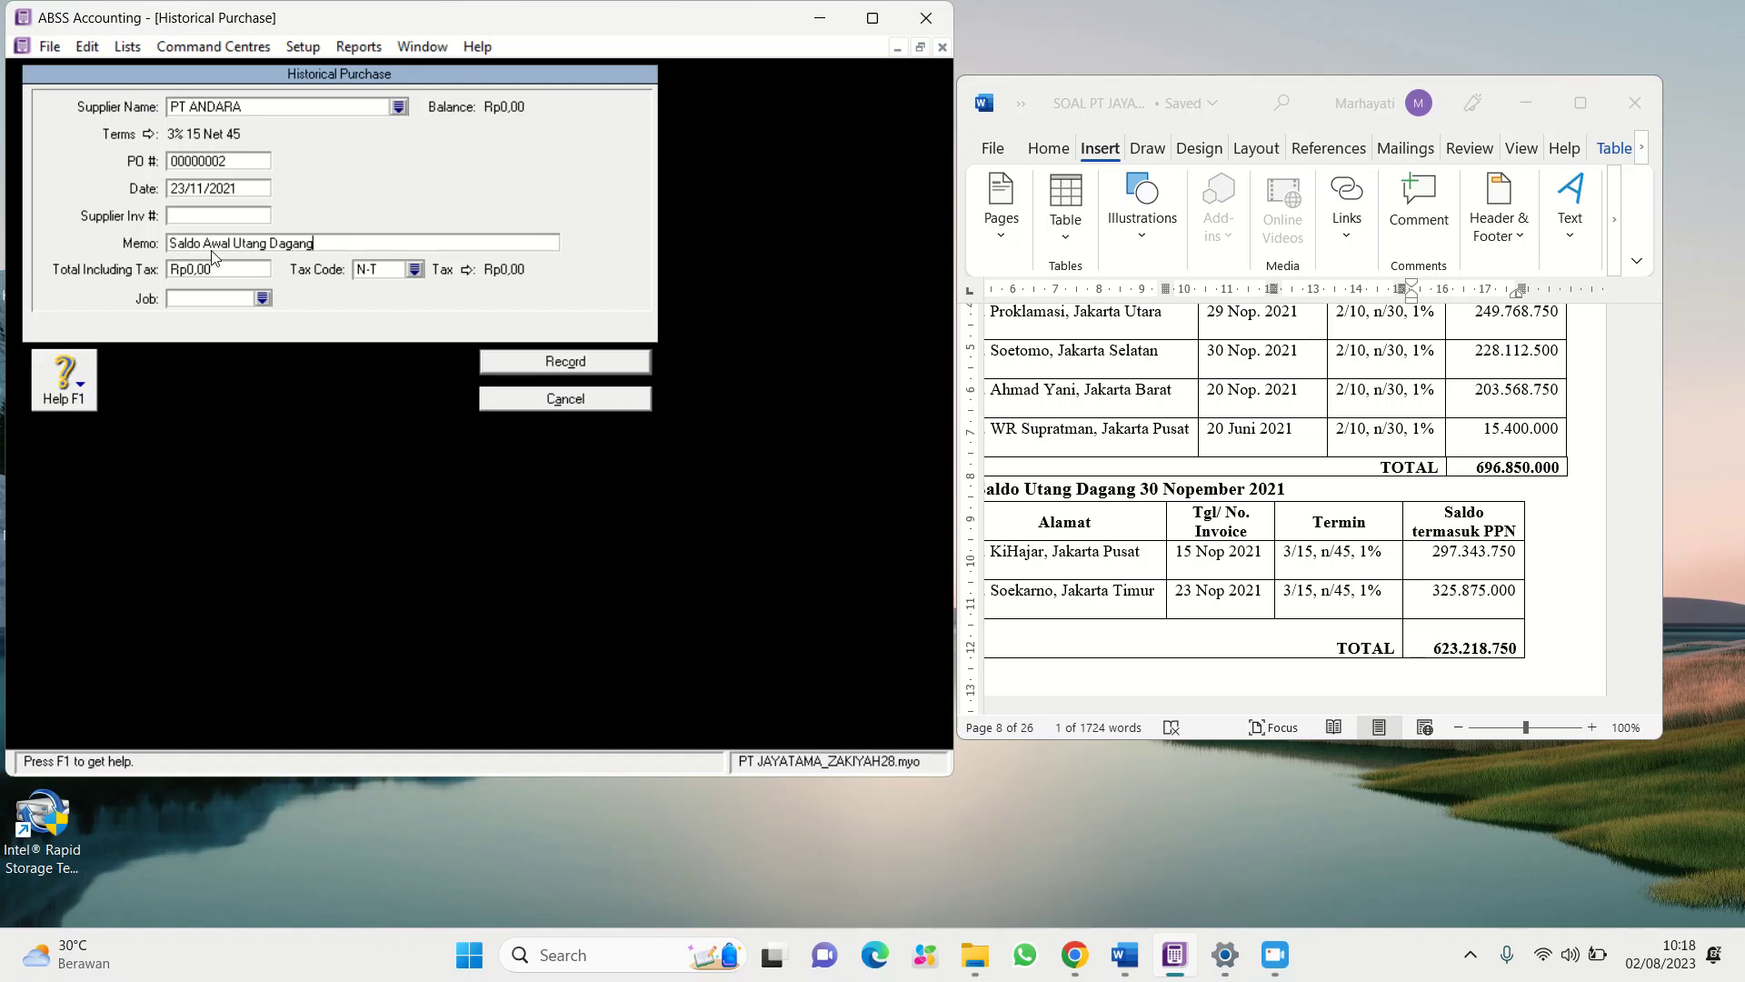
Copy 325.875.000 from the payables table into the total including tax of PT ANDARA's historical purchase
click(217, 270)
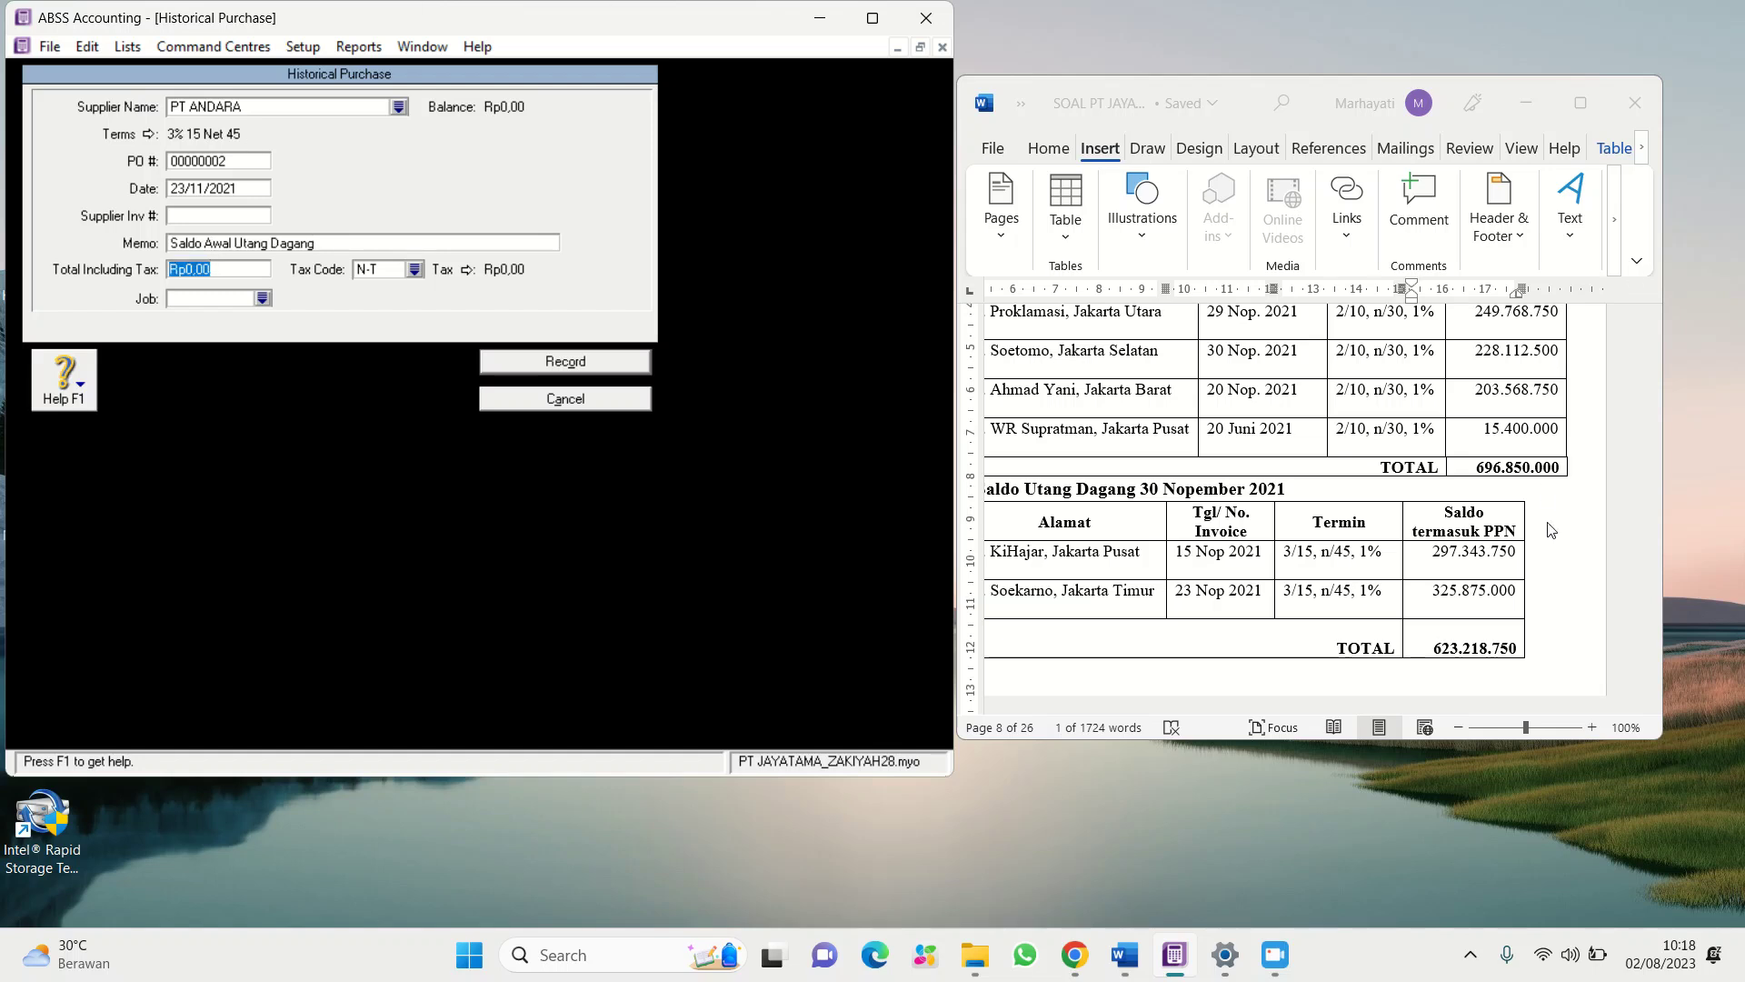
click(1438, 596)
drag(1438, 595, 1495, 600)
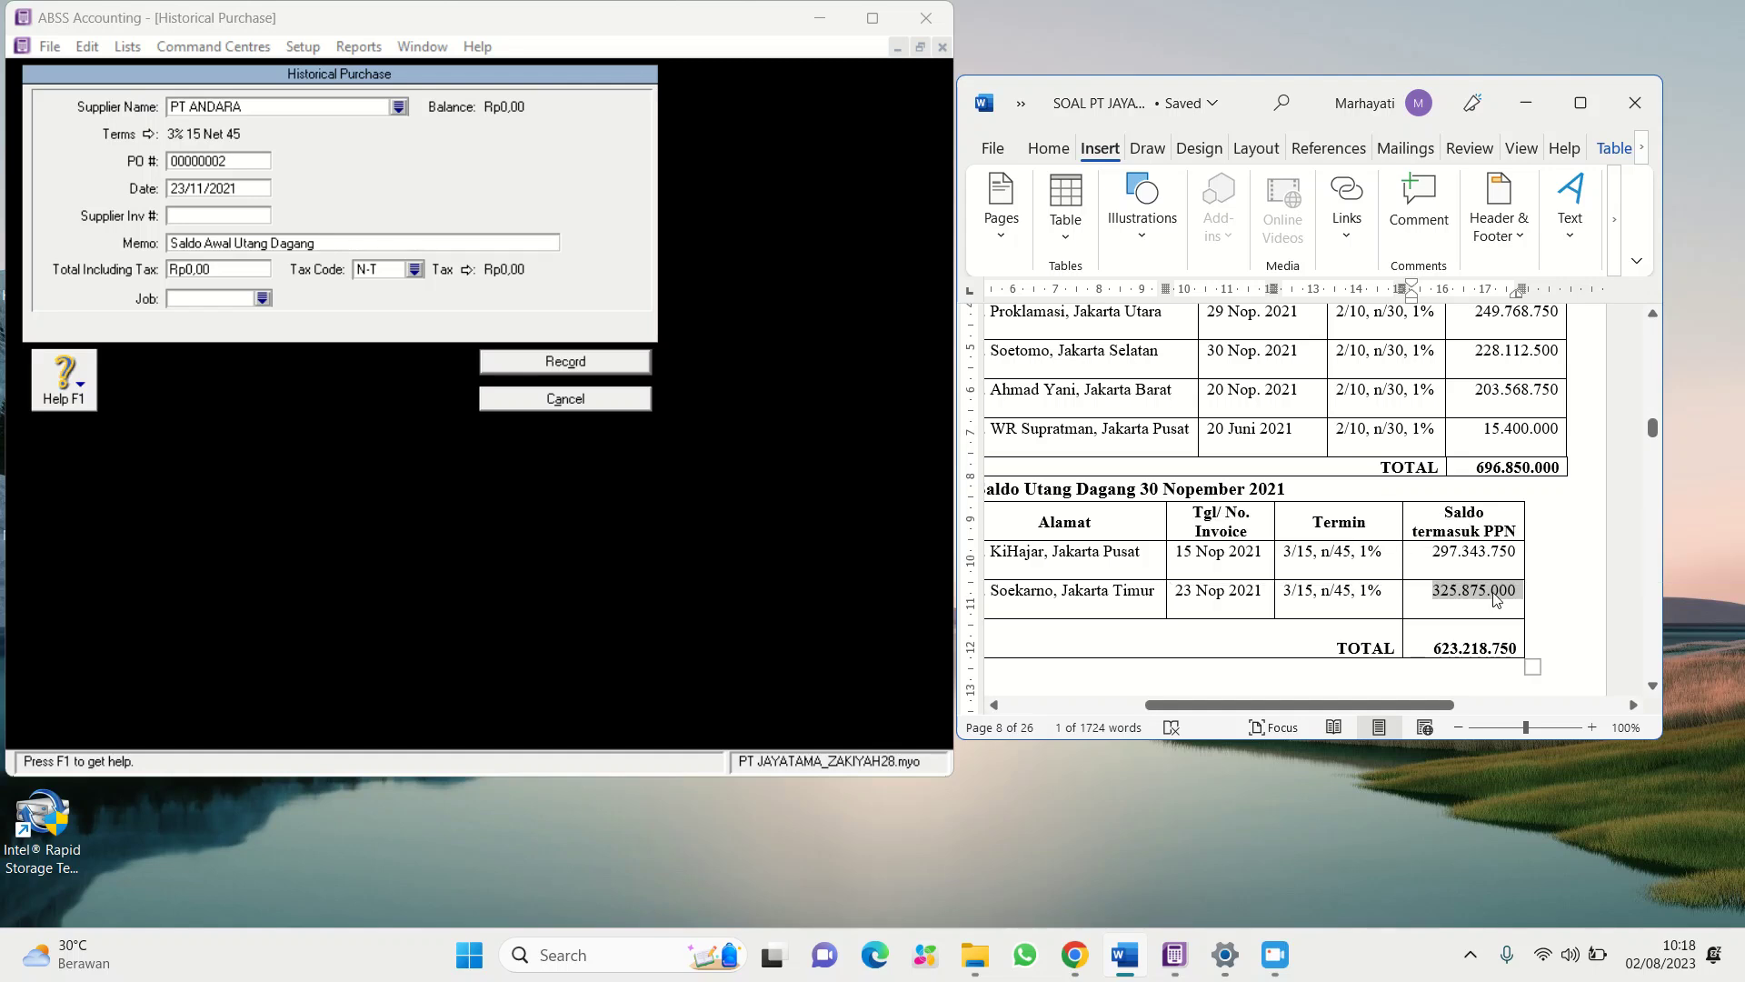
right_click(1491, 603)
click(1372, 98)
click(180, 273)
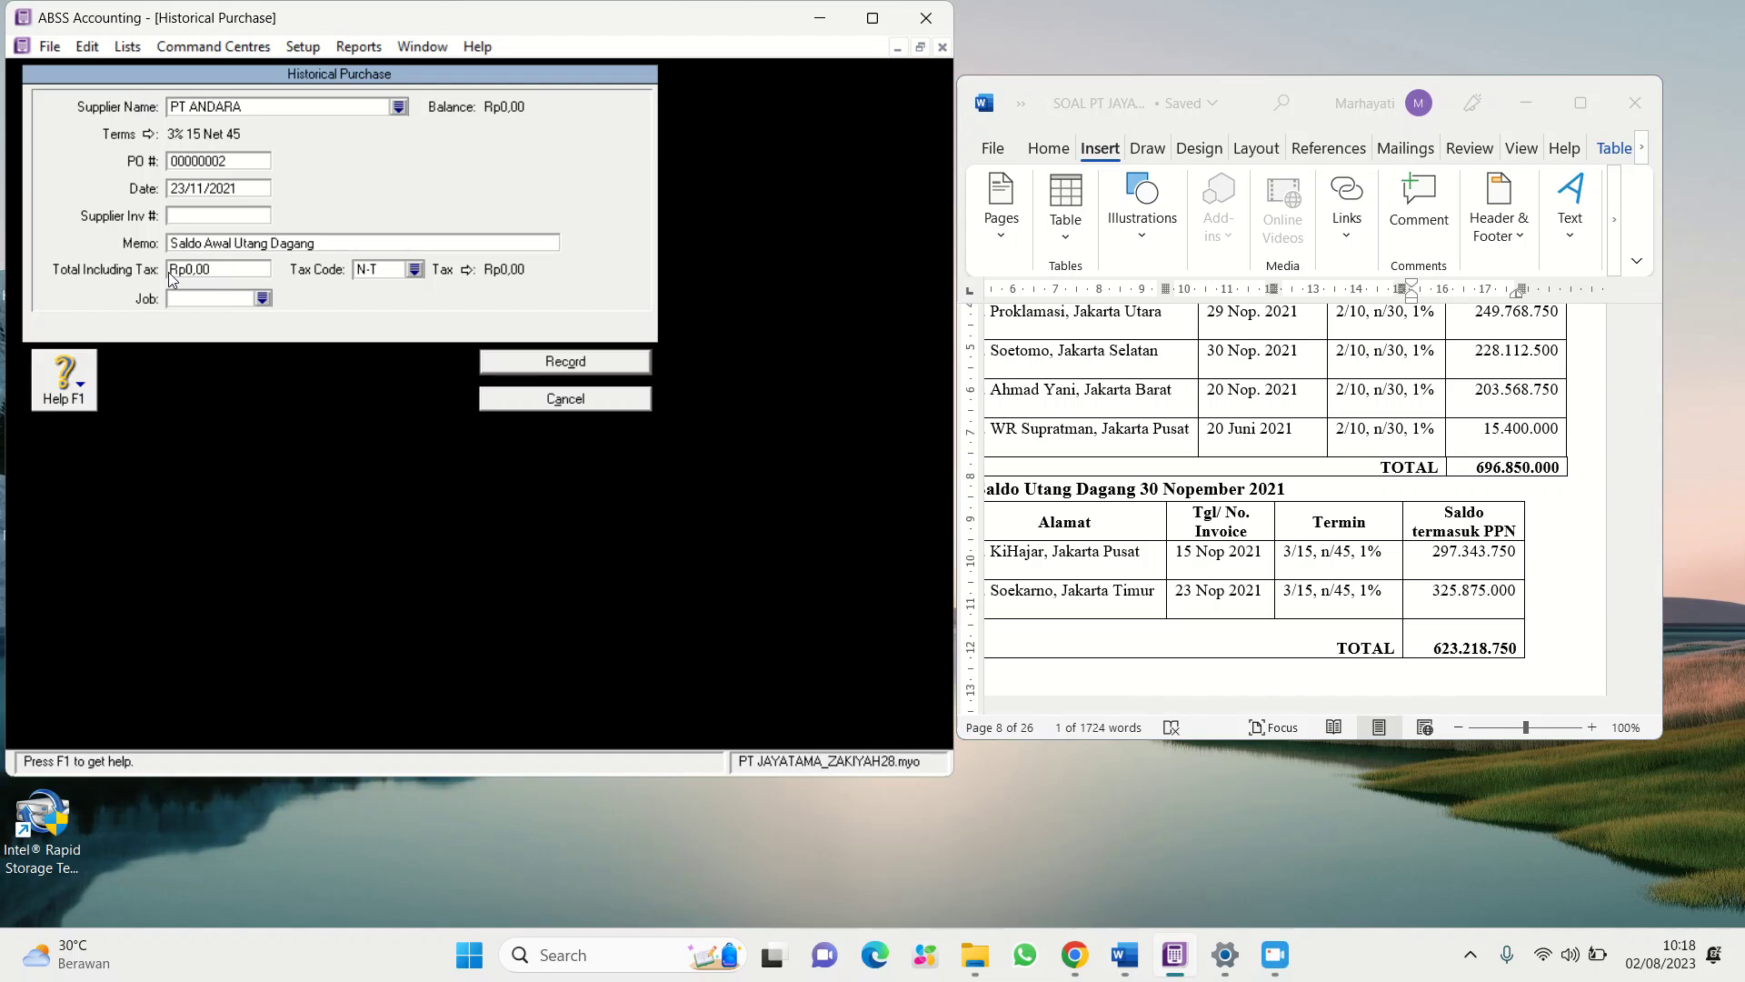
drag(171, 269, 218, 269)
right_click(218, 269)
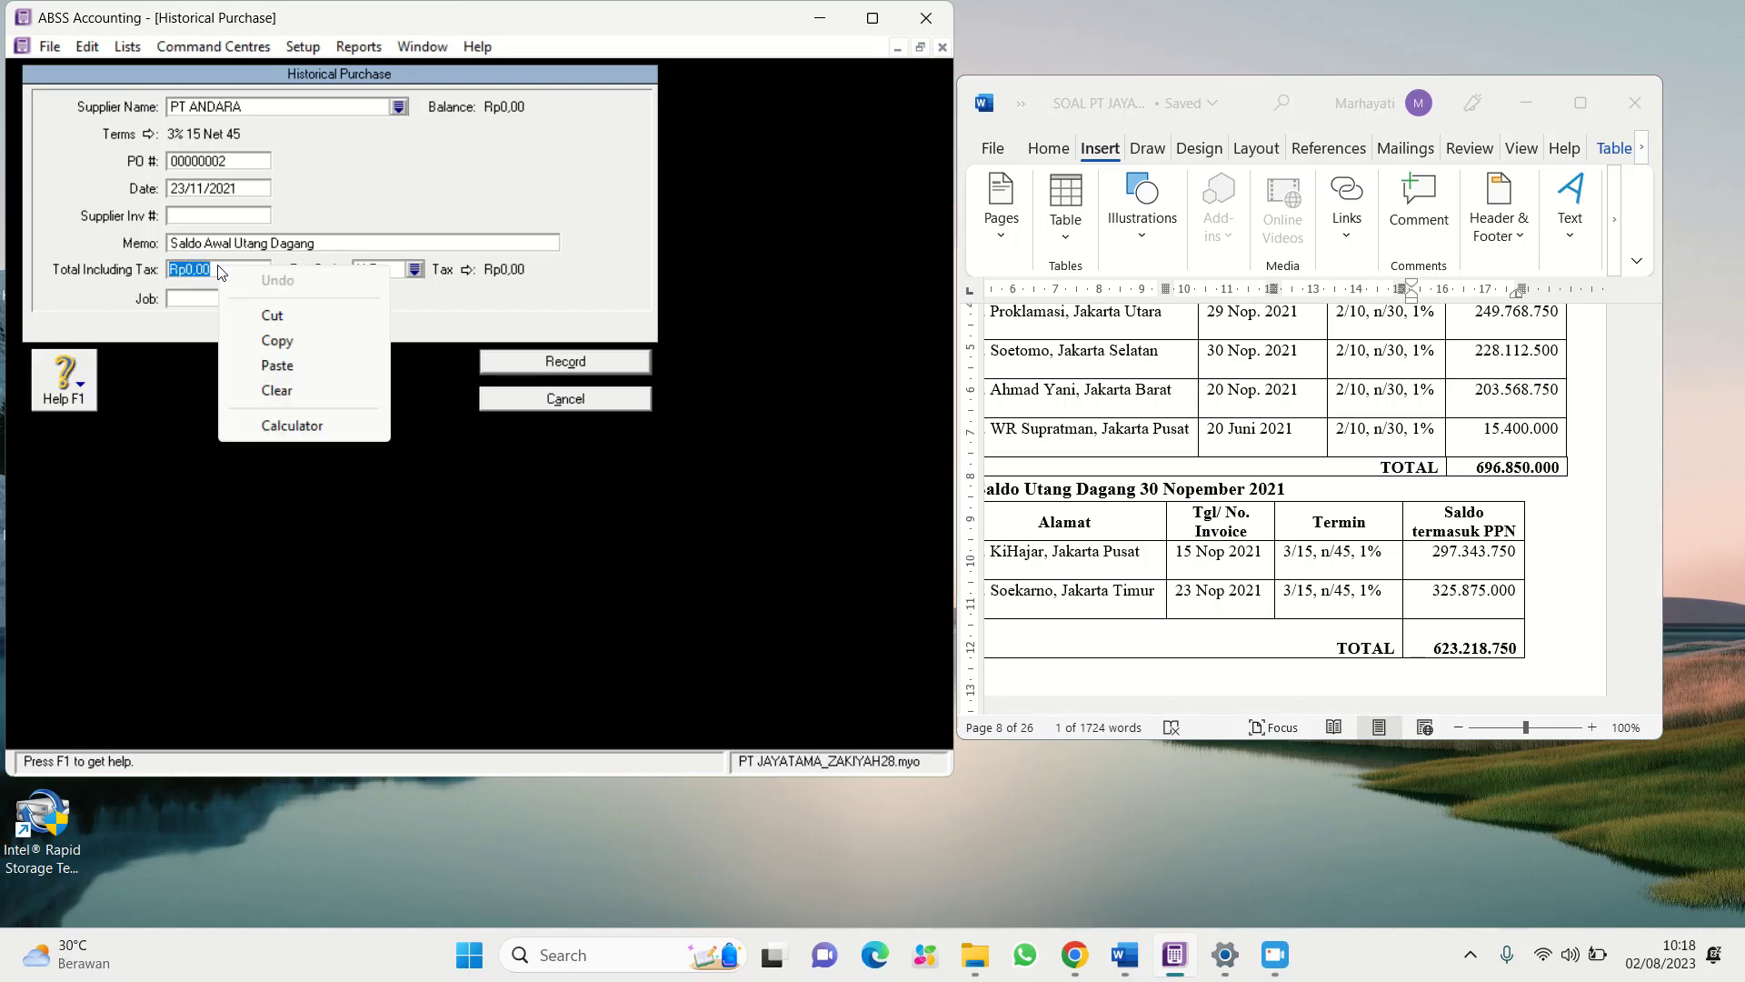
click(283, 357)
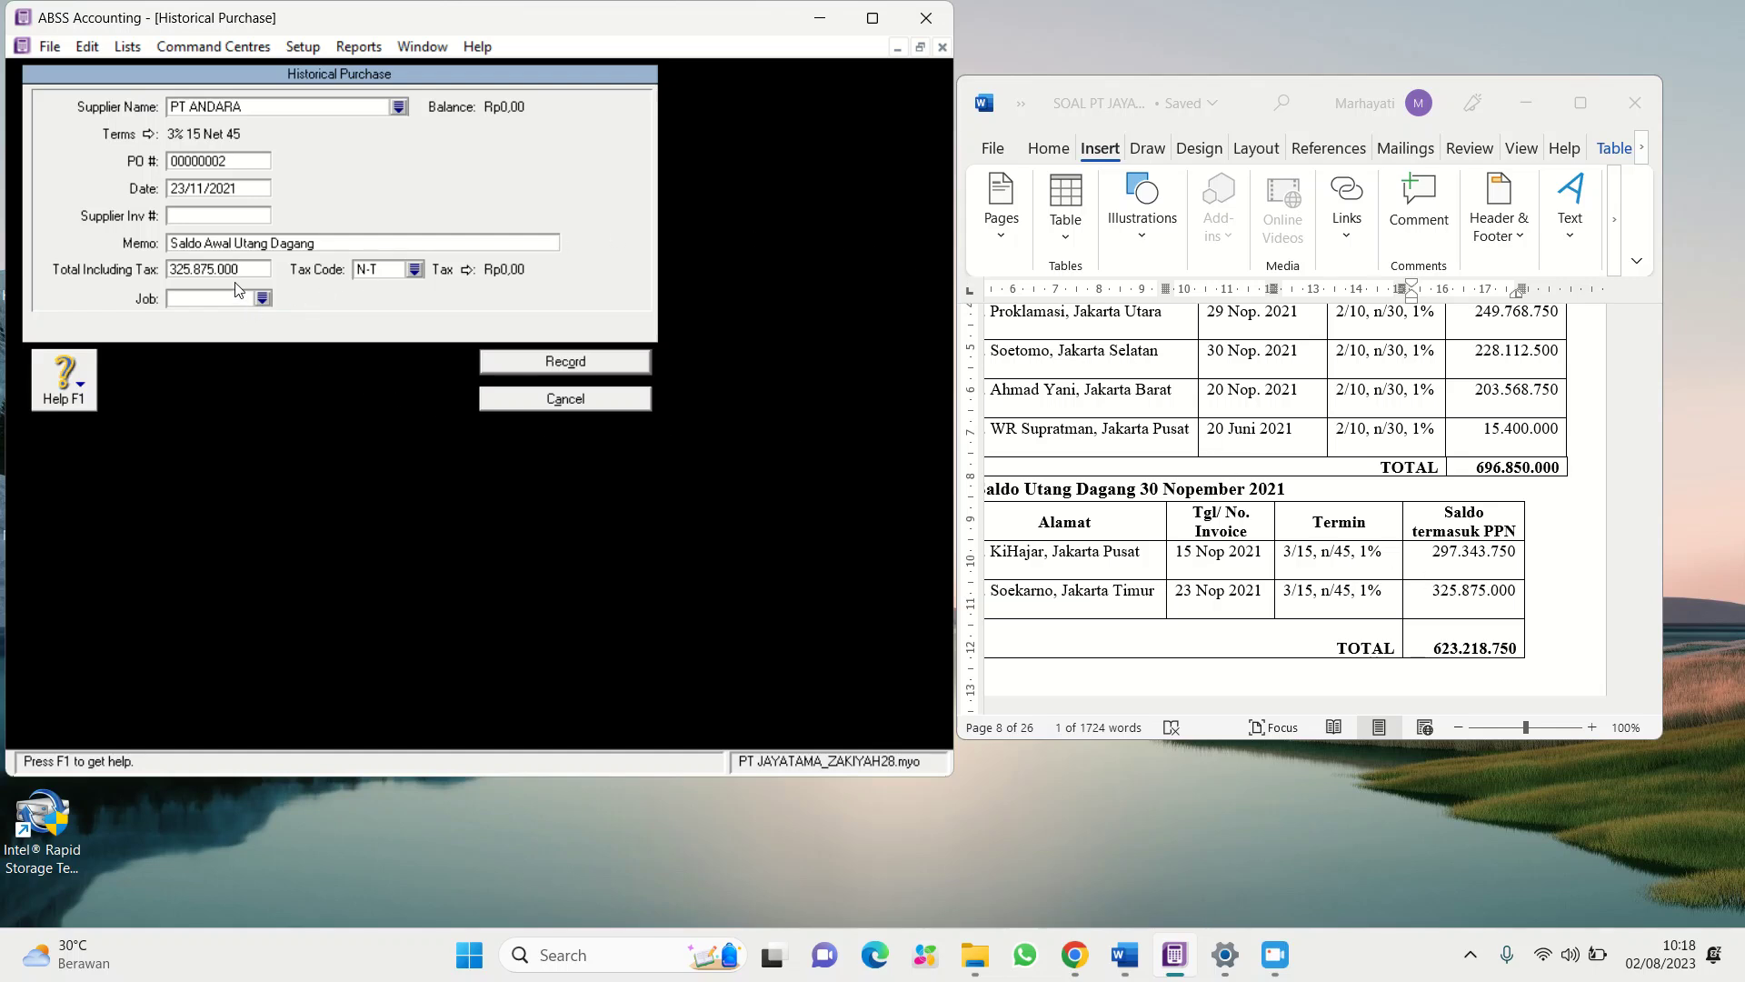
Record PT ANDARA's historical purchase and close the supplier balances
click(509, 364)
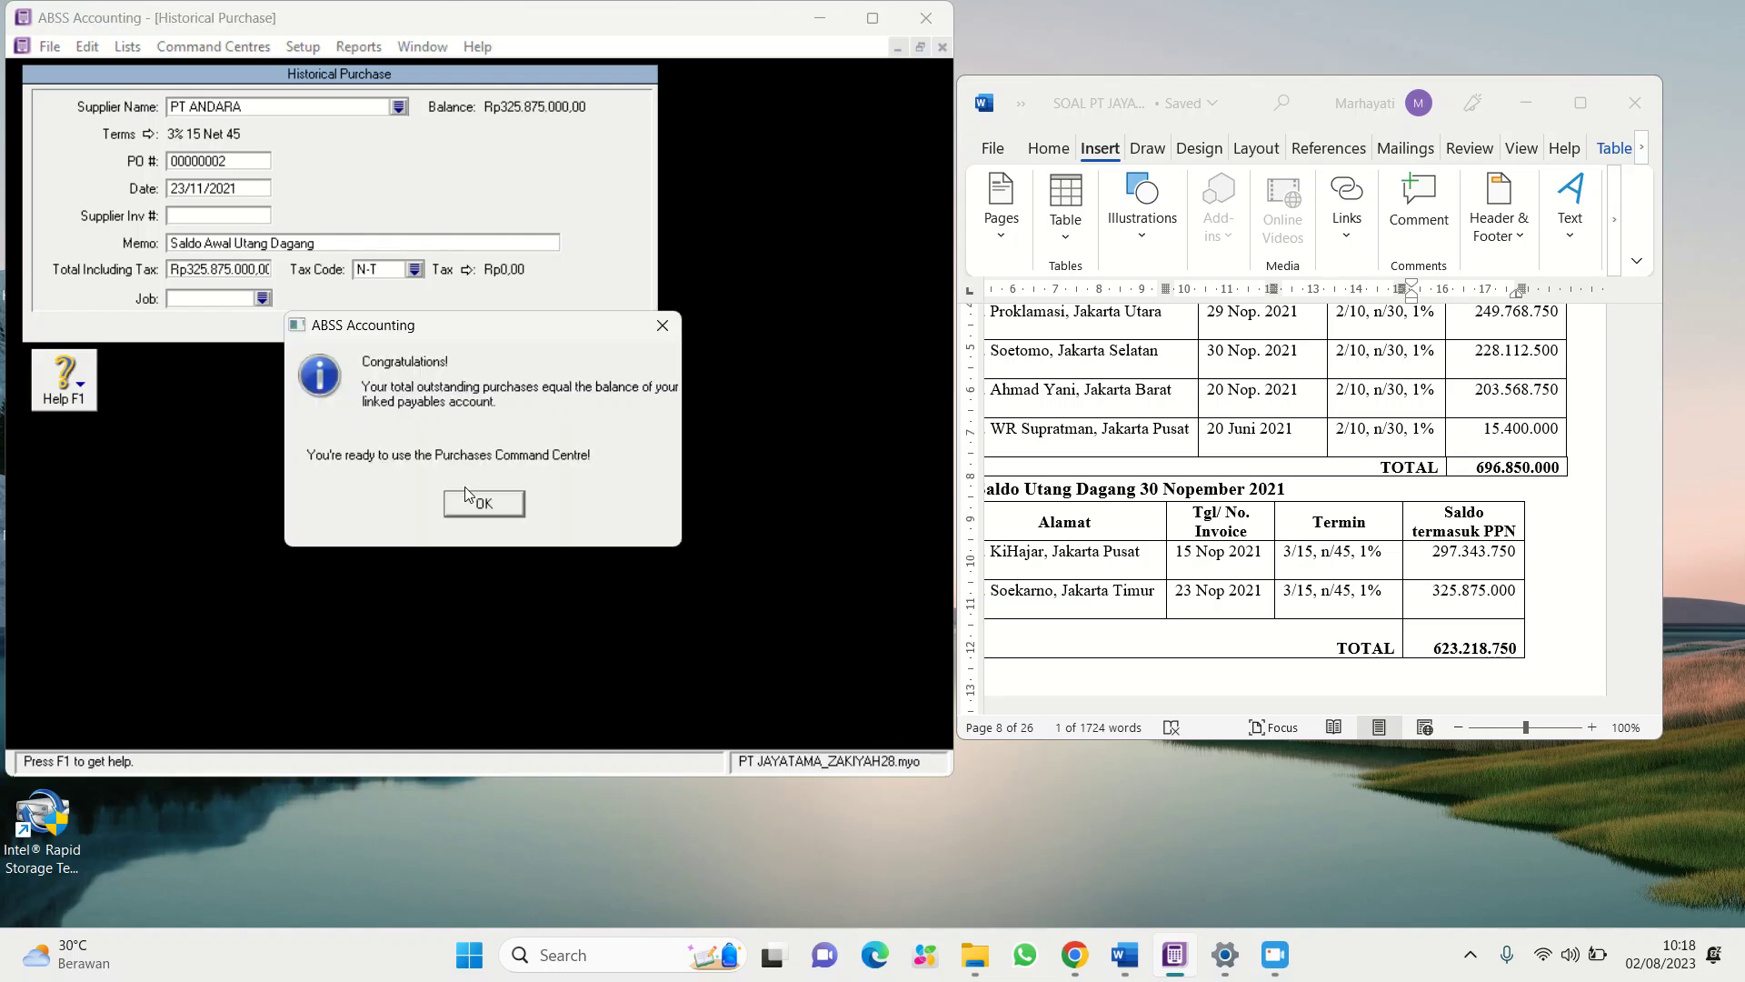
click(460, 510)
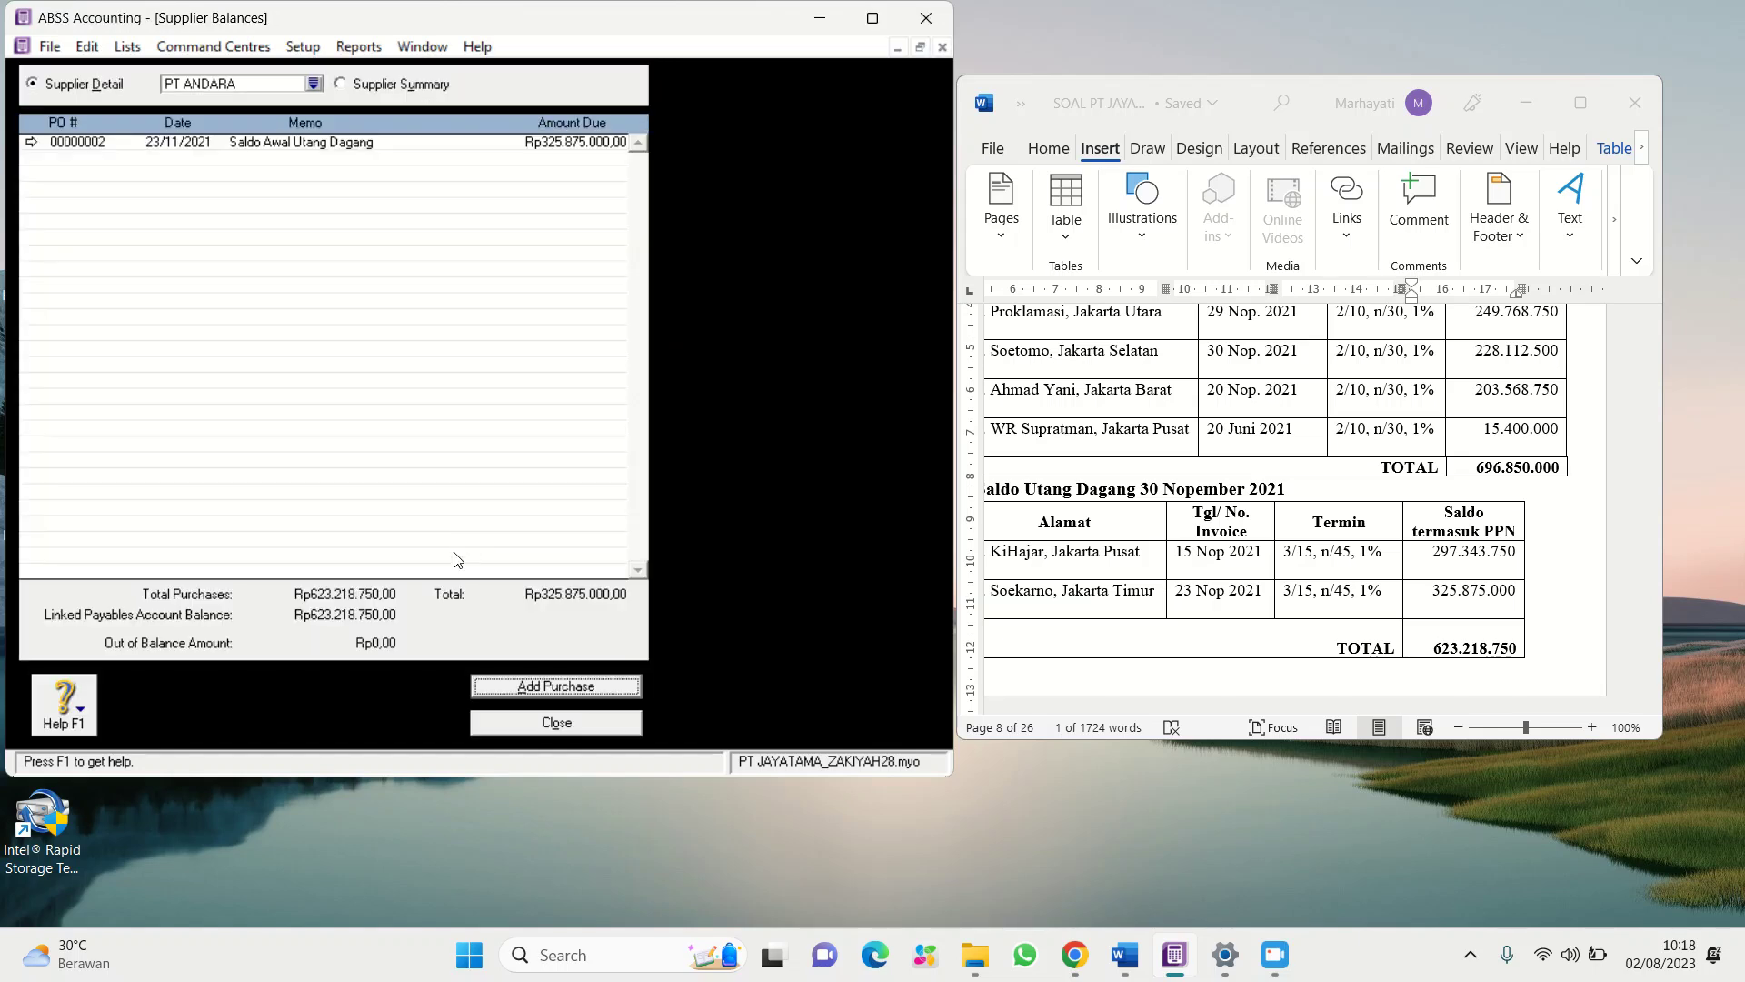
click(554, 733)
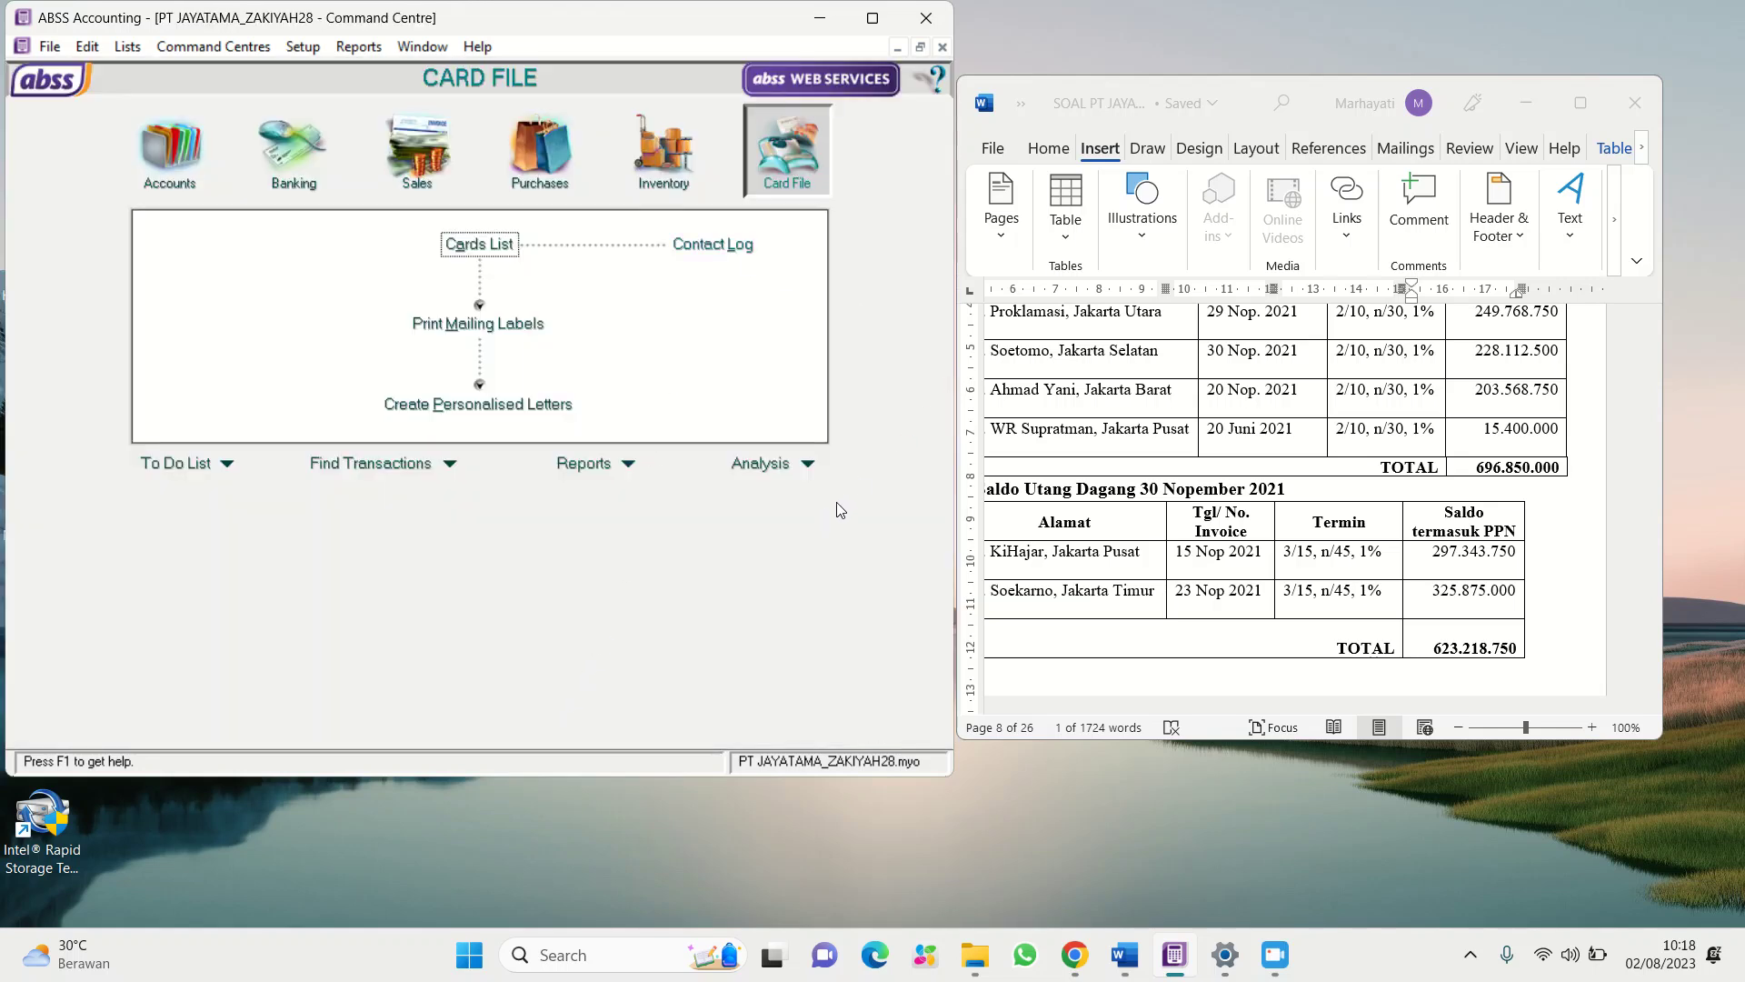